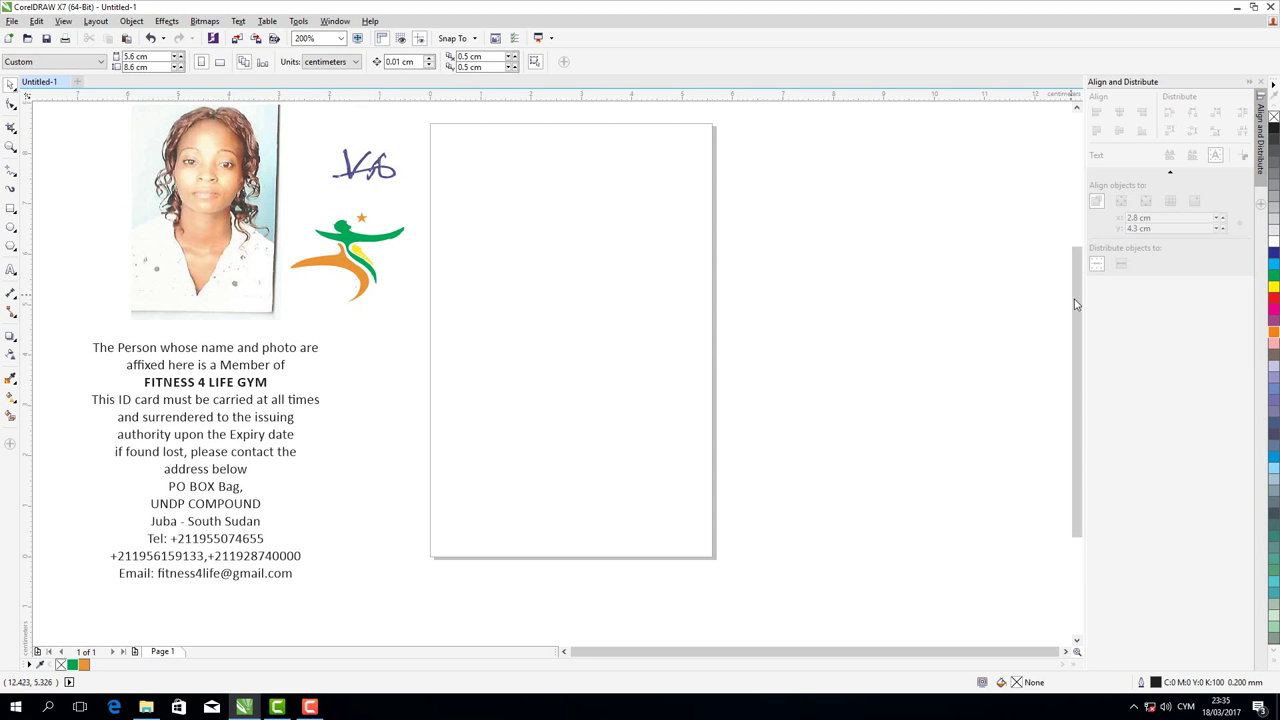
# Add a 5.6 × 8.6 cm rectangle the size of the card page
pyautogui.moveTo(1077, 300); pyautogui.dragTo(1077, 287)
pyautogui.moveTo(953, 296); pyautogui.dragTo(717, 284)
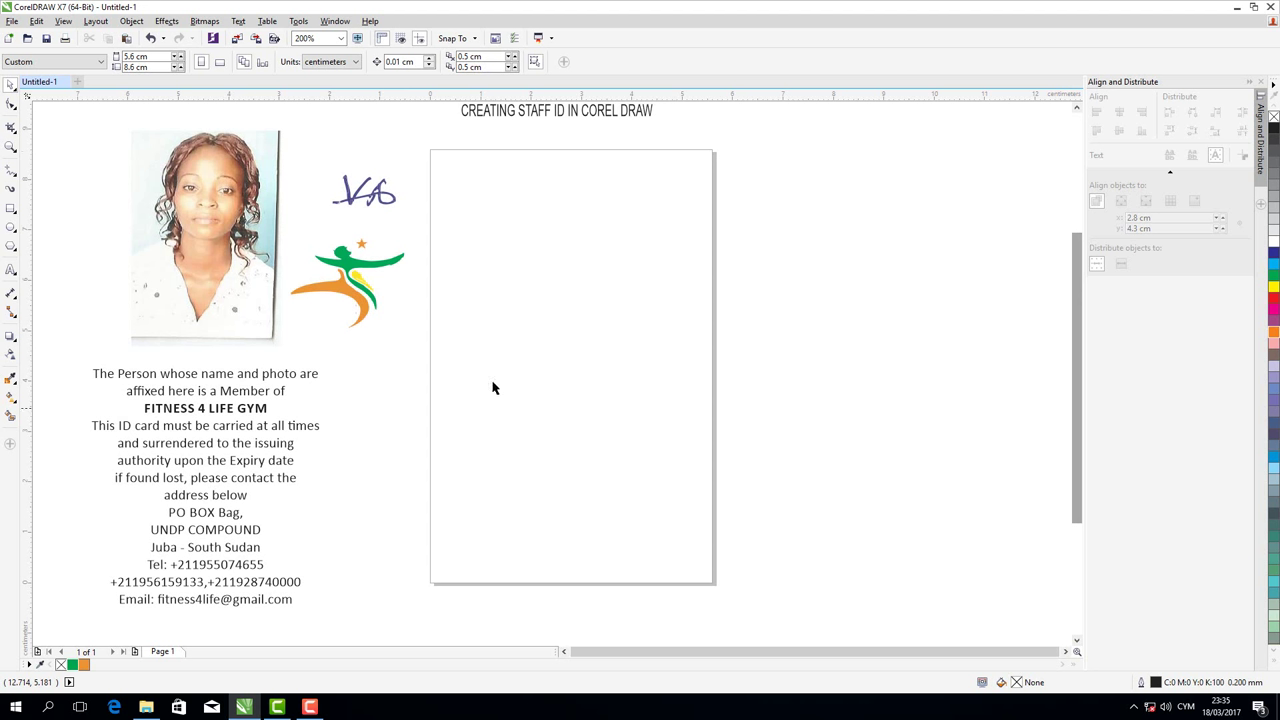
pyautogui.doubleClick(11, 212)
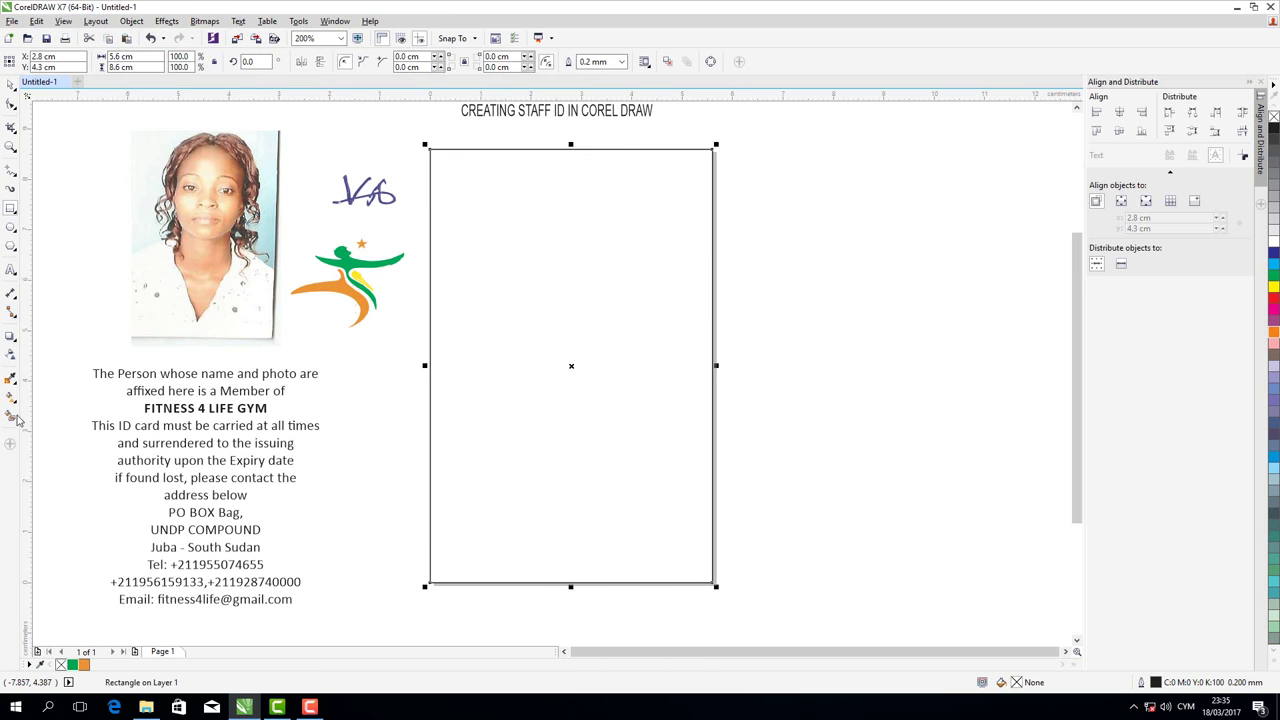
# Try the Mesh Fill tool on the rectangle, then return to the Pick tool
pyautogui.click(17, 407)
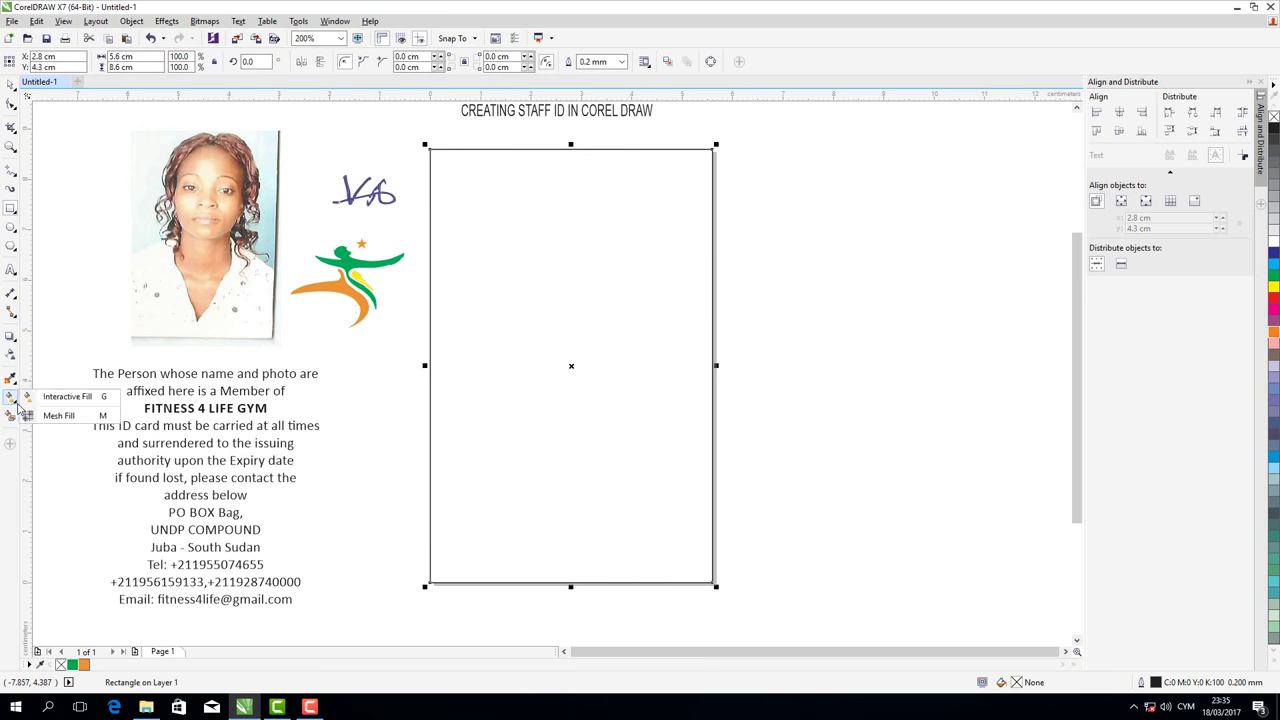
pyautogui.click(50, 416)
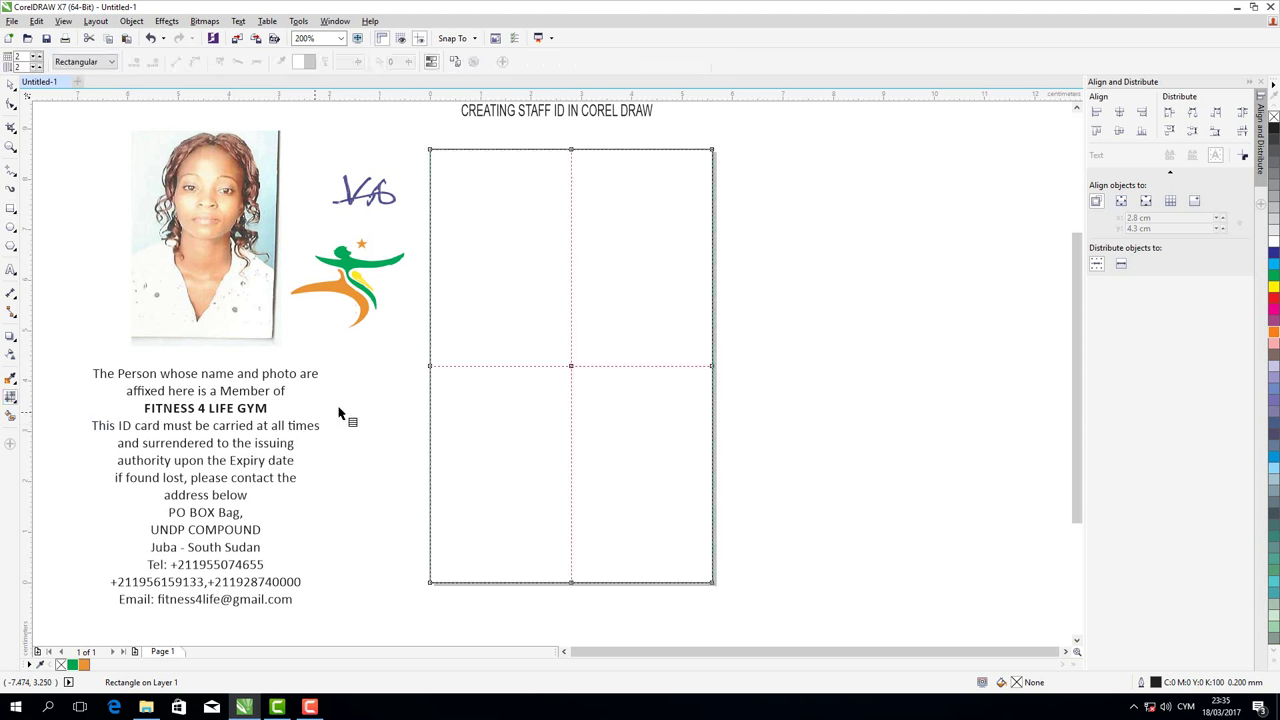
pyautogui.click(281, 346)
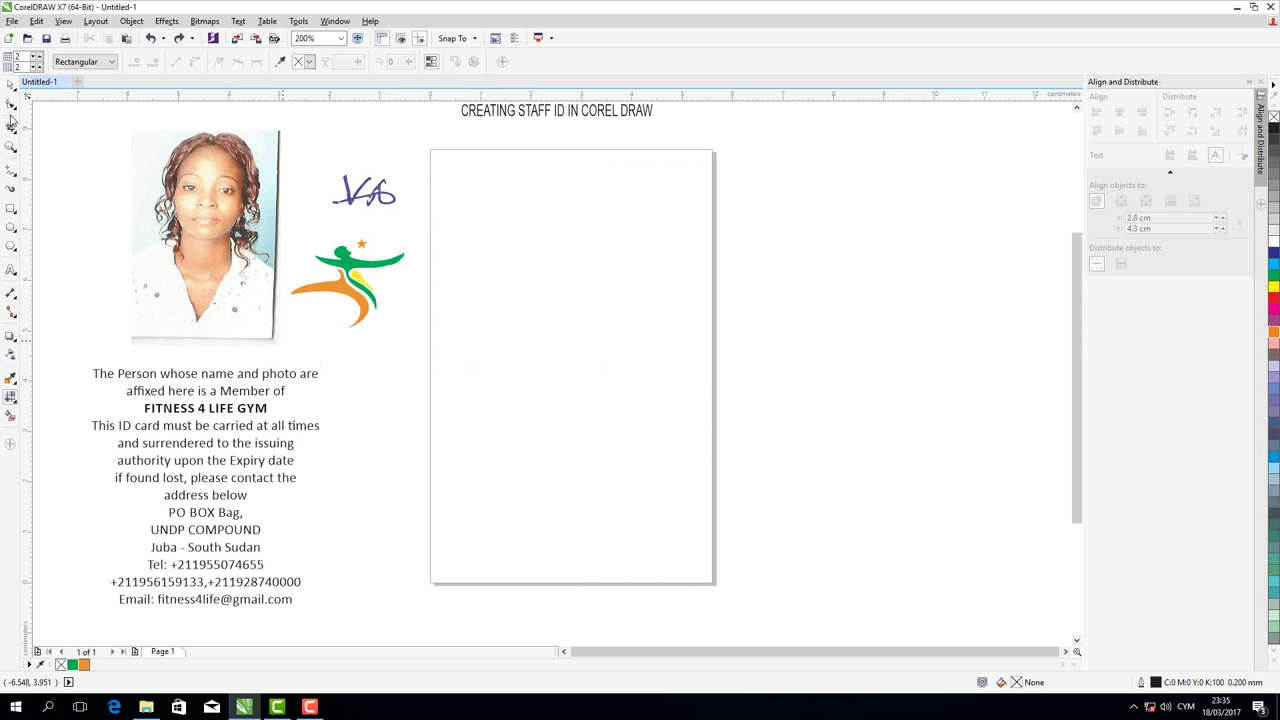
pyautogui.press('space')
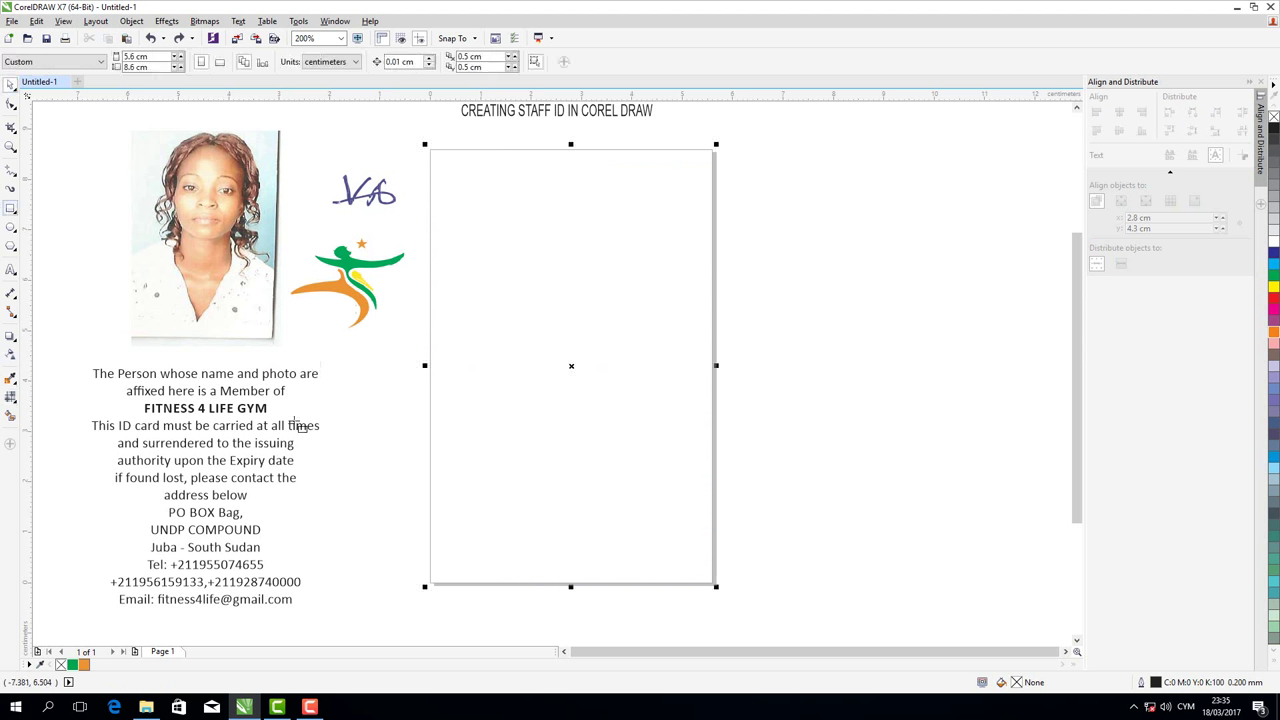
# Fill the rectangle green, then change it to a linear fountain fill ending in orange
pyautogui.click(72, 665)
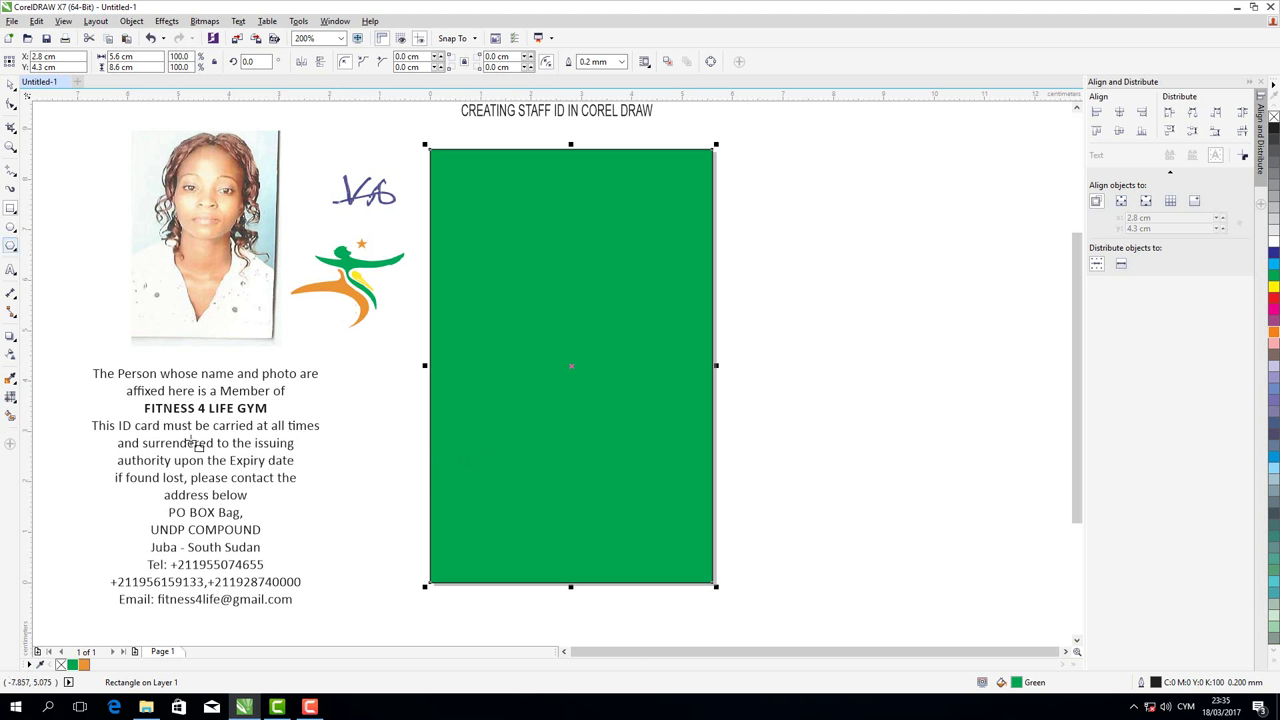
pyautogui.doubleClick(1016, 683)
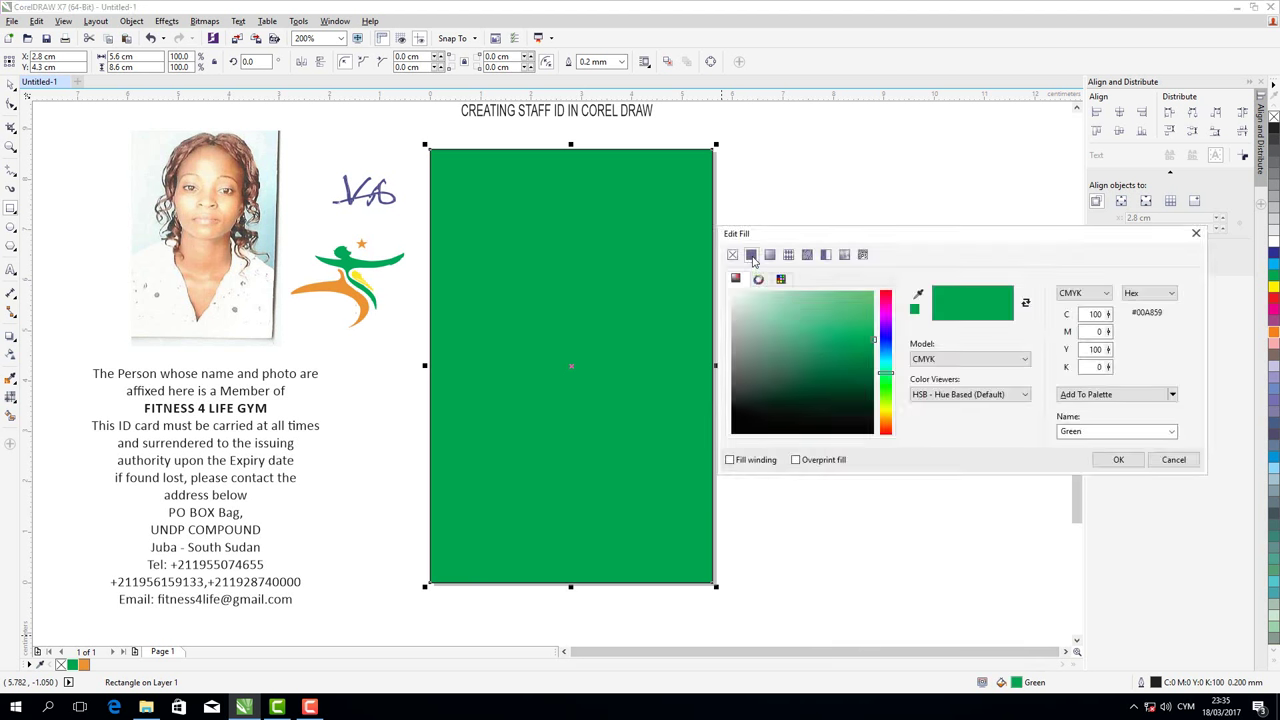
pyautogui.click(770, 256)
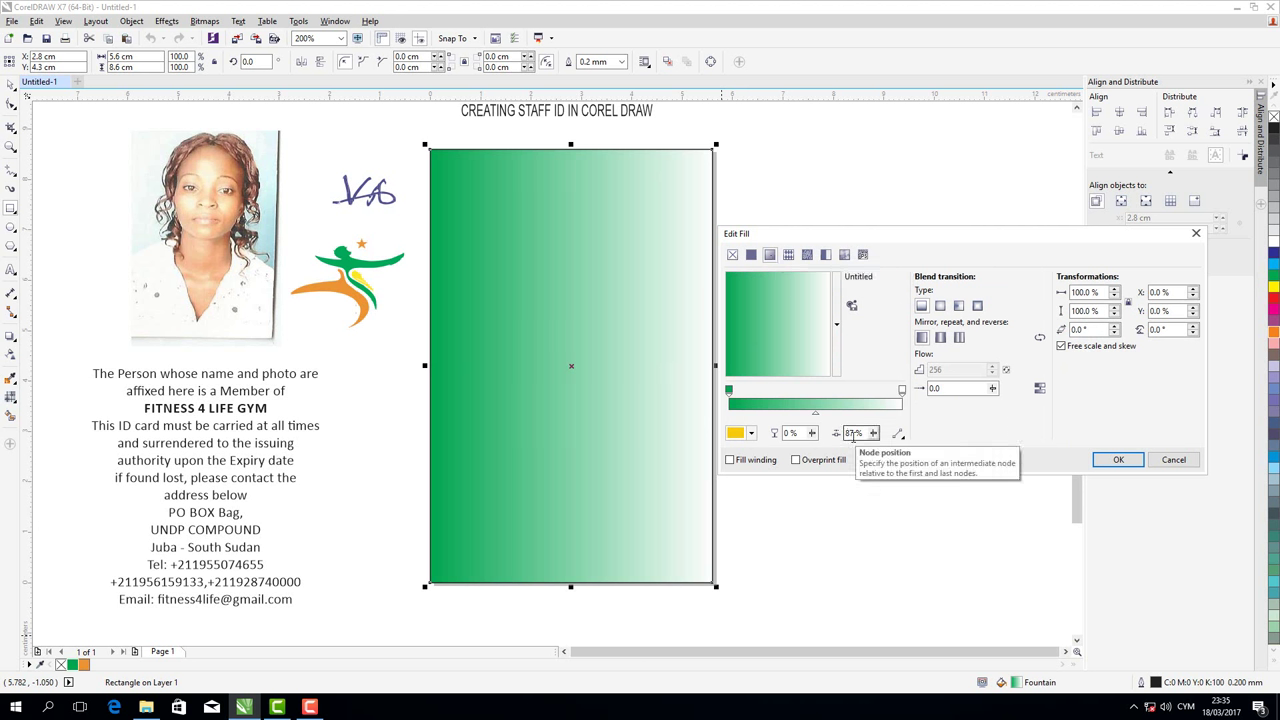
pyautogui.click(902, 391)
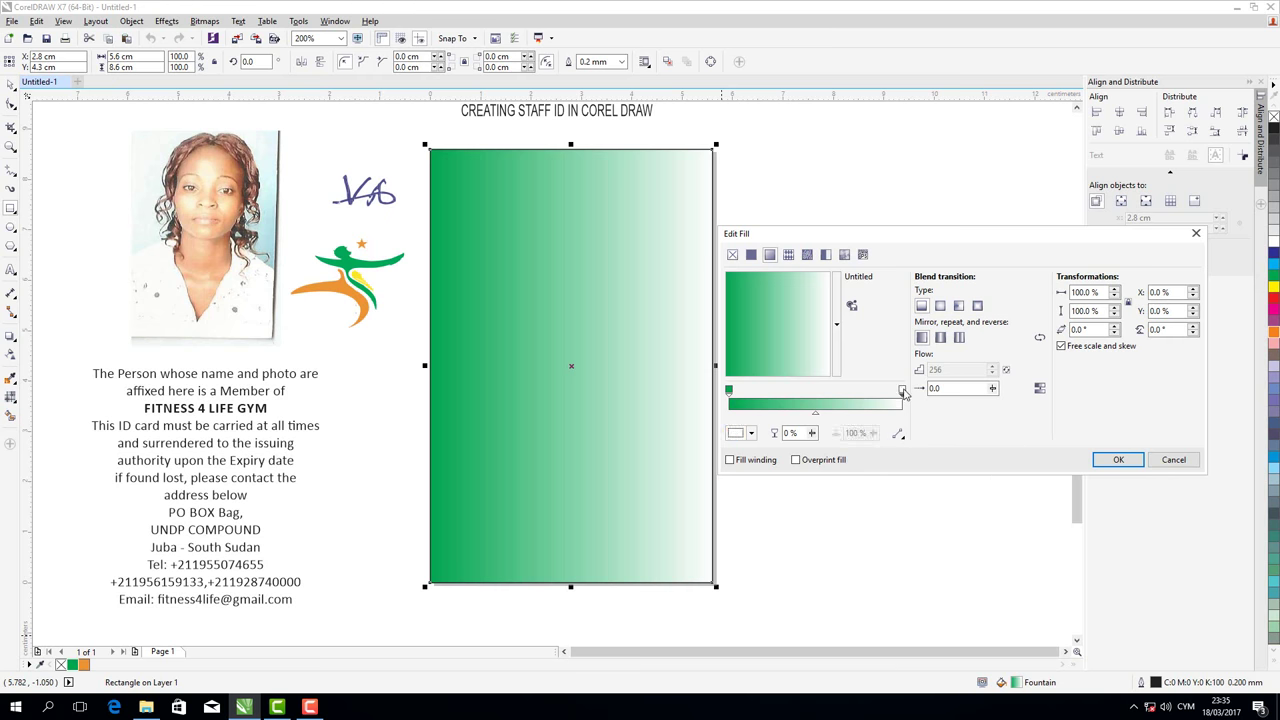
pyautogui.click(751, 433)
pyautogui.click(818, 558)
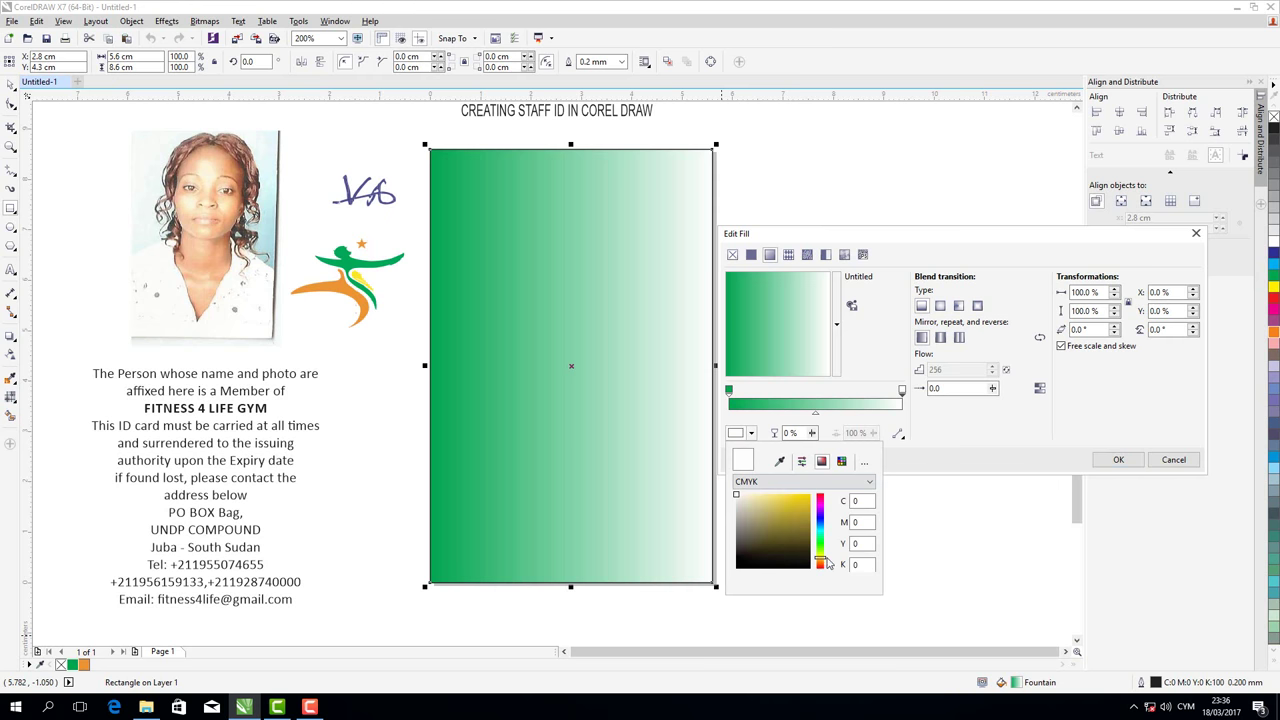
pyautogui.moveTo(820, 562); pyautogui.dragTo(821, 565)
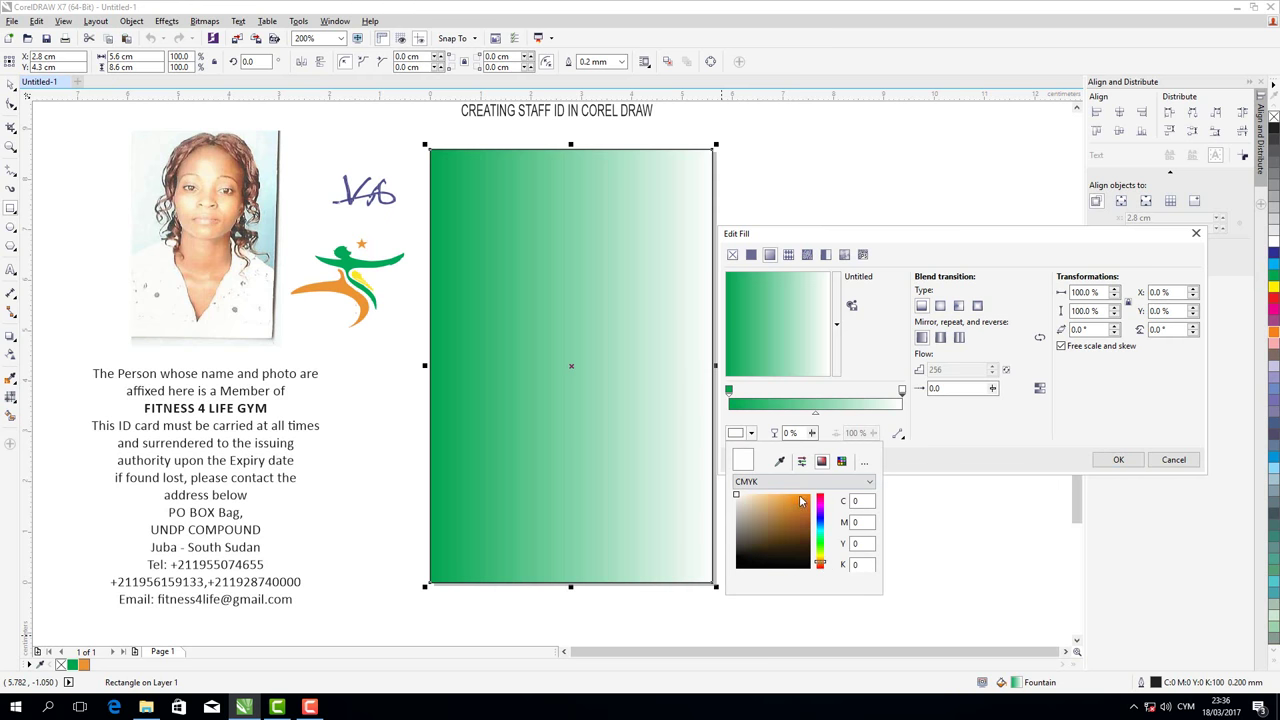
pyautogui.click(801, 495)
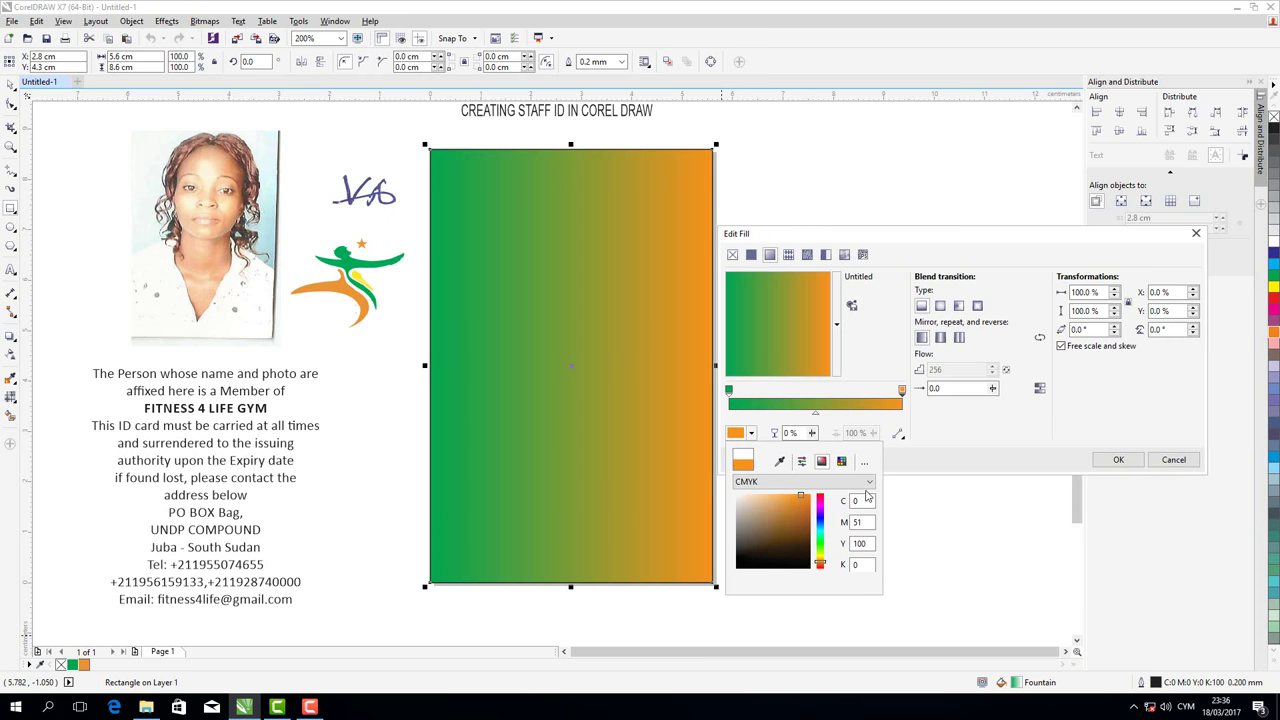
pyautogui.click(1116, 463)
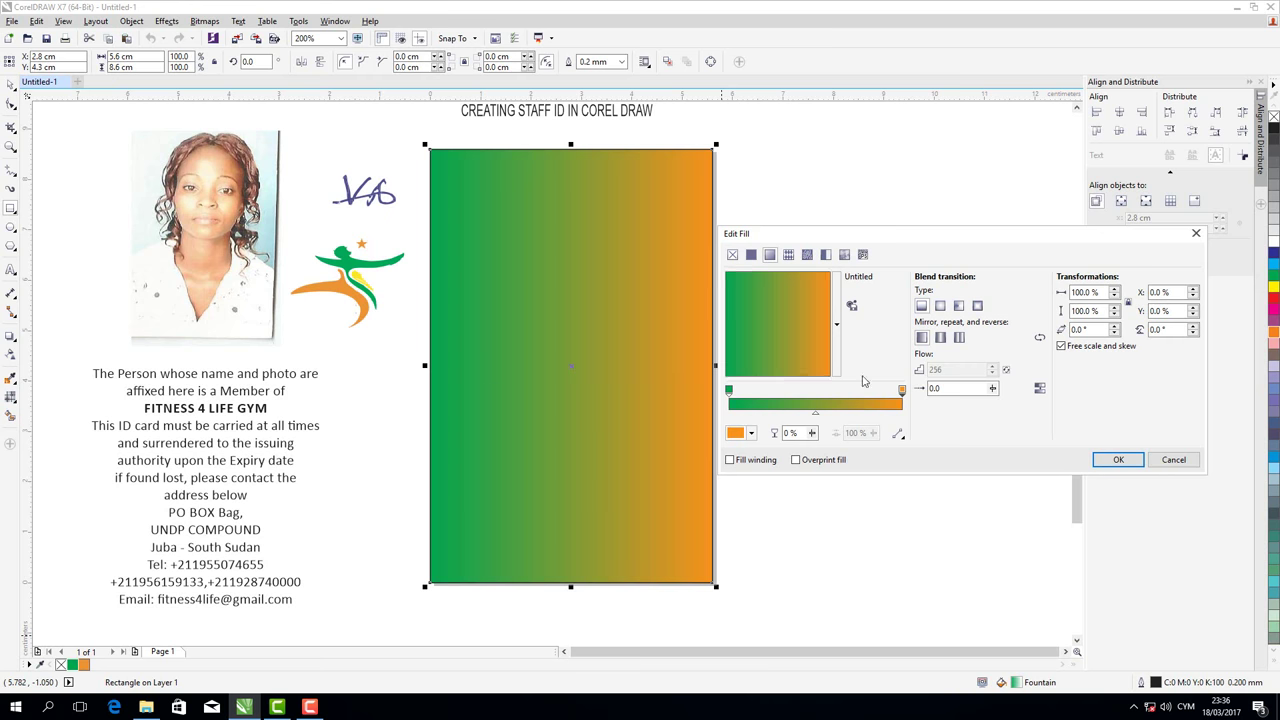
# Set the gradient's flow acceleration to 11.0 and apply the fill
pyautogui.click(992, 389)
pyautogui.moveTo(993, 408); pyautogui.dragTo(985, 409)
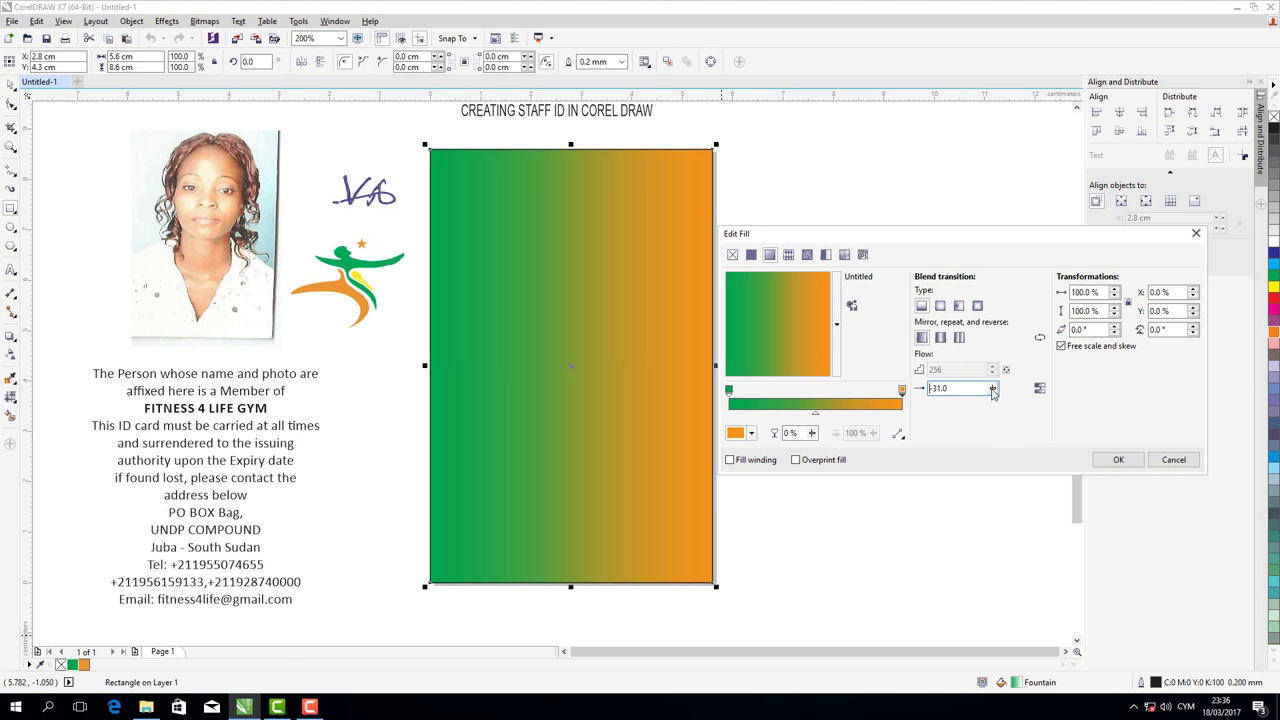
pyautogui.moveTo(997, 393); pyautogui.dragTo(1015, 393)
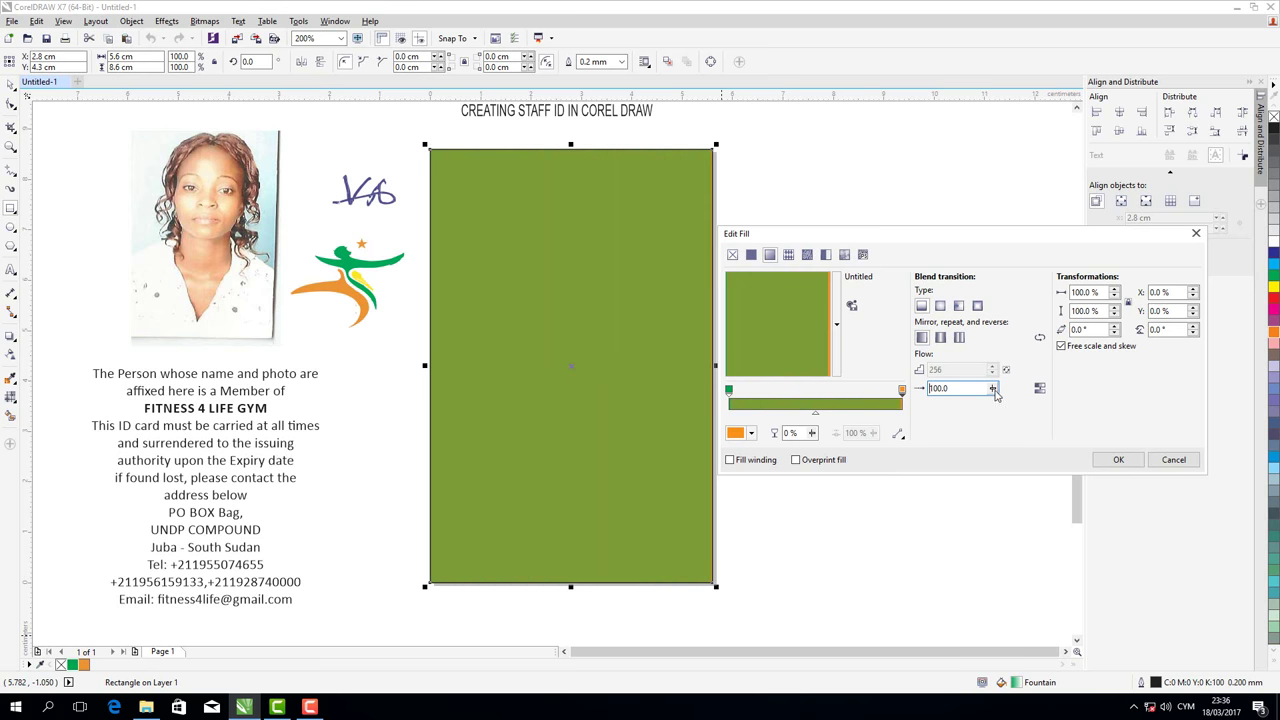
pyautogui.moveTo(987, 393); pyautogui.dragTo(978, 388)
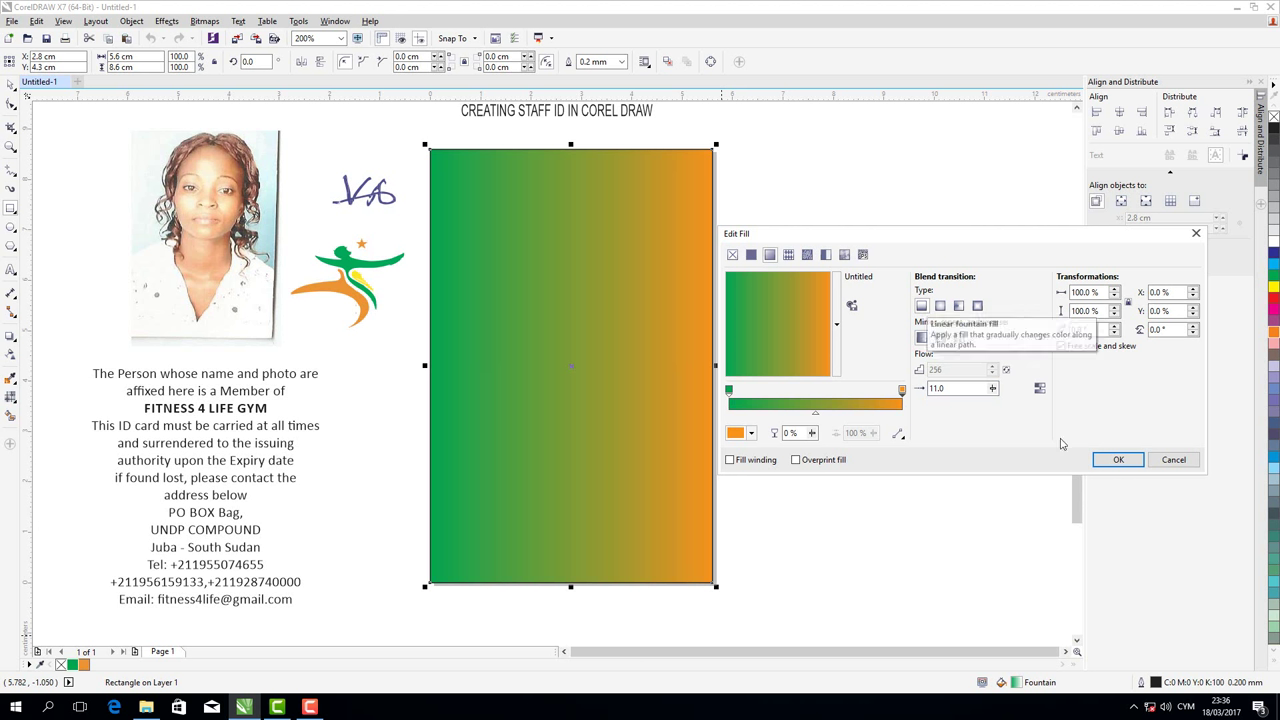
pyautogui.click(1118, 459)
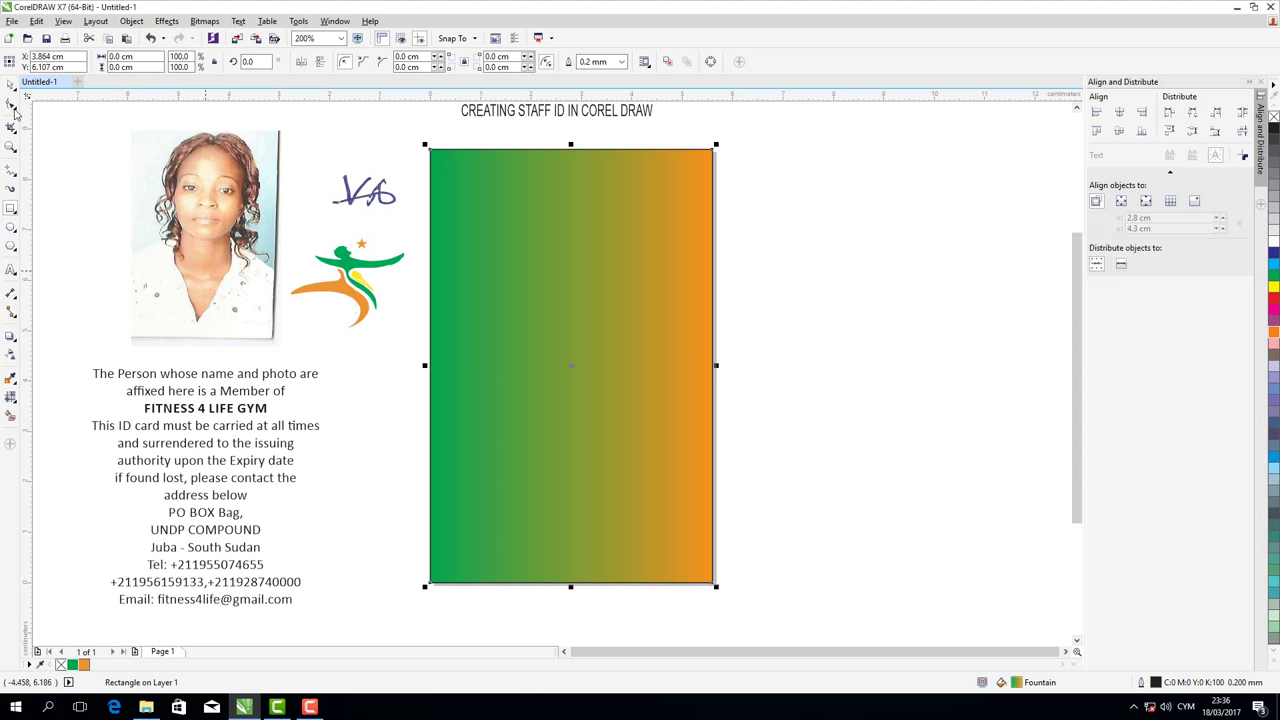
# Select the gradient rectangle and add a linear transparency fading toward the top
pyautogui.press('space')
pyautogui.click(562, 394)
pyautogui.click(573, 373)
pyautogui.click(10, 353)
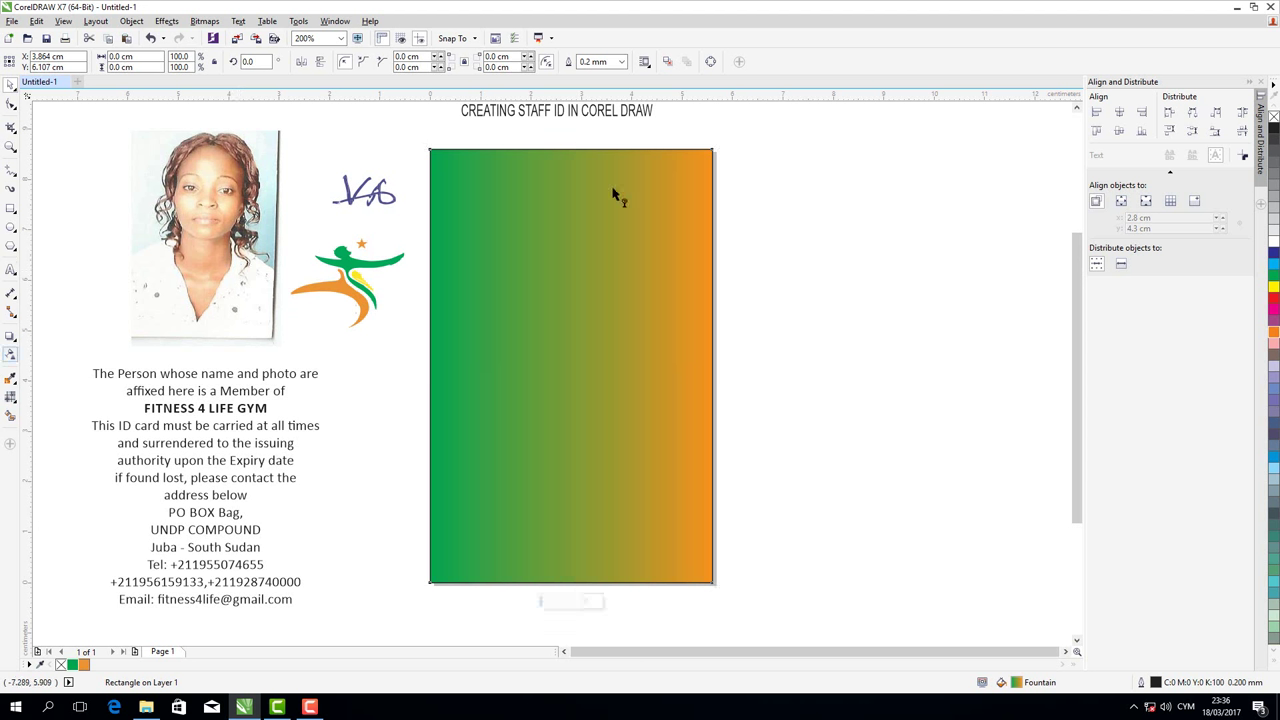
pyautogui.moveTo(720, 150); pyautogui.dragTo(528, 412)
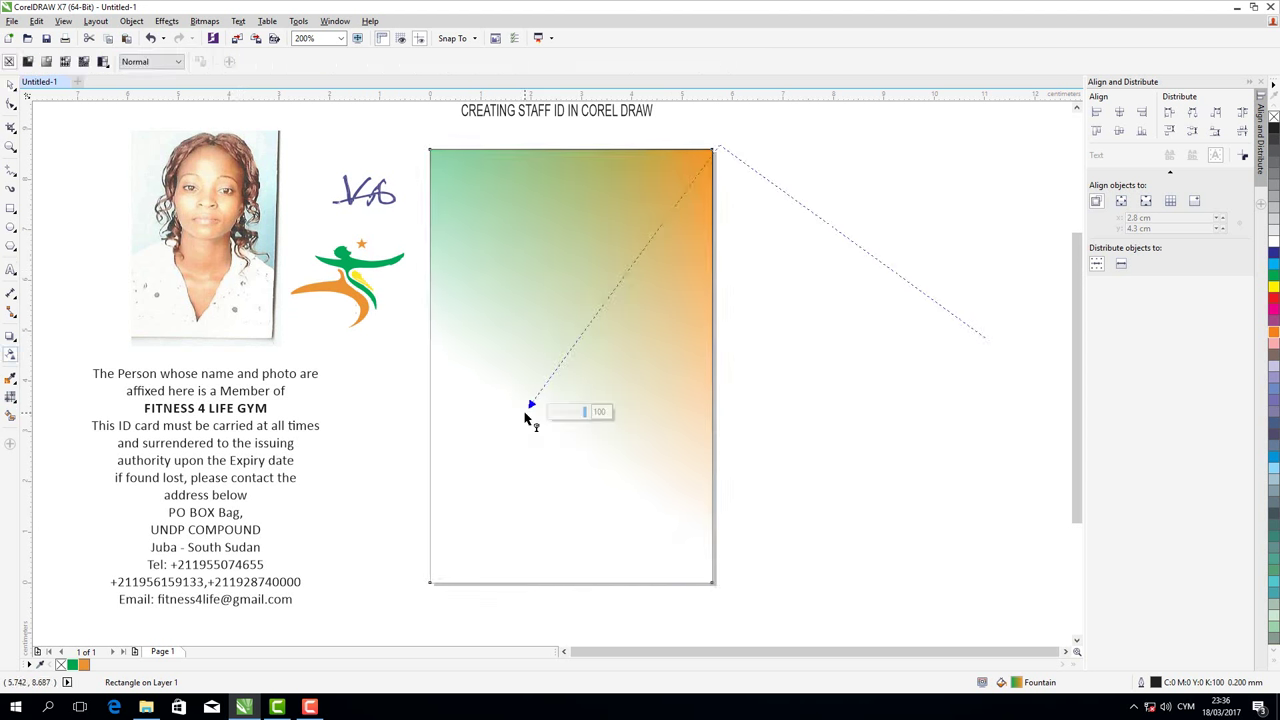
pyautogui.moveTo(528, 412); pyautogui.dragTo(494, 546)
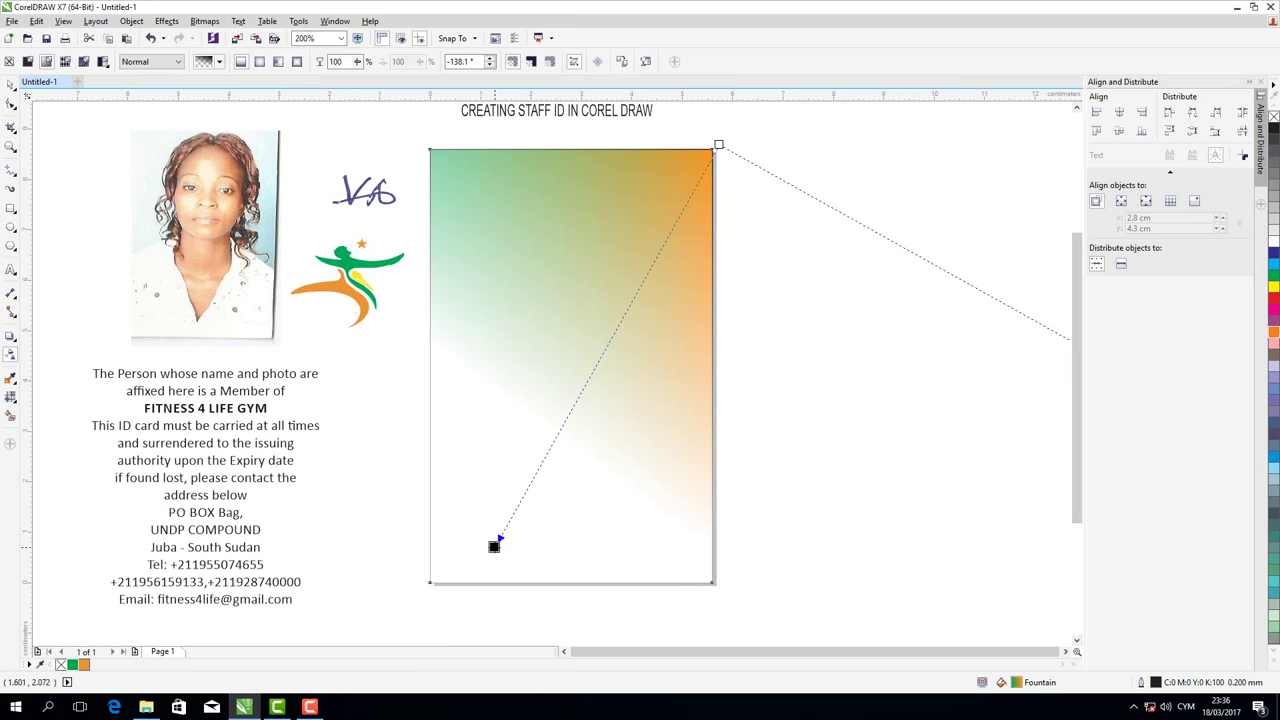
pyautogui.moveTo(718, 145); pyautogui.dragTo(606, 618)
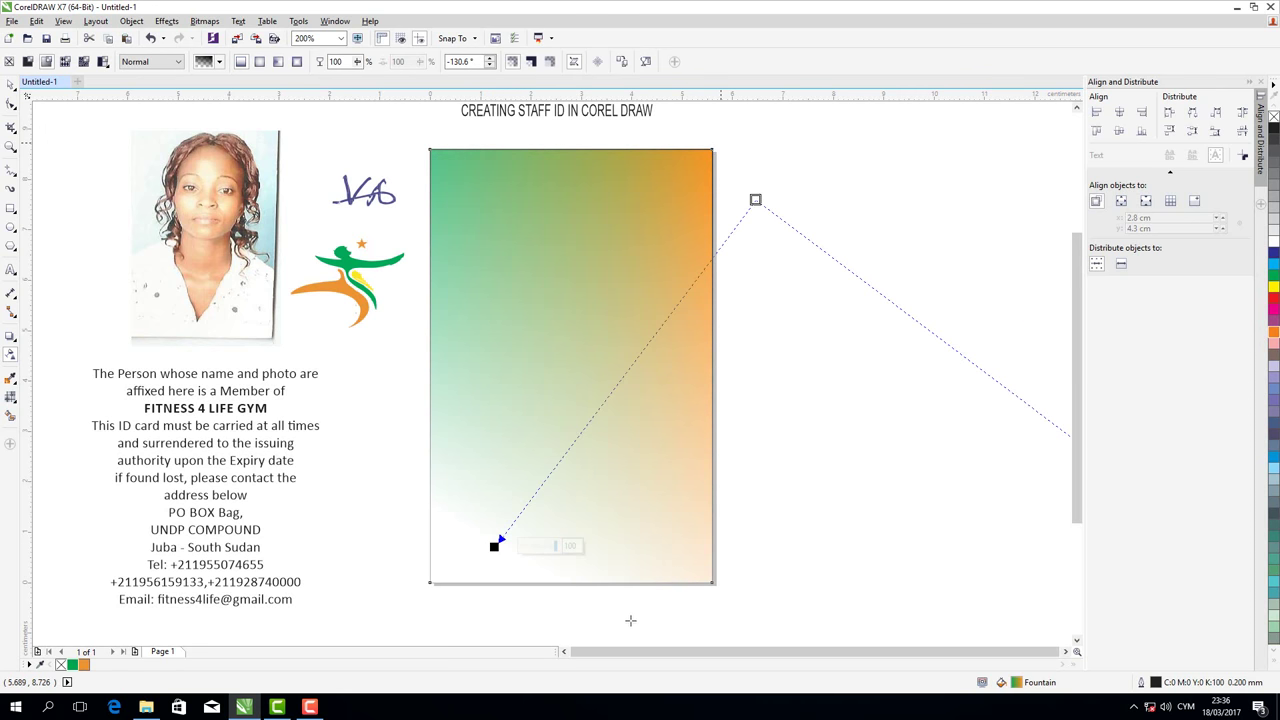
pyautogui.moveTo(494, 548)
pyautogui.mouseDown()
pyautogui.moveTo(659, 172)
pyautogui.moveTo(628, 317)
pyautogui.mouseUp()
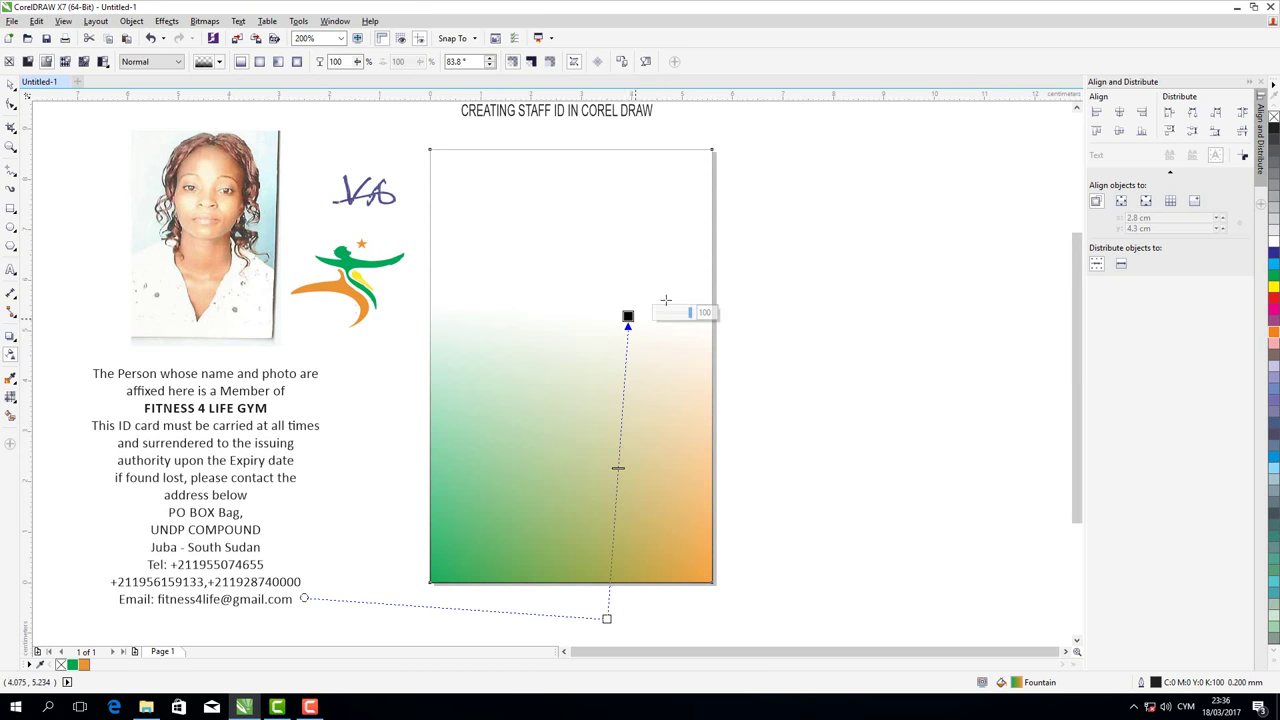
# Fine-tune the transparency handles so only the bottom keeps its colour, then deselect
pyautogui.moveTo(628, 317); pyautogui.dragTo(646, 302)
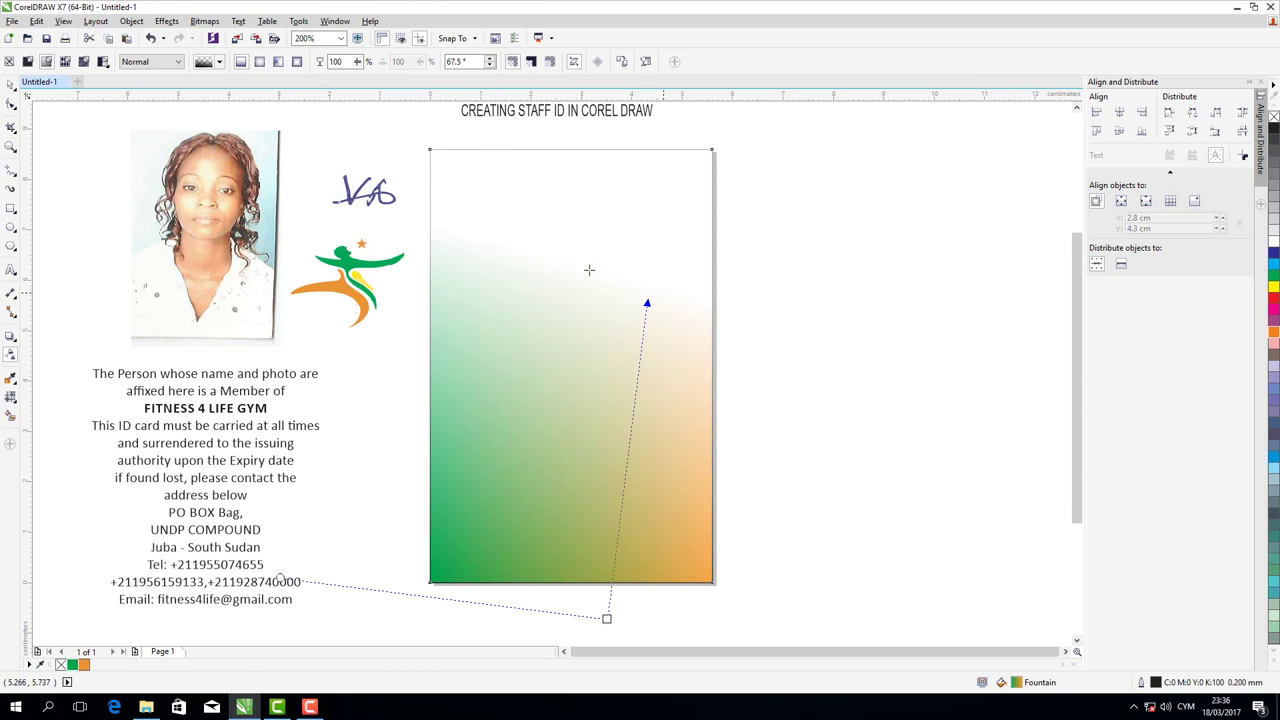
pyautogui.moveTo(589, 269); pyautogui.dragTo(589, 270)
pyautogui.scroll(-1, 478, 465)
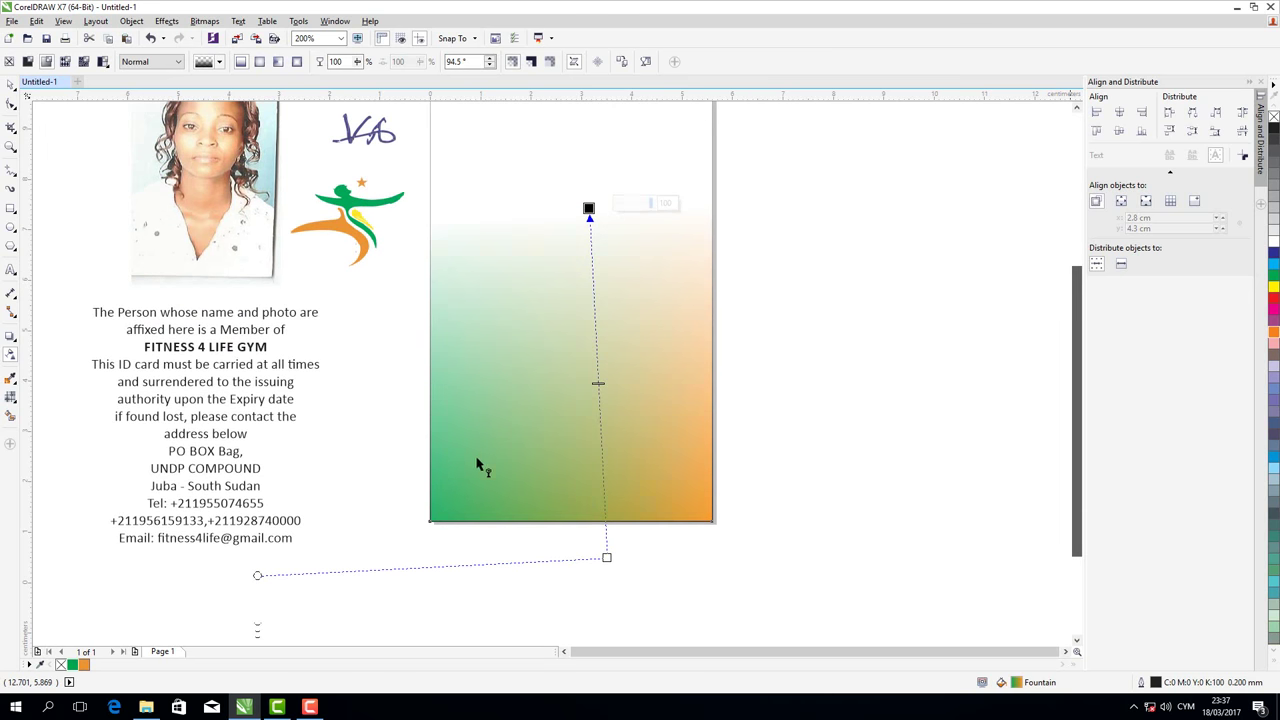
pyautogui.scroll(-1, 478, 465)
pyautogui.moveTo(257, 563)
pyautogui.mouseDown()
pyautogui.moveTo(457, 568)
pyautogui.moveTo(264, 617)
pyautogui.mouseUp()
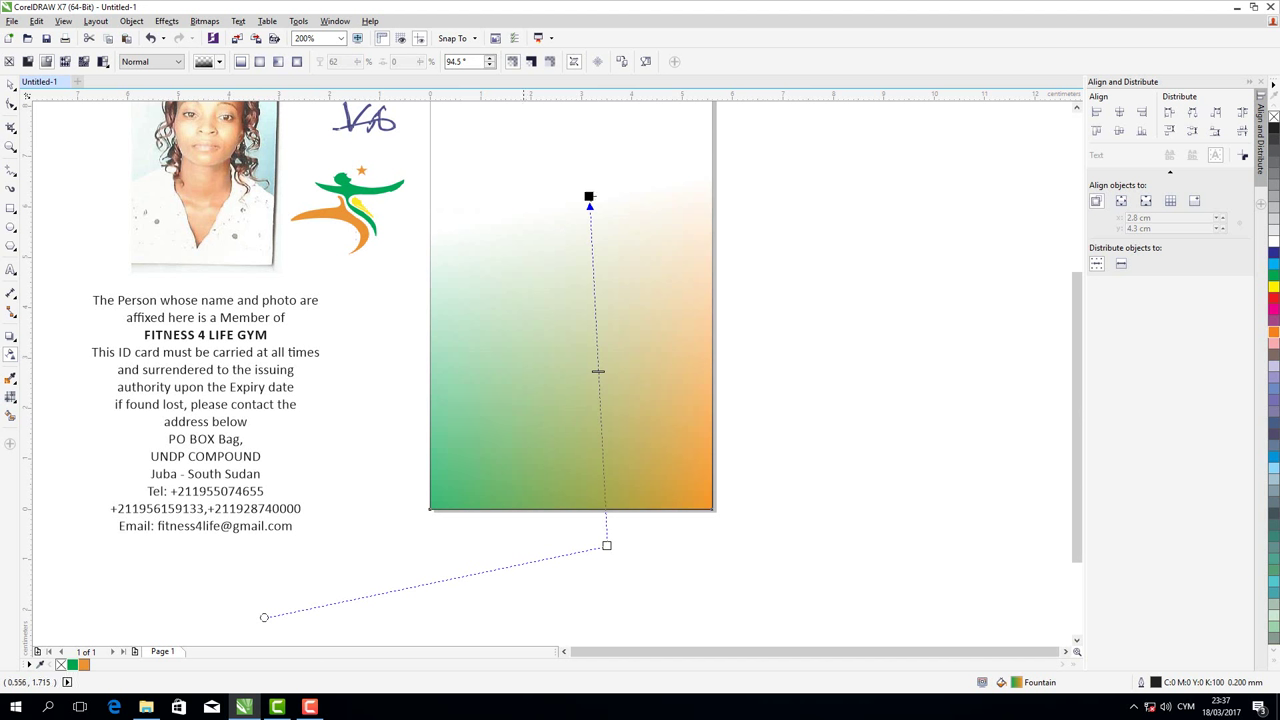
pyautogui.moveTo(589, 197)
pyautogui.mouseDown()
pyautogui.moveTo(653, 260)
pyautogui.moveTo(699, 266)
pyautogui.mouseUp()
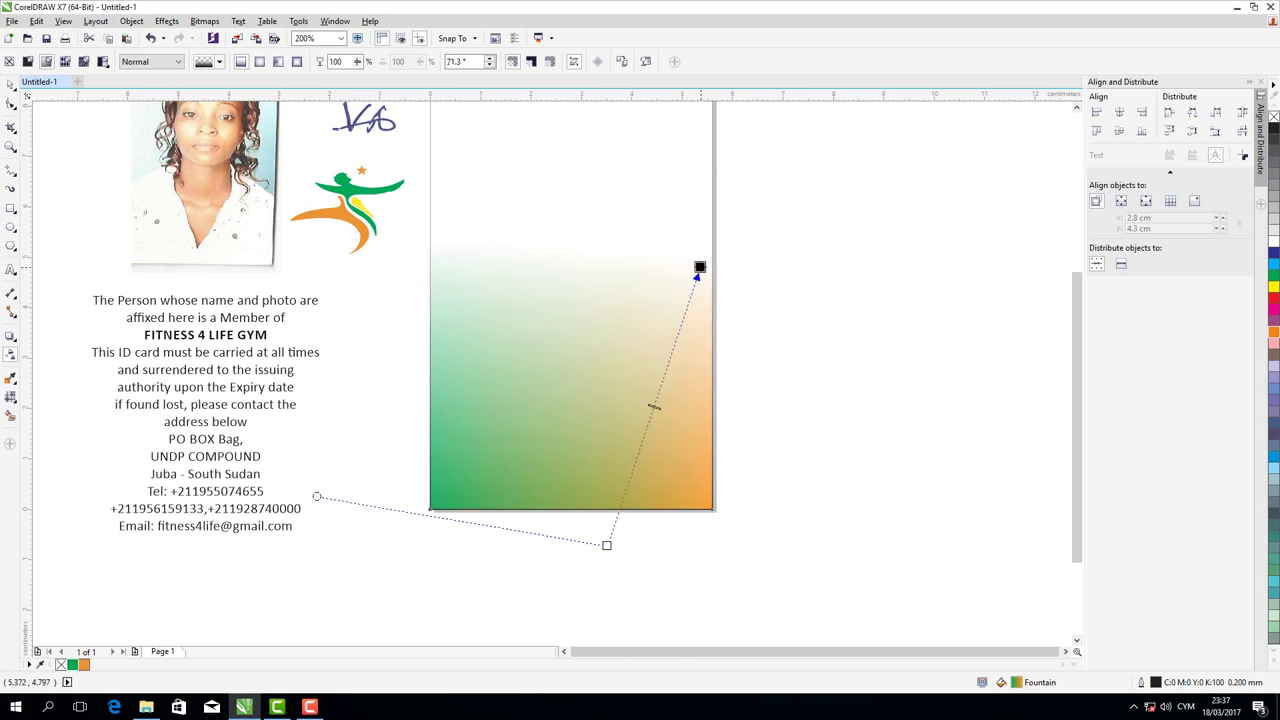
pyautogui.moveTo(606, 545)
pyautogui.mouseDown()
pyautogui.moveTo(577, 522)
pyautogui.moveTo(571, 532)
pyautogui.mouseUp()
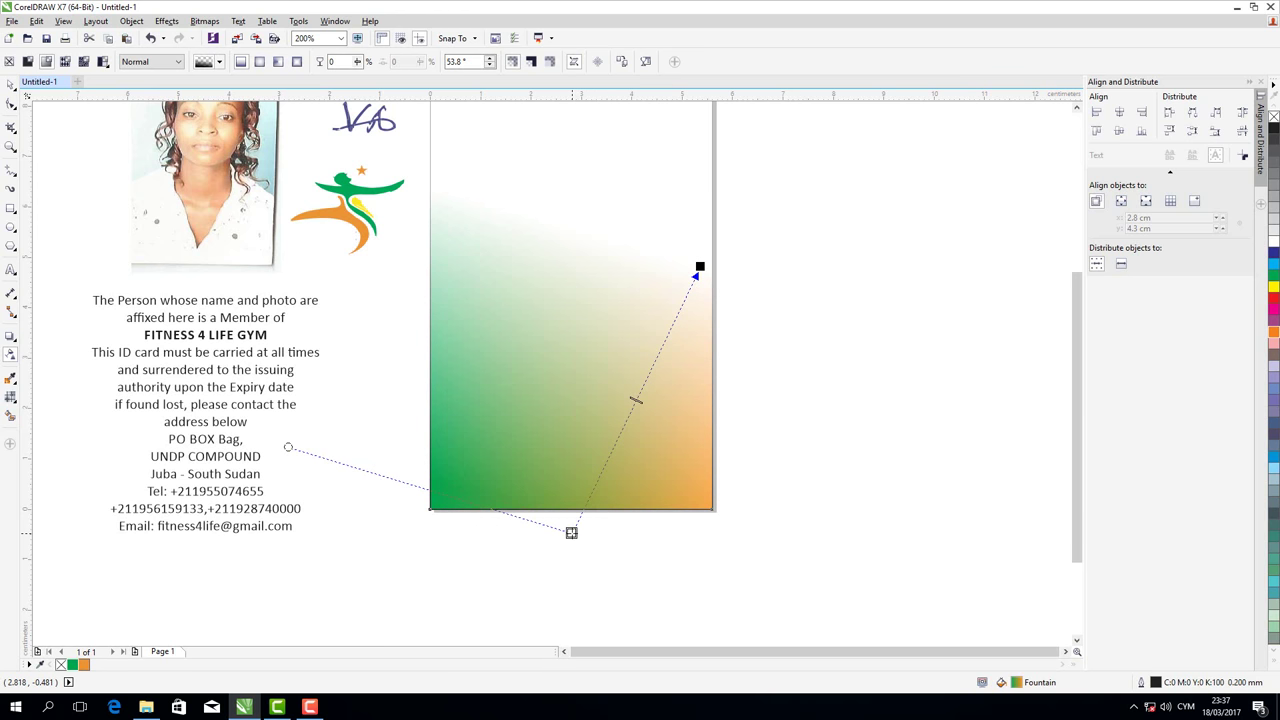
pyautogui.moveTo(289, 446); pyautogui.dragTo(280, 479)
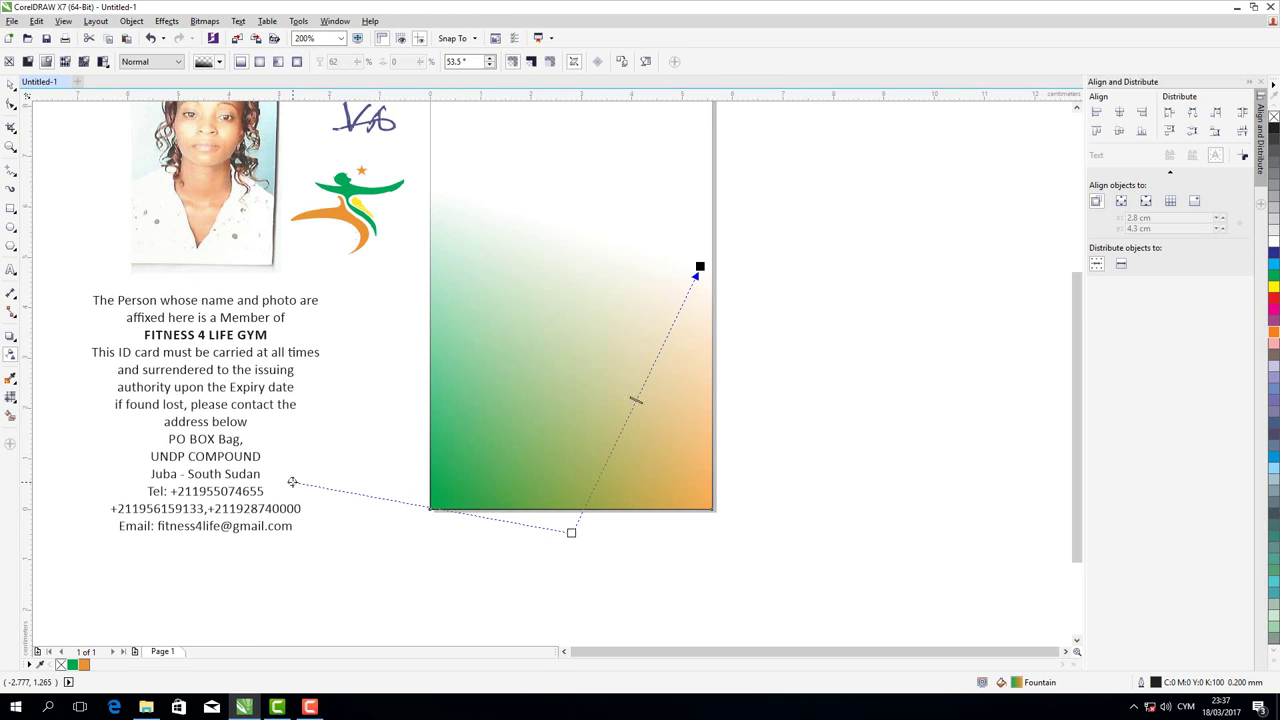
pyautogui.click(10, 86)
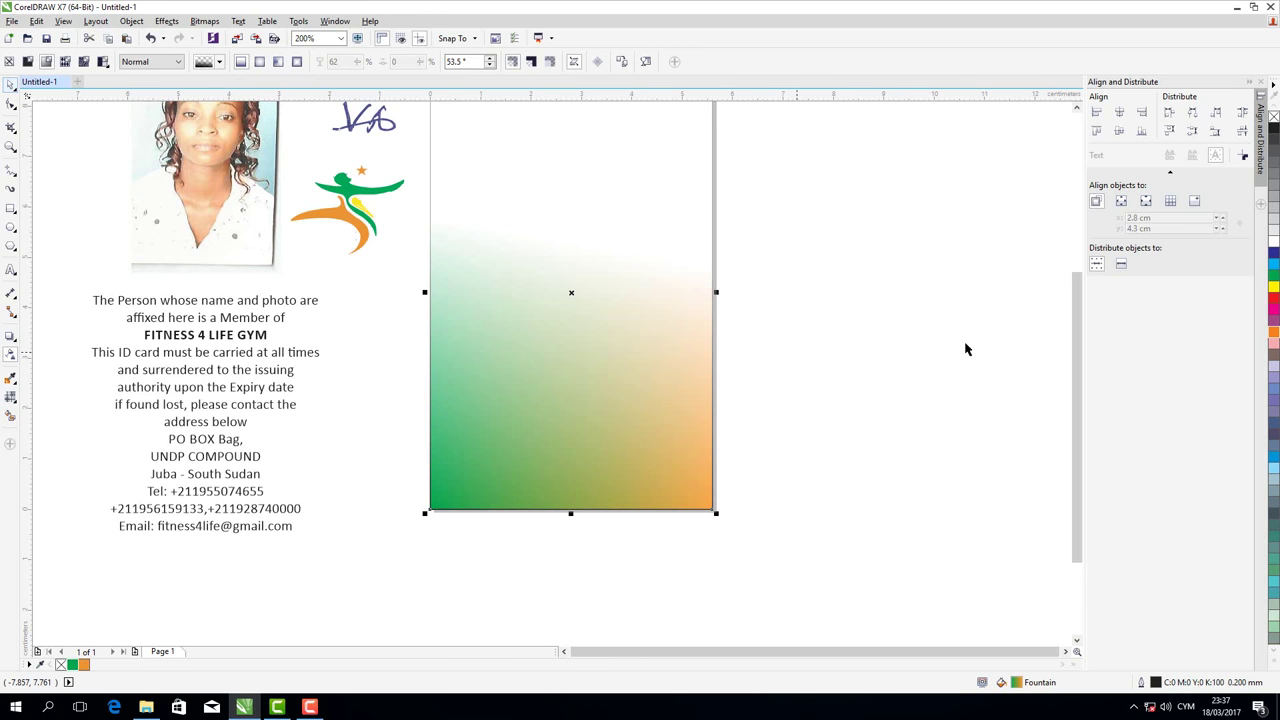
pyautogui.click(1020, 346)
pyautogui.scroll(2, 1073, 309)
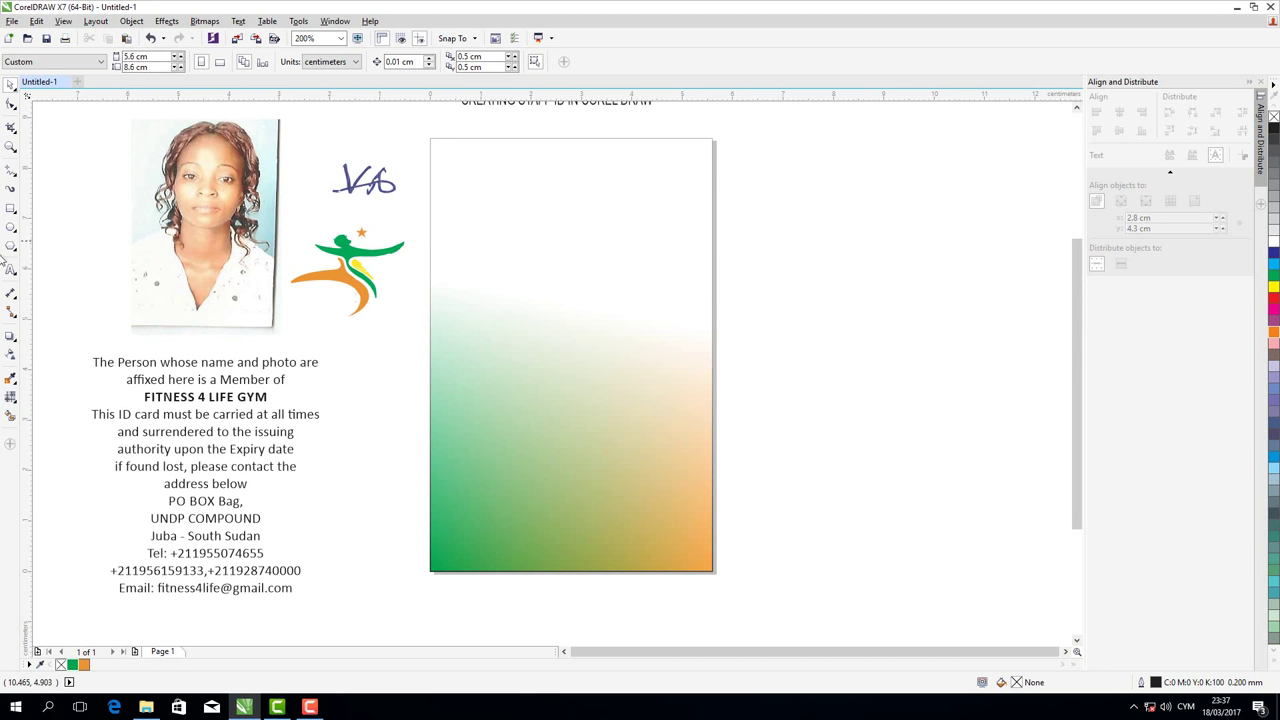
# Draw a thin band across the card top, convert it to curves, and pull its middle node into a V
pyautogui.click(10, 208)
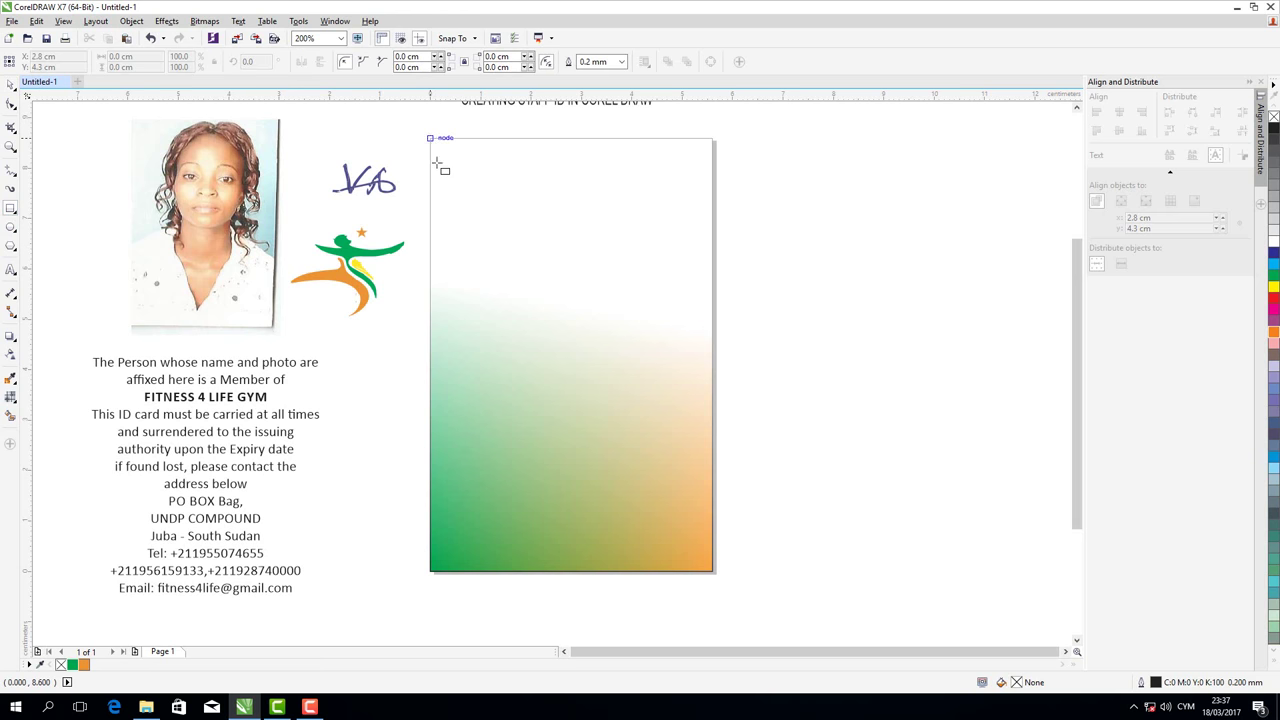
pyautogui.moveTo(436, 163); pyautogui.dragTo(712, 165)
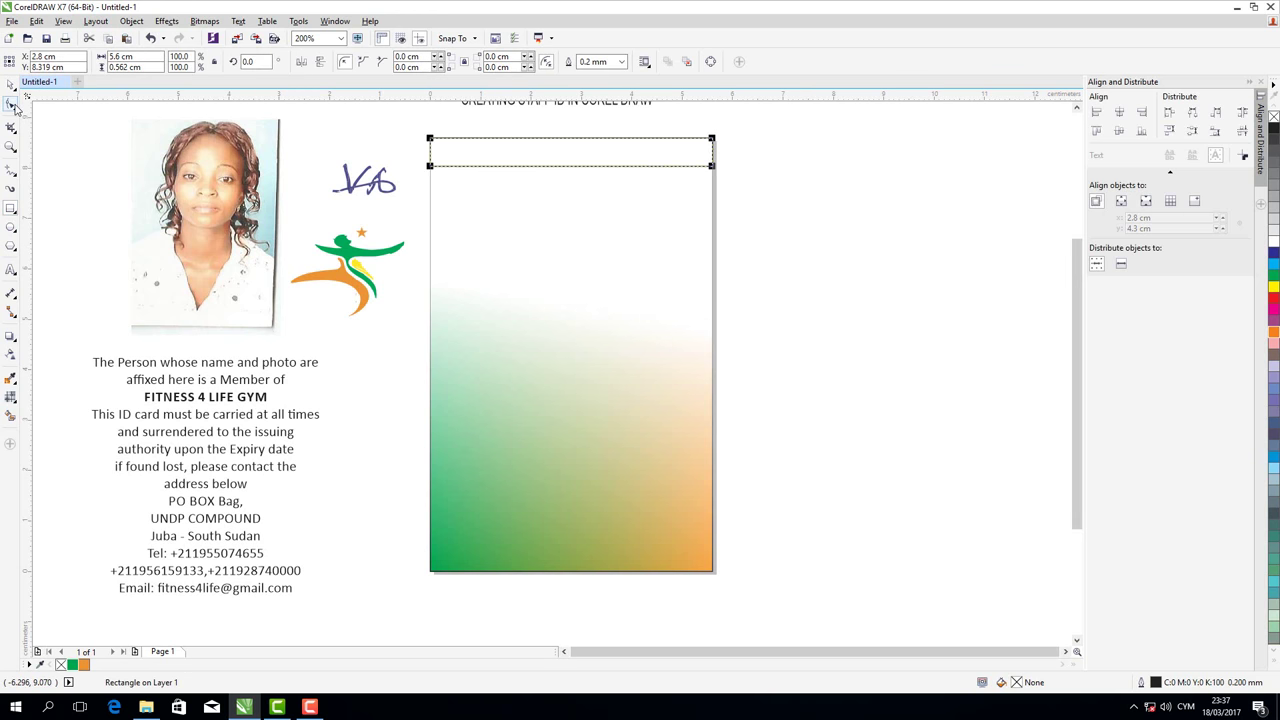
pyautogui.click(12, 104)
pyautogui.rightClick(560, 174)
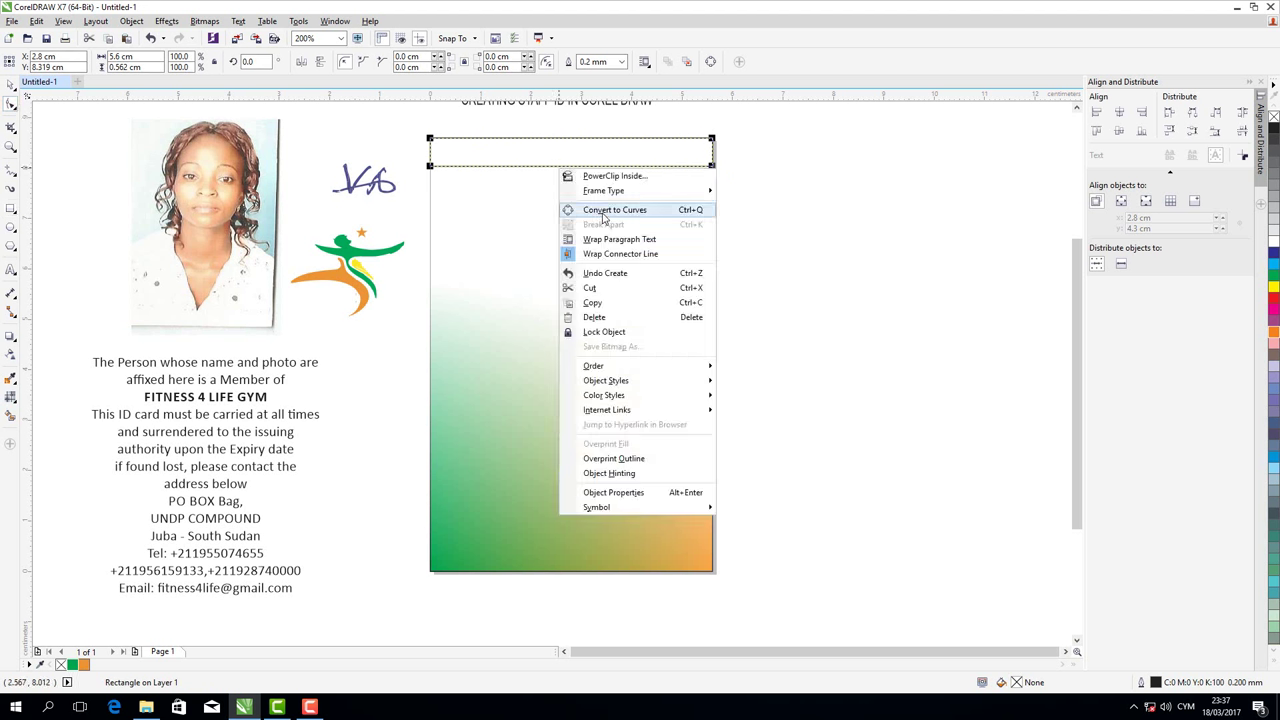
pyautogui.click(595, 212)
pyautogui.rightClick(560, 174)
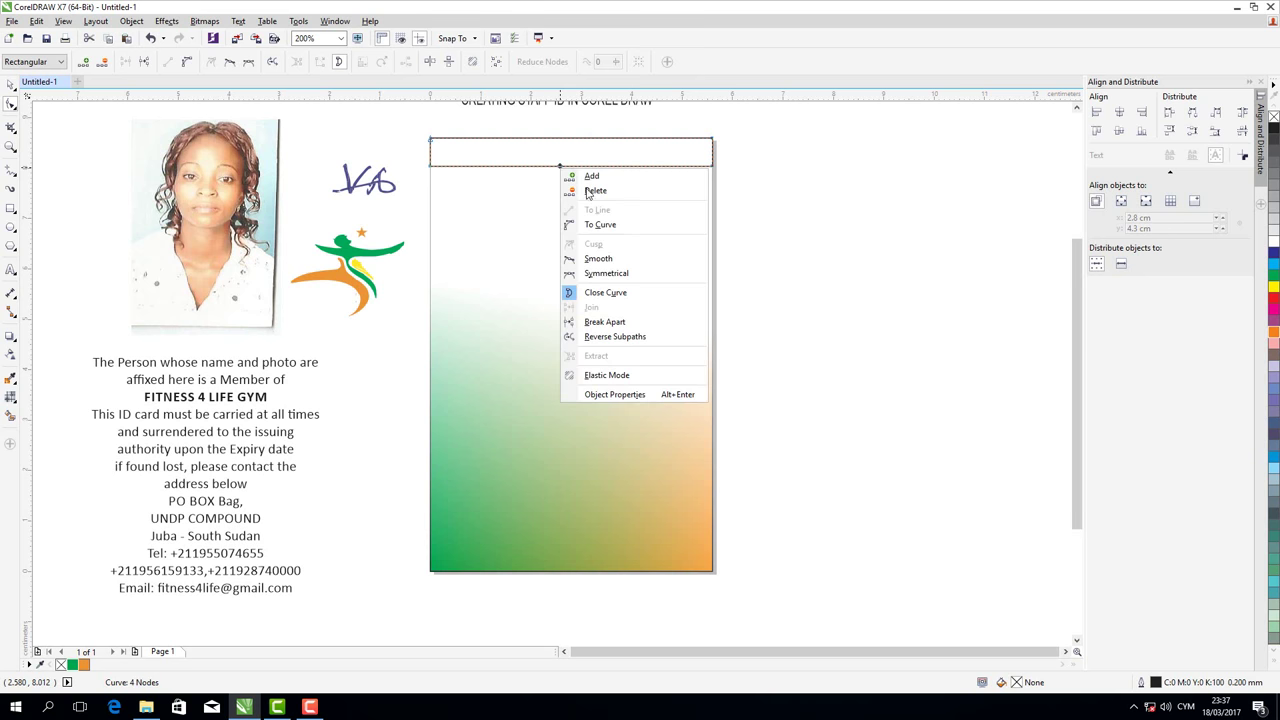
pyautogui.click(580, 176)
pyautogui.moveTo(561, 168); pyautogui.dragTo(567, 203)
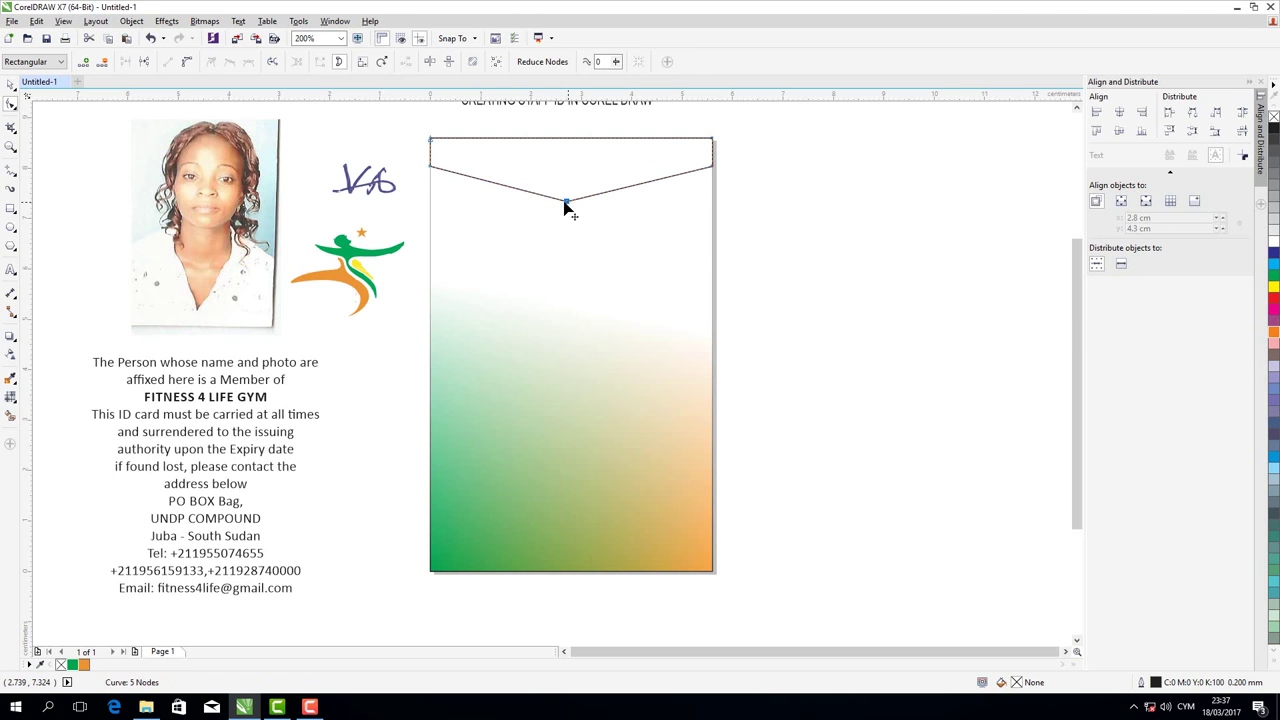
# Fill the V band green, shorten it, and paste a duplicate nudged slightly down
pyautogui.click(9, 85)
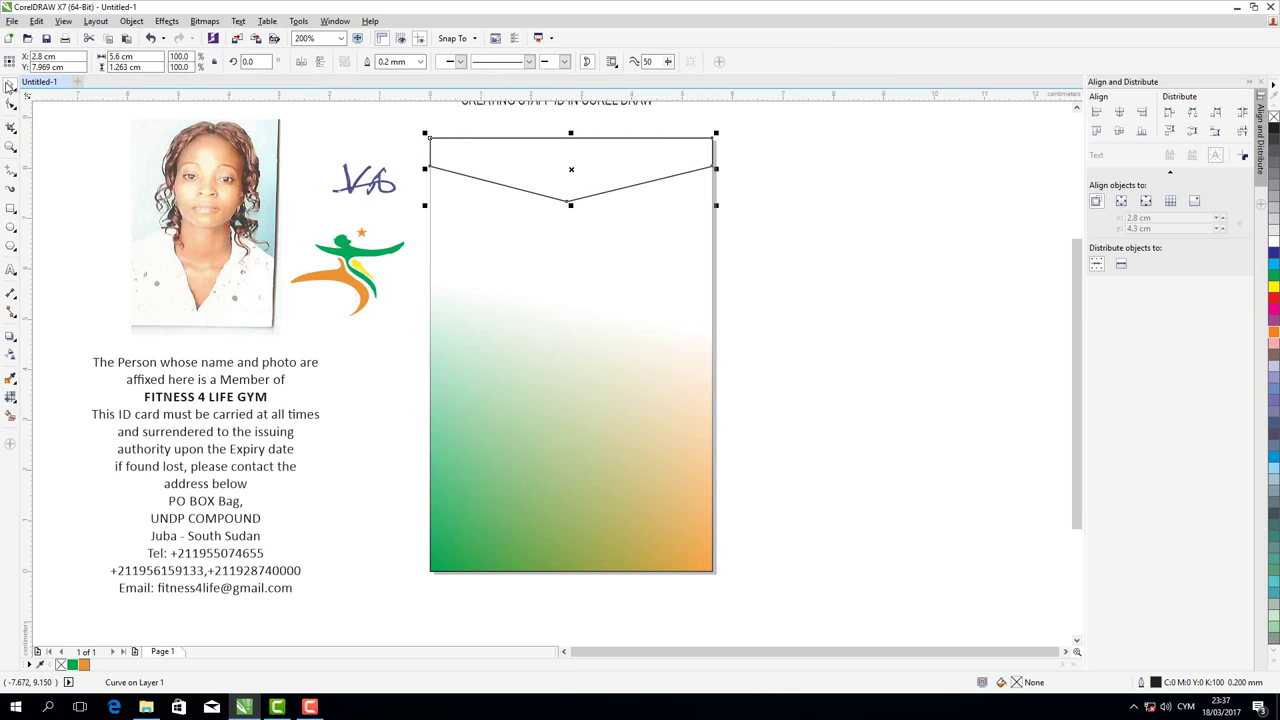
pyautogui.click(71, 665)
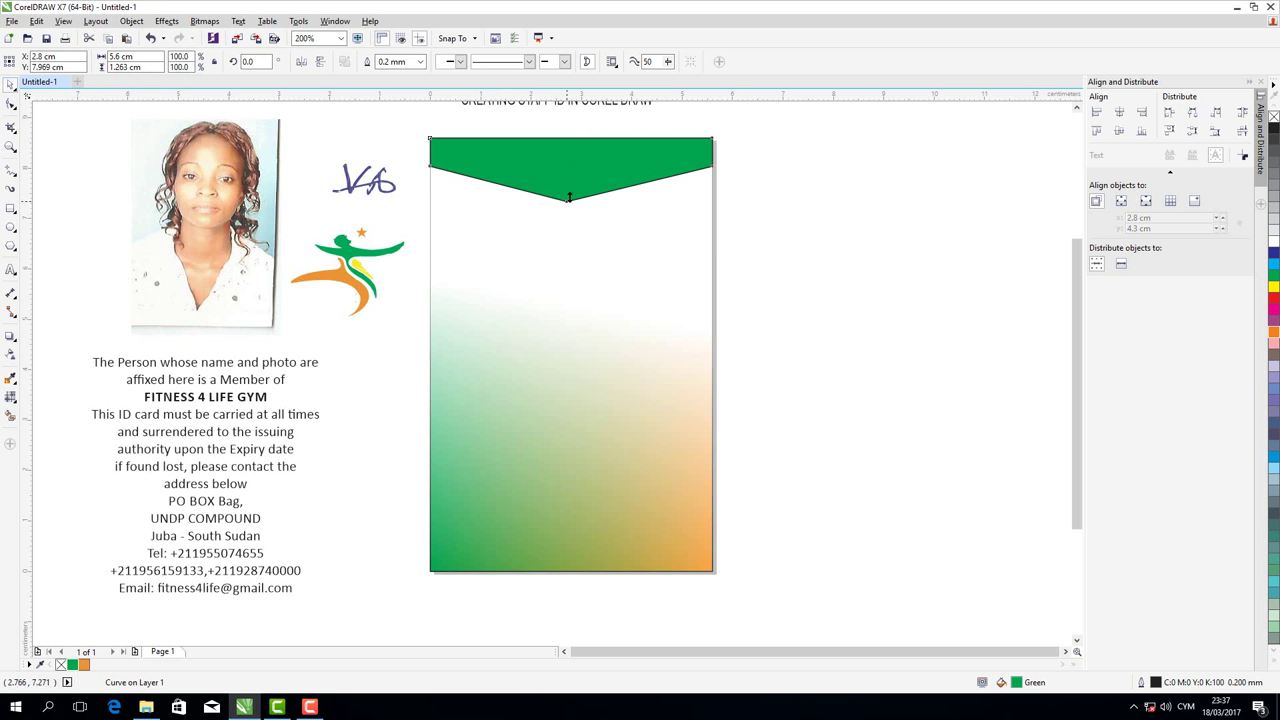
pyautogui.moveTo(570, 204); pyautogui.dragTo(570, 189)
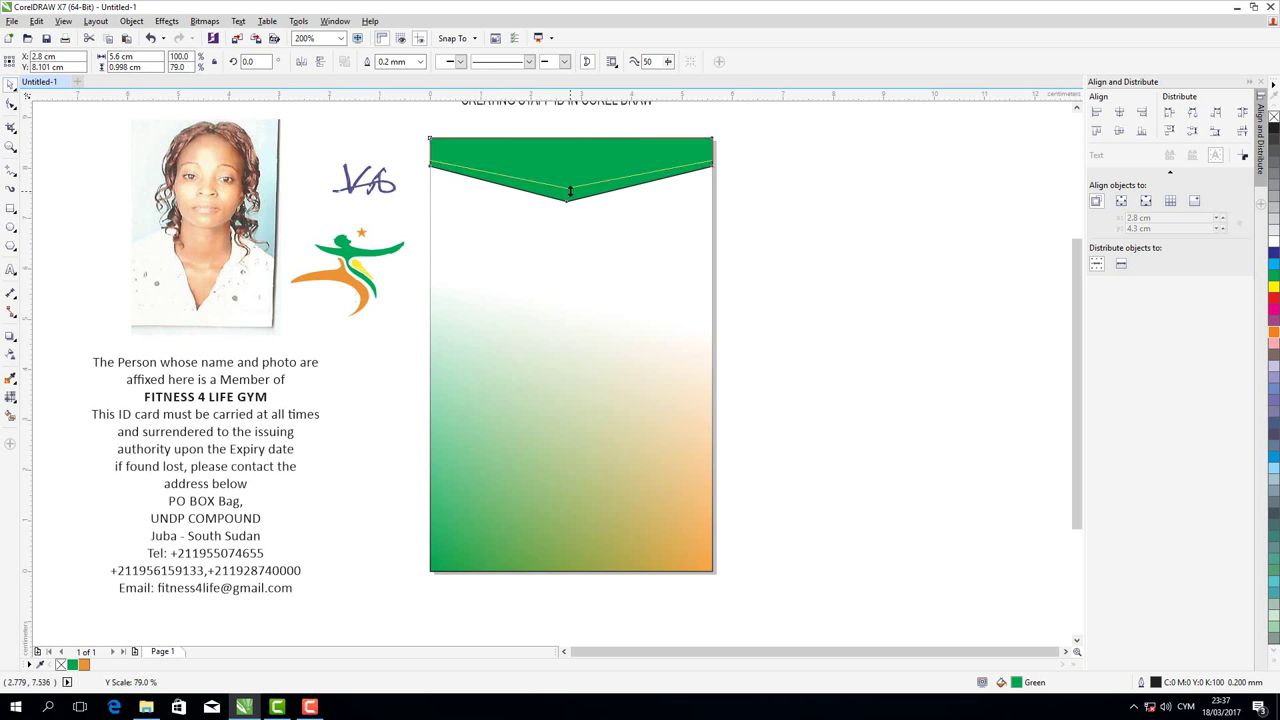
pyautogui.click(36, 21)
pyautogui.click(61, 108)
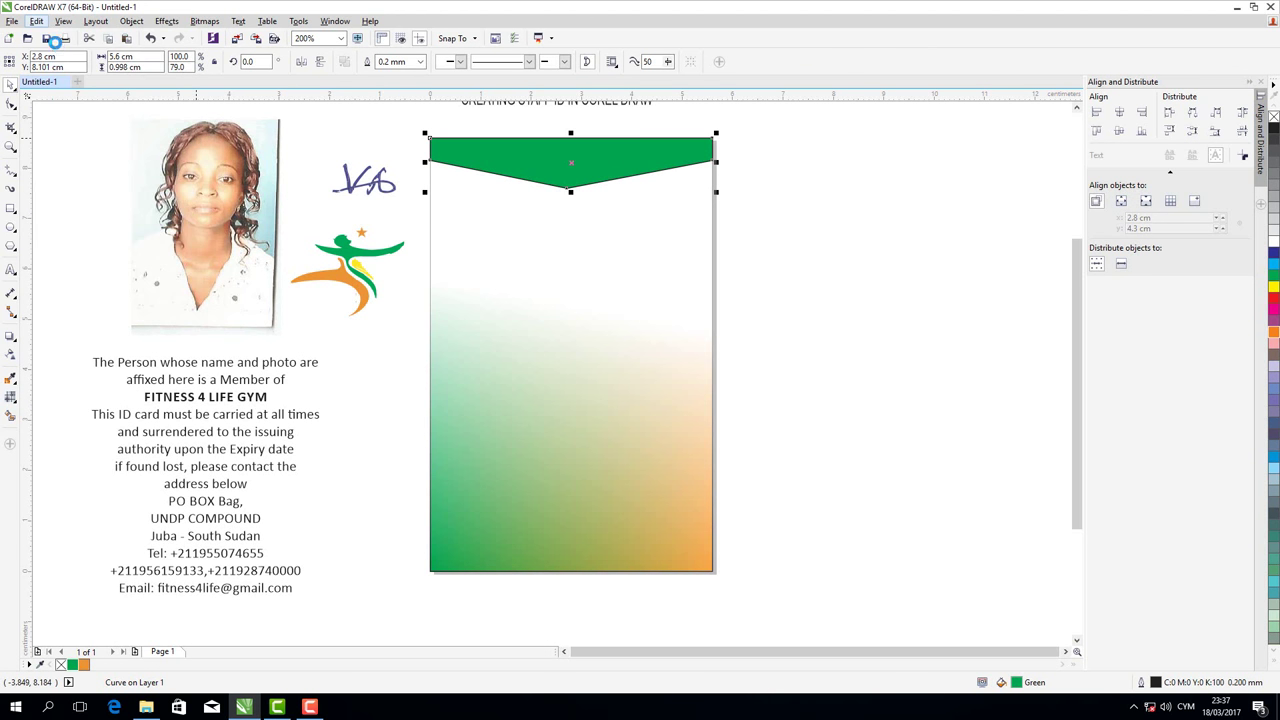
pyautogui.click(38, 22)
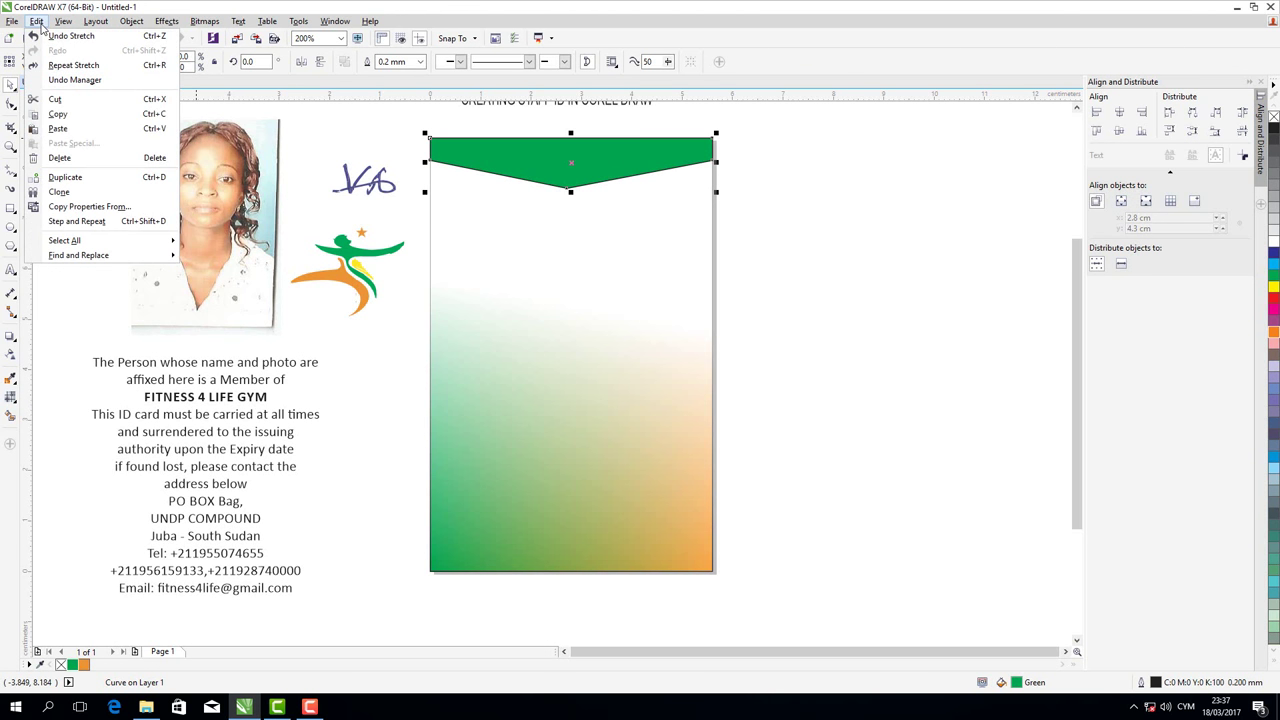
pyautogui.click(66, 128)
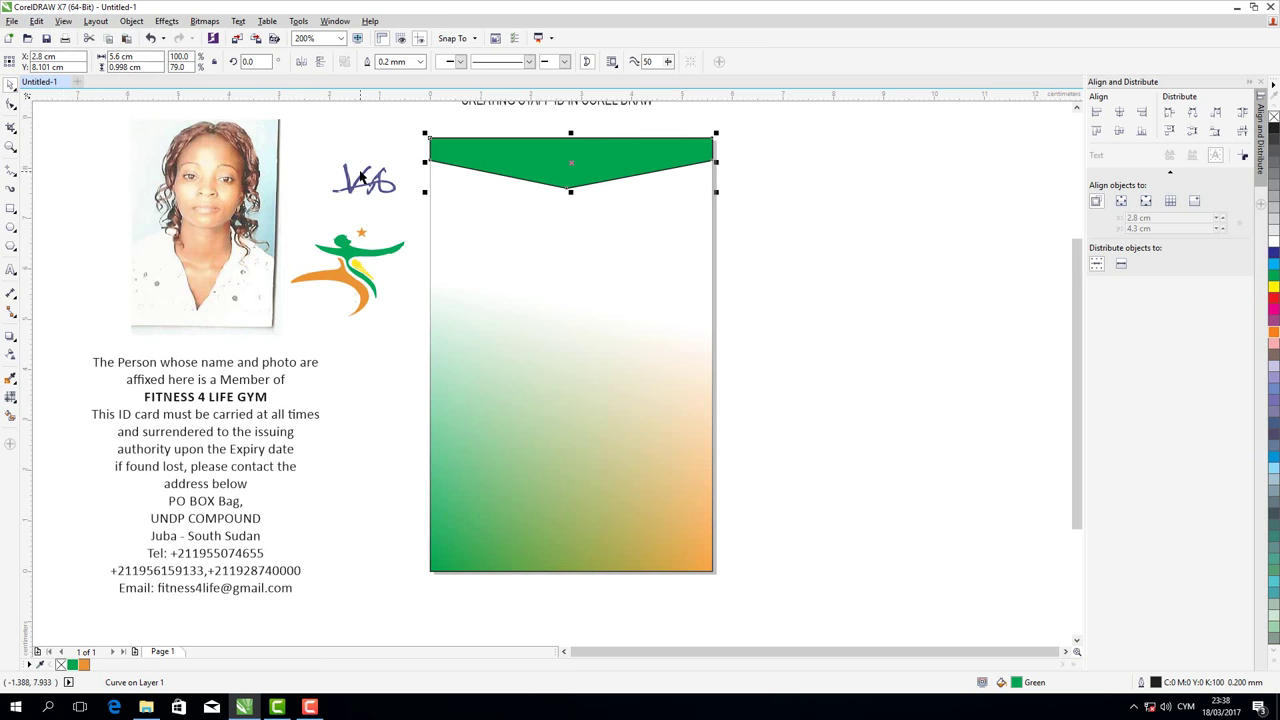
pyautogui.press('Down')
pyautogui.press('Down')
# Colour the duplicate header with the orange sampled from the gym logo
pyautogui.press('Down')
pyautogui.press('Down')
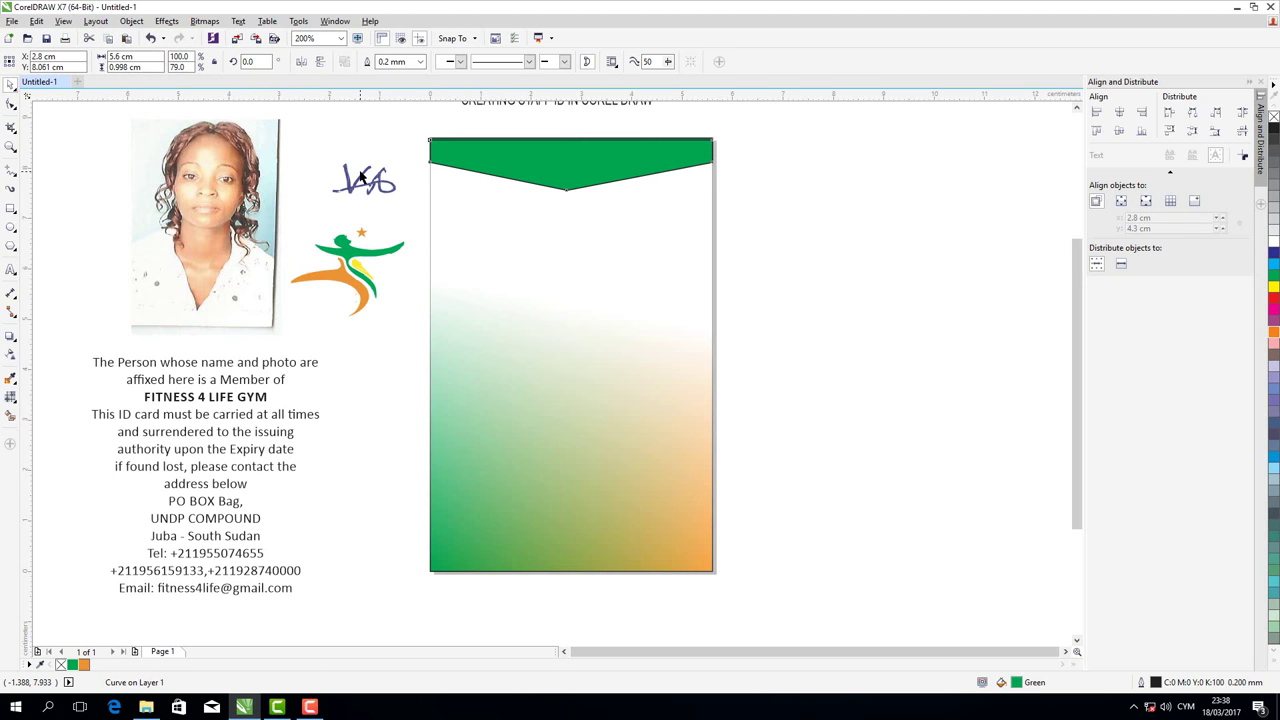
pyautogui.press('Down')
pyautogui.press('Down')
pyautogui.press('Down')
pyautogui.press('Down')
pyautogui.press('Down')
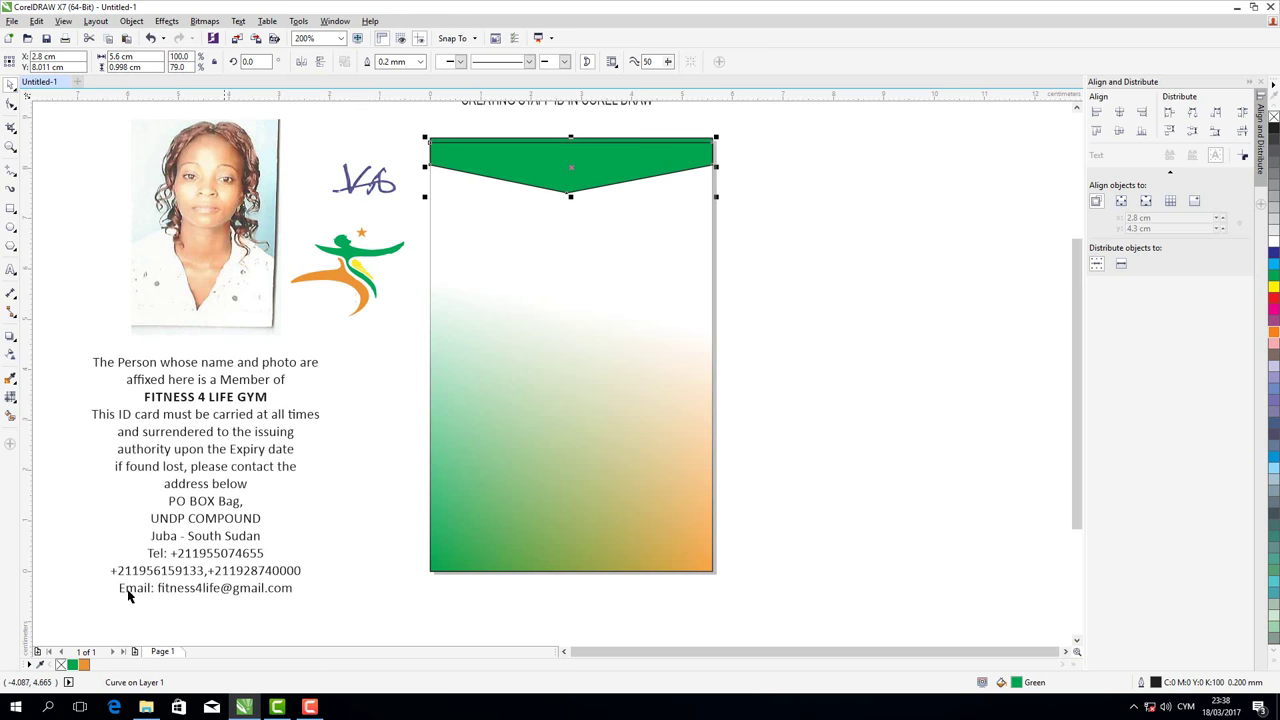
pyautogui.click(350, 271)
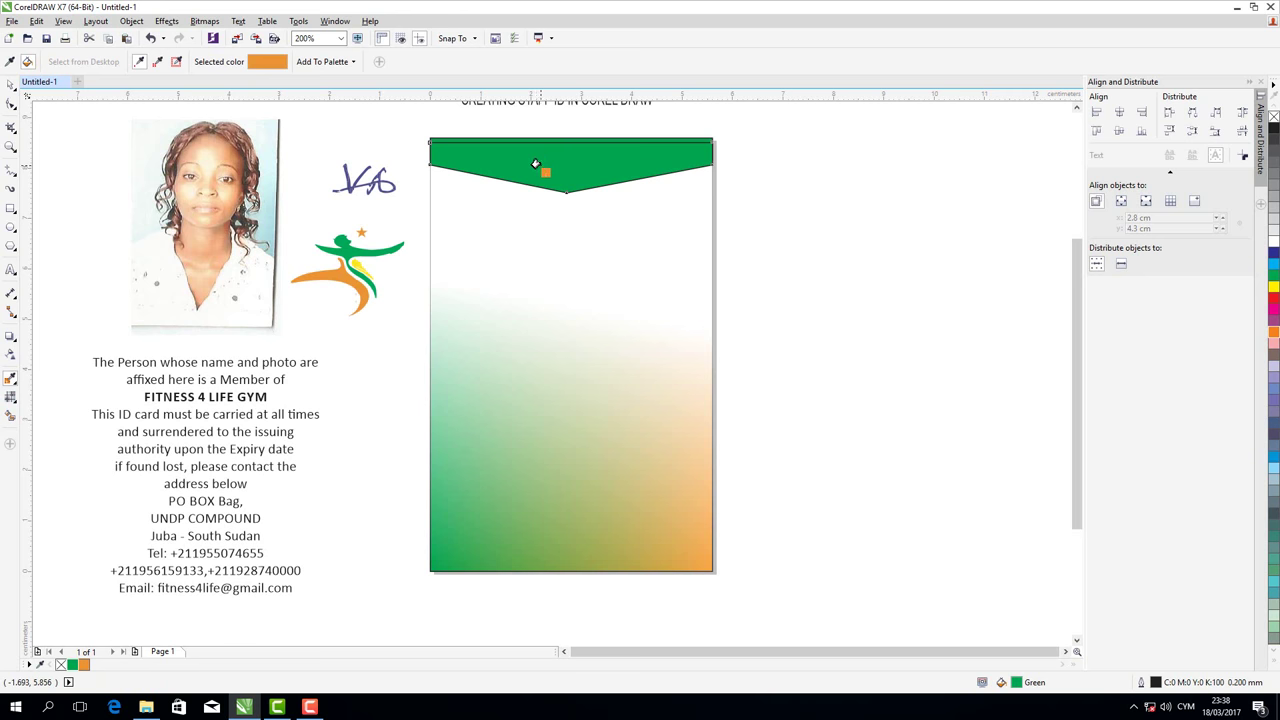
pyautogui.click(535, 164)
pyautogui.click(10, 85)
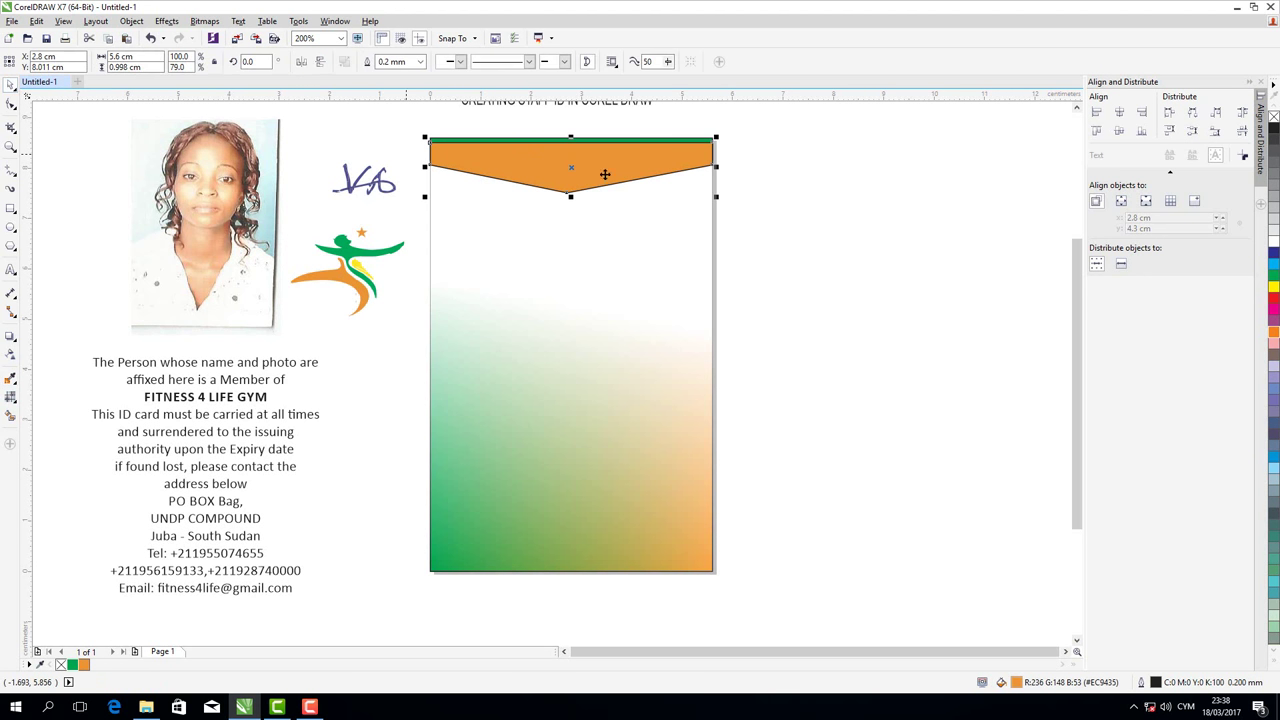
# Send the orange header to the back of the layer and nudge it down below the green V
pyautogui.click(133, 22)
pyautogui.moveTo(148, 187)
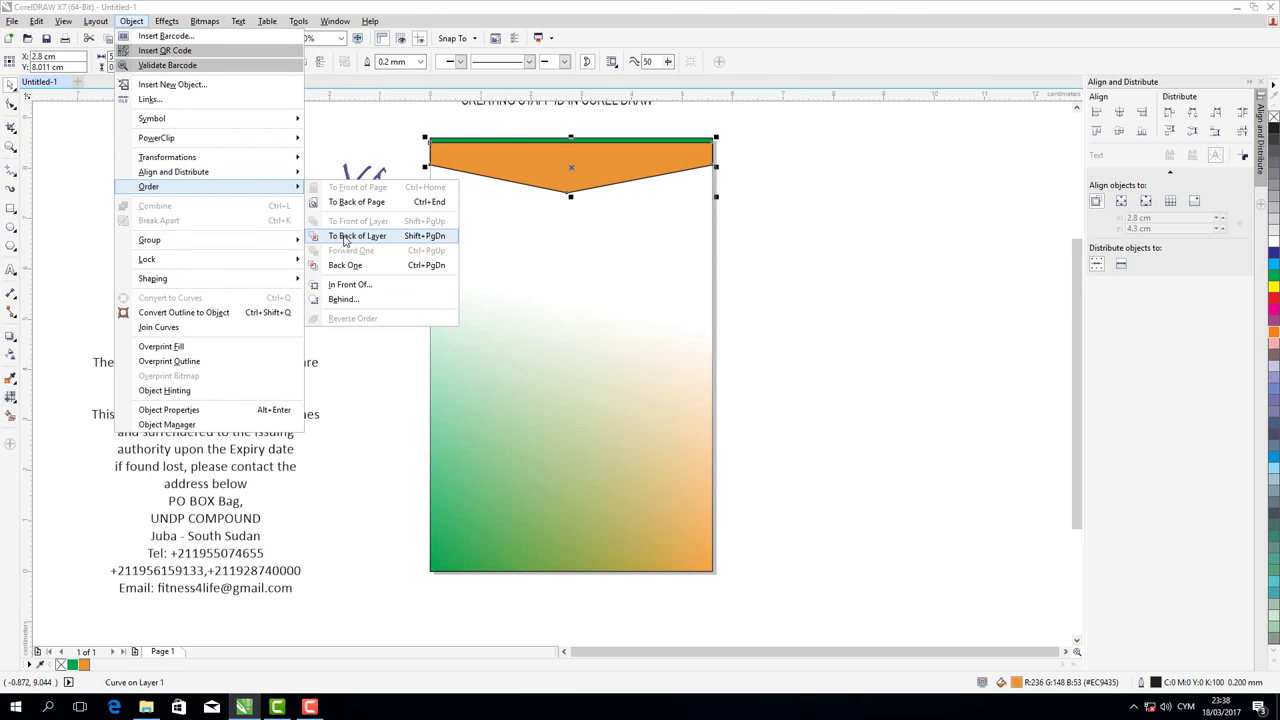
pyautogui.click(346, 236)
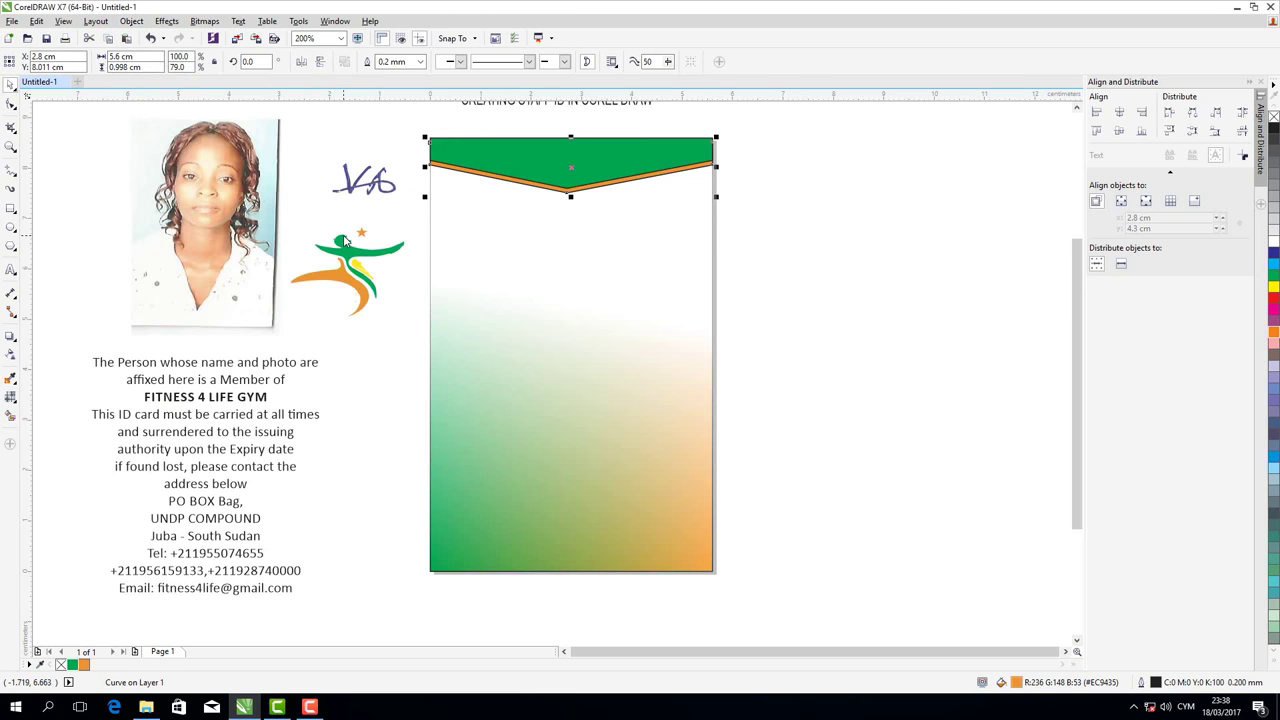
pyautogui.press('Down')
pyautogui.click(765, 125)
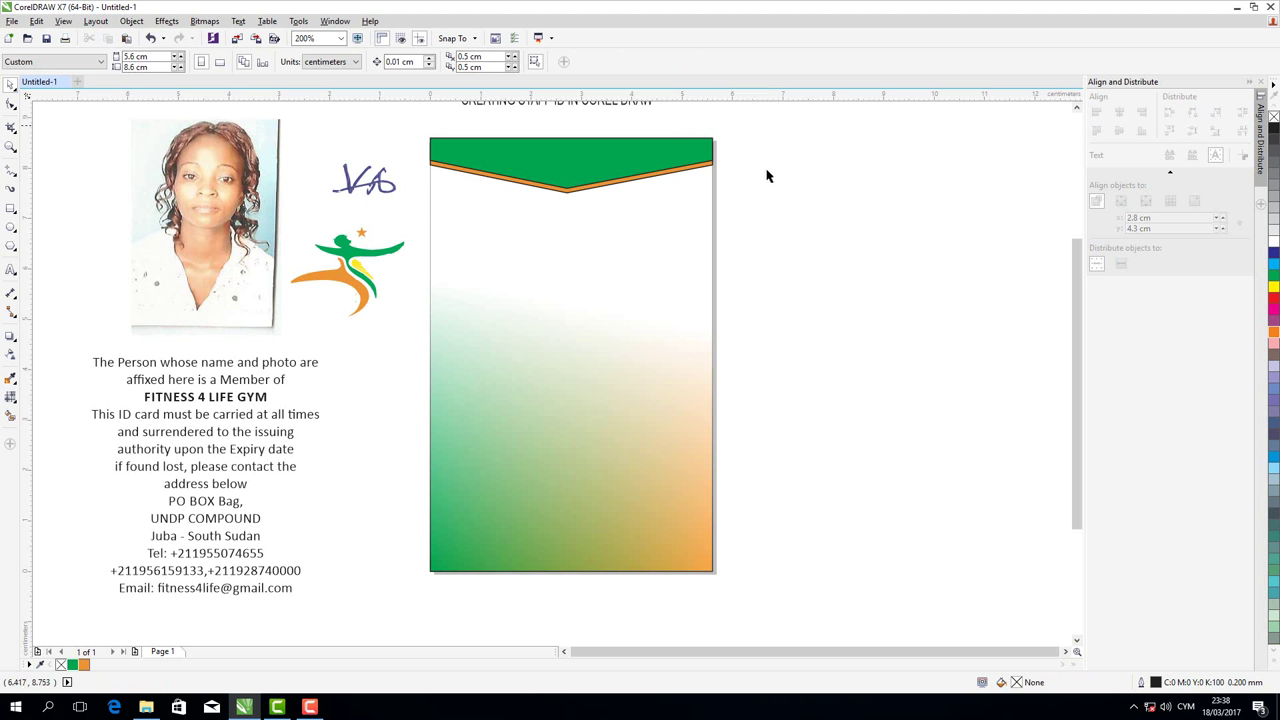
pyautogui.moveTo(762, 121); pyautogui.dragTo(400, 215)
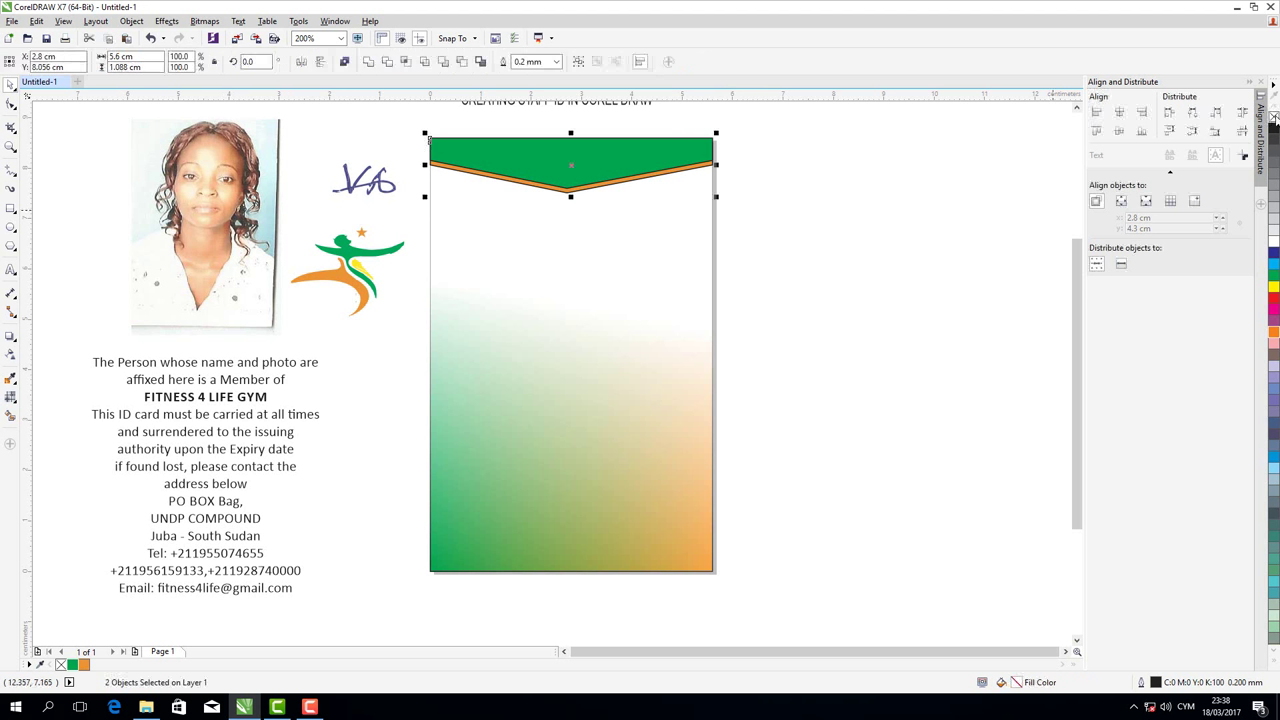
pyautogui.press('Escape')
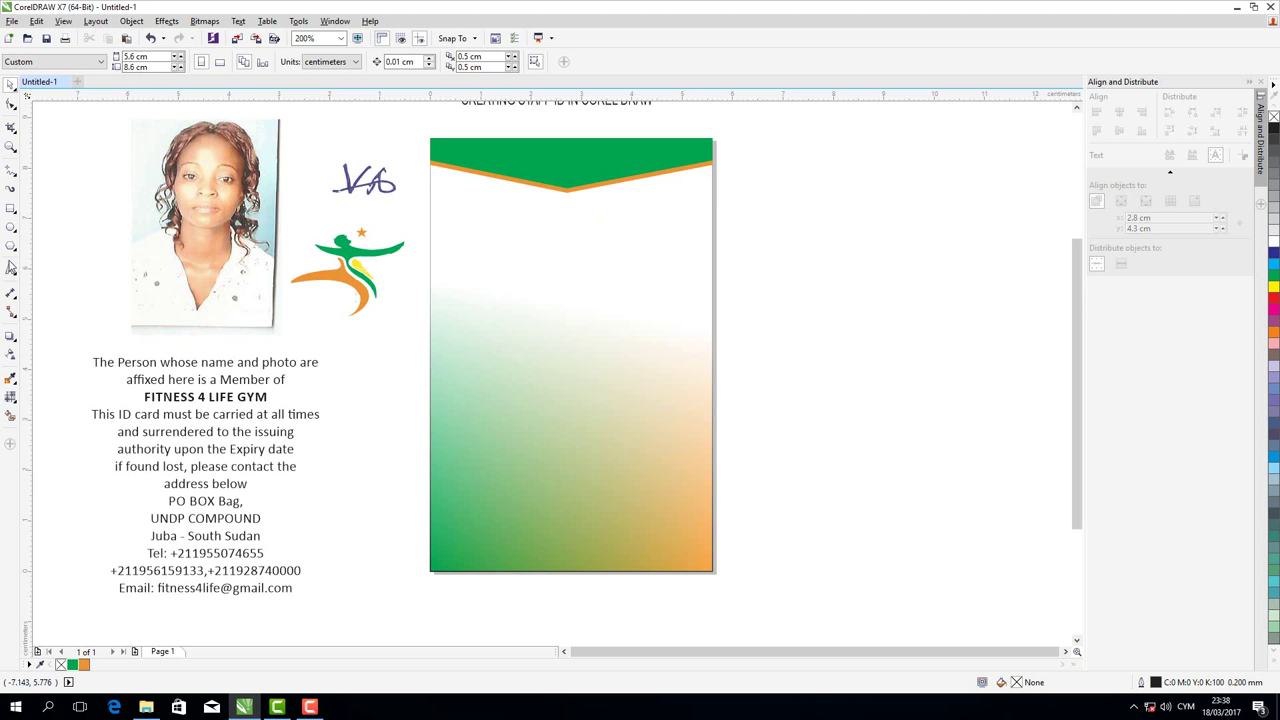
pyautogui.click(11, 269)
pyautogui.click(800, 298)
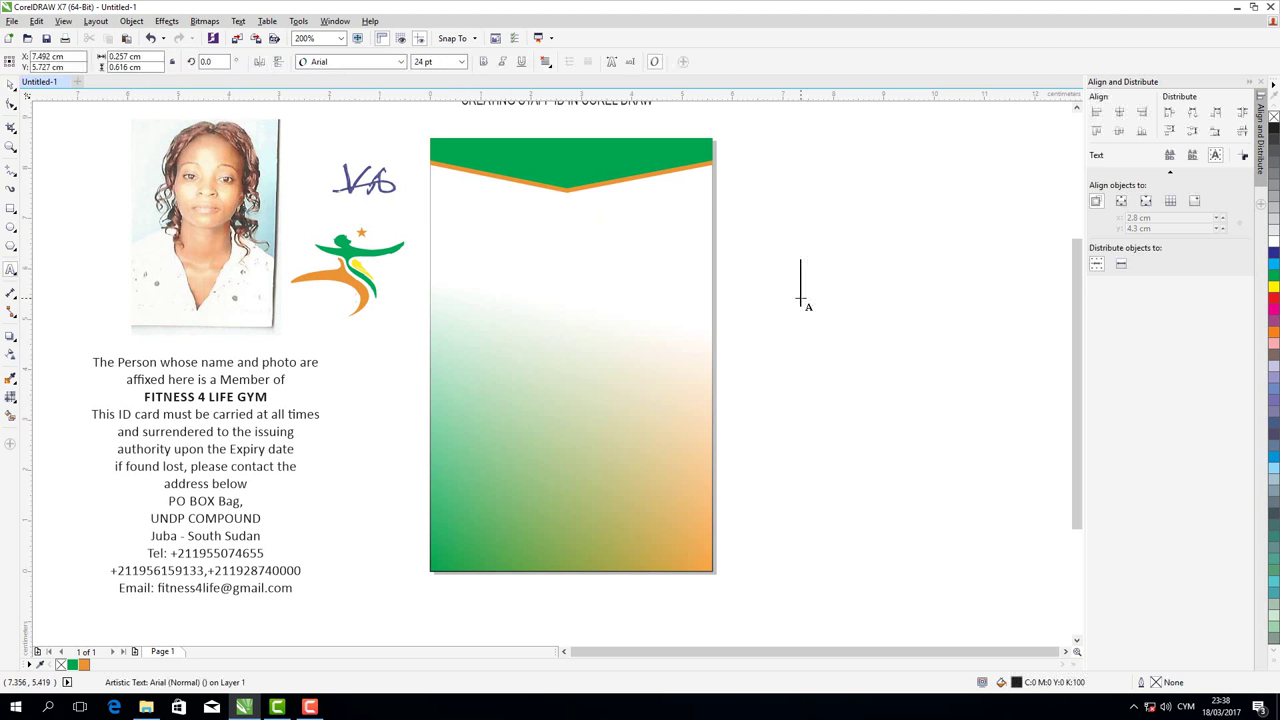
# Type 'Fitness 4 Life' beside the card and select it to choose a font
pyautogui.write('I')
pyautogui.press('BackSpace')
pyautogui.write('Fit')
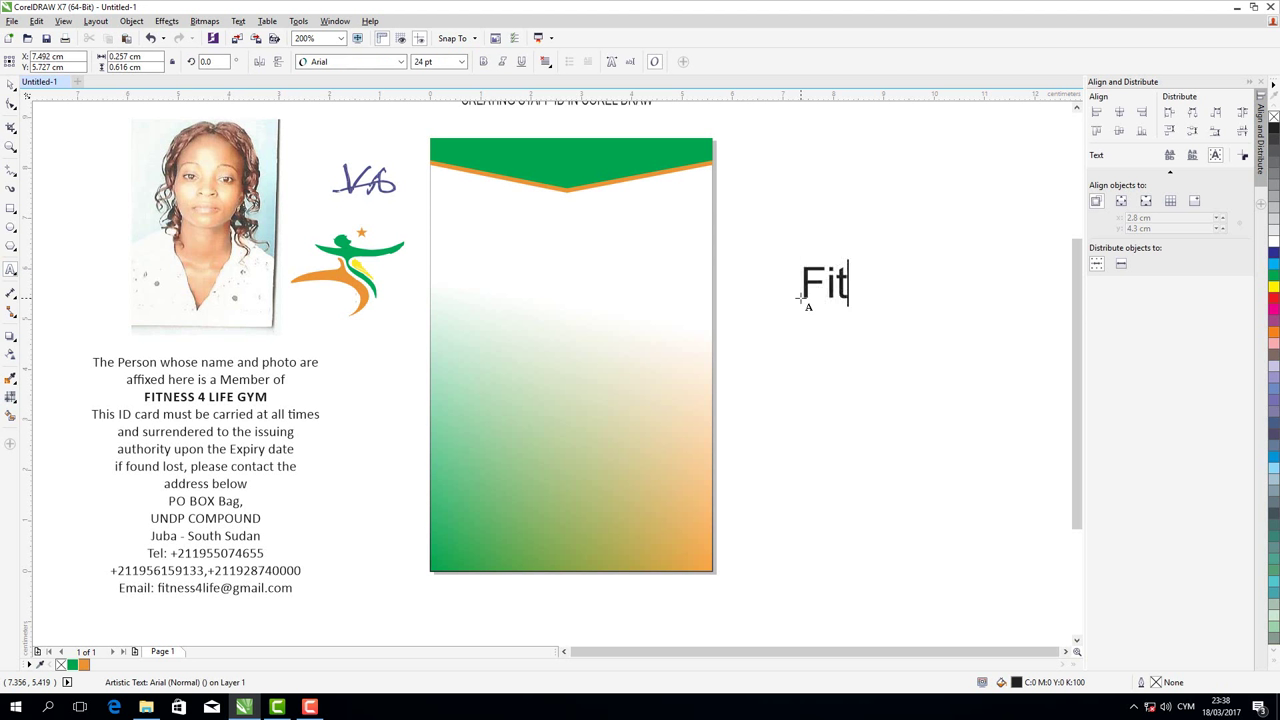
pyautogui.write('ness')
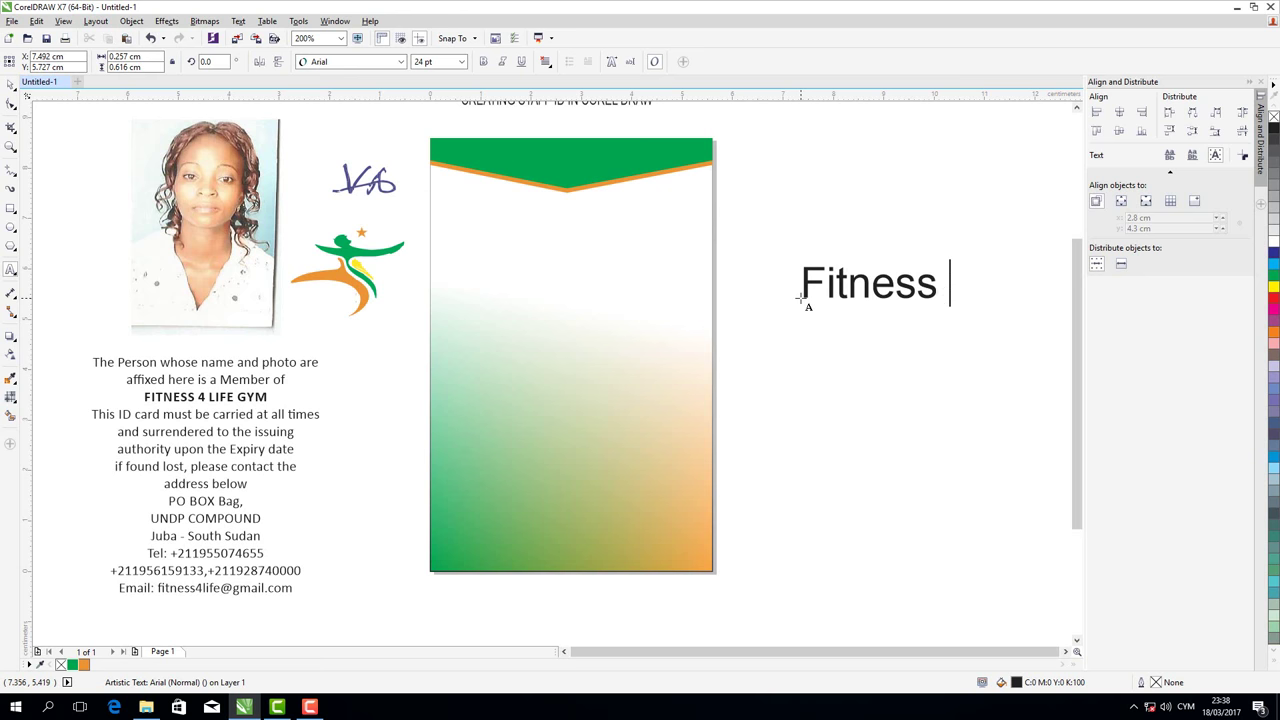
pyautogui.write(' 4 ')
pyautogui.write('Lif')
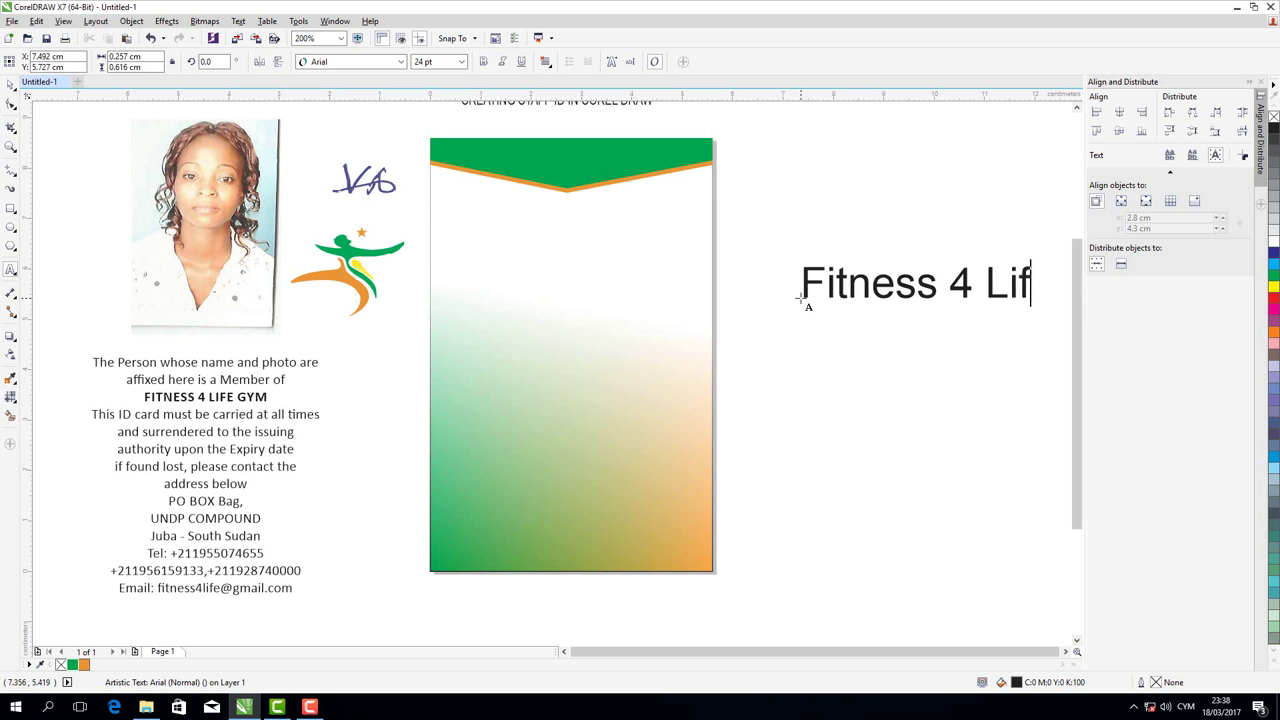
pyautogui.write('e')
pyautogui.hotkey('ctrl', 'a')
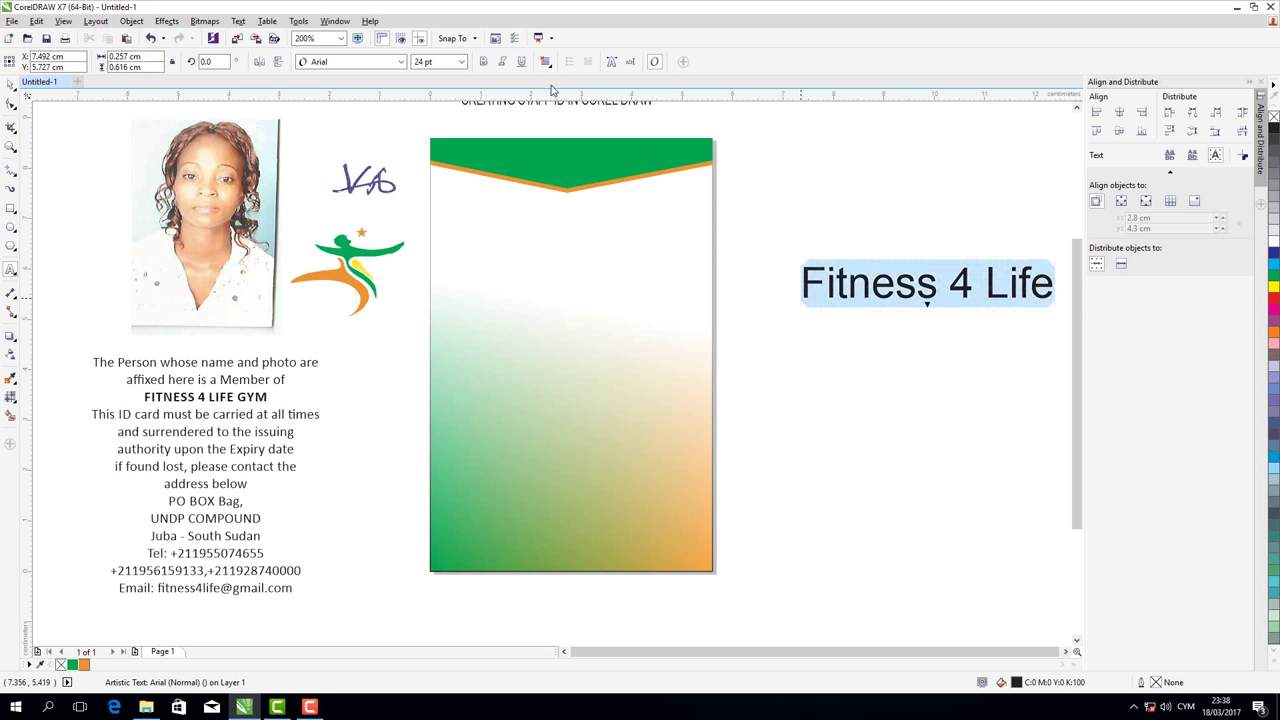
pyautogui.click(401, 62)
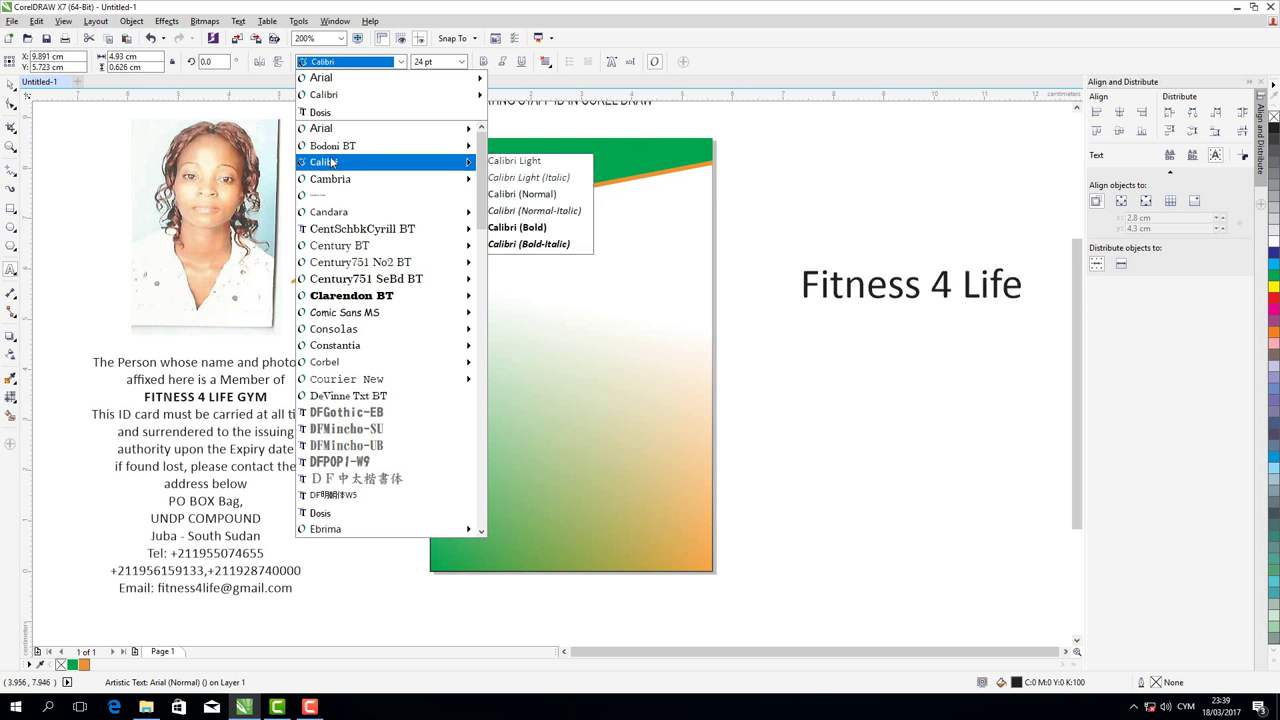
# Set 'Fitness 4 Life' to Calibri and move it onto the card's upper area
pyautogui.click(330, 162)
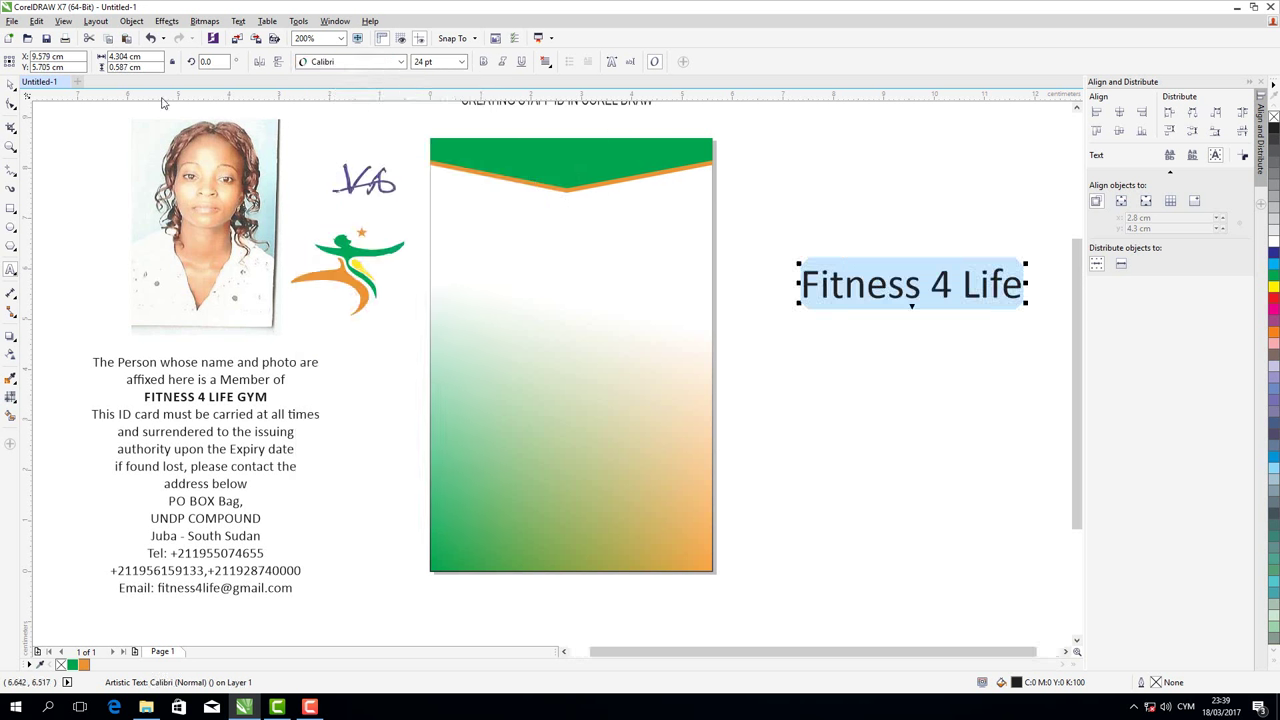
pyautogui.hotkey('ctrl', 'space')
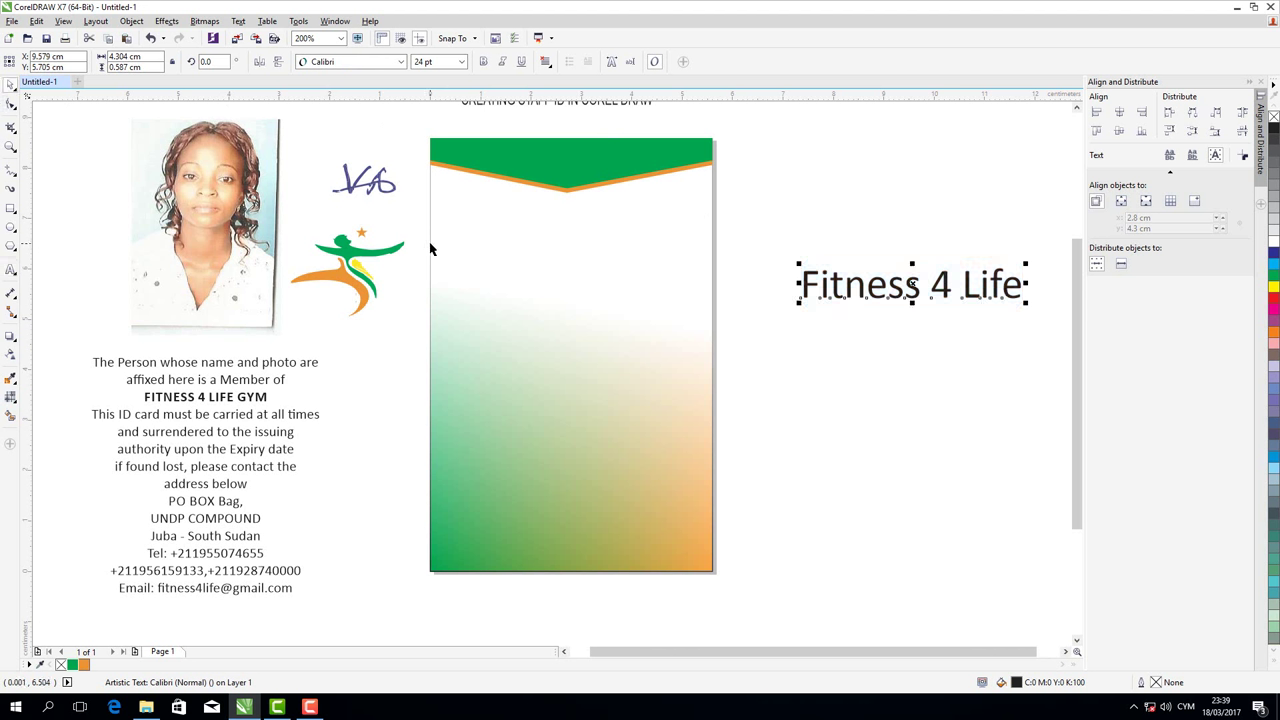
pyautogui.click(430, 249)
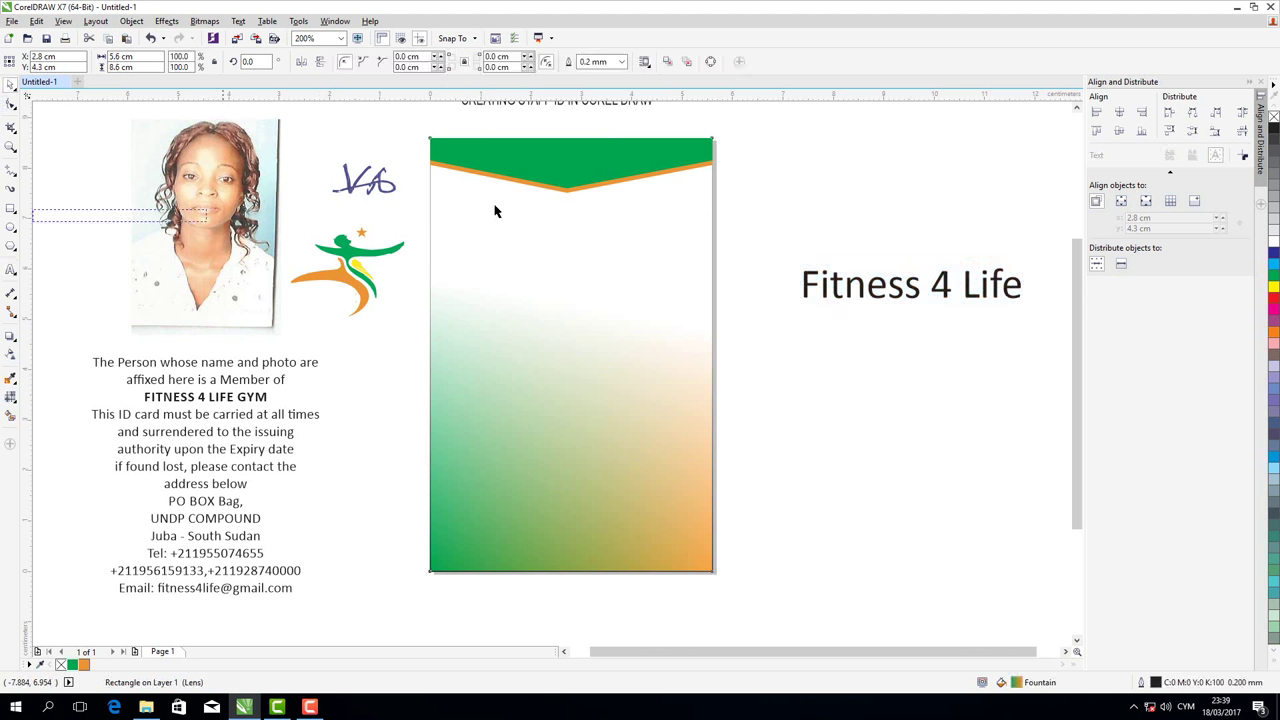
pyautogui.click(486, 237)
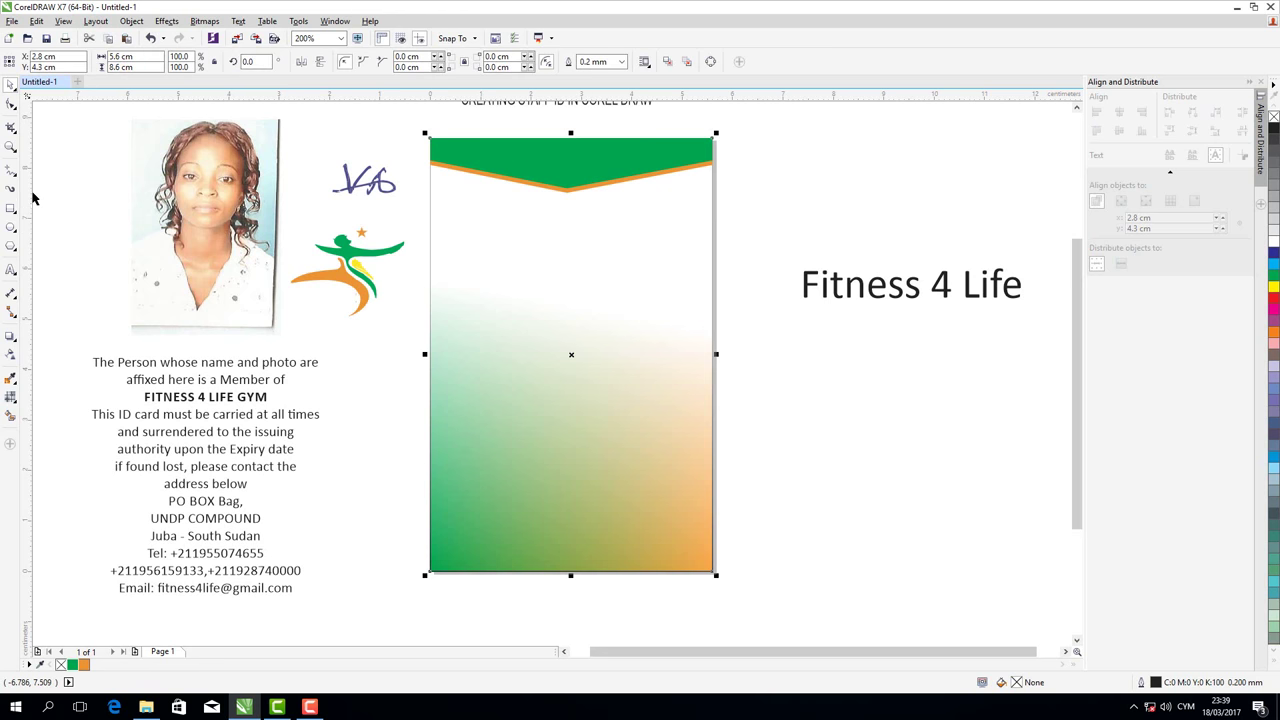
pyautogui.click(567, 170)
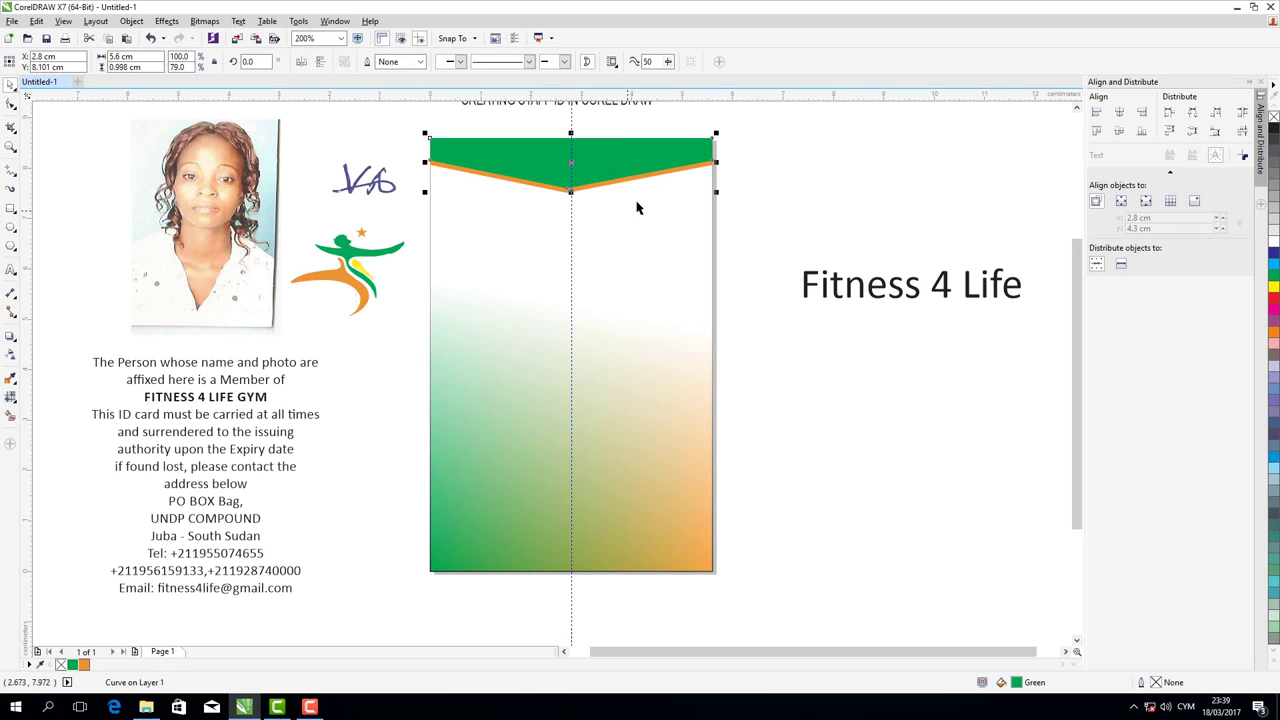
pyautogui.click(897, 298)
pyautogui.click(913, 288)
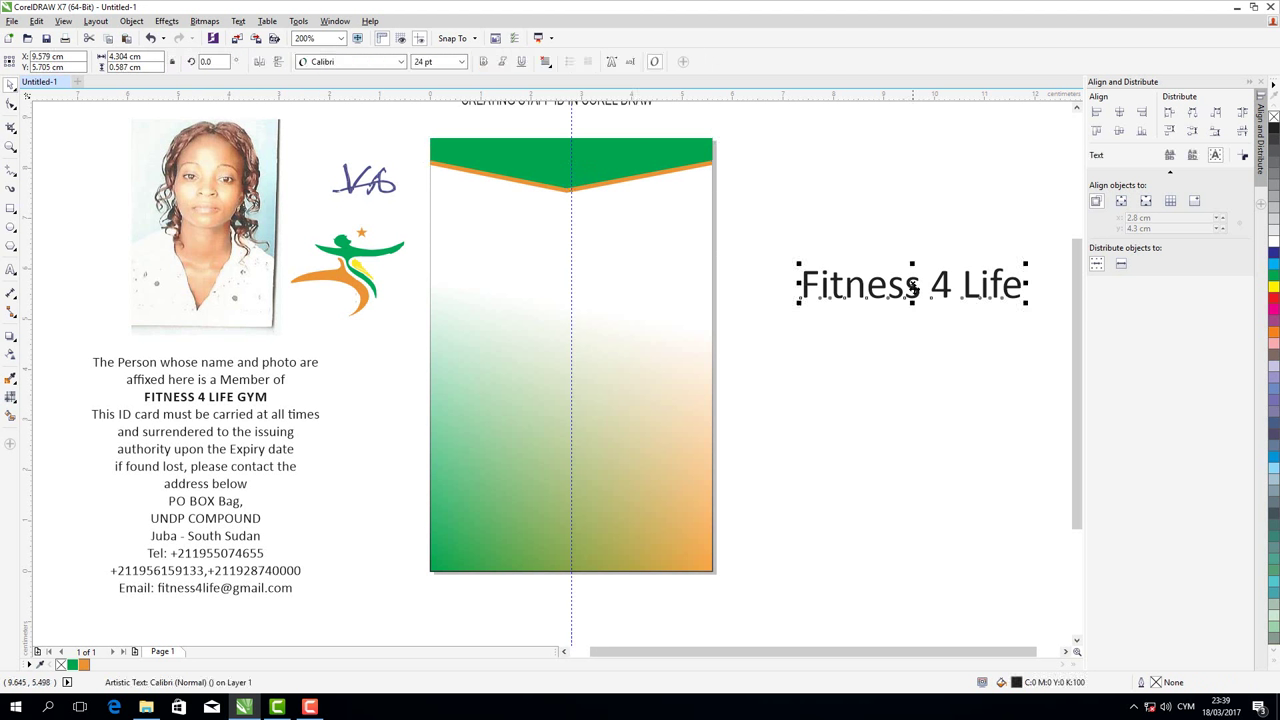
pyautogui.moveTo(913, 288); pyautogui.dragTo(563, 218)
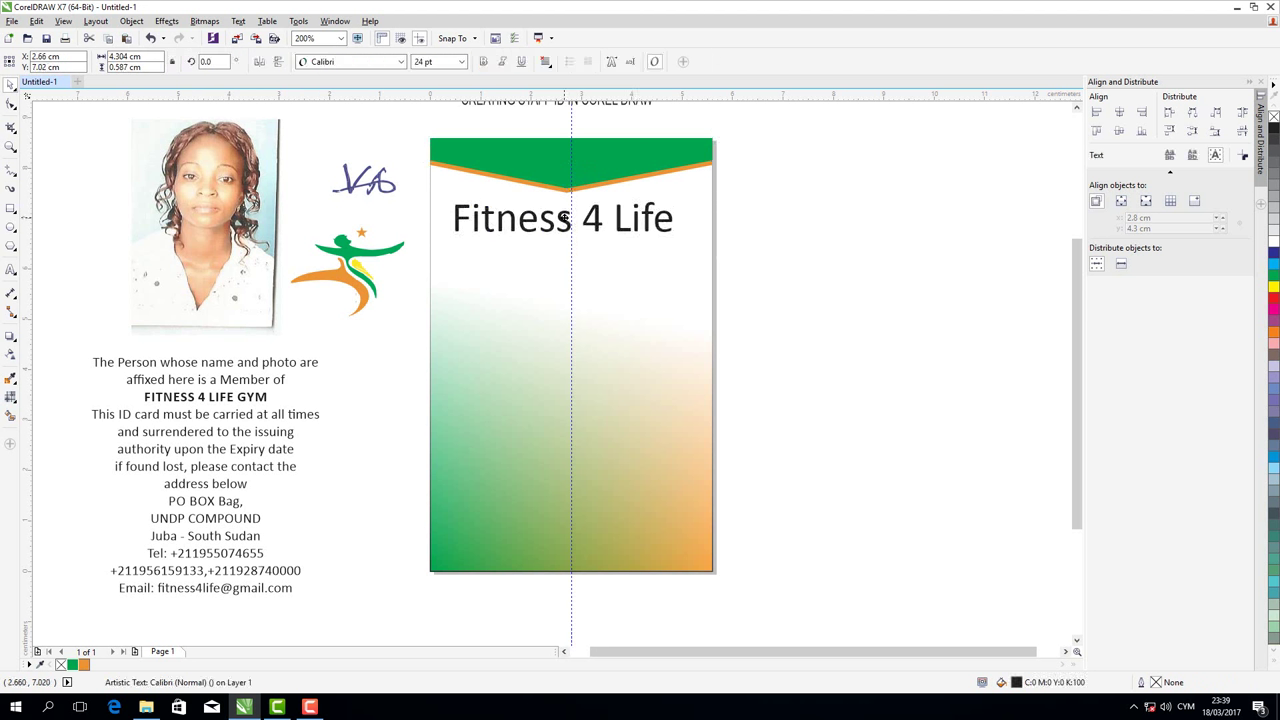
pyautogui.moveTo(565, 217); pyautogui.dragTo(534, 194)
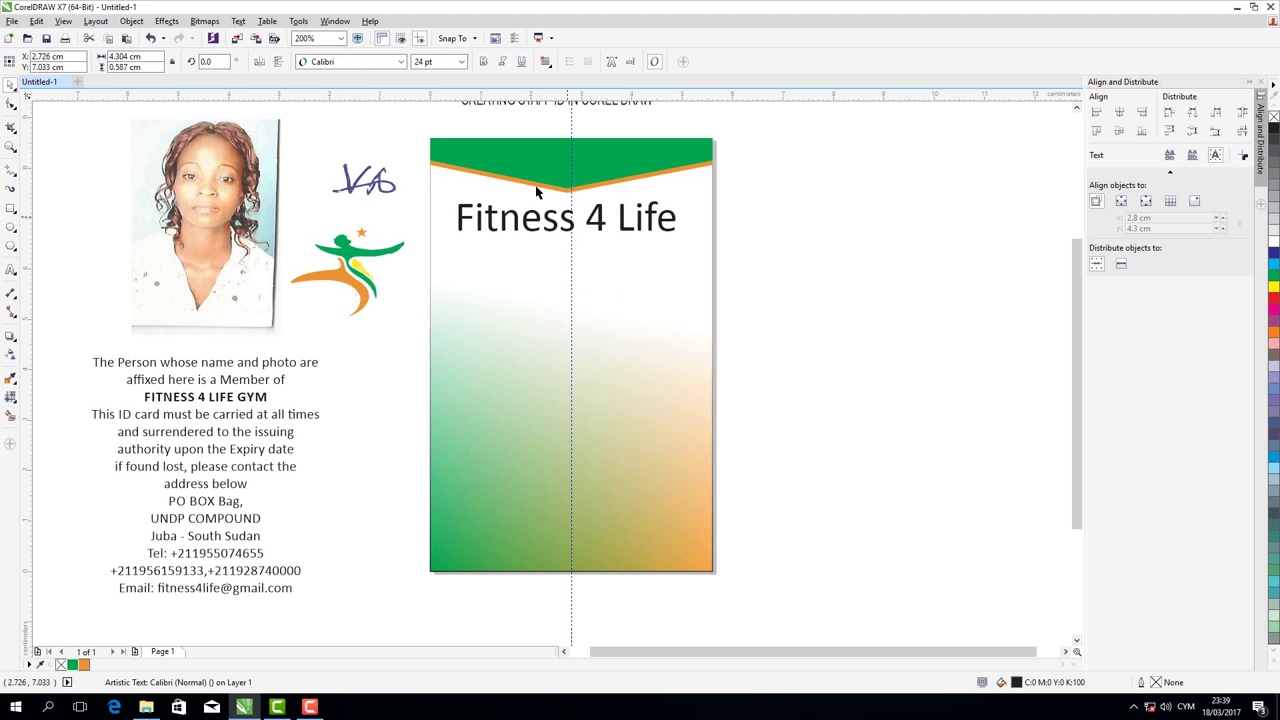
# Make the title 18 pt bold and nudge it centred below the header
pyautogui.click(461, 61)
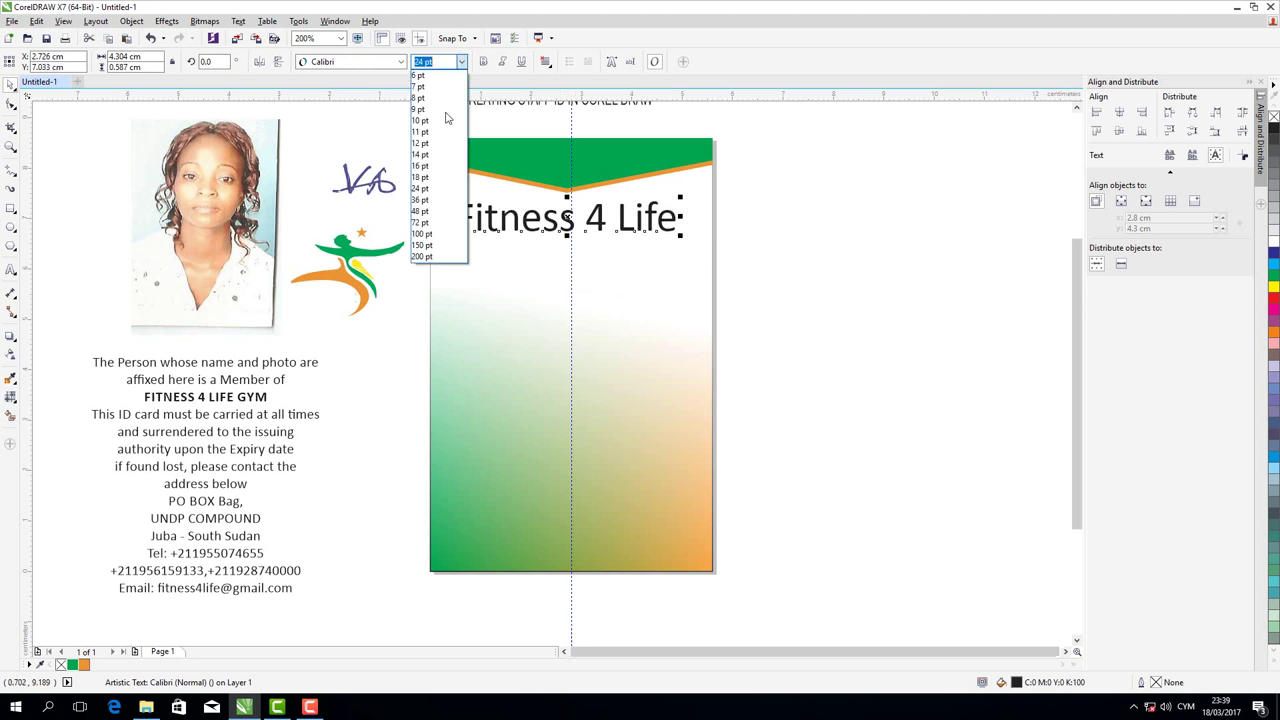
pyautogui.click(427, 178)
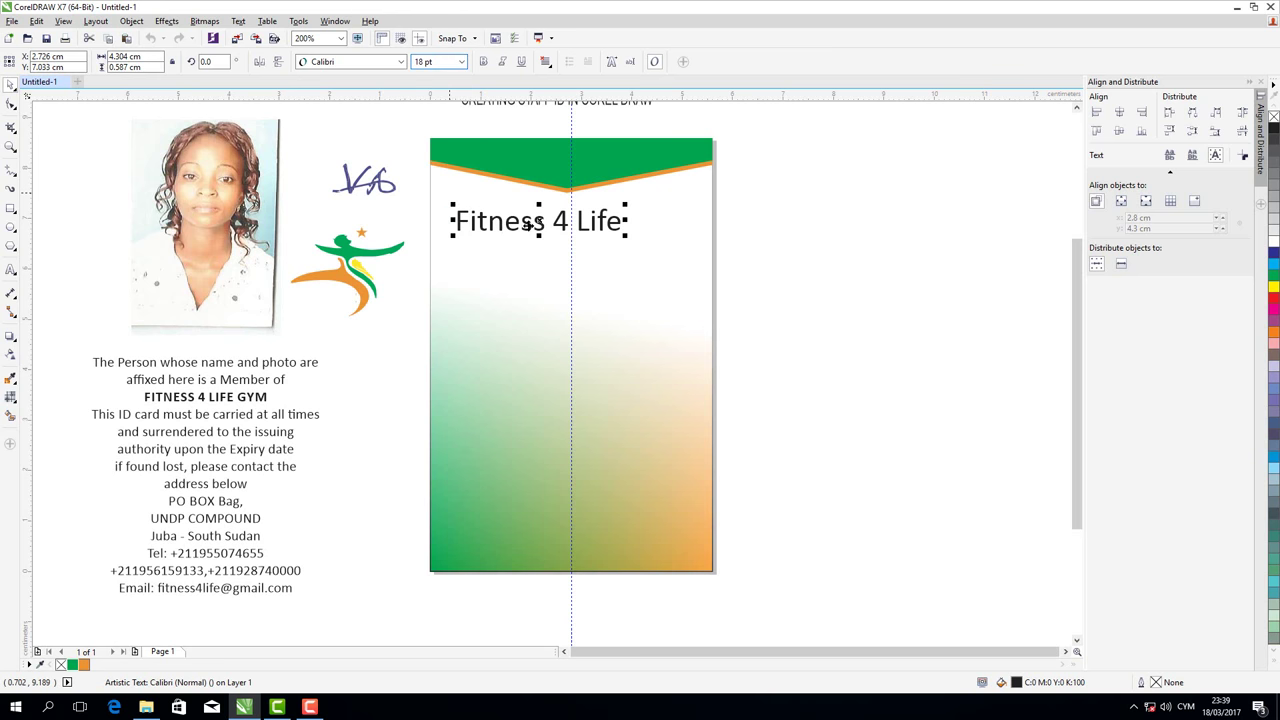
pyautogui.moveTo(574, 221); pyautogui.dragTo(574, 214)
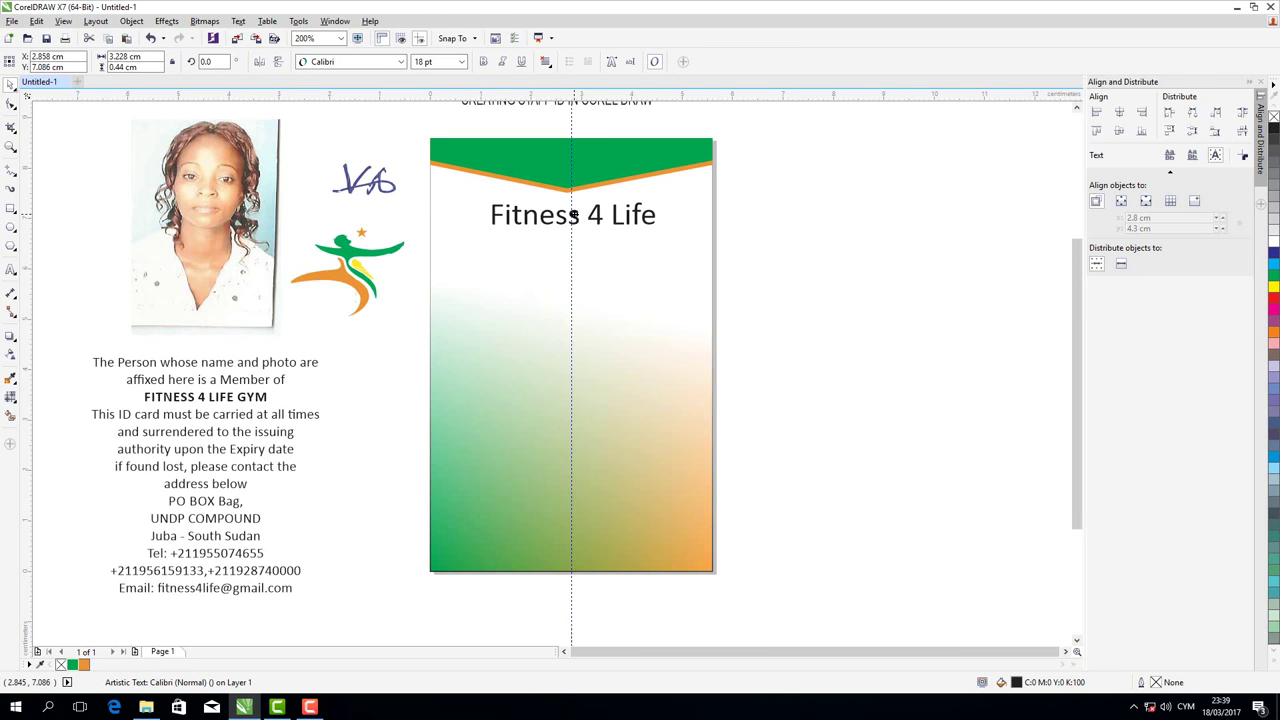
pyautogui.click(574, 214)
pyautogui.moveTo(574, 214); pyautogui.dragTo(572, 214)
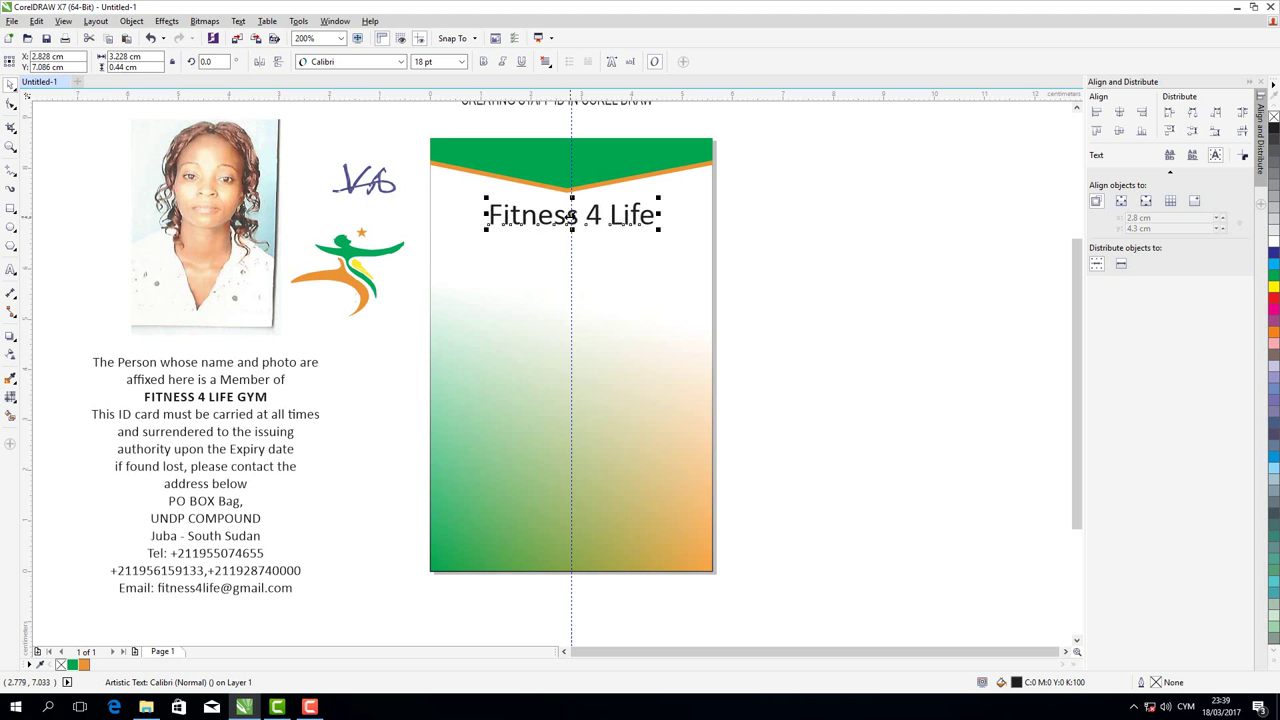
pyautogui.click(484, 62)
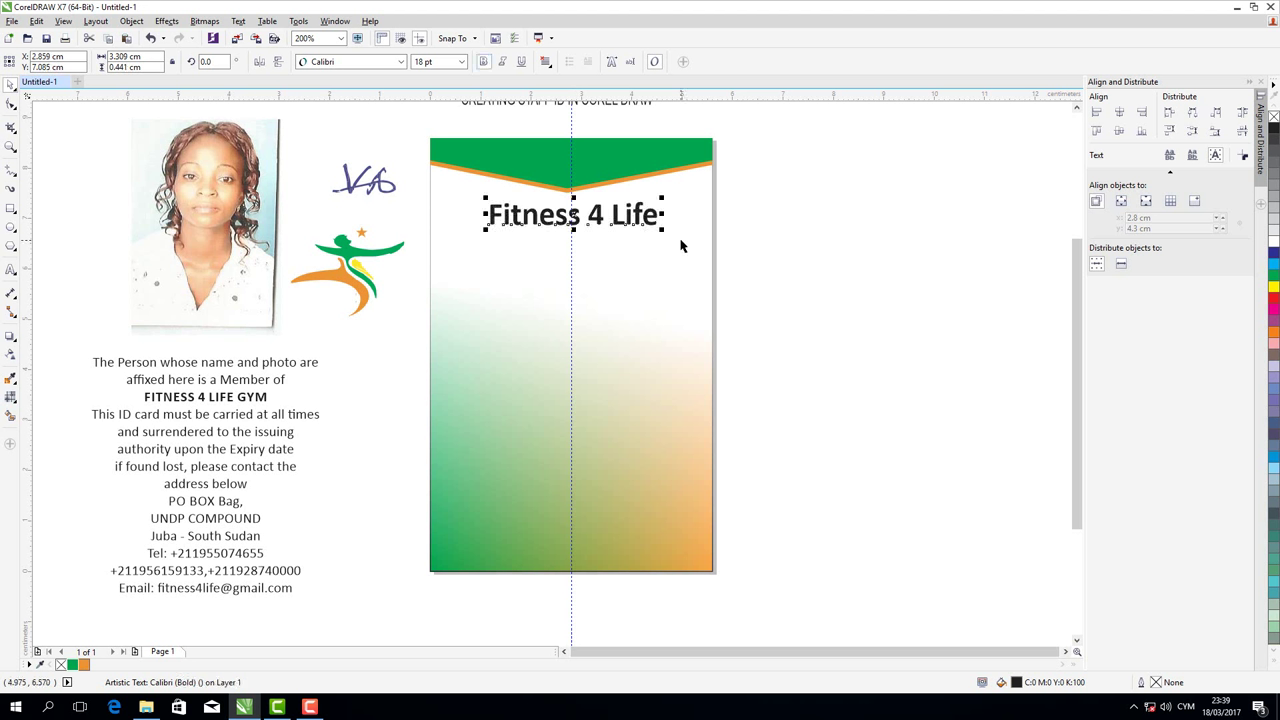
pyautogui.press('Left')
pyautogui.press('Left')
pyautogui.press('Left')
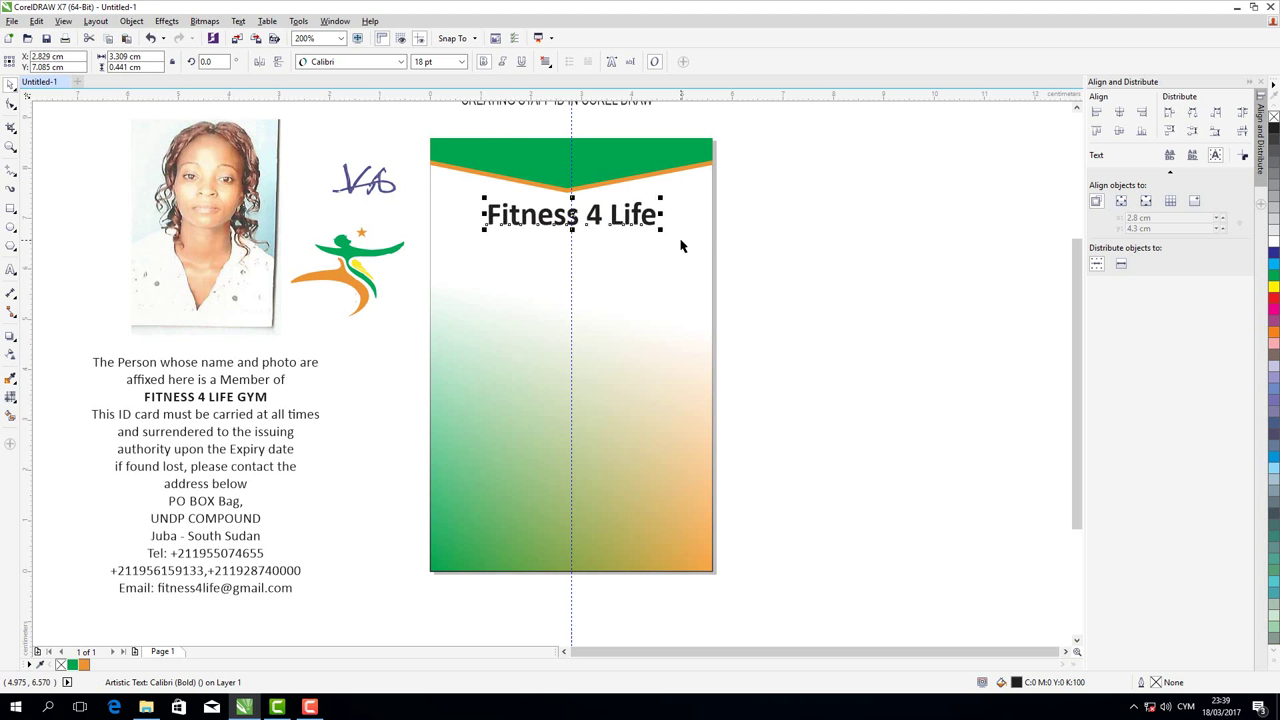
pyautogui.press('Up')
pyautogui.press('Up')
pyautogui.press('Up')
pyautogui.press('Up')
pyautogui.press('Up')
pyautogui.press('Up')
pyautogui.press('Up')
pyautogui.press('Up')
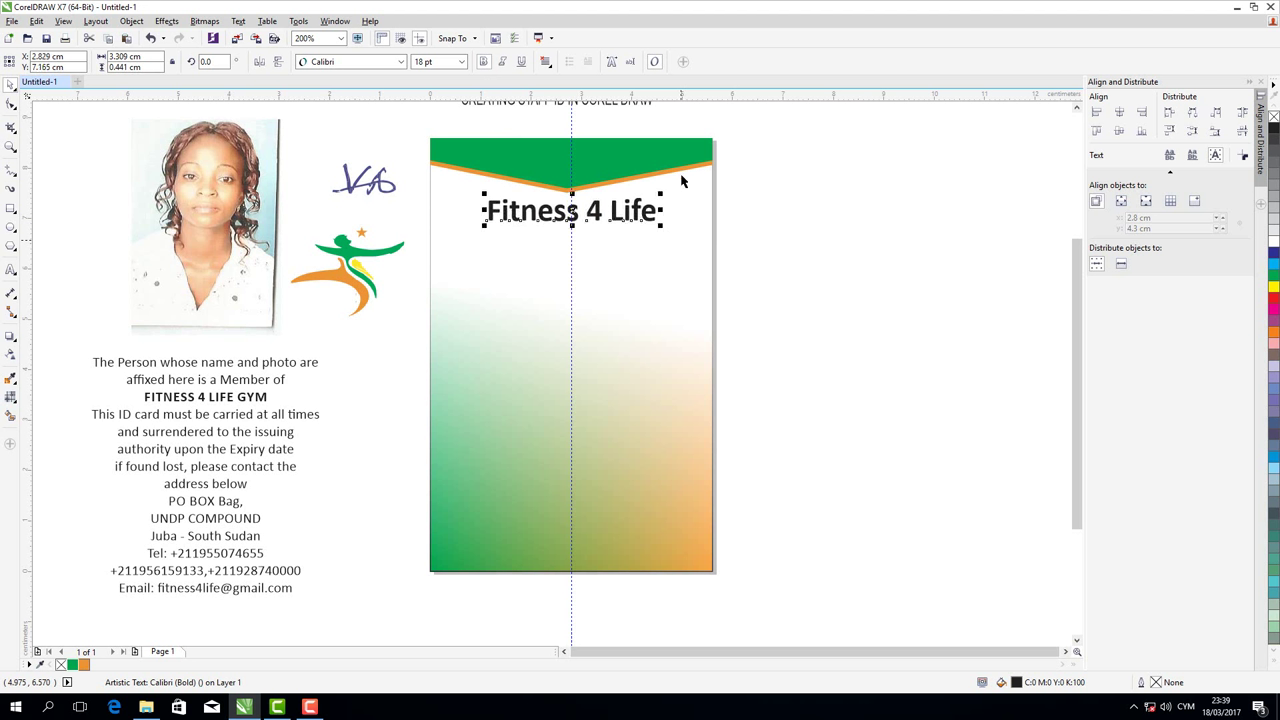
pyautogui.click(686, 171)
# Draw a small rectangle, centre it in the green header, and fill it 10% Black
pyautogui.press('Escape')
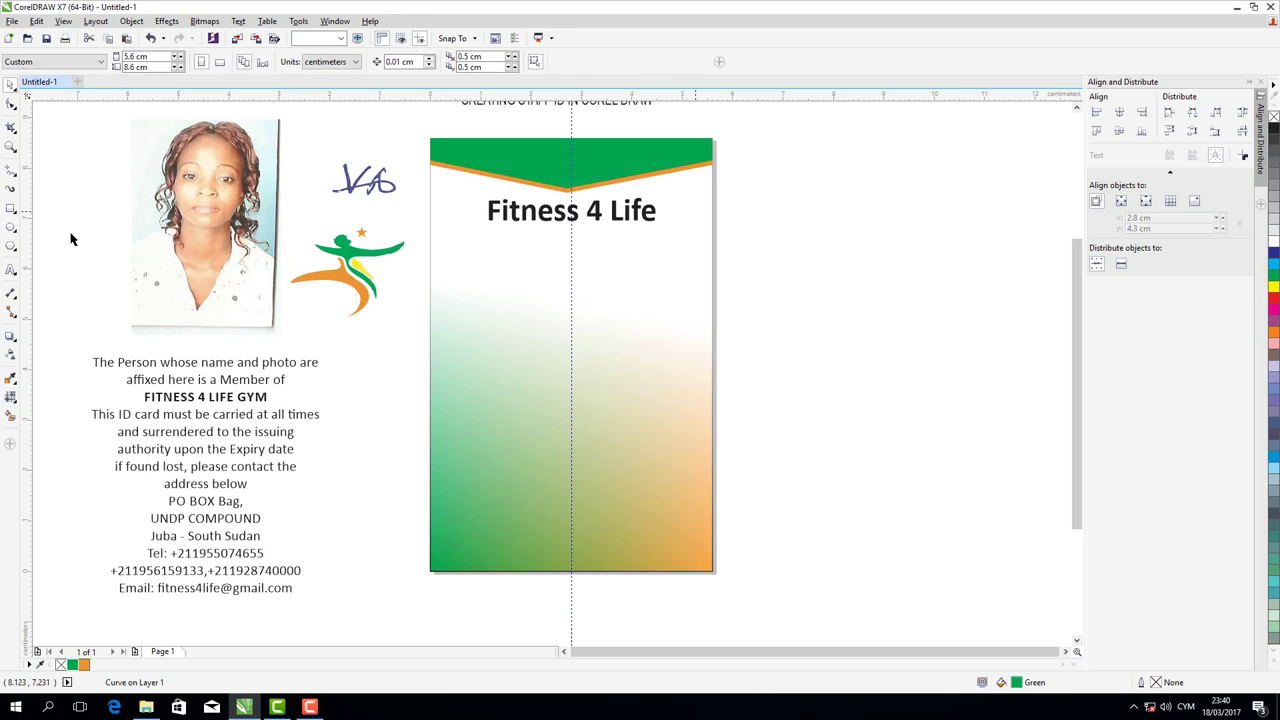
pyautogui.click(10, 208)
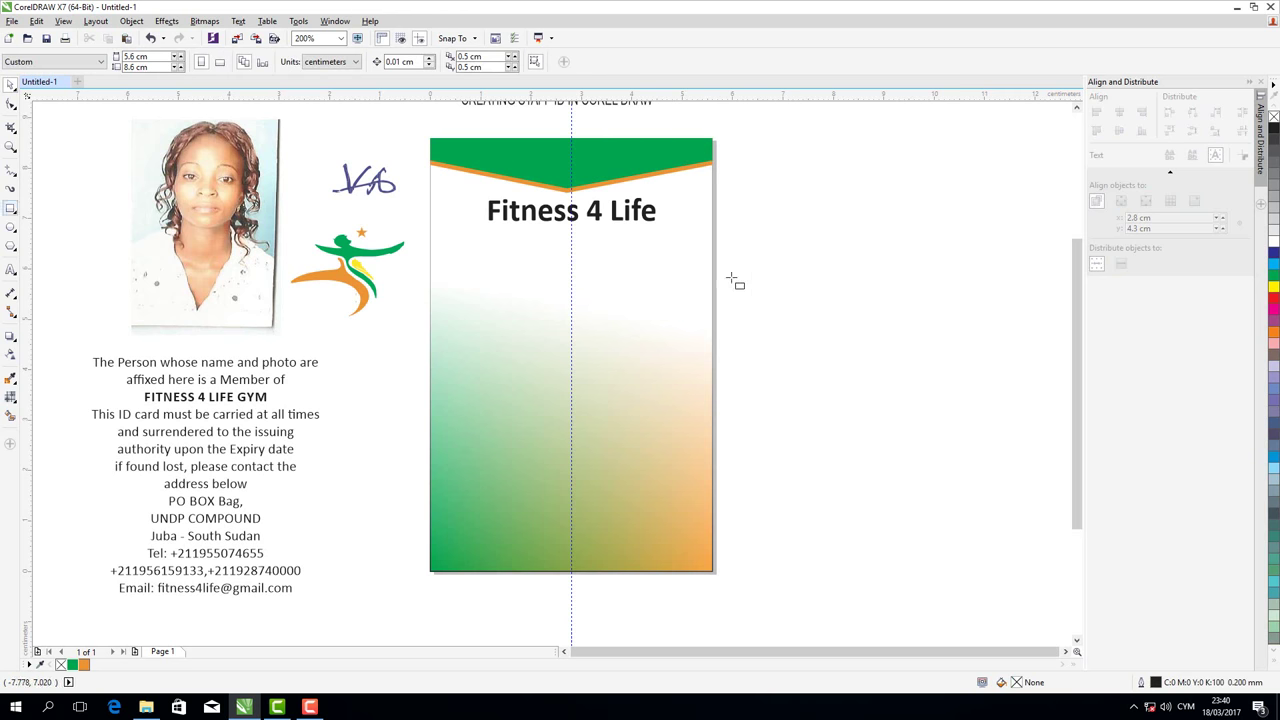
pyautogui.moveTo(775, 240); pyautogui.dragTo(815, 253)
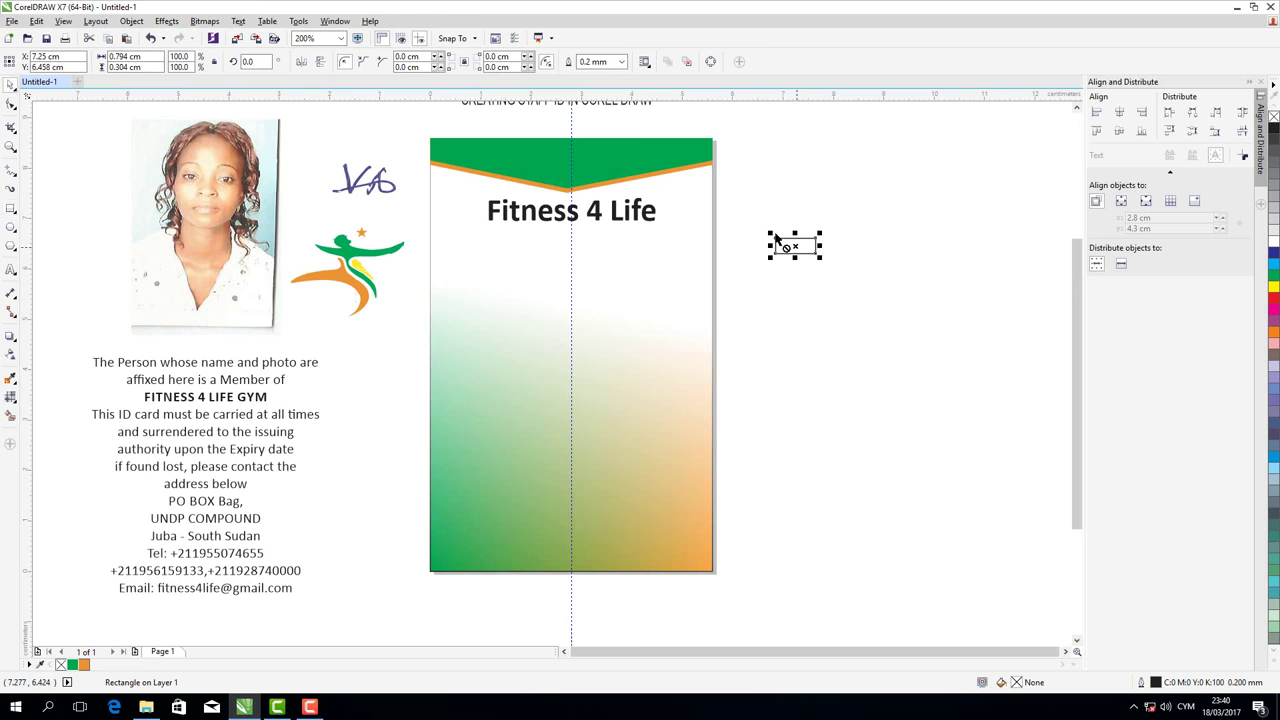
pyautogui.moveTo(797, 245)
pyautogui.mouseDown()
pyautogui.moveTo(571, 158)
pyautogui.moveTo(641, 175)
pyautogui.mouseUp()
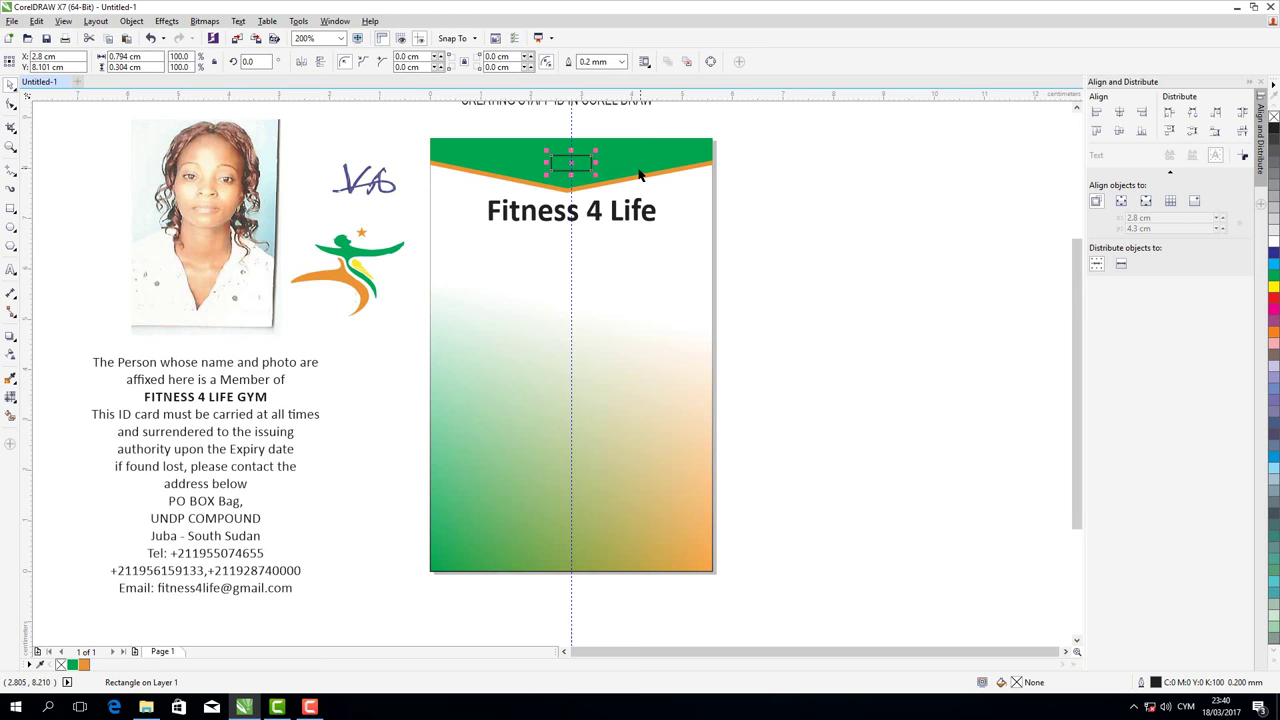
pyautogui.press('Up')
pyautogui.click(1274, 234)
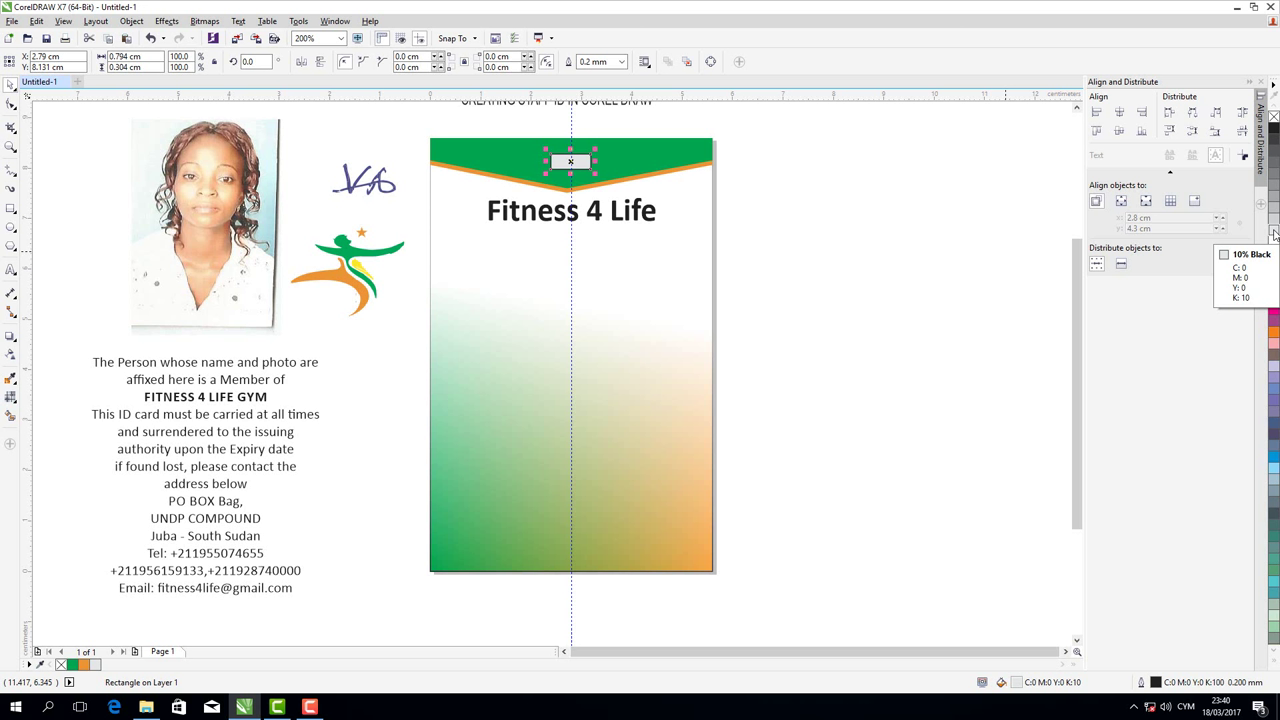
pyautogui.click(912, 250)
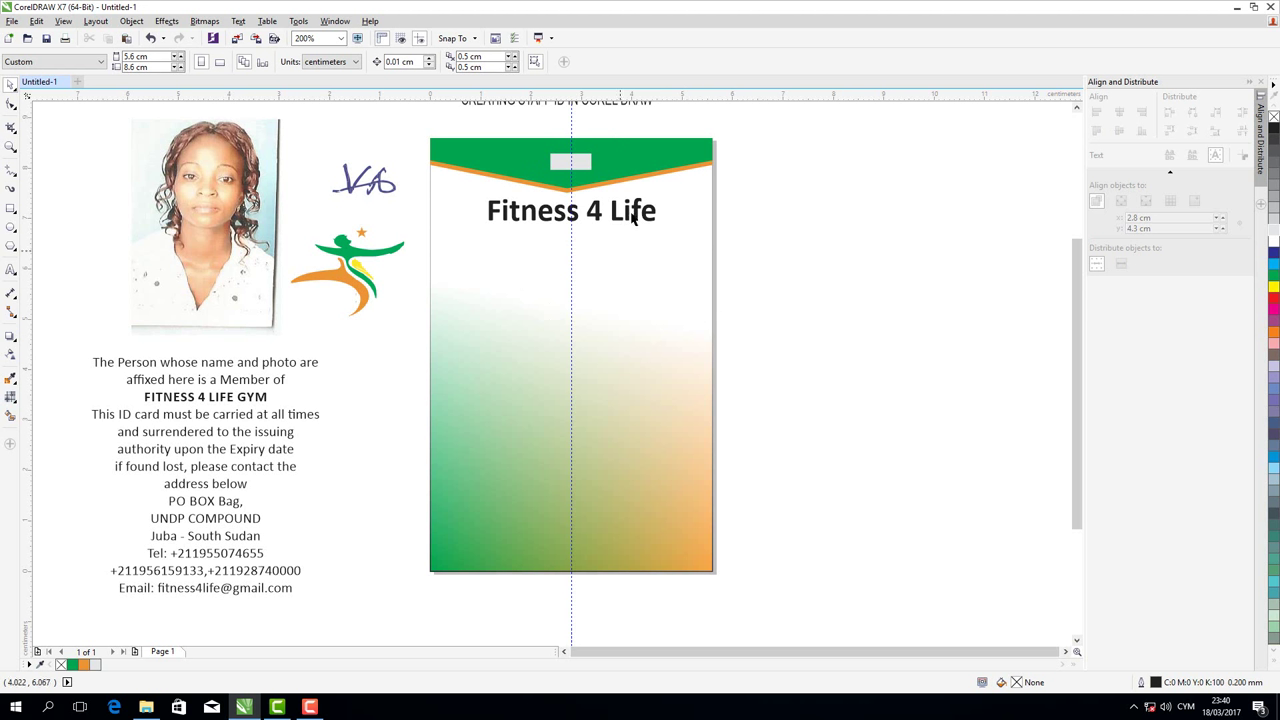
pyautogui.click(628, 224)
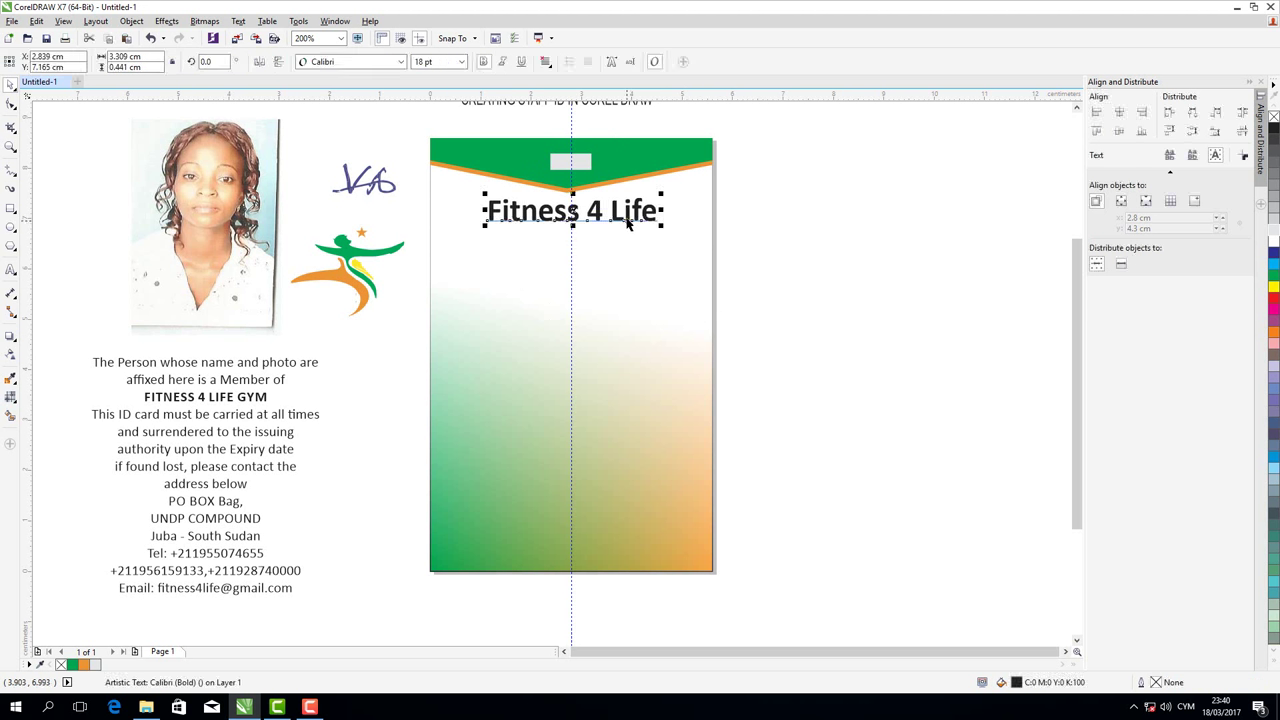
pyautogui.click(11, 270)
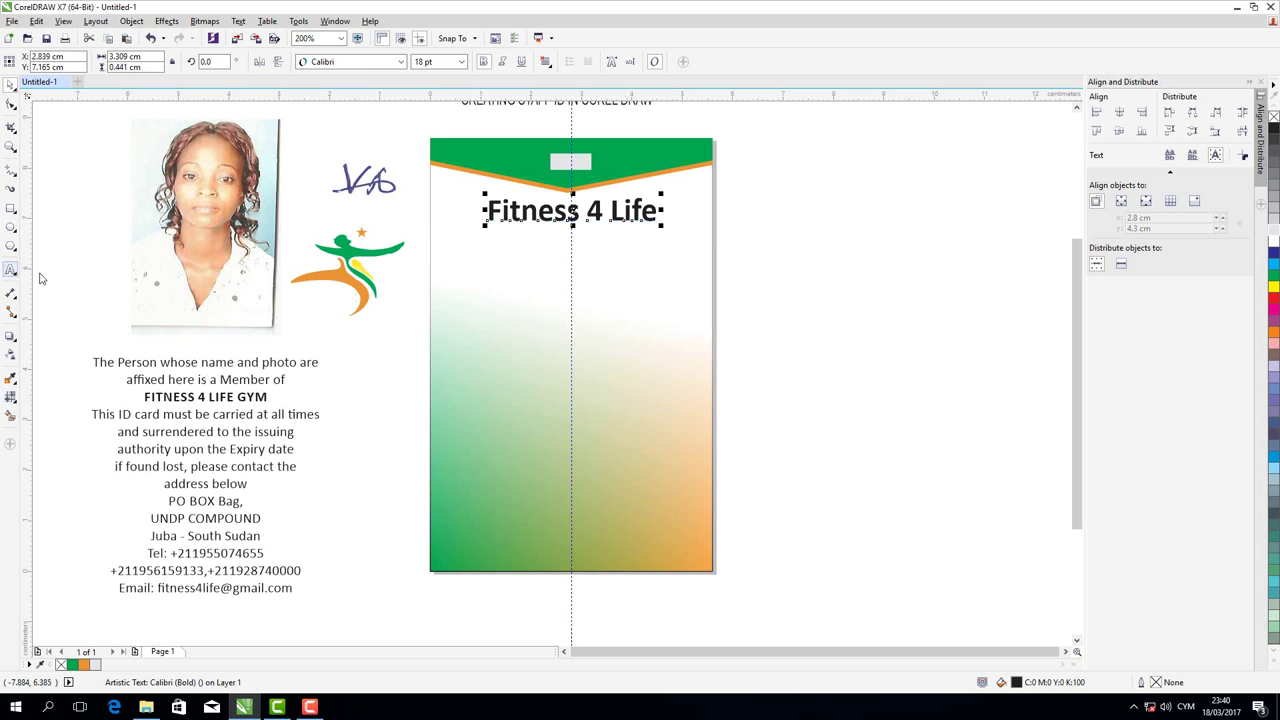
pyautogui.click(739, 338)
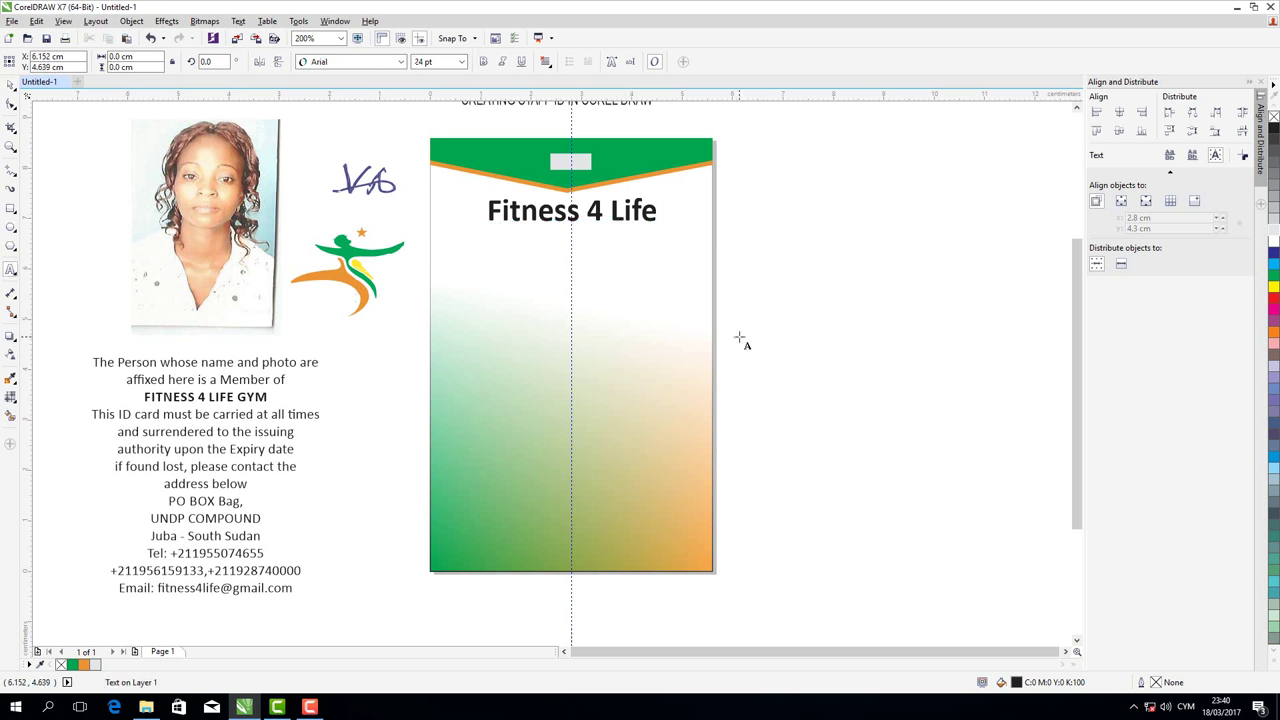
# Type 'living healthy wise' beside the card and convert it to Title Case
pyautogui.write('li')
pyautogui.write('ving ')
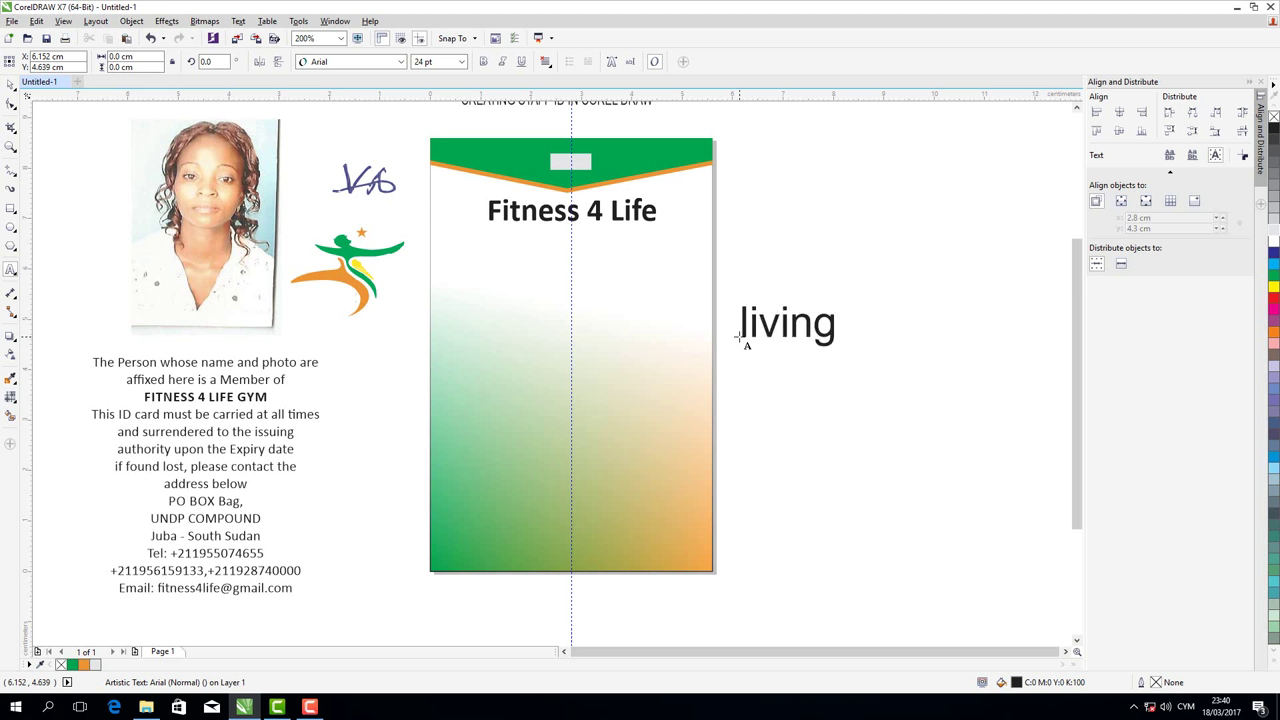
pyautogui.write('heal')
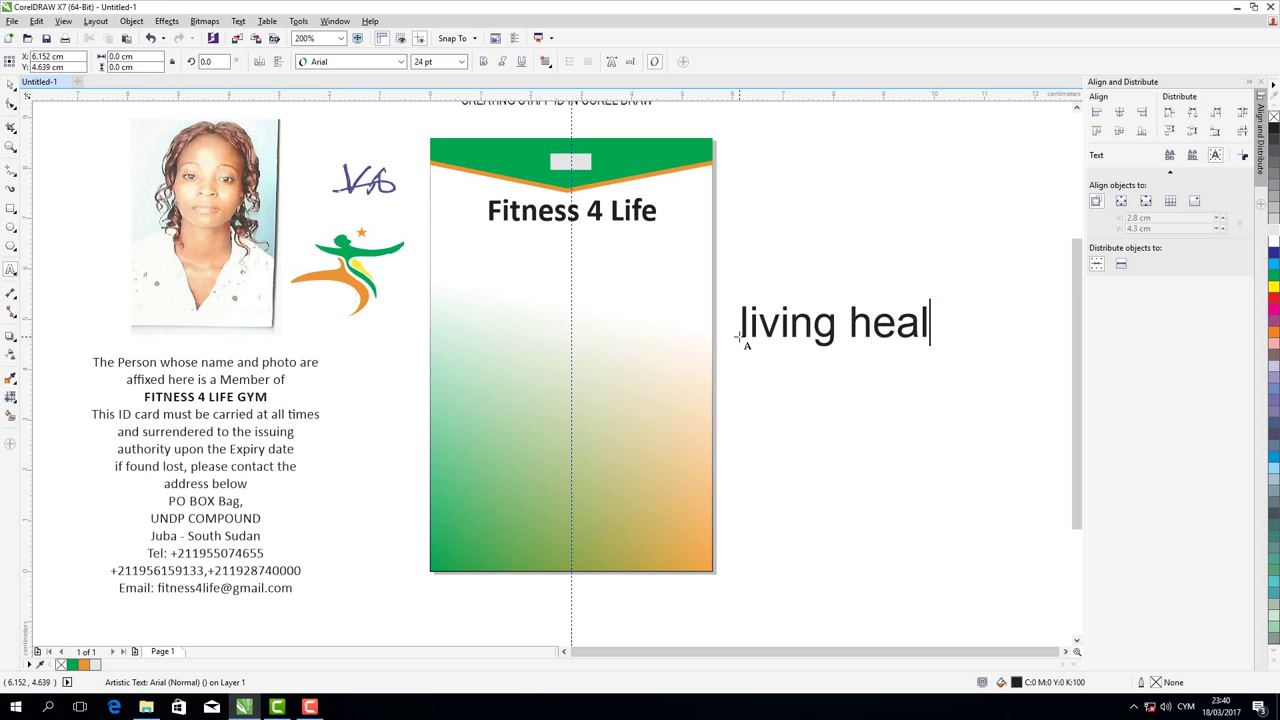
pyautogui.write('t')
pyautogui.write('hy ')
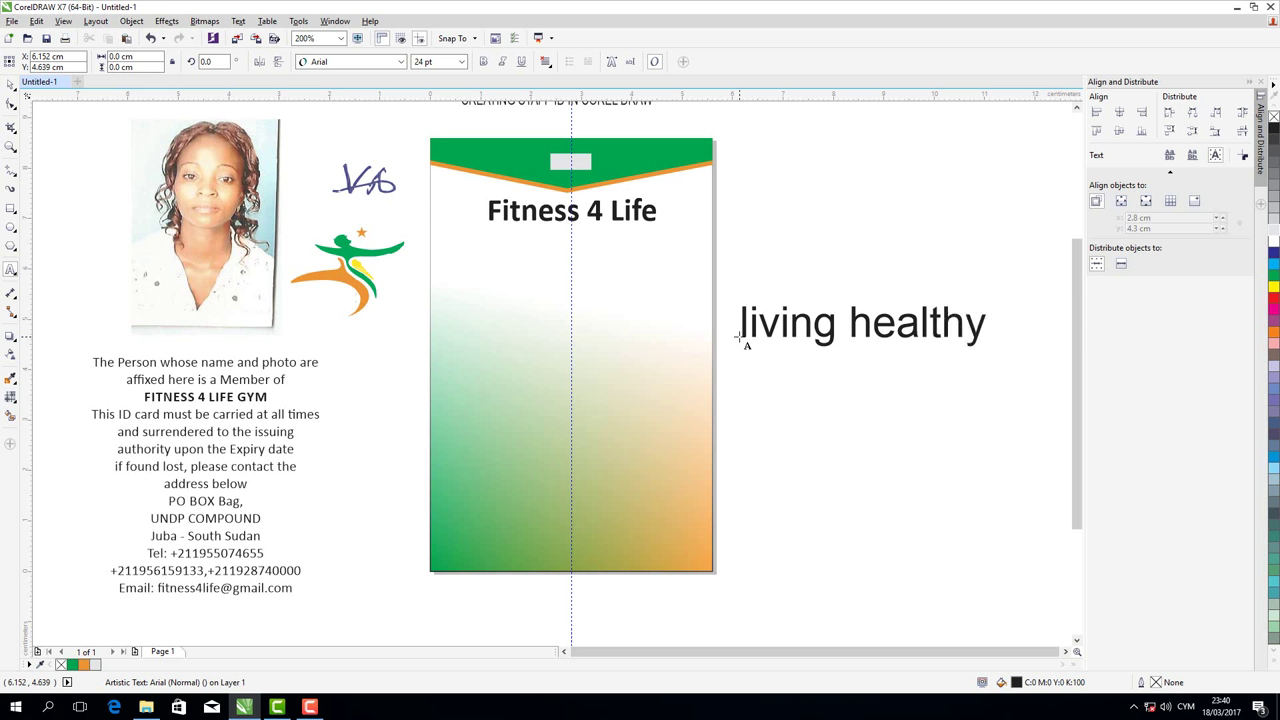
pyautogui.write('wi')
pyautogui.write('s')
pyautogui.write('e')
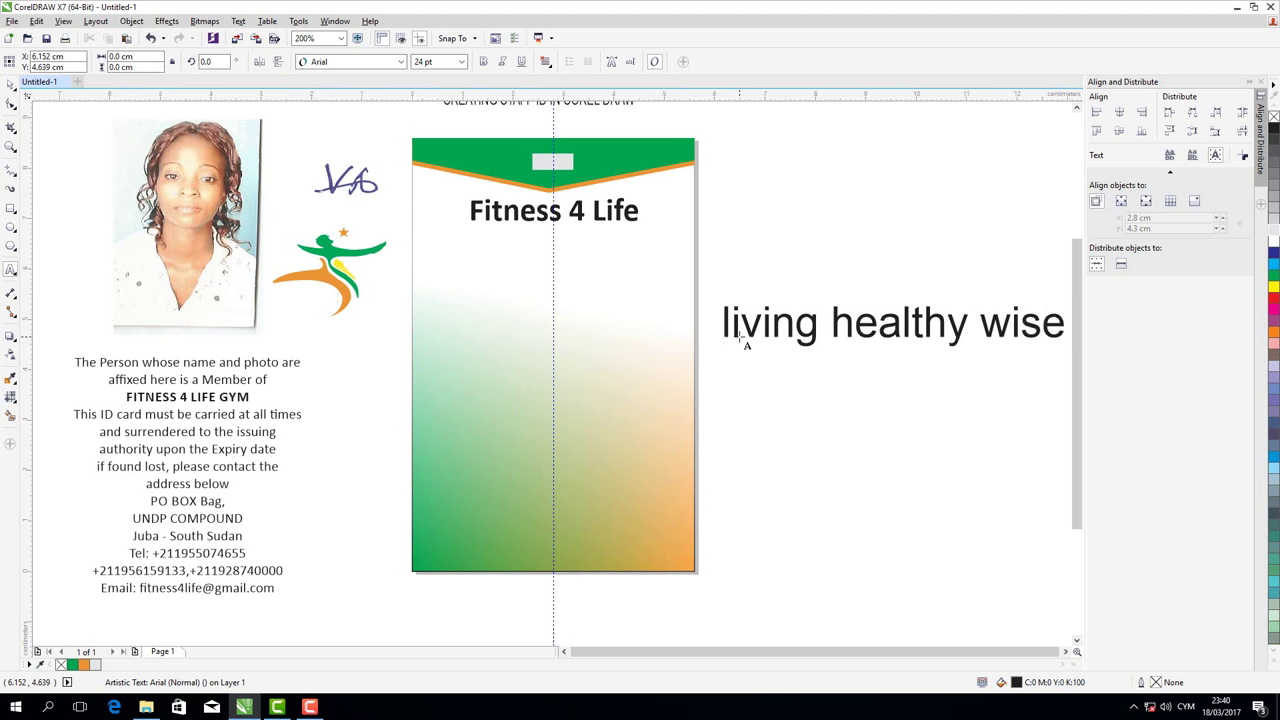
pyautogui.hotkey('ctrl', 'a')
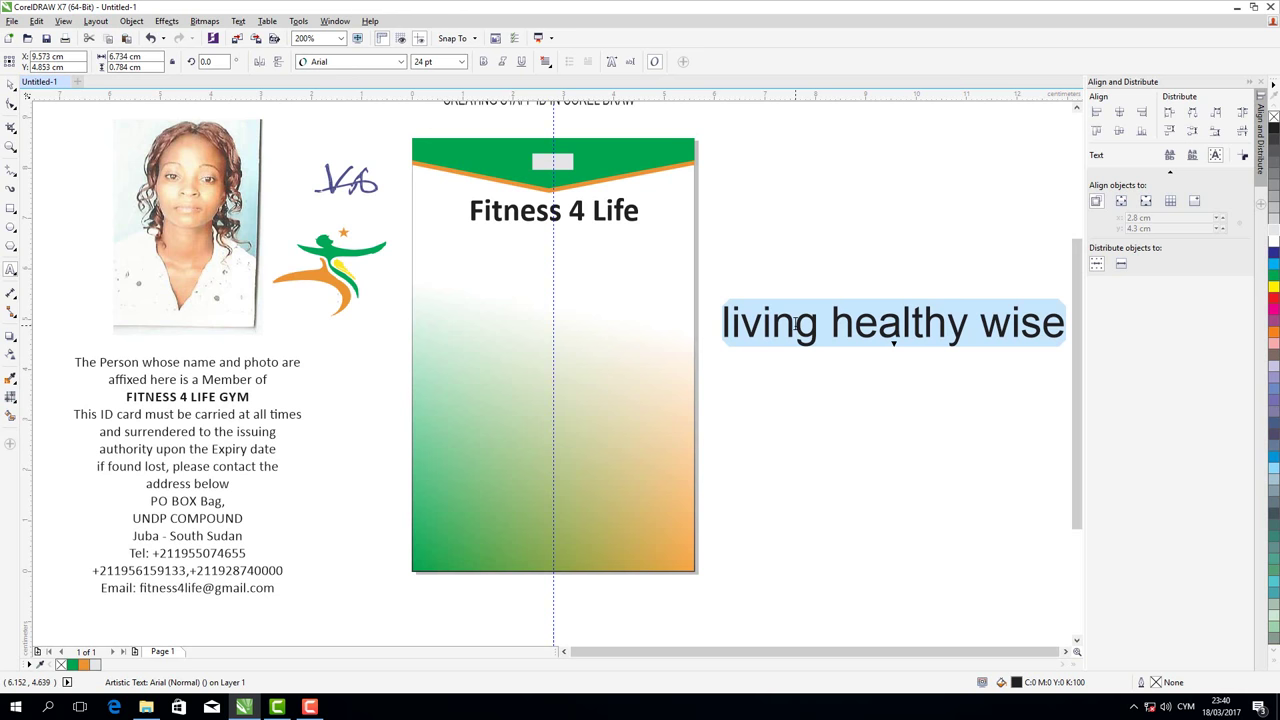
pyautogui.rightClick(796, 323)
pyautogui.moveTo(843, 456)
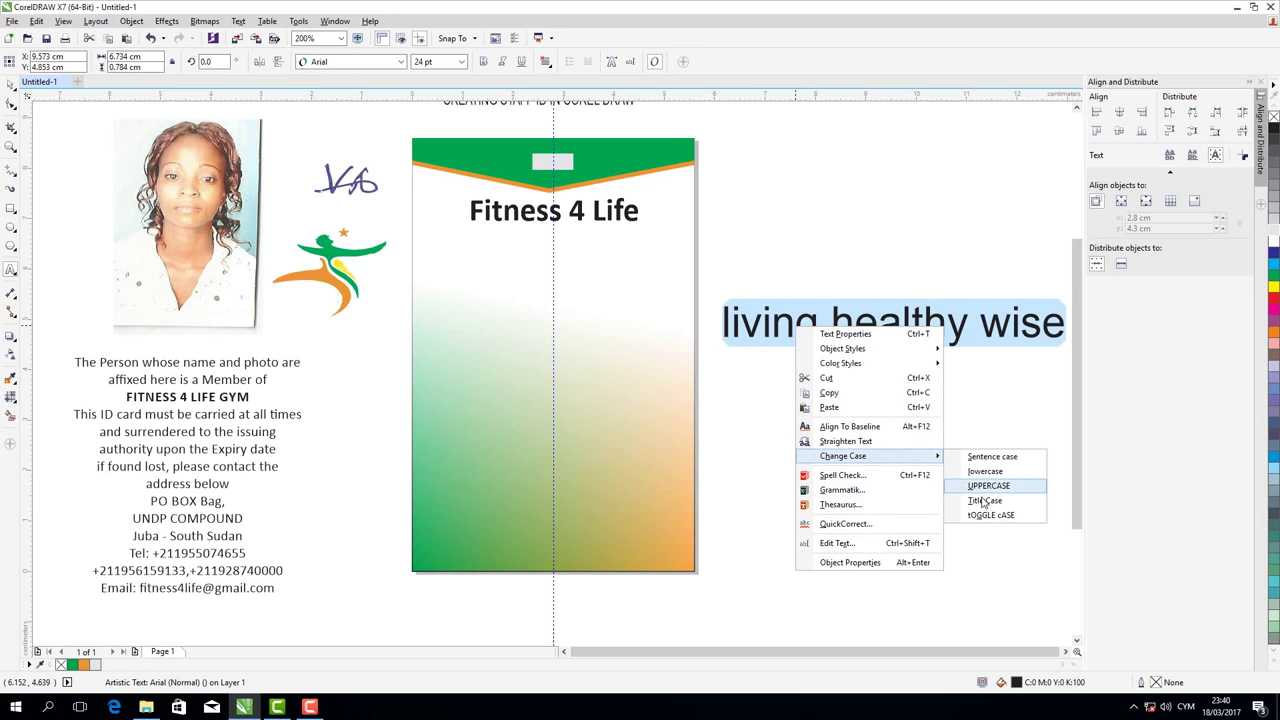
pyautogui.click(984, 500)
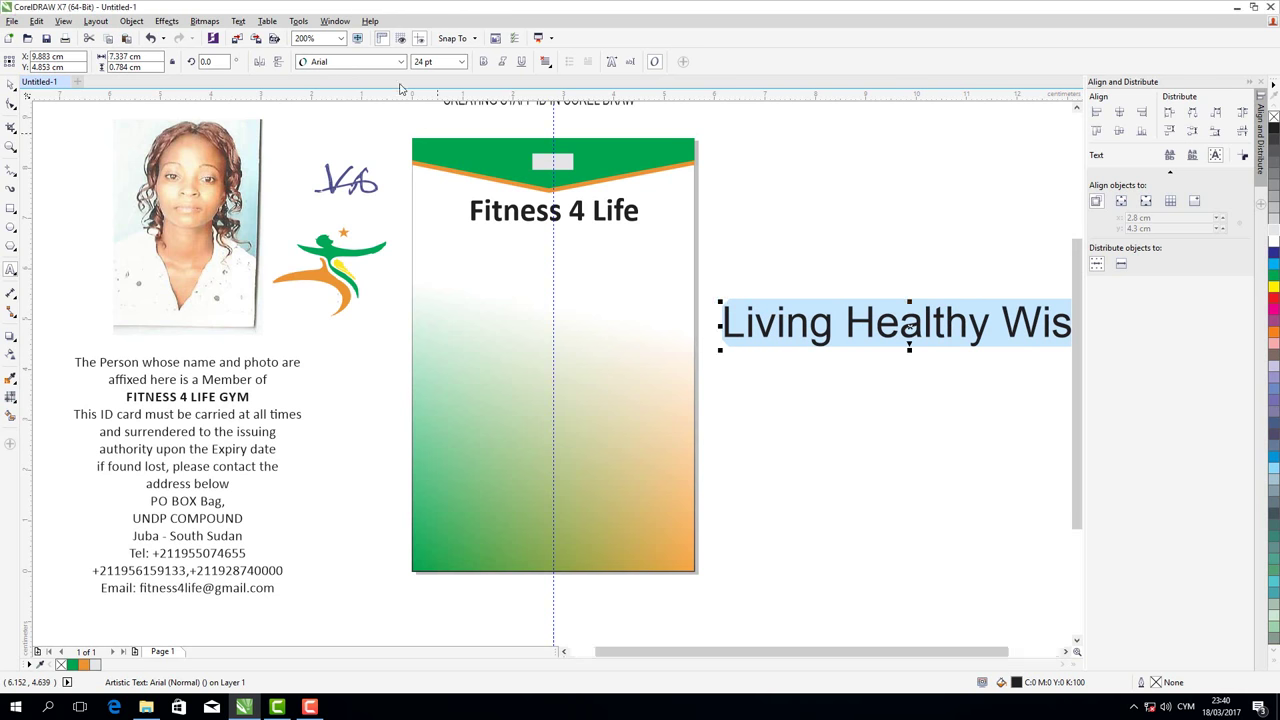
pyautogui.click(461, 62)
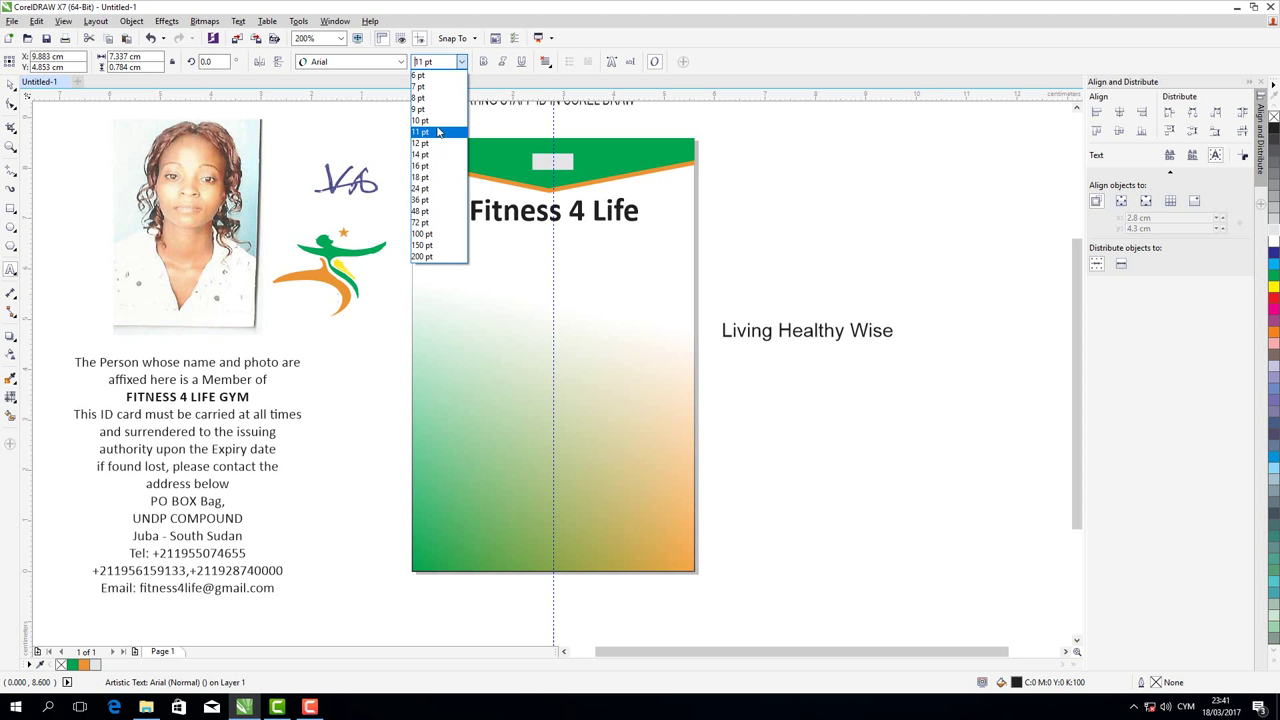
# Make 'Living Healthy Wise' 10 pt italic Calibri
pyautogui.press('Up')
pyautogui.press('Return')
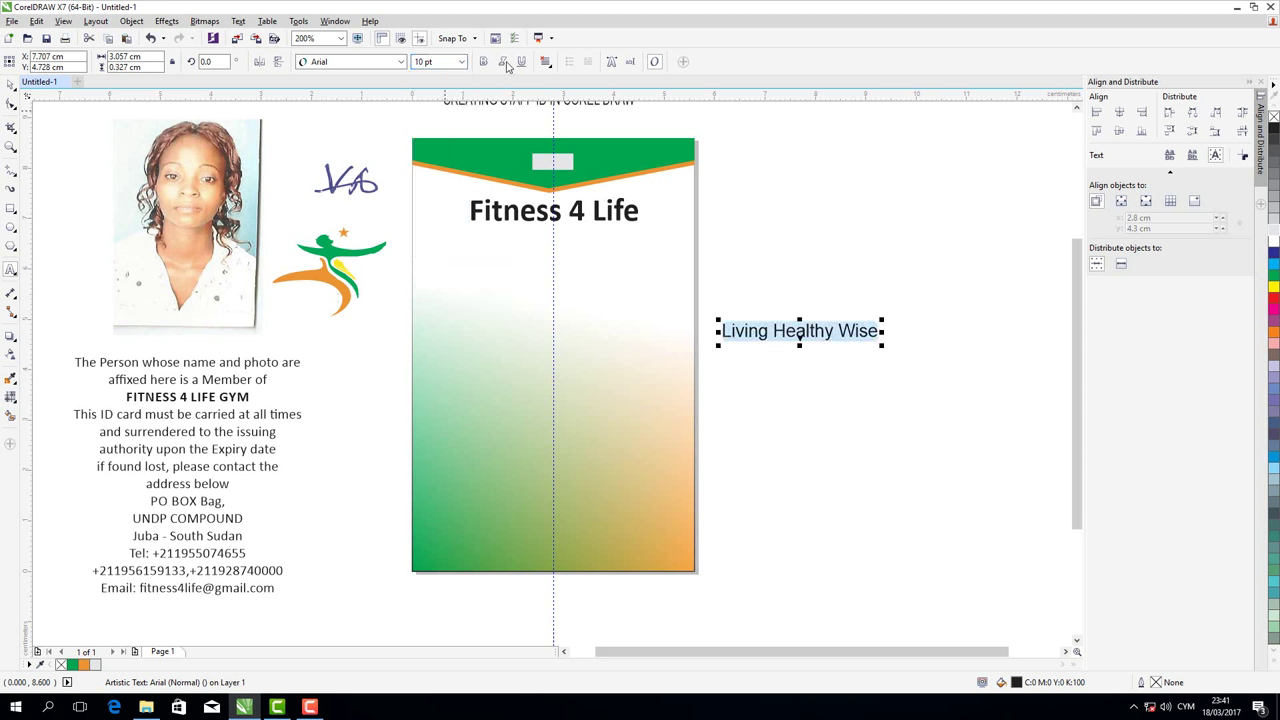
pyautogui.click(503, 61)
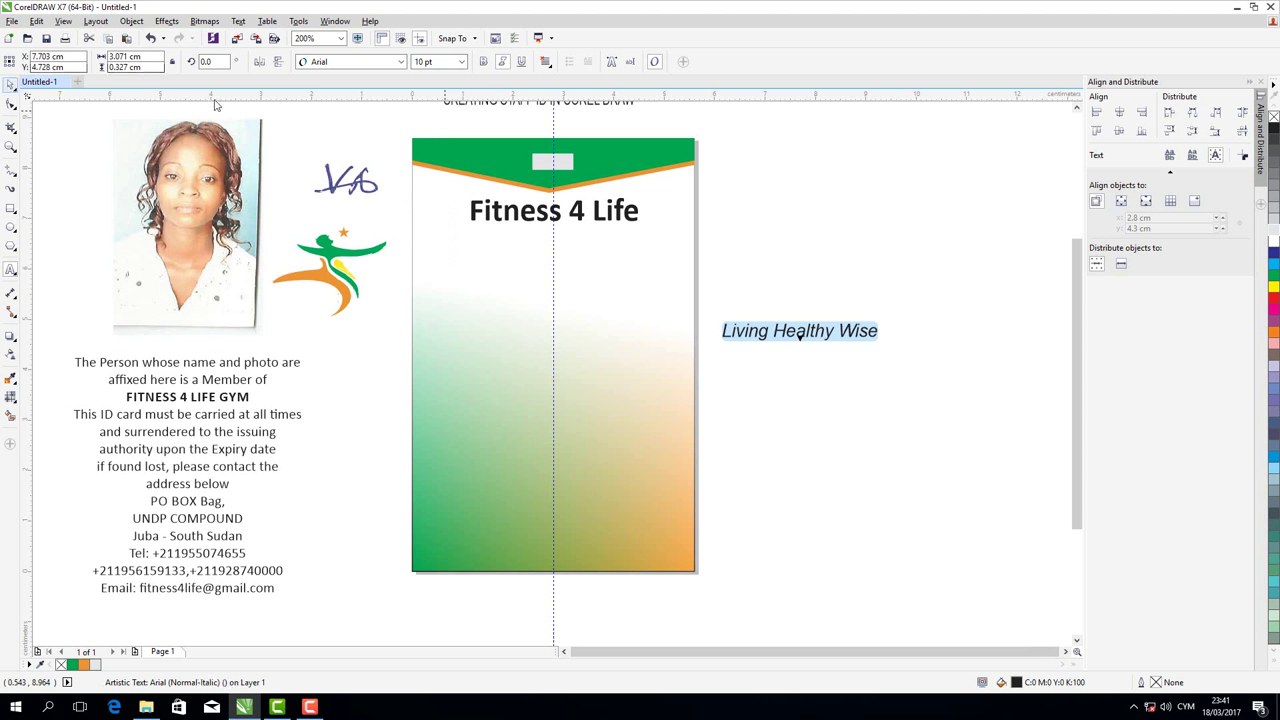
pyautogui.click(839, 180)
pyautogui.click(628, 214)
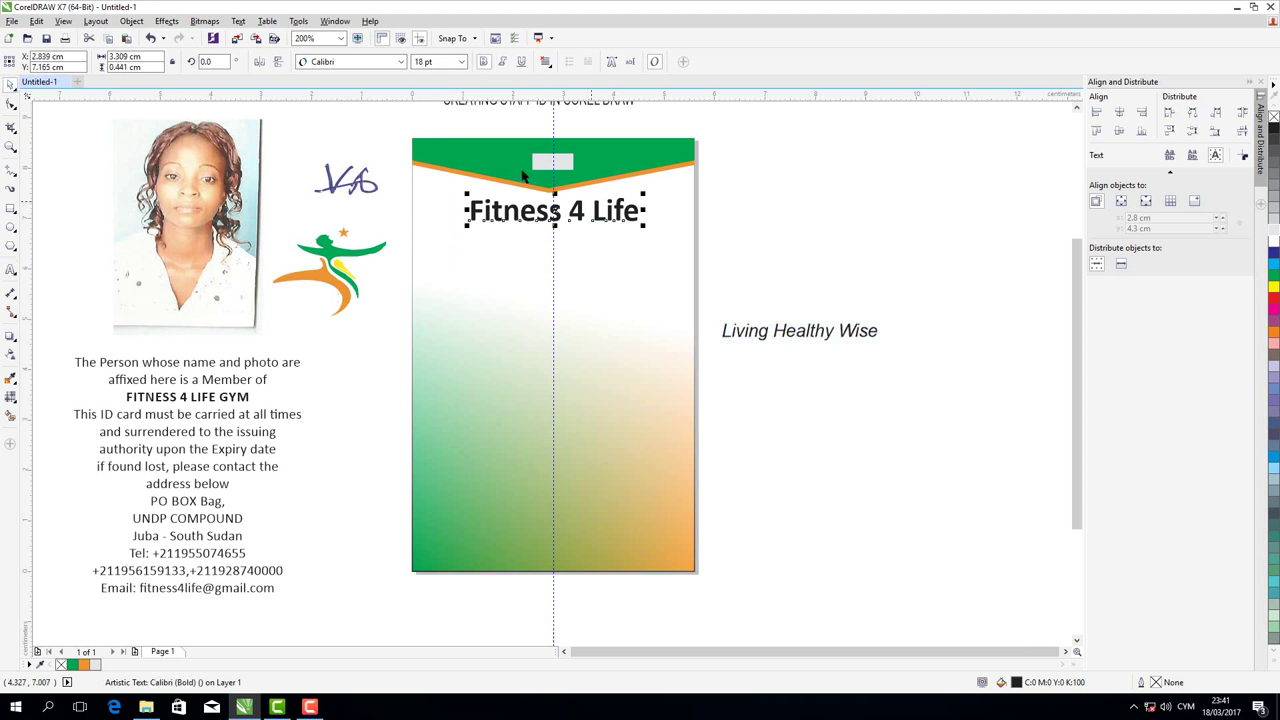
pyautogui.click(818, 334)
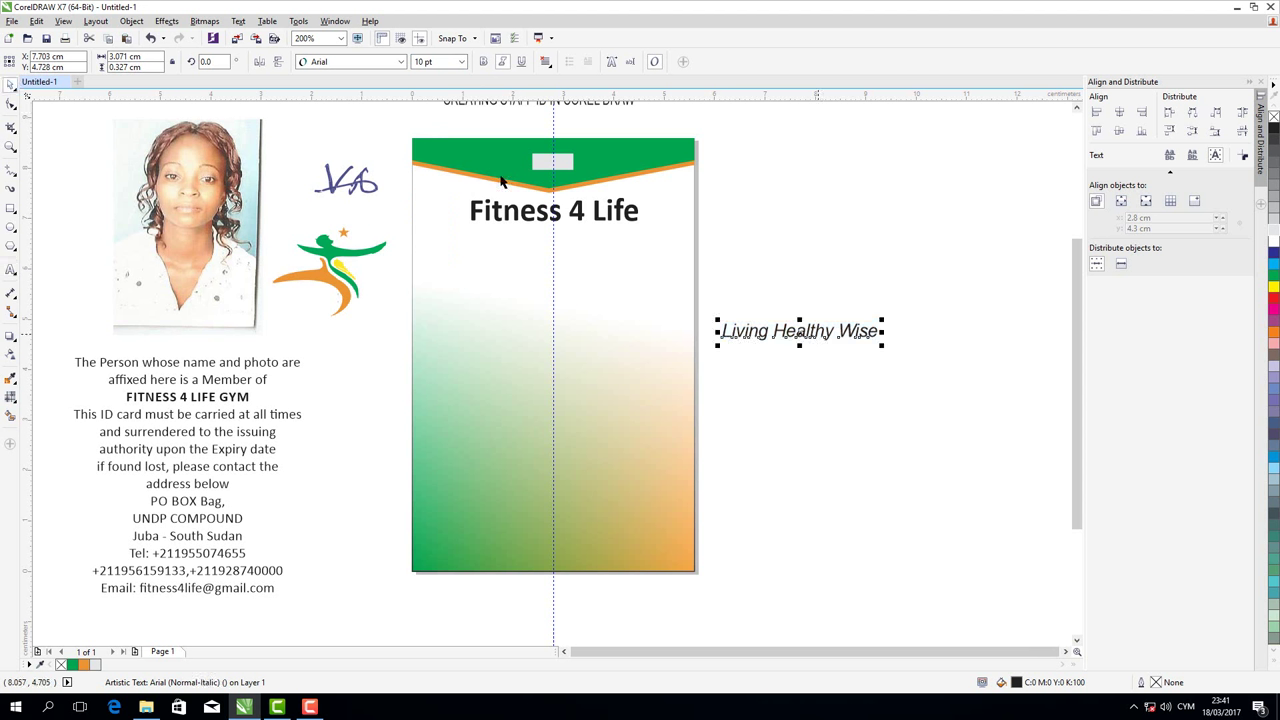
pyautogui.click(401, 63)
pyautogui.moveTo(340, 94)
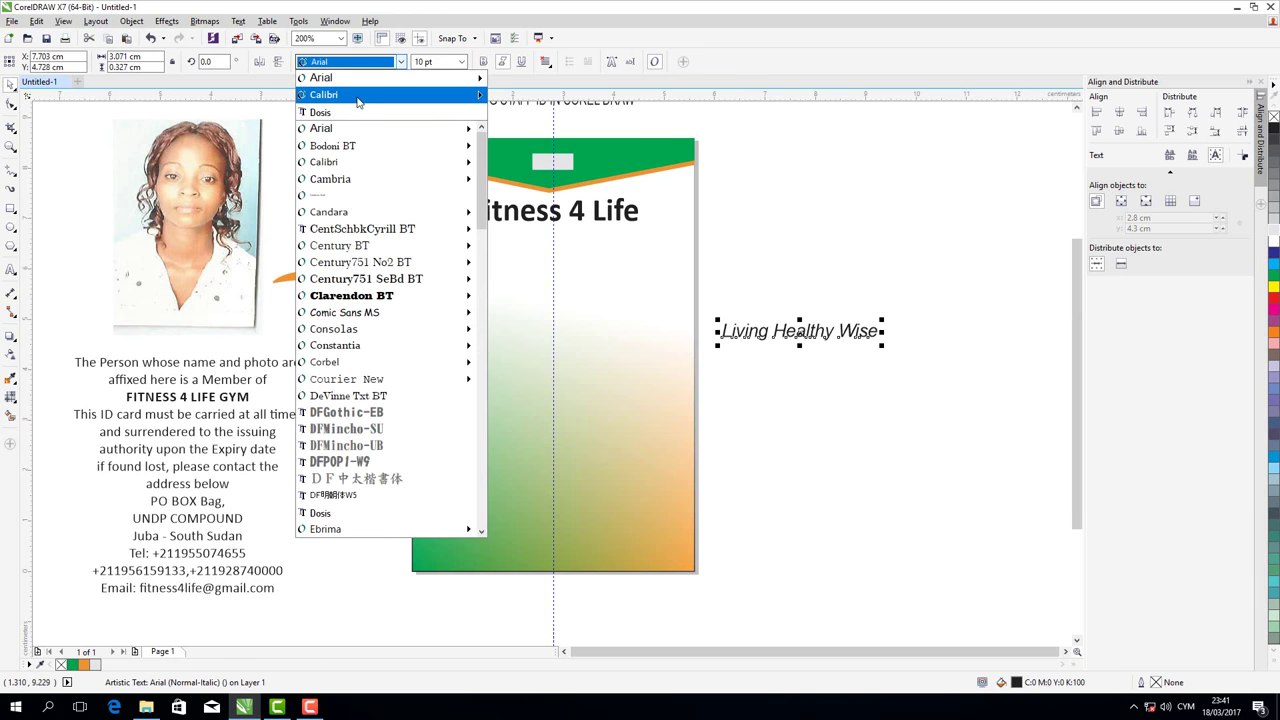
pyautogui.click(358, 104)
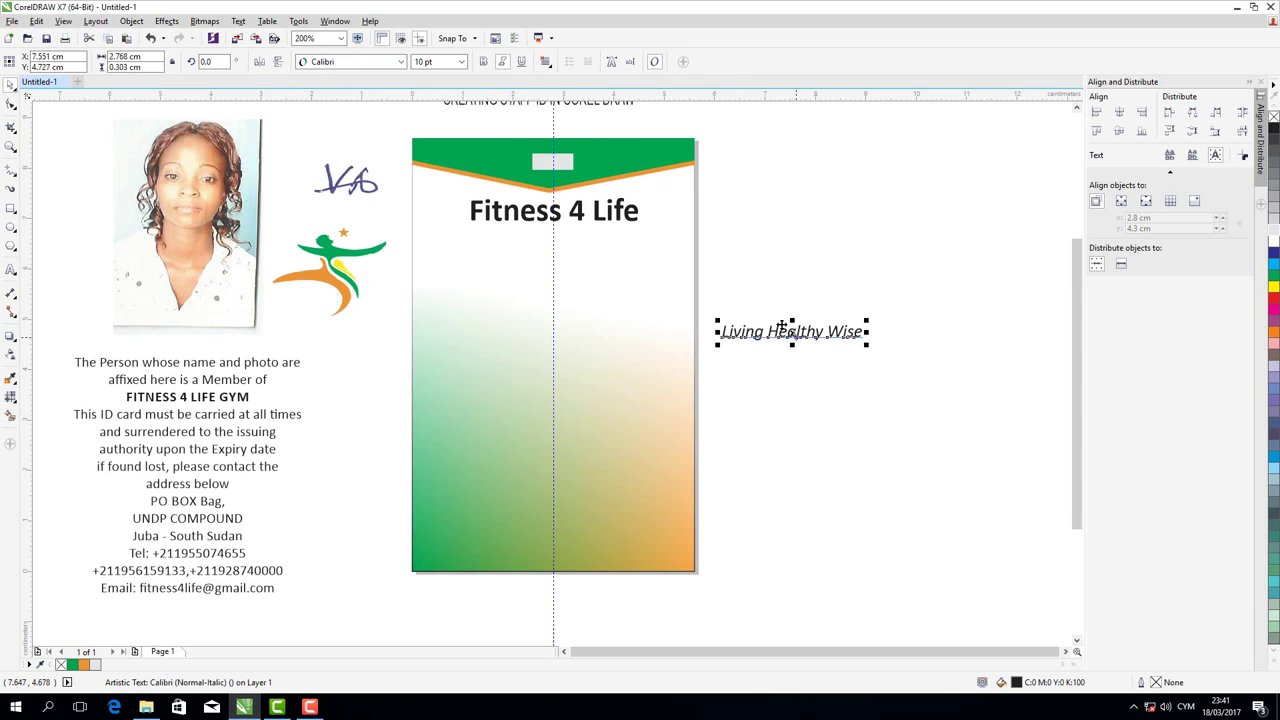
# Centre the tagline under 'Fitness 4 Life' and colour it with the logo's orange
pyautogui.moveTo(792, 333); pyautogui.dragTo(554, 233)
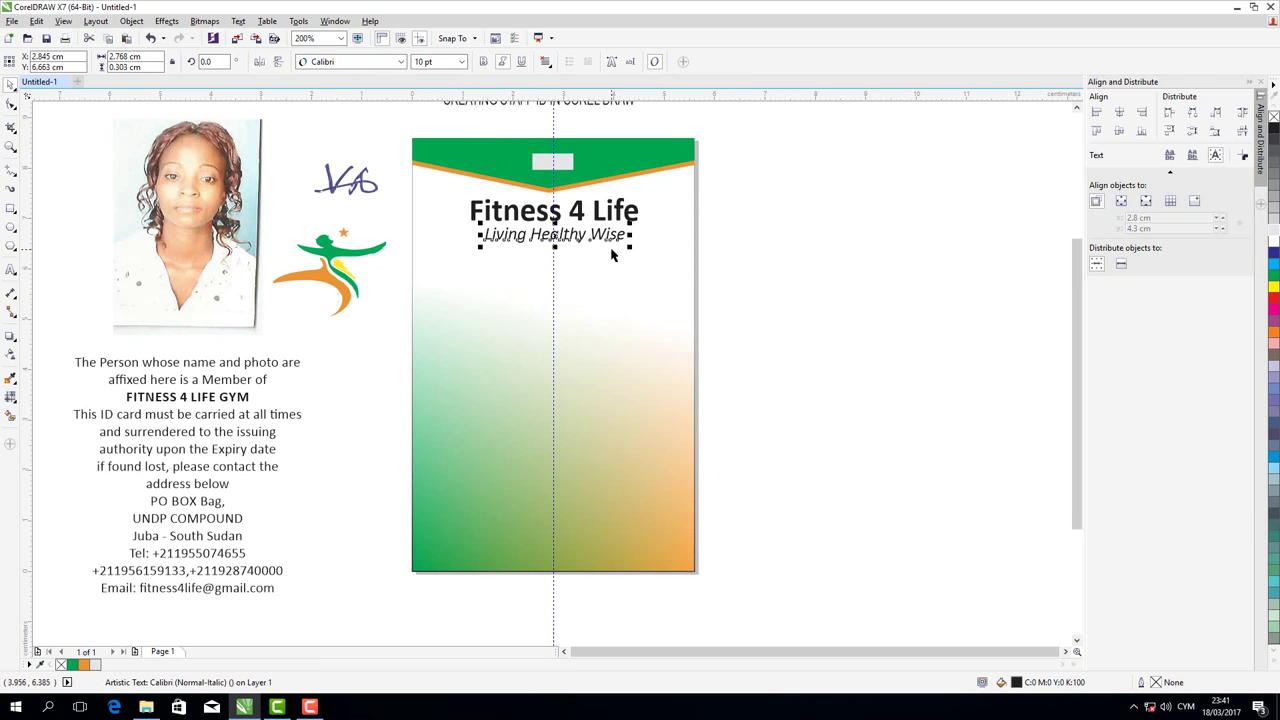
pyautogui.press('Left')
pyautogui.press('Left')
pyautogui.press('Left')
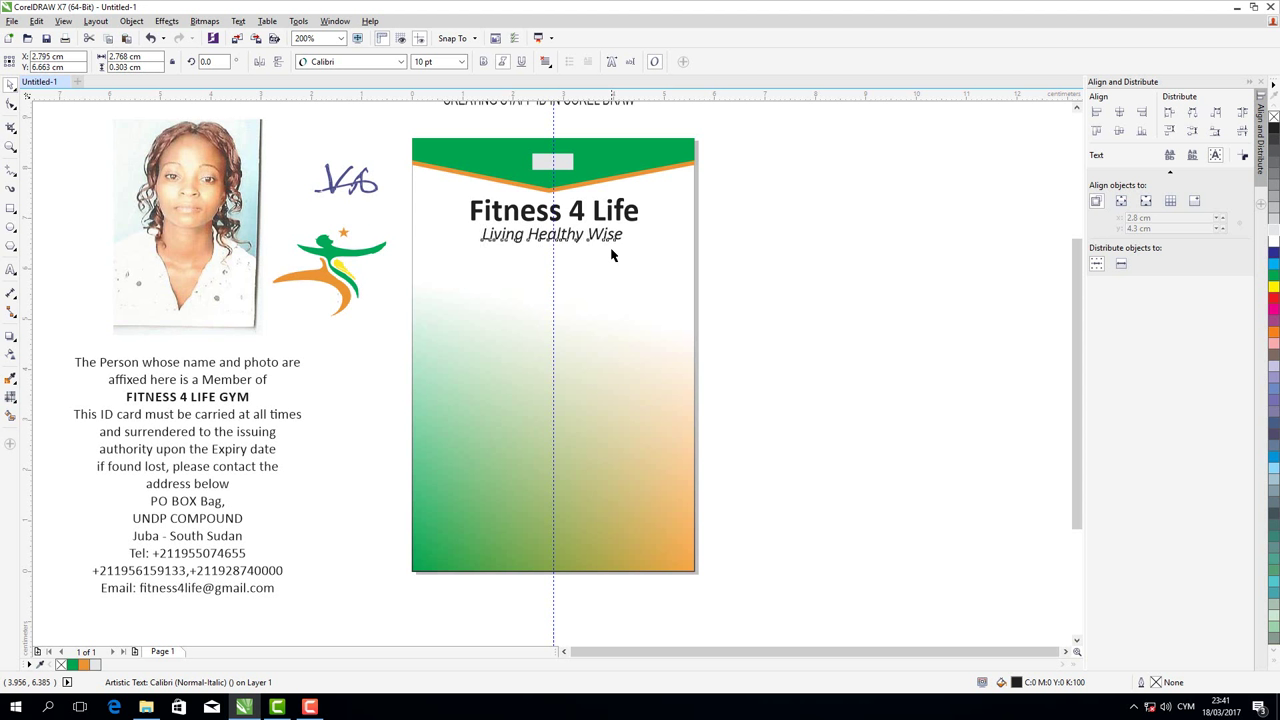
pyautogui.press('Left')
pyautogui.press('Up')
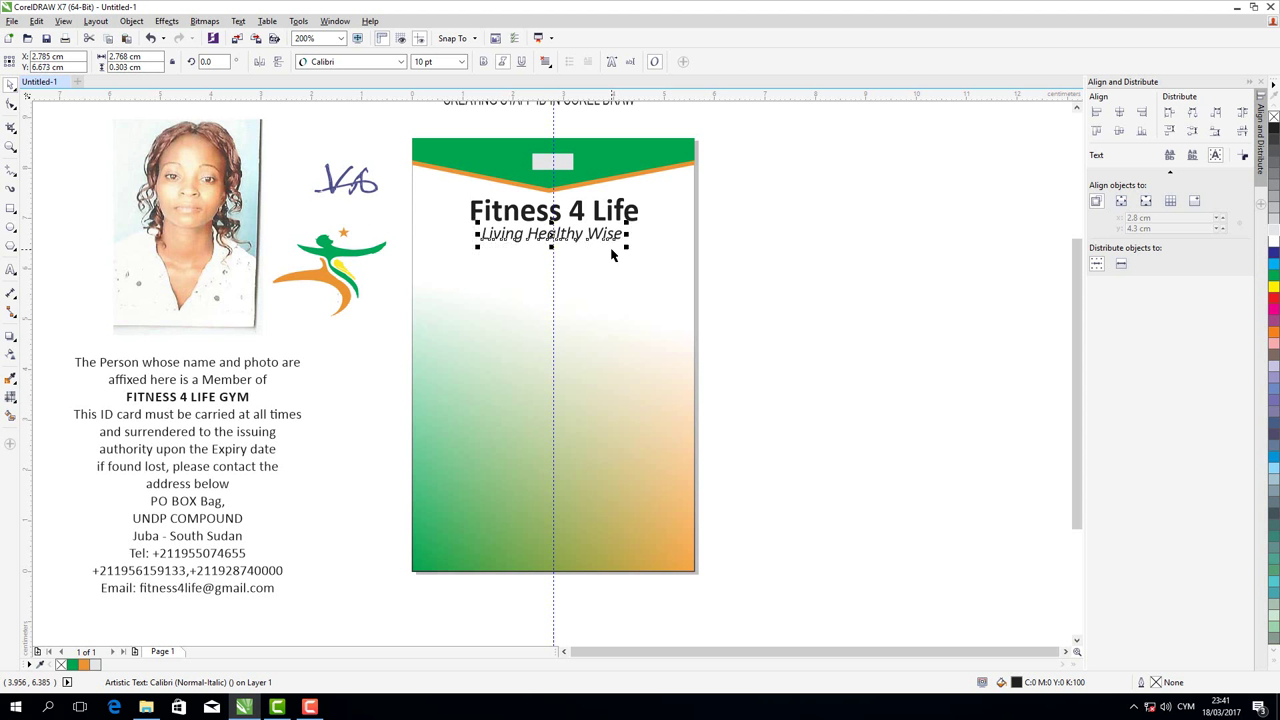
pyautogui.press('Up')
pyautogui.press('Right')
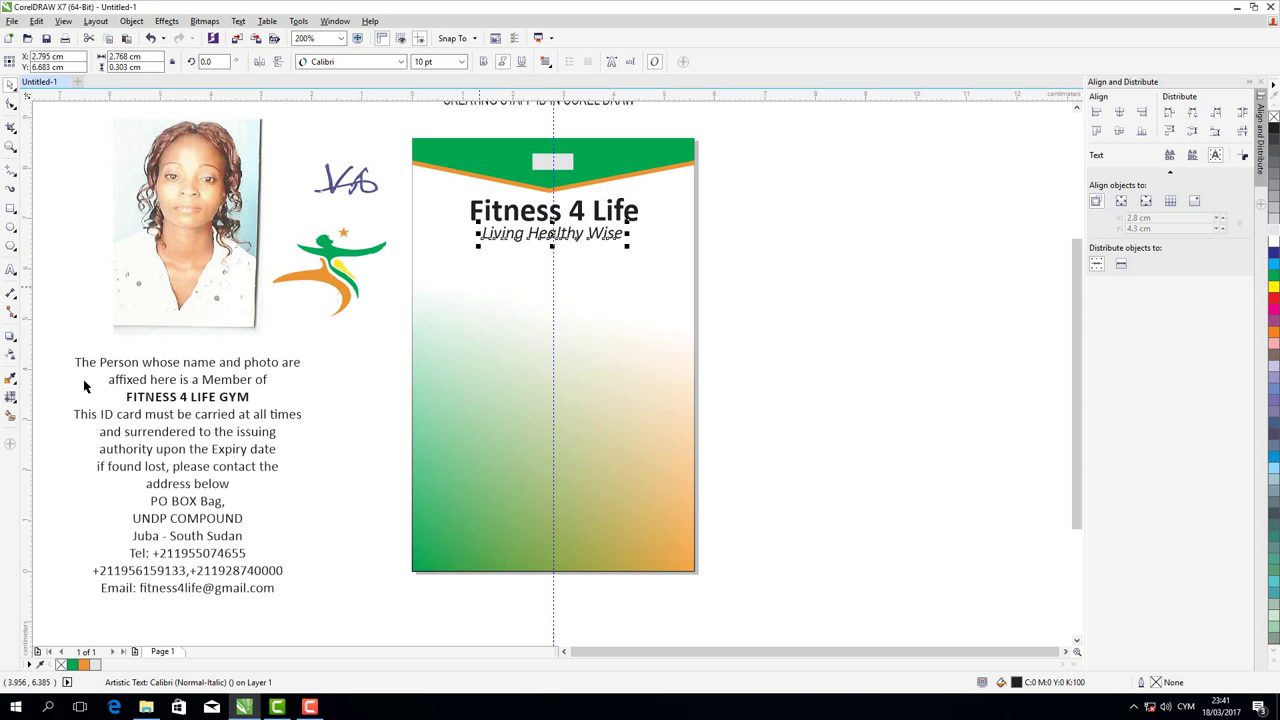
pyautogui.click(335, 295)
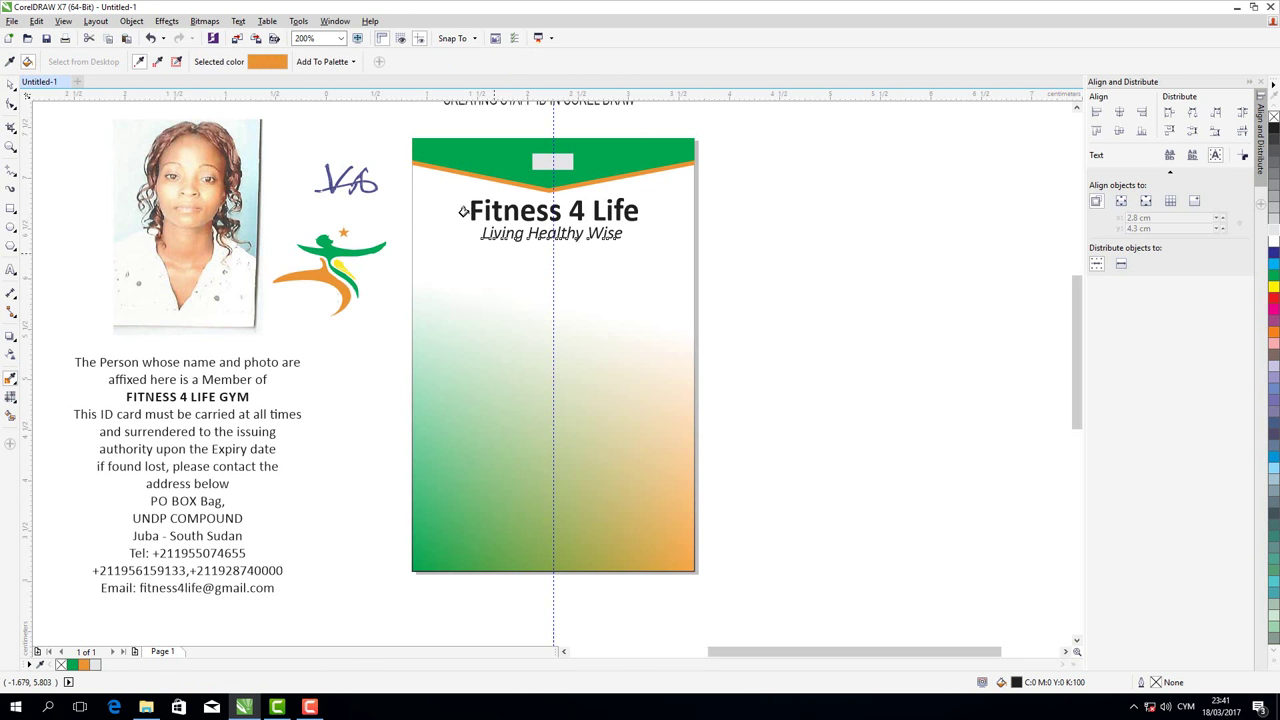
pyautogui.scroll(1, 466, 206)
pyautogui.click(466, 206)
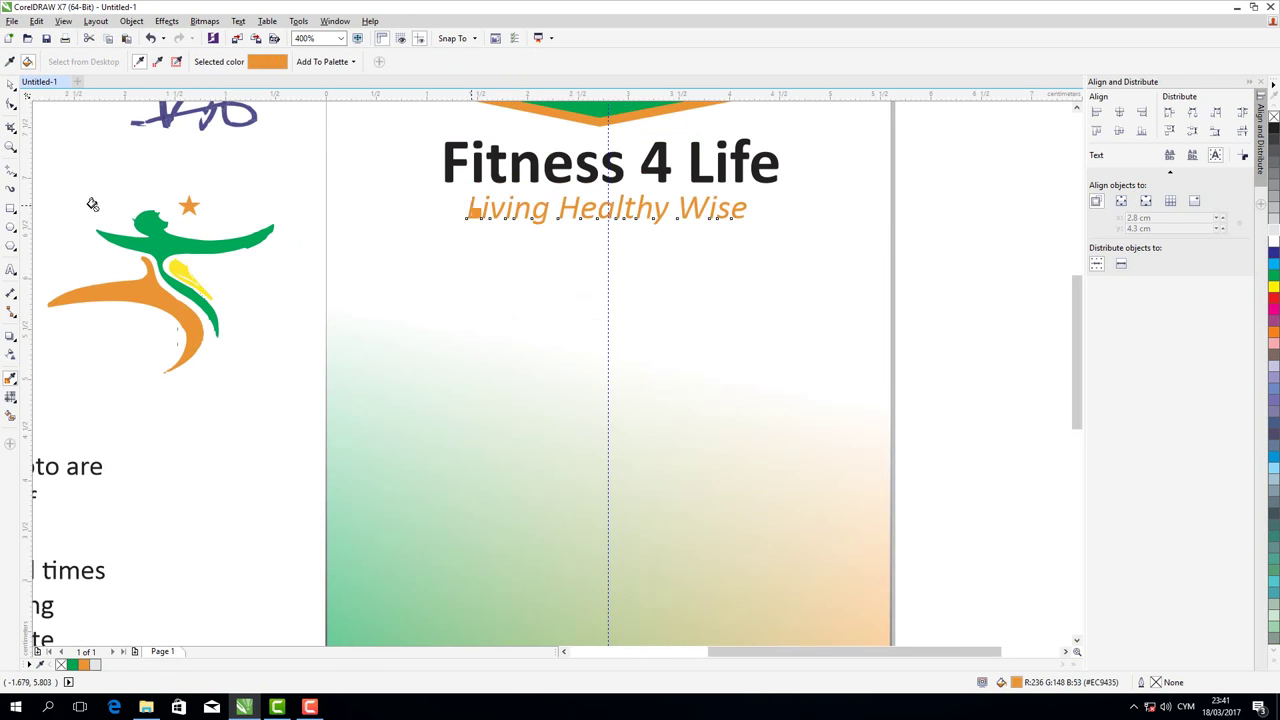
pyautogui.click(11, 85)
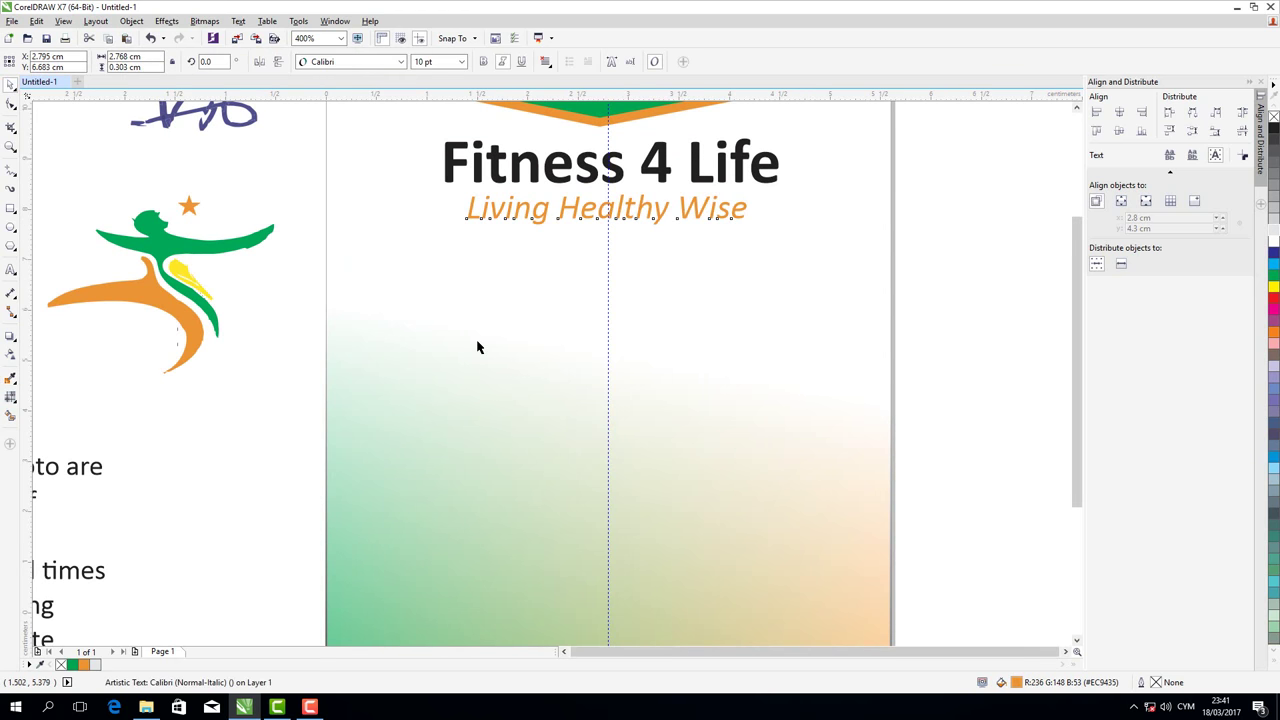
pyautogui.scroll(-1, 477, 347)
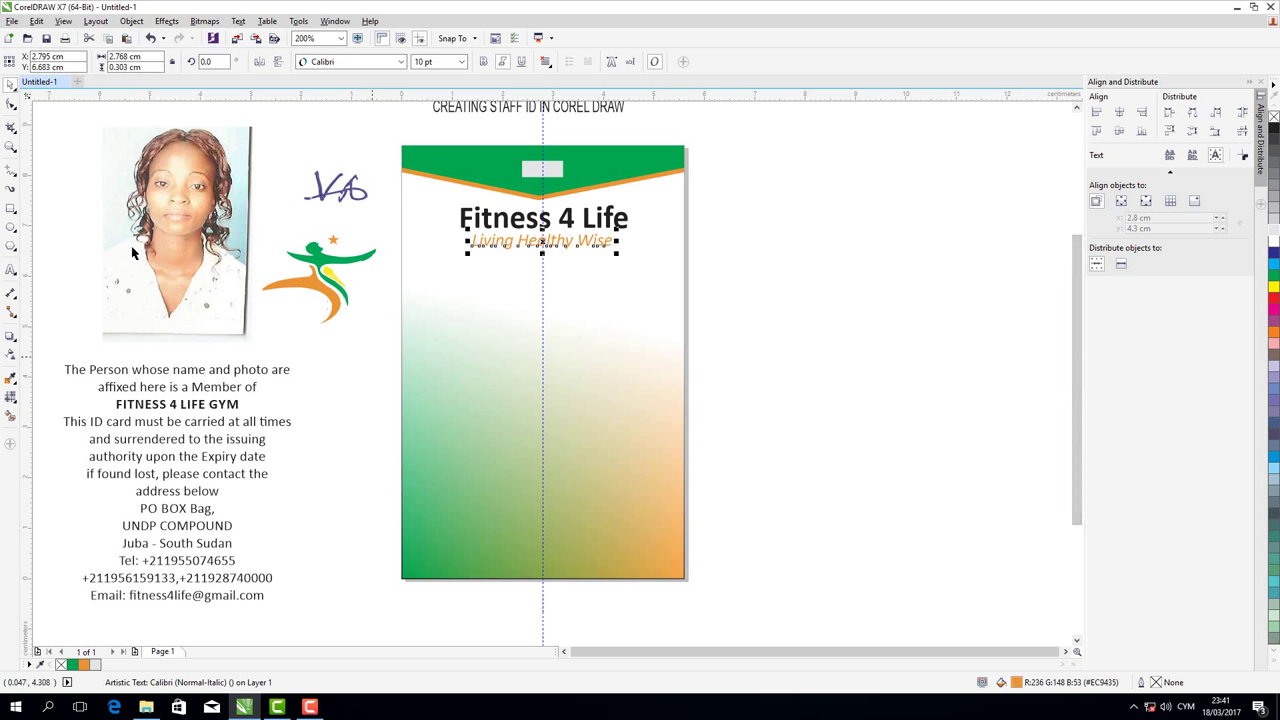
# Draw a photo frame rectangle left of the card below the tagline, enlarged to 108.5%
pyautogui.click(11, 209)
pyautogui.moveTo(433, 307); pyautogui.dragTo(448, 467)
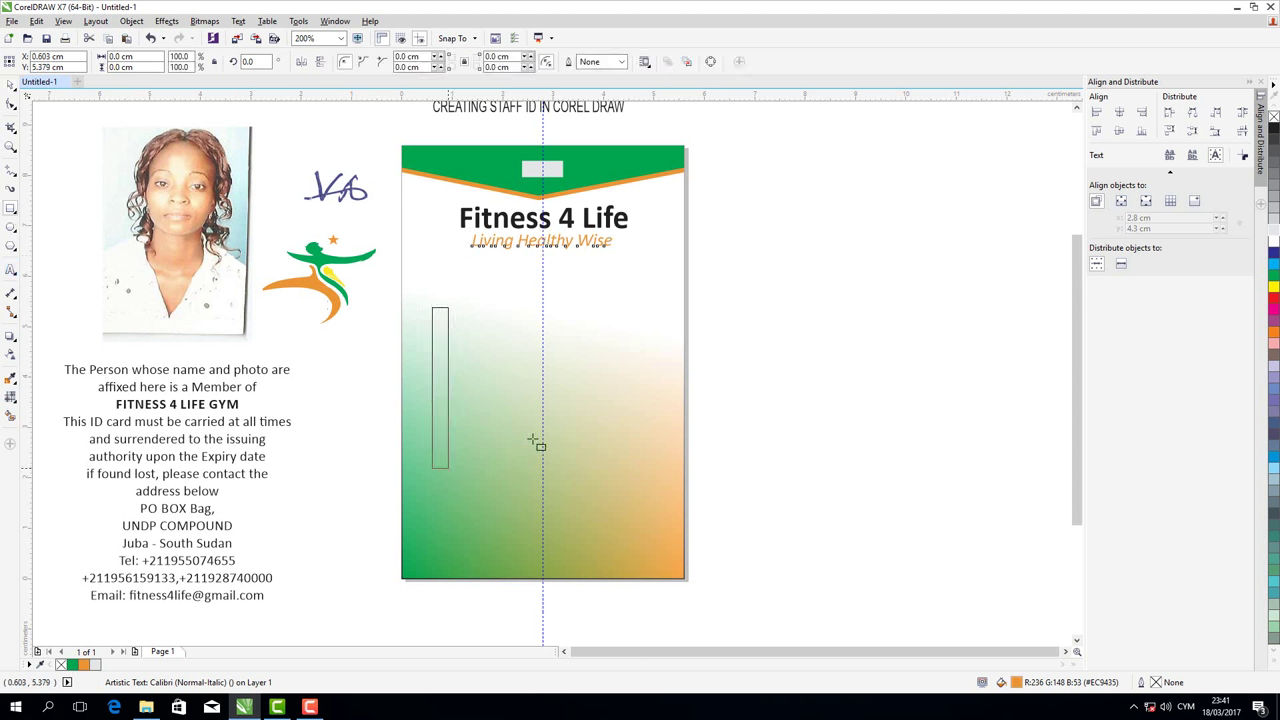
pyautogui.moveTo(533, 440); pyautogui.dragTo(543, 434)
pyautogui.press('space')
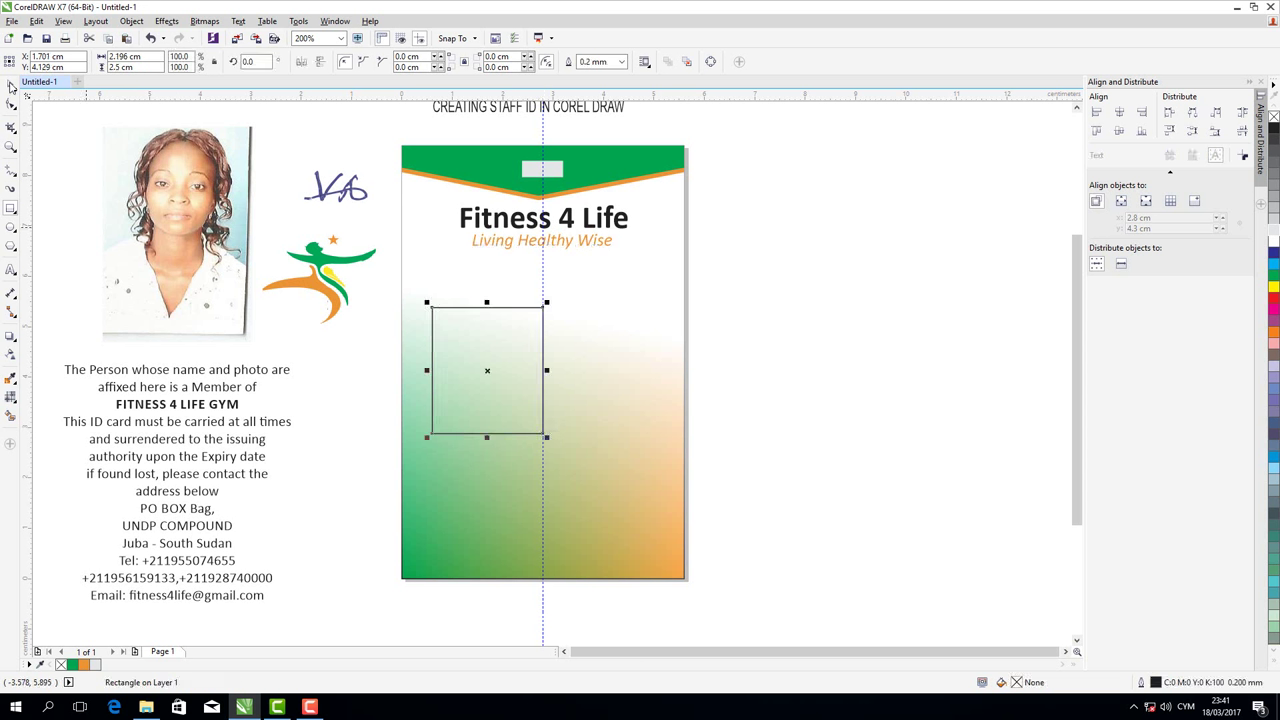
pyautogui.moveTo(468, 361); pyautogui.dragTo(456, 350)
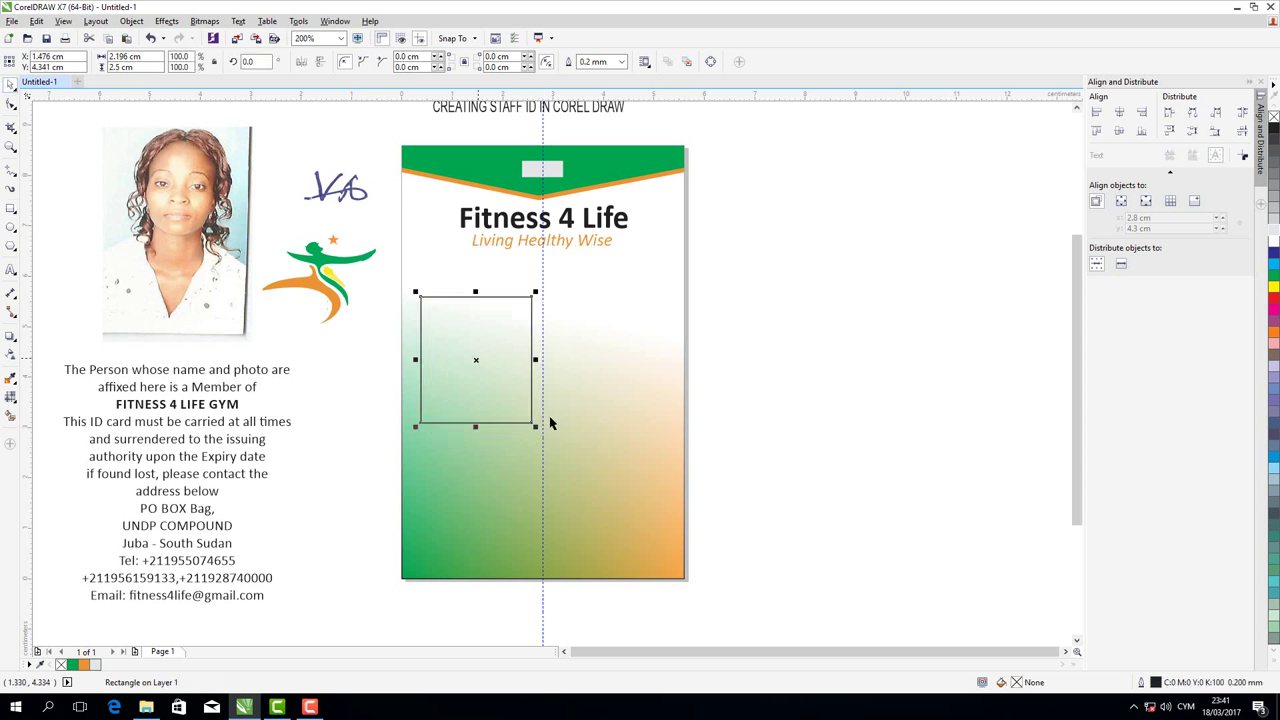
pyautogui.moveTo(537, 428); pyautogui.dragTo(548, 440)
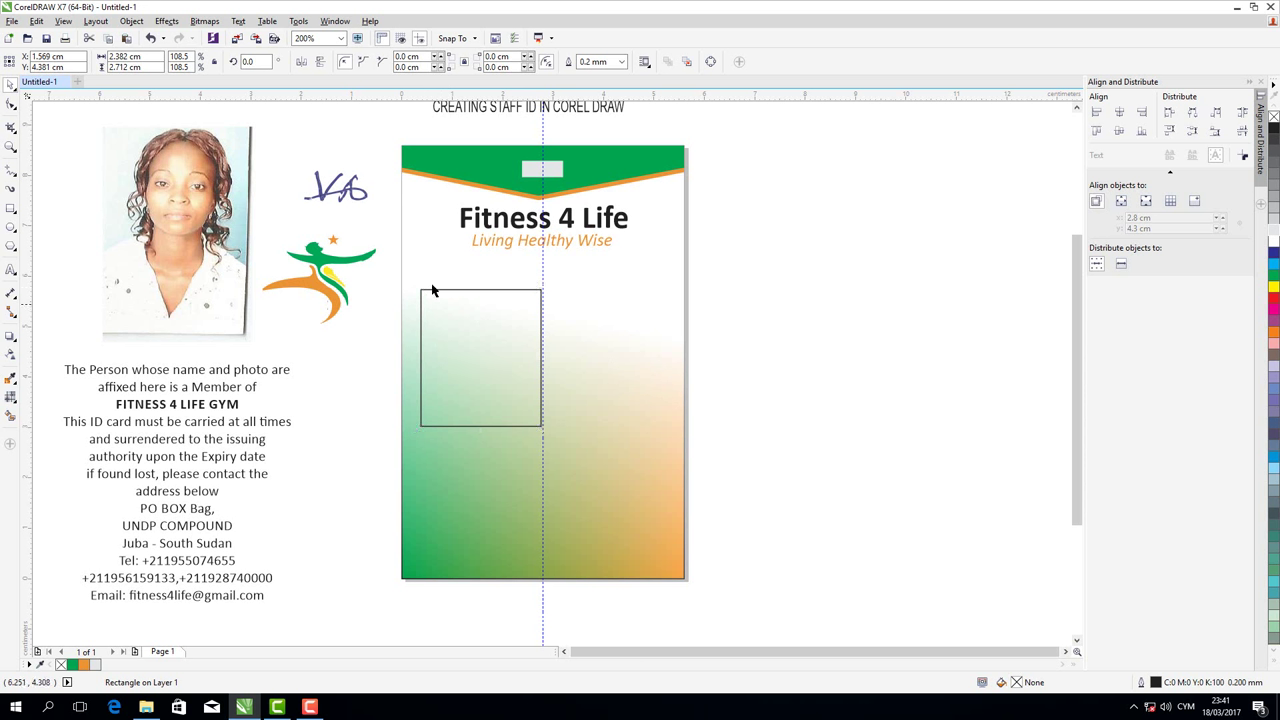
pyautogui.press('Escape')
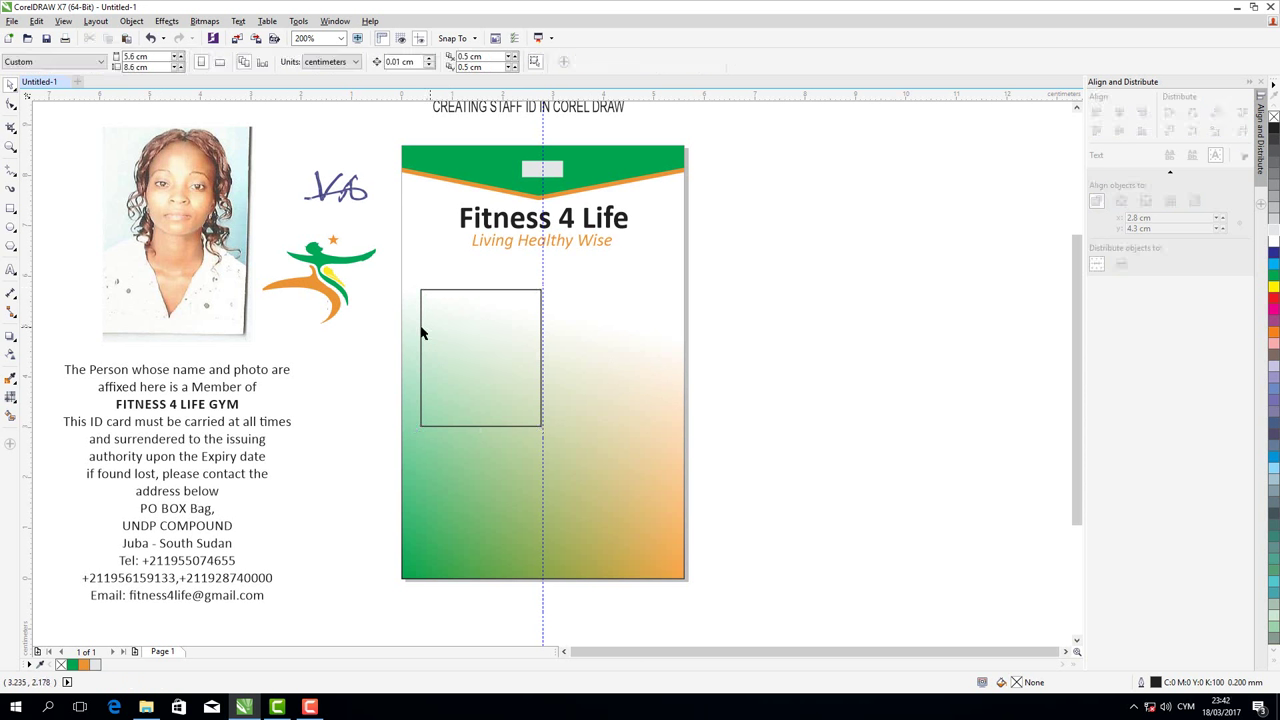
# Round the frame's corners with the Shape tool and nudge it into place
pyautogui.click(421, 333)
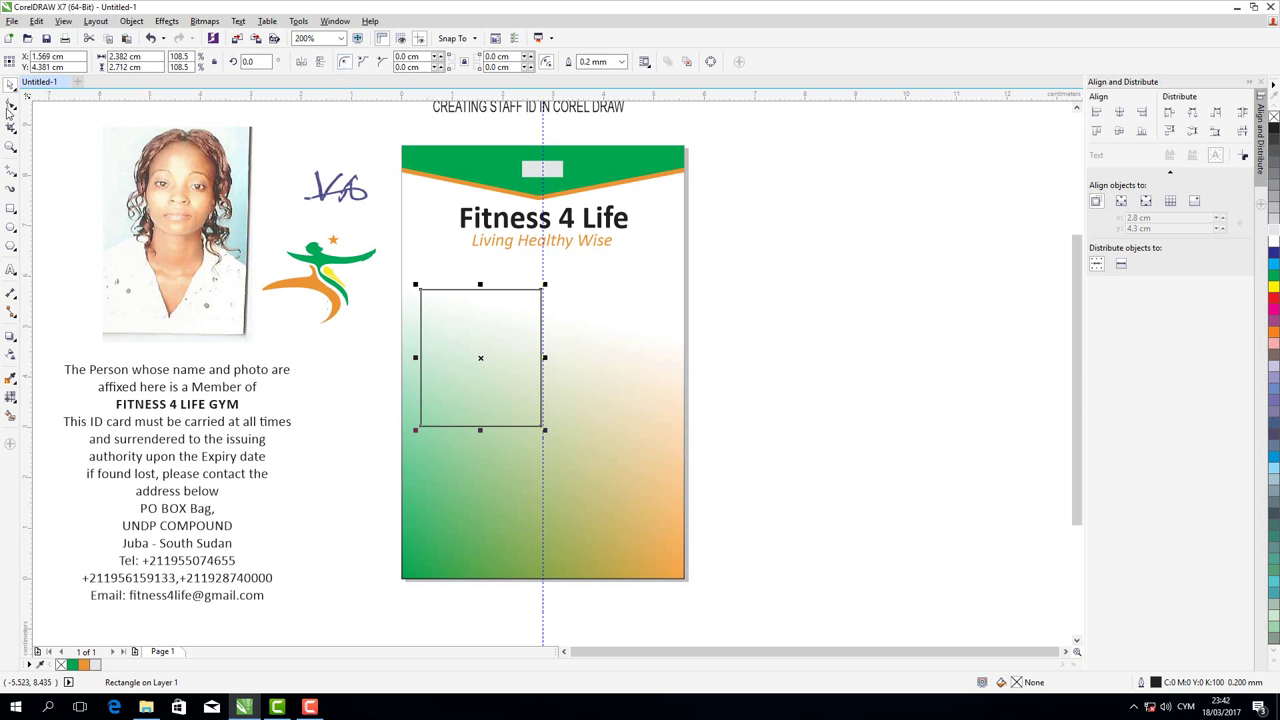
pyautogui.click(10, 106)
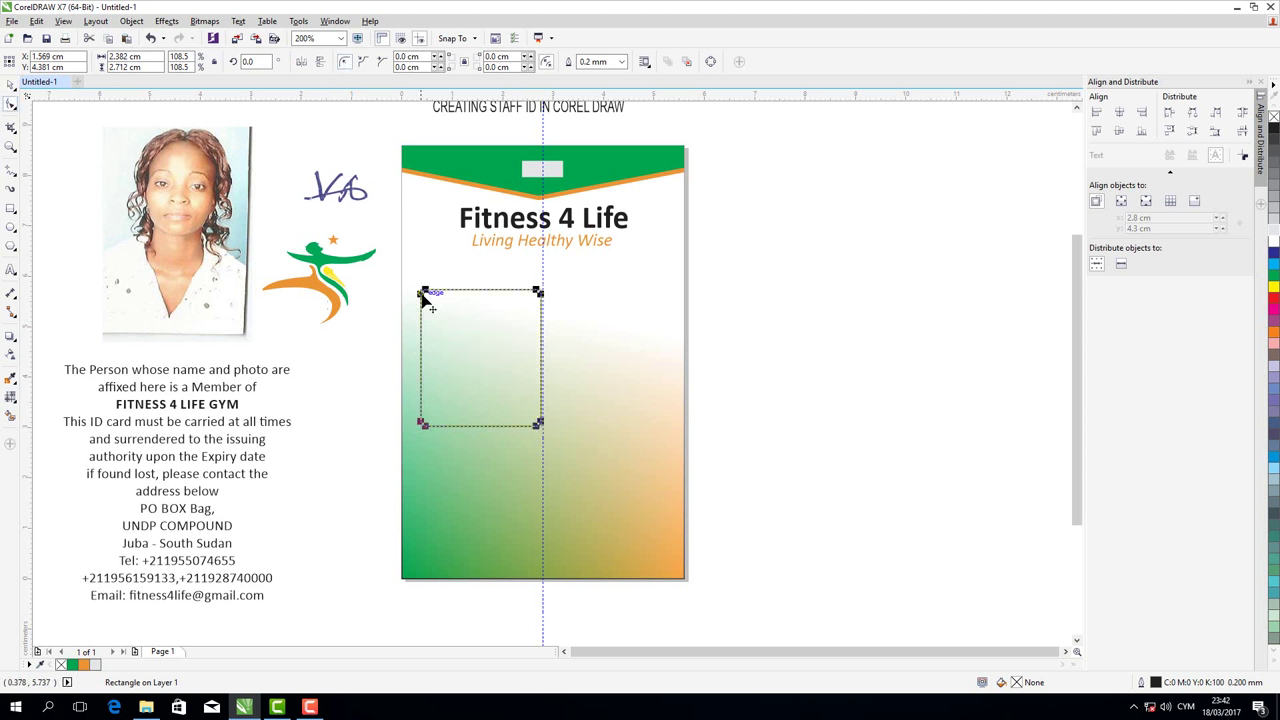
pyautogui.moveTo(424, 293); pyautogui.dragTo(434, 291)
pyautogui.click(11, 86)
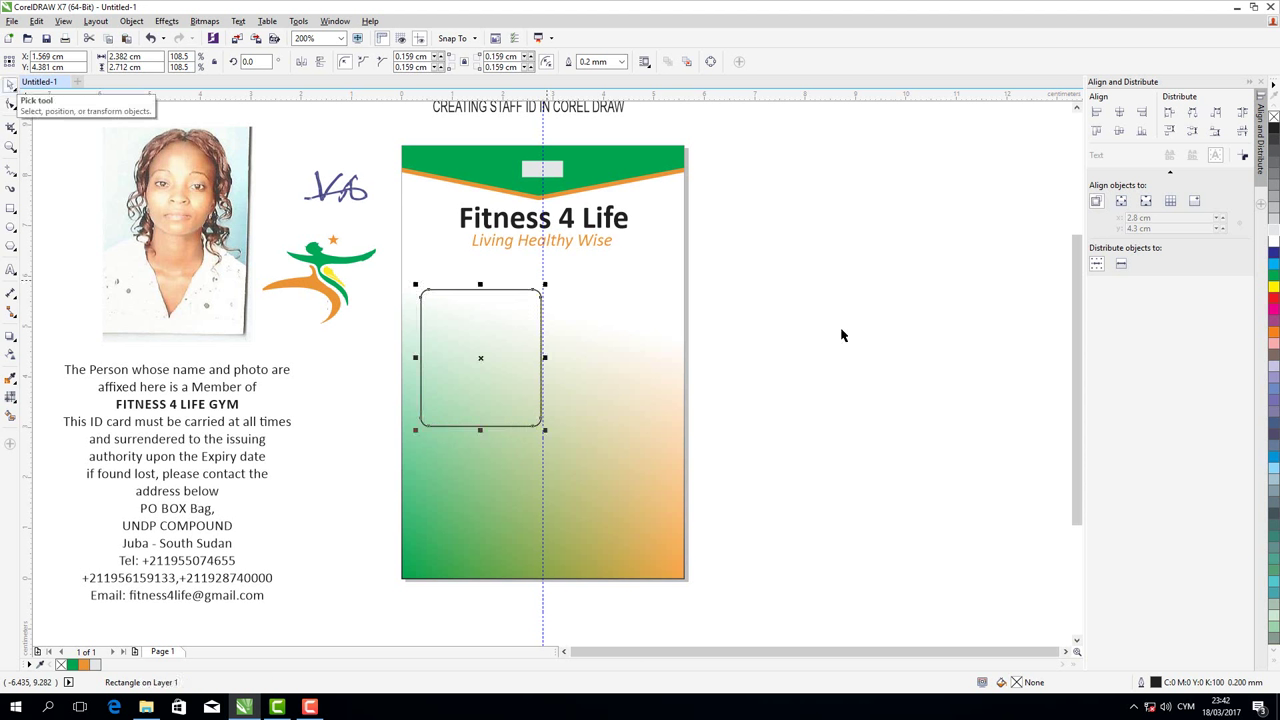
pyautogui.moveTo(484, 349); pyautogui.dragTo(490, 344)
pyautogui.press('Escape')
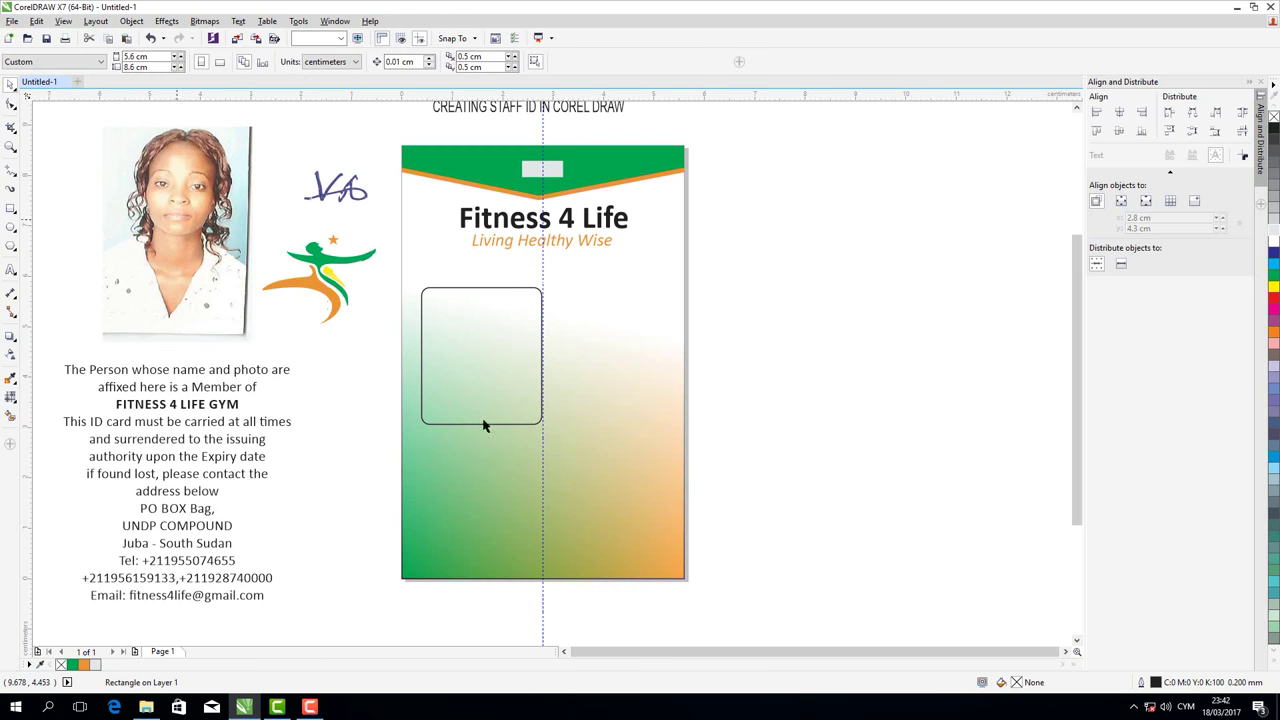
# PowerClip the staff photo inside the rounded frame
pyautogui.rightClick(186, 195)
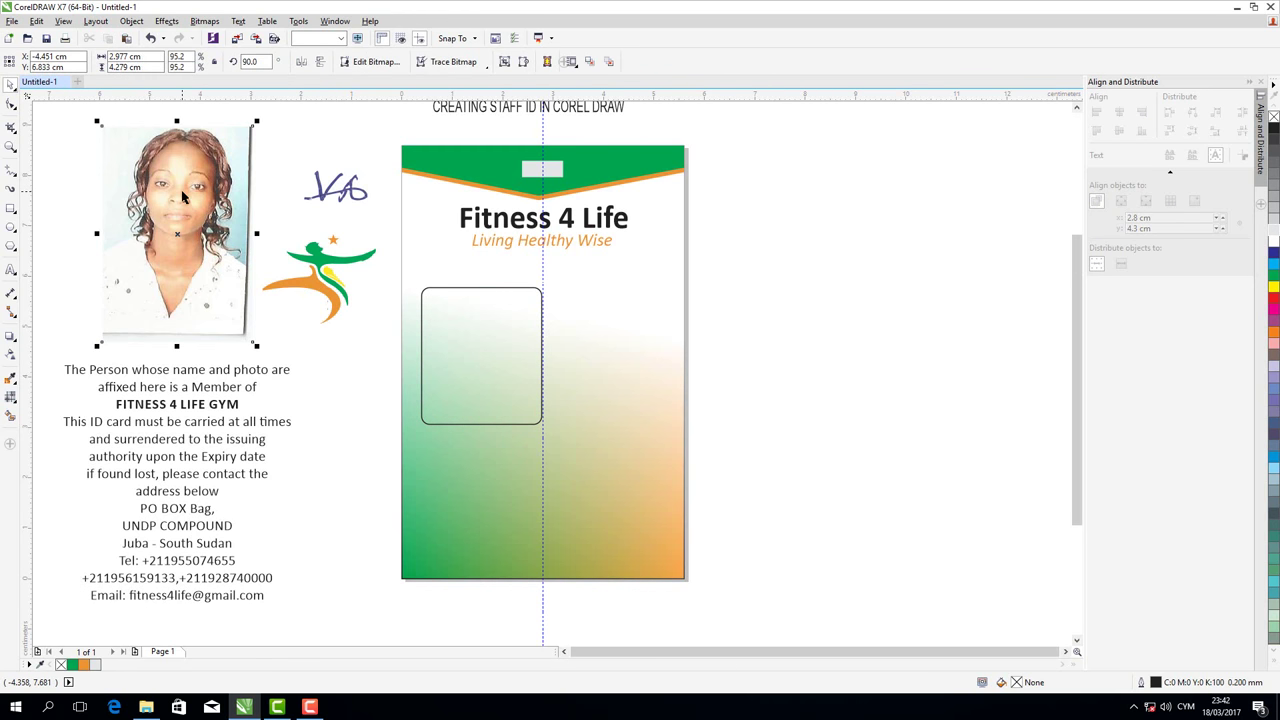
pyautogui.click(211, 202)
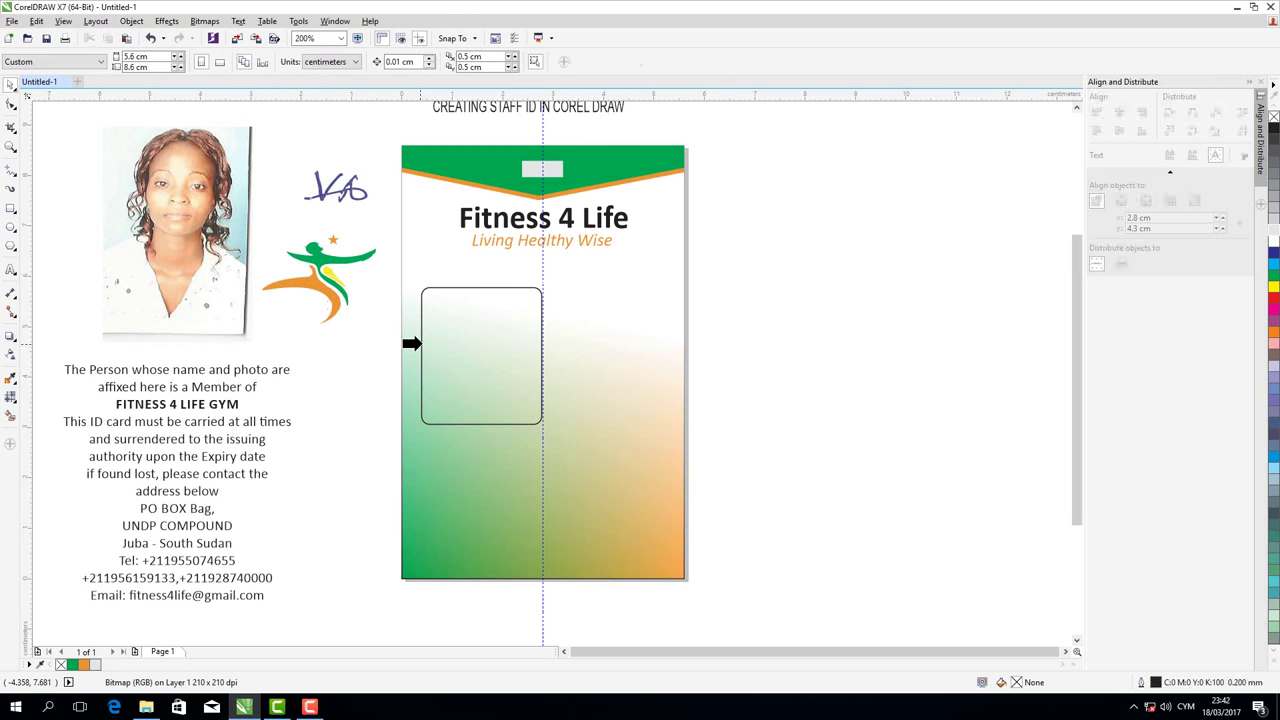
pyautogui.click(421, 342)
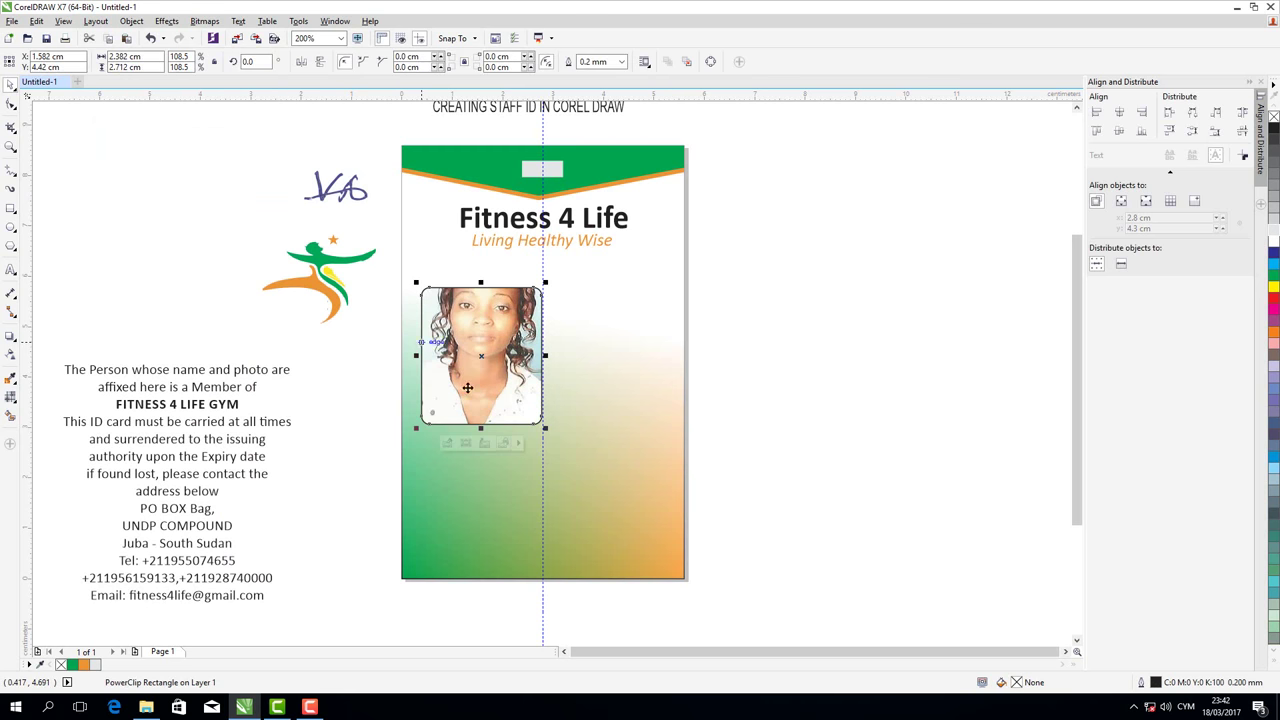
# Shrink the clipped photo to 85.4% and shift it slightly right within the frame
pyautogui.click(448, 446)
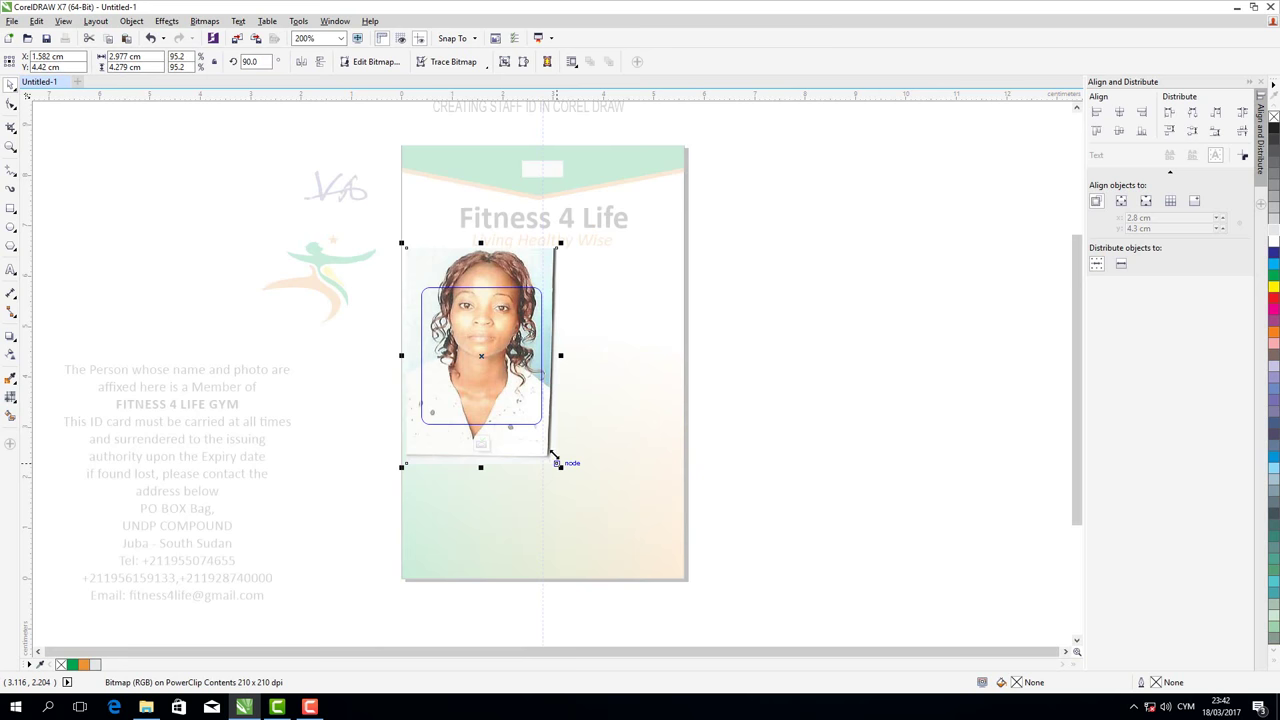
pyautogui.moveTo(553, 456); pyautogui.dragTo(545, 444)
pyautogui.moveTo(487, 378)
pyautogui.mouseDown()
pyautogui.moveTo(497, 386)
pyautogui.moveTo(497, 370)
pyautogui.mouseUp()
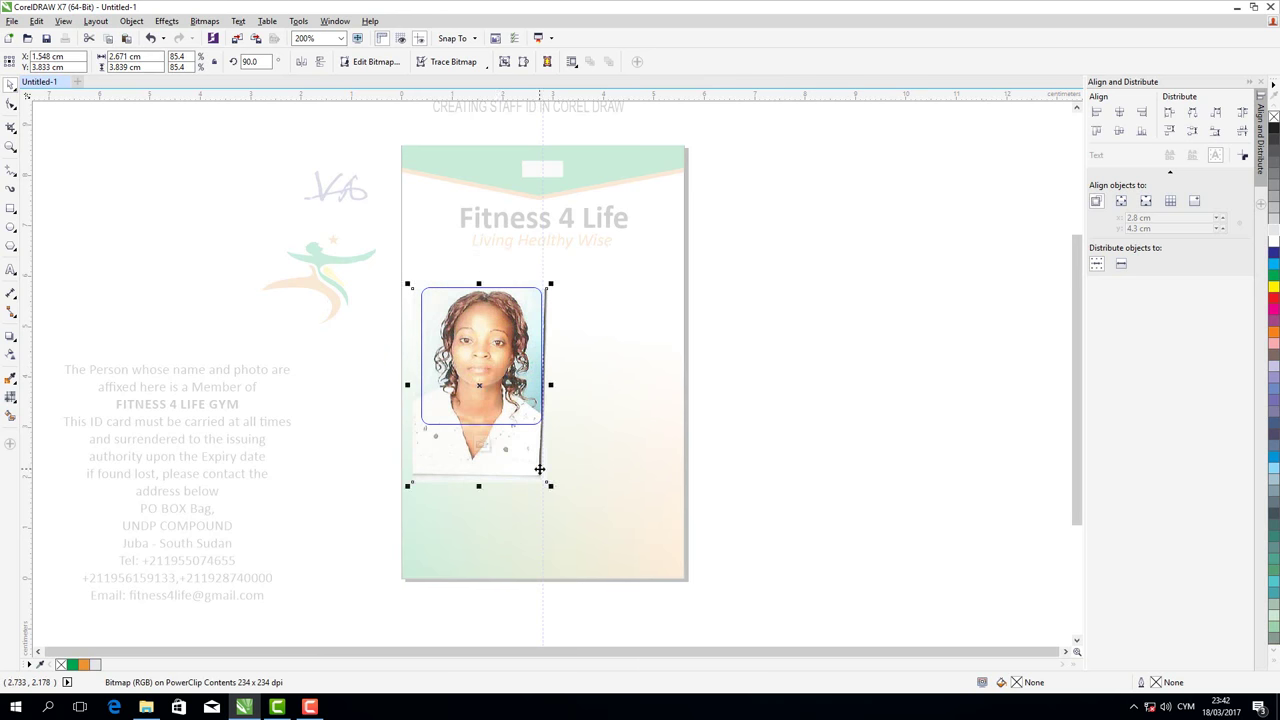
pyautogui.moveTo(539, 468); pyautogui.dragTo(539, 467)
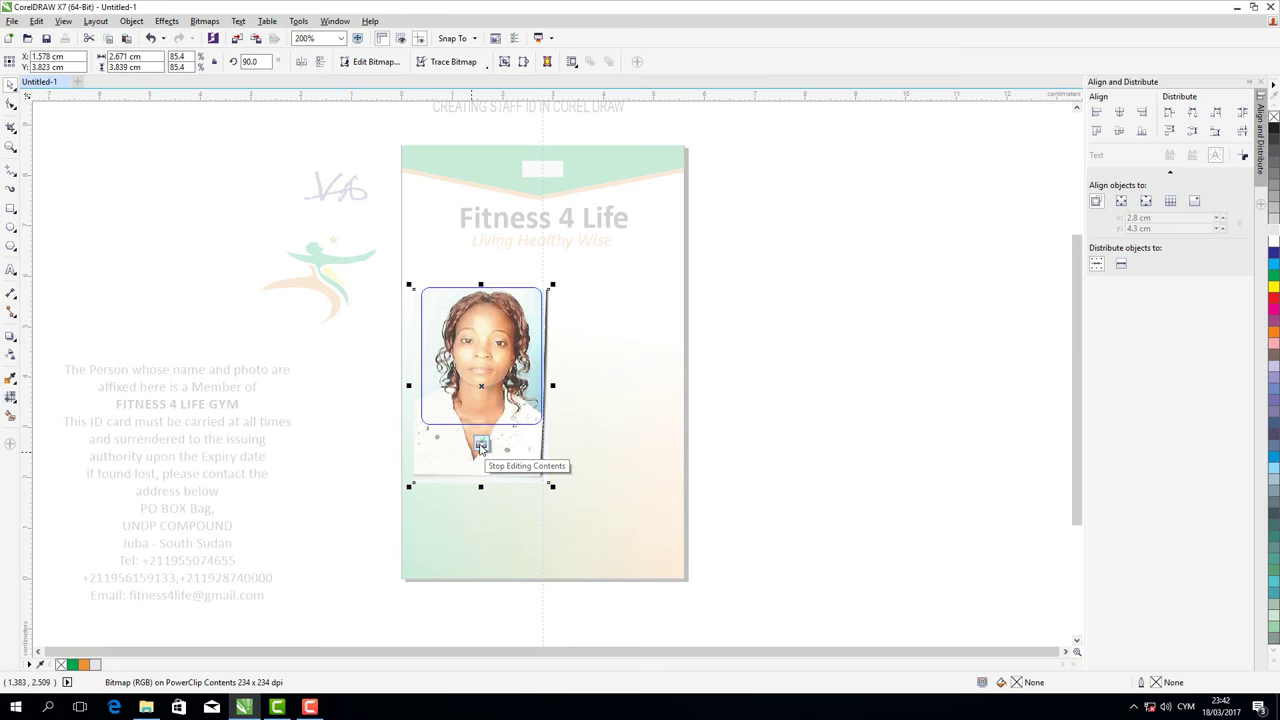
pyautogui.click(481, 445)
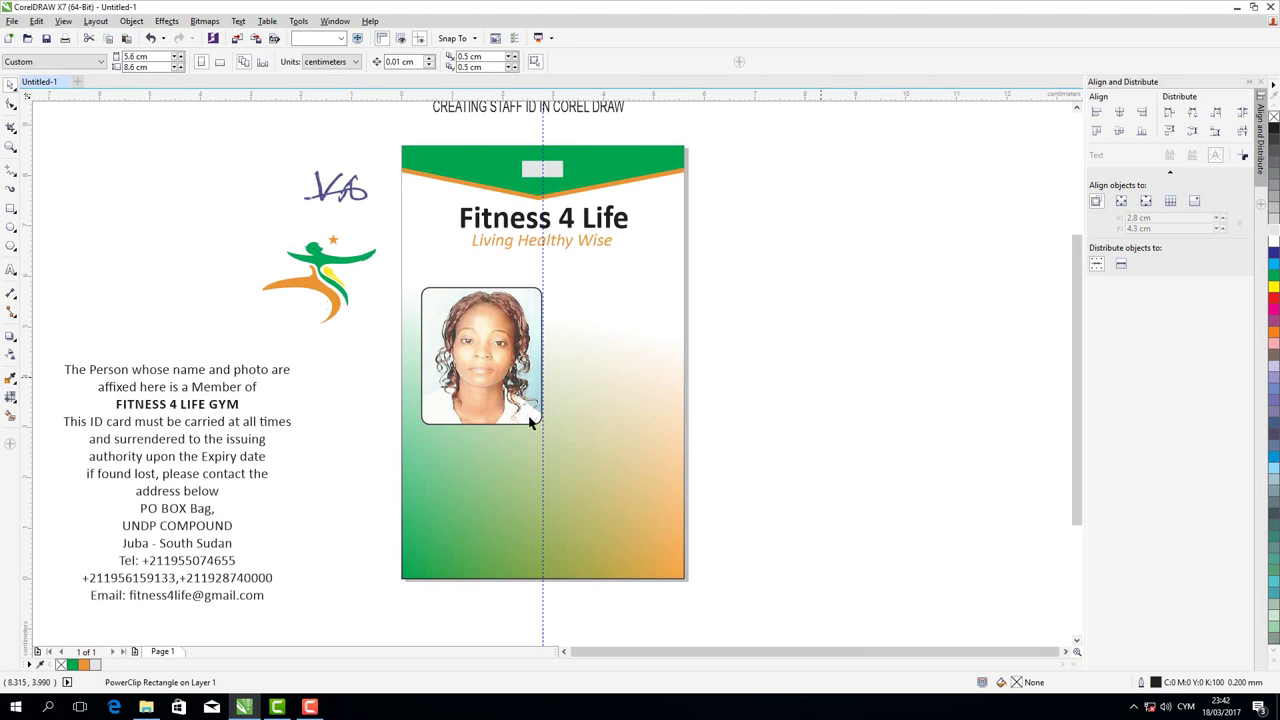
pyautogui.press('Escape')
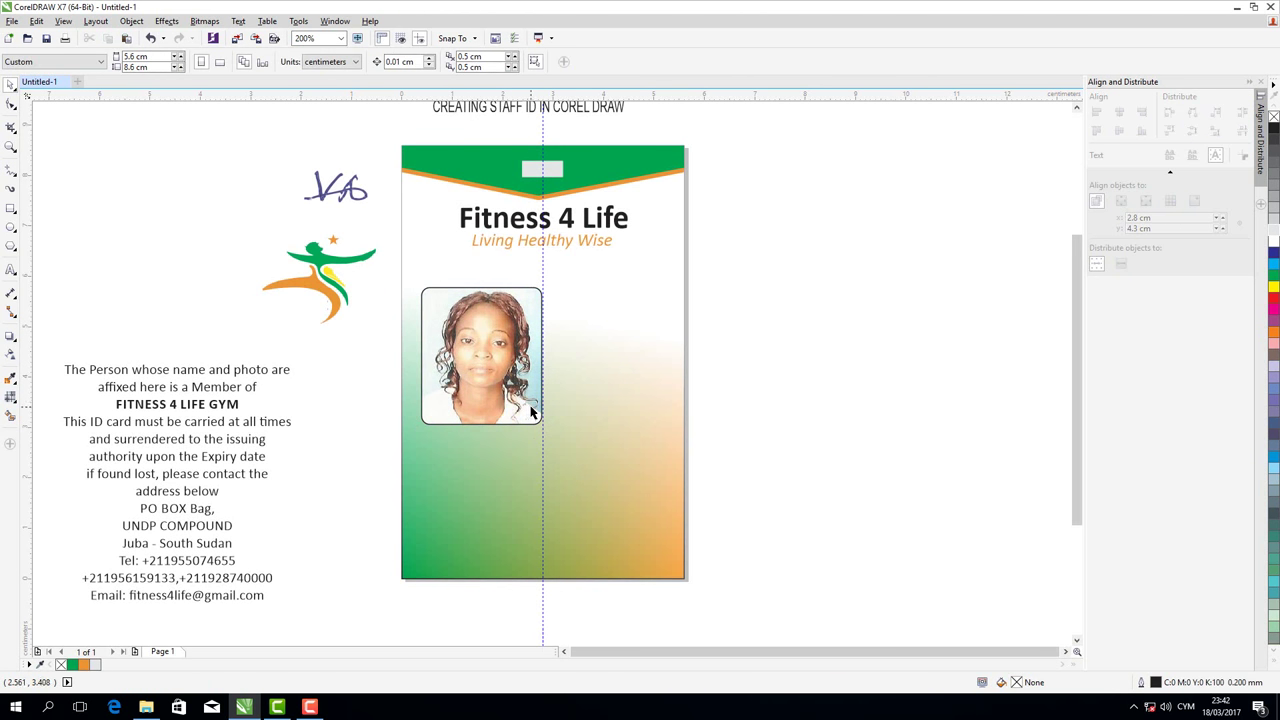
pyautogui.click(518, 345)
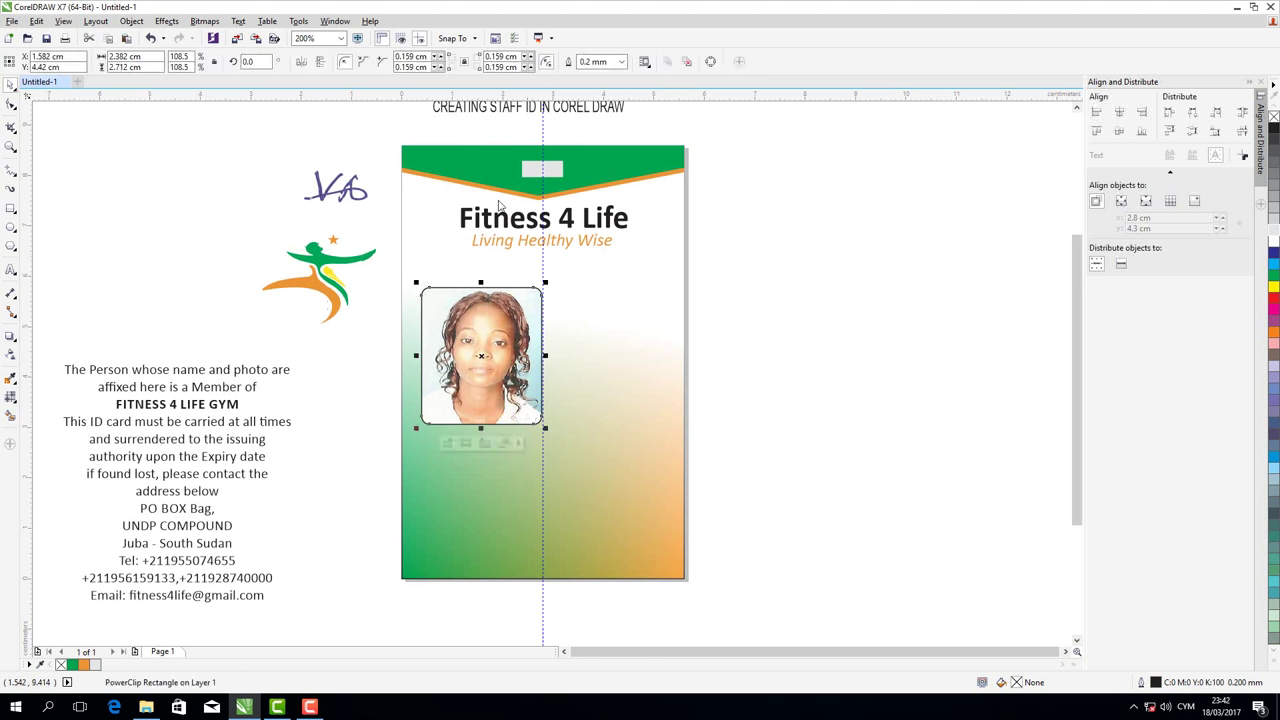
# Add a horizontal guide level with the photo and move the gym logo beside it
pyautogui.moveTo(512, 368); pyautogui.dragTo(512, 353)
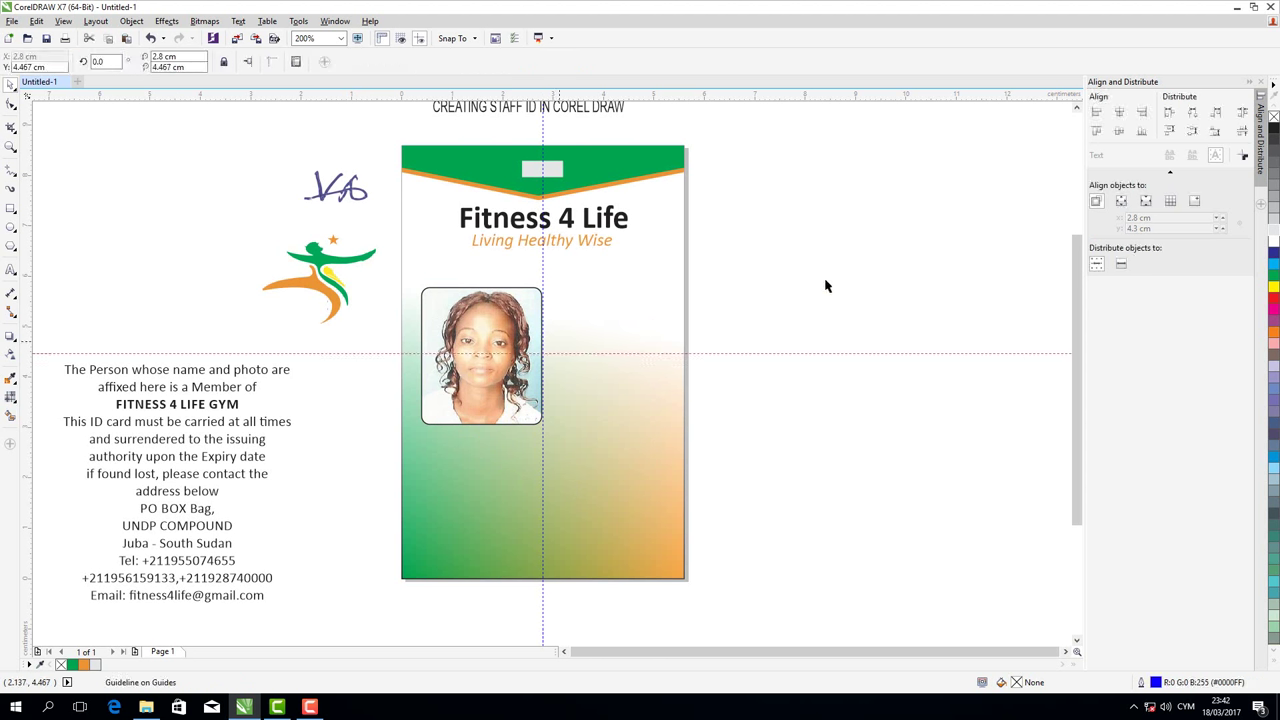
pyautogui.click(323, 278)
pyautogui.moveTo(323, 278); pyautogui.dragTo(627, 345)
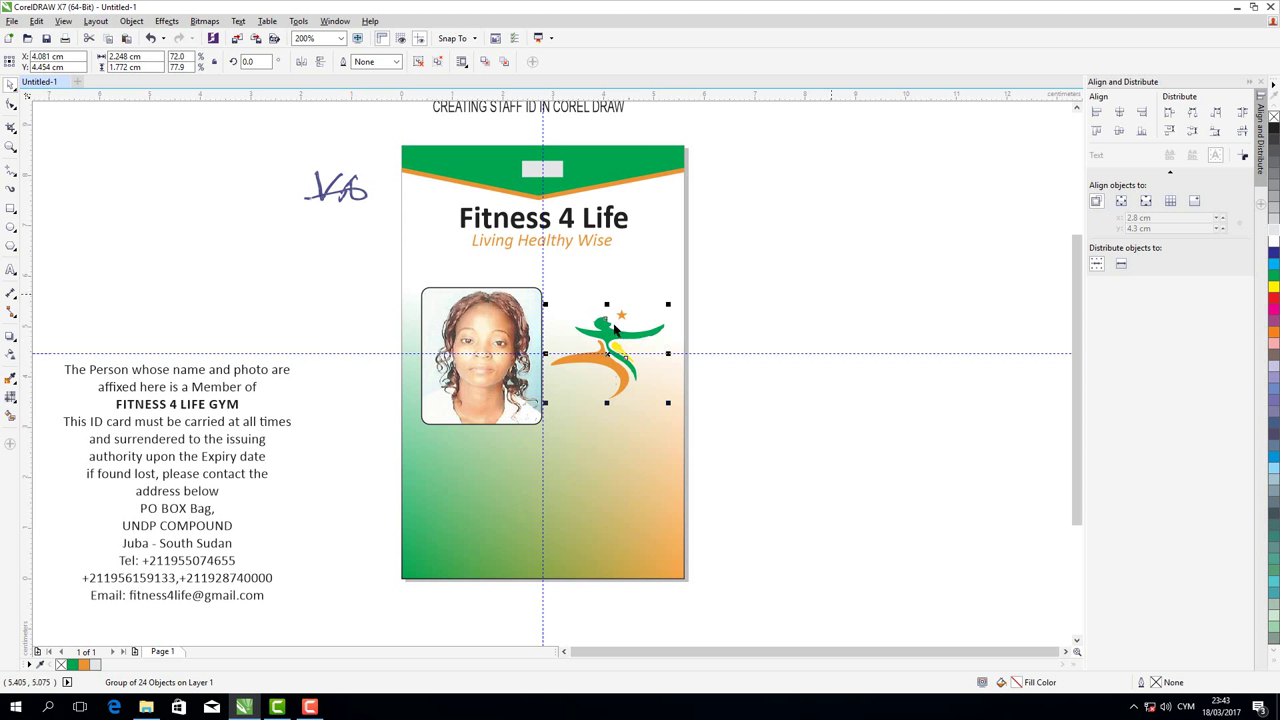
pyautogui.press('Escape')
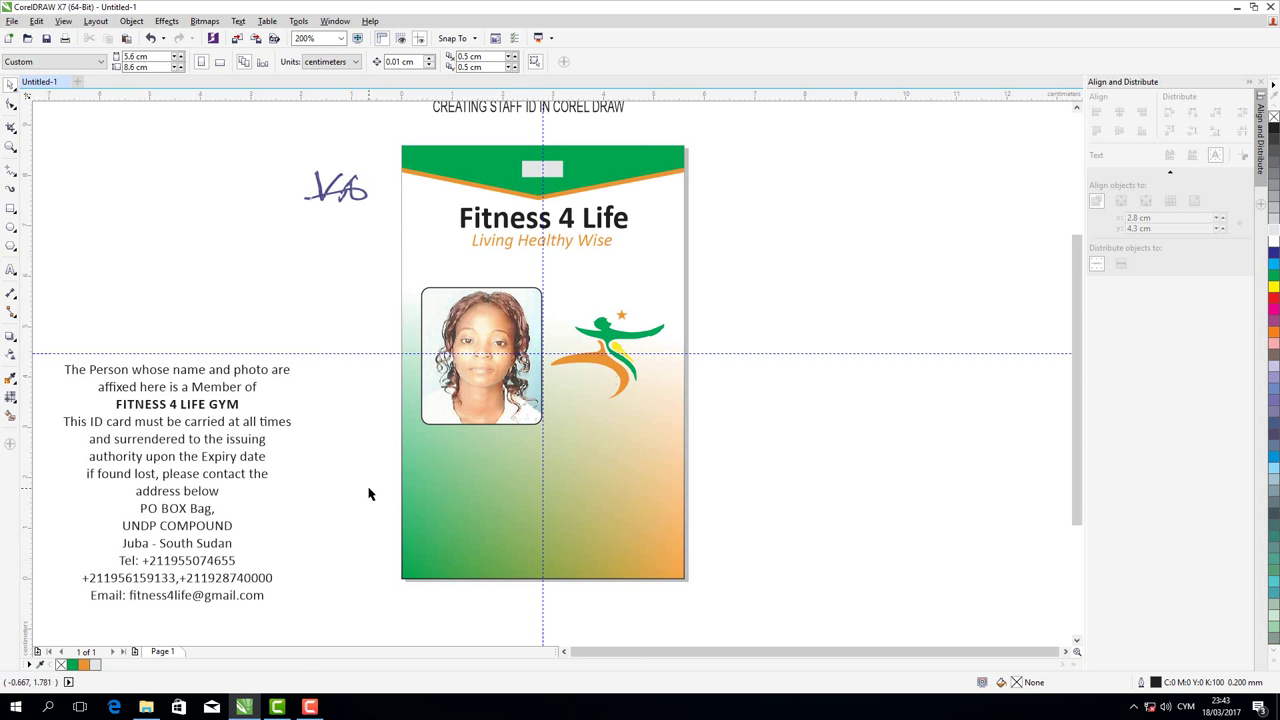
# Start a text block reading 'Name:' beside the card at 11 pt
pyautogui.click(11, 270)
pyautogui.click(173, 308)
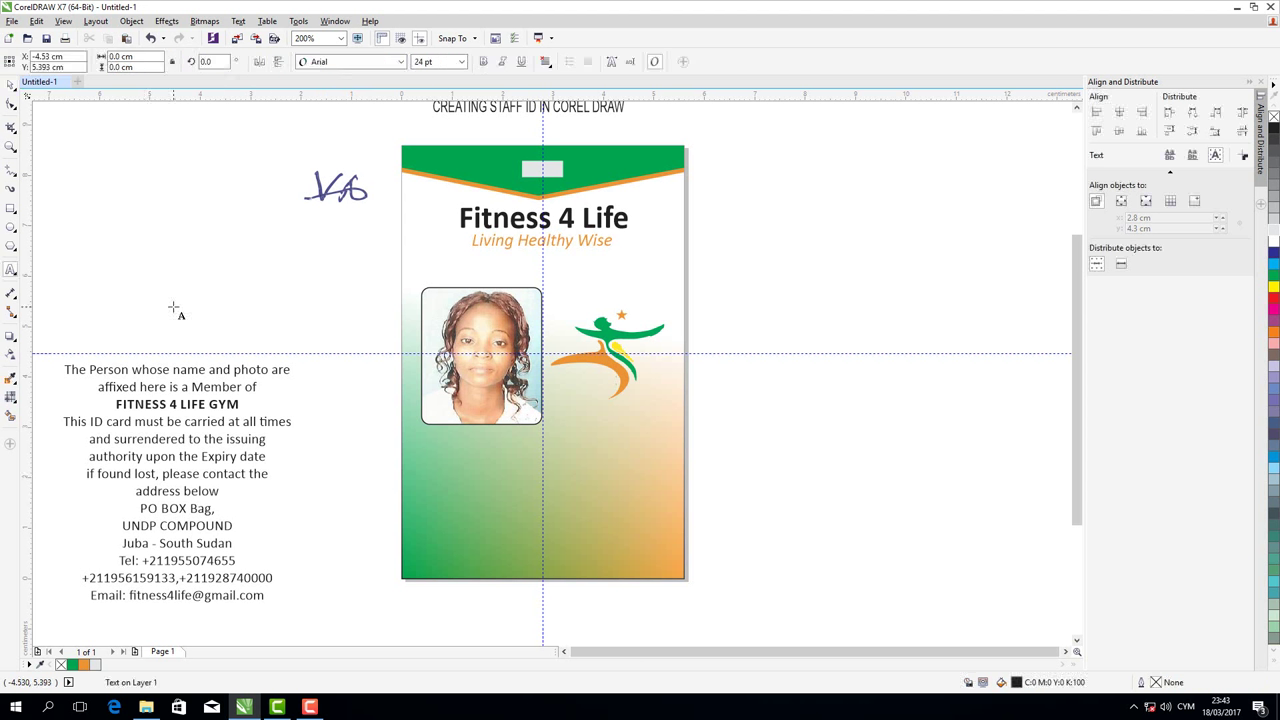
pyautogui.write('Nam')
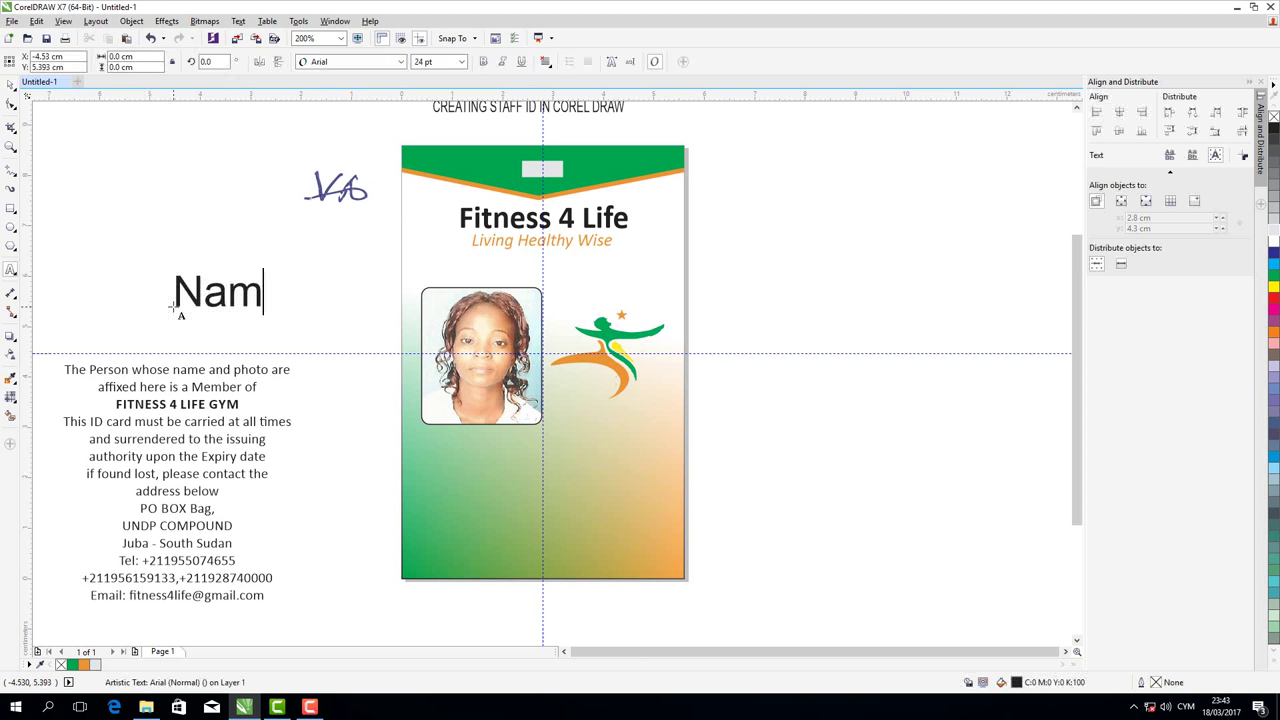
pyautogui.write('e:')
pyautogui.write('A')
pyautogui.press('BackSpace')
pyautogui.hotkey('ctrl', 'a')
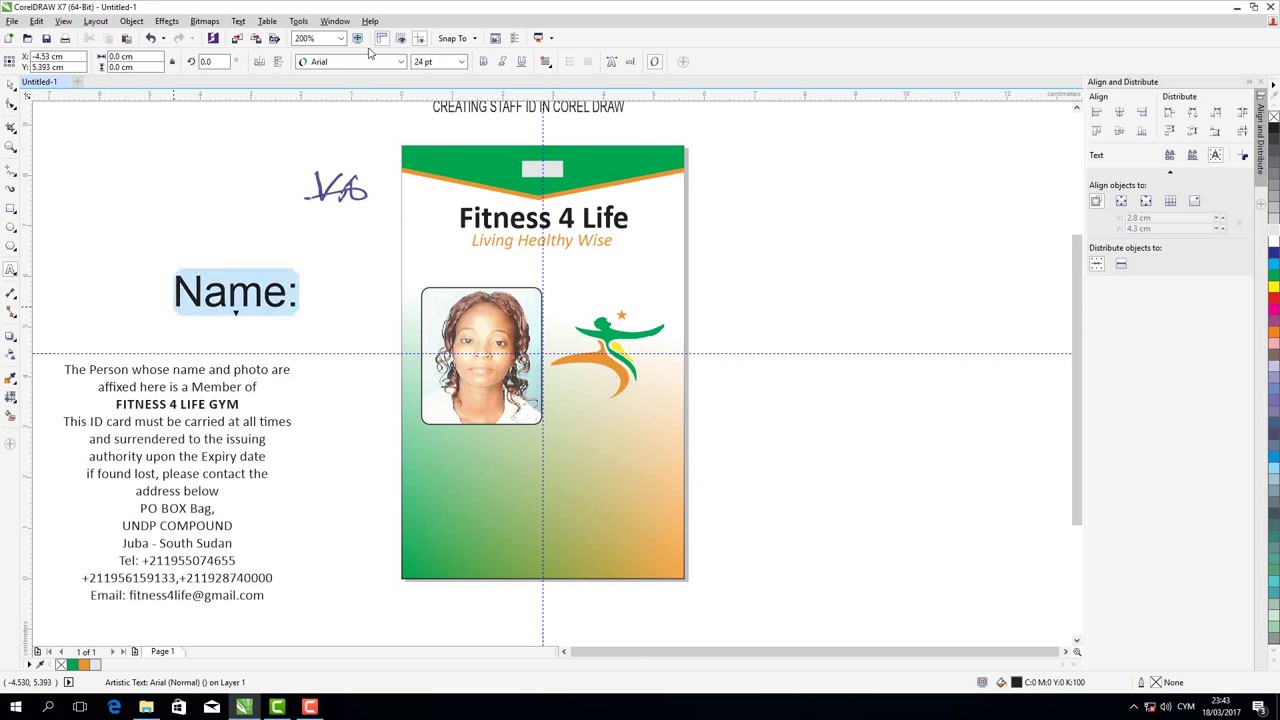
pyautogui.click(462, 62)
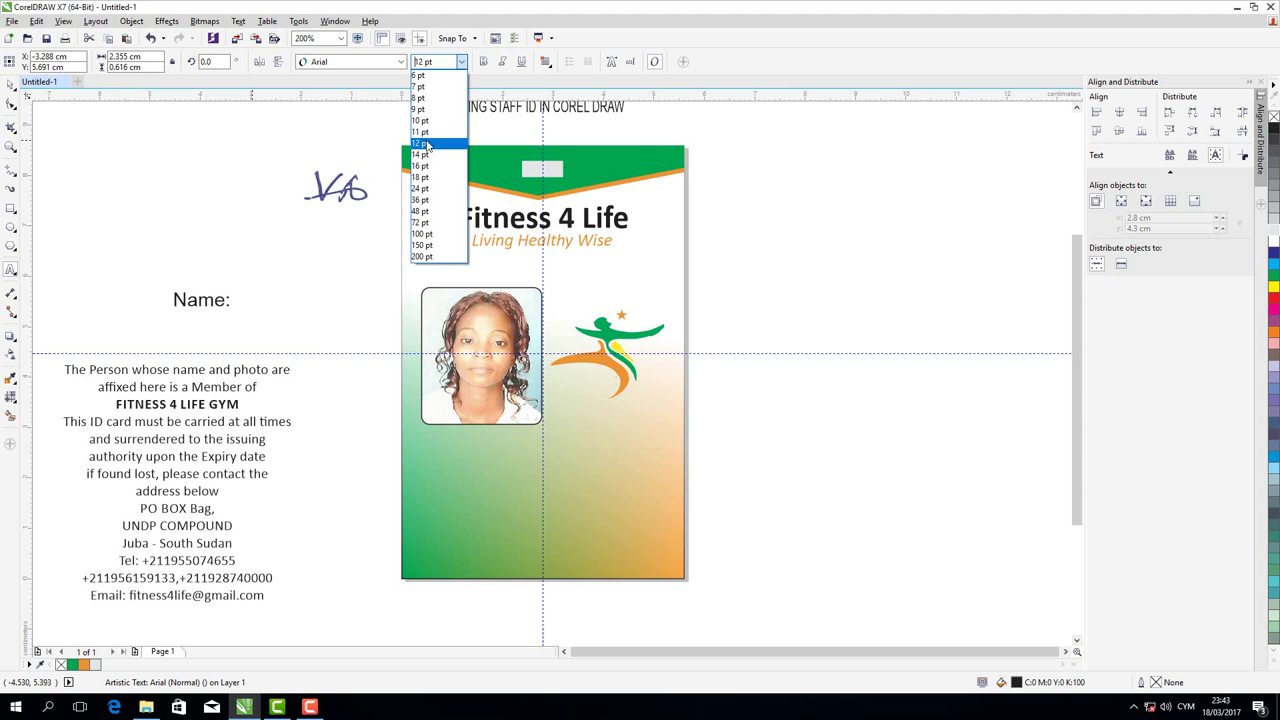
pyautogui.click(422, 132)
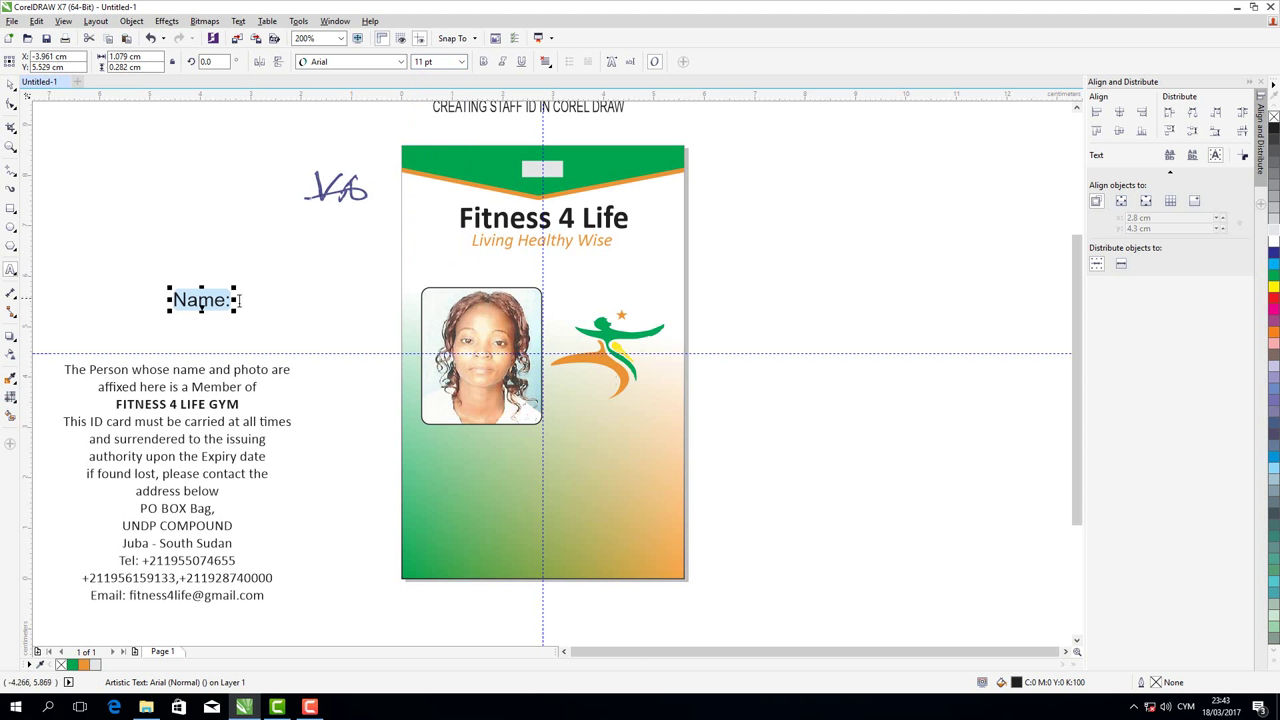
# Add the lines 'Issue Date:', 'Expiry Date:' and 'Authorizing Sign' below Name:
pyautogui.click(202, 299)
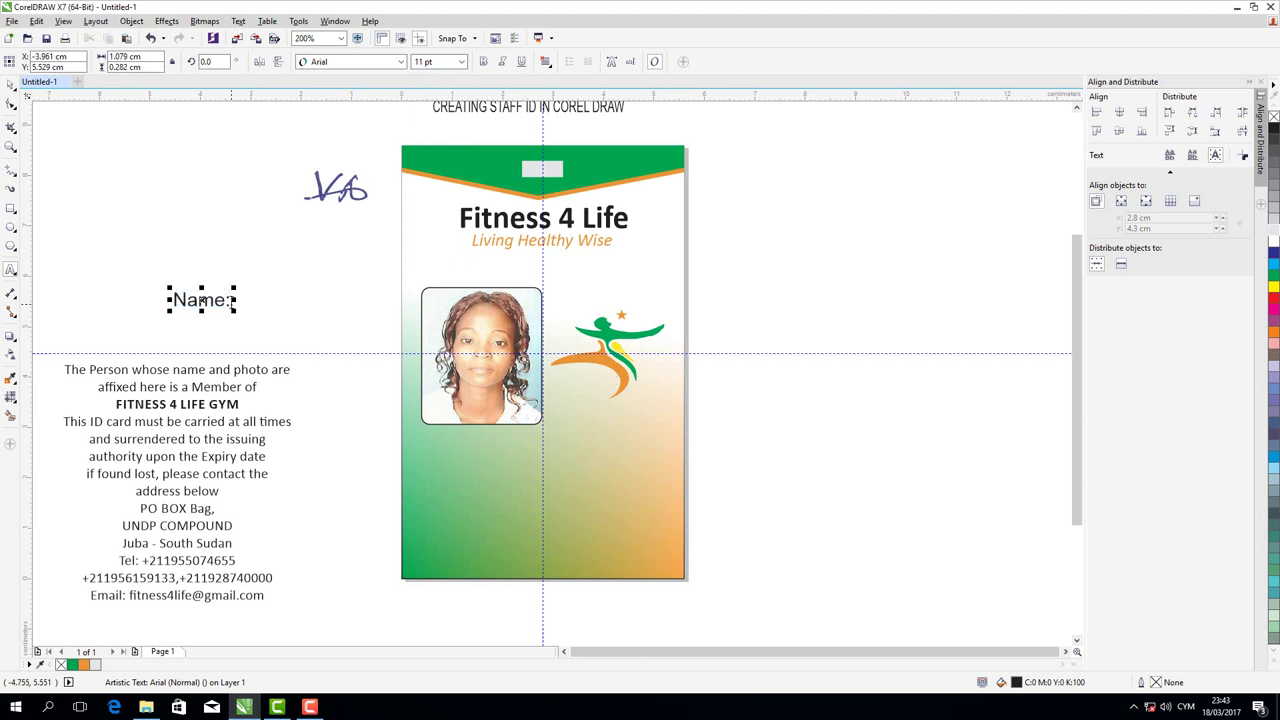
pyautogui.click(231, 300)
pyautogui.write('ssue')
pyautogui.write(' Dat')
pyautogui.write('e')
pyautogui.write(': ')
pyautogui.write('Ex')
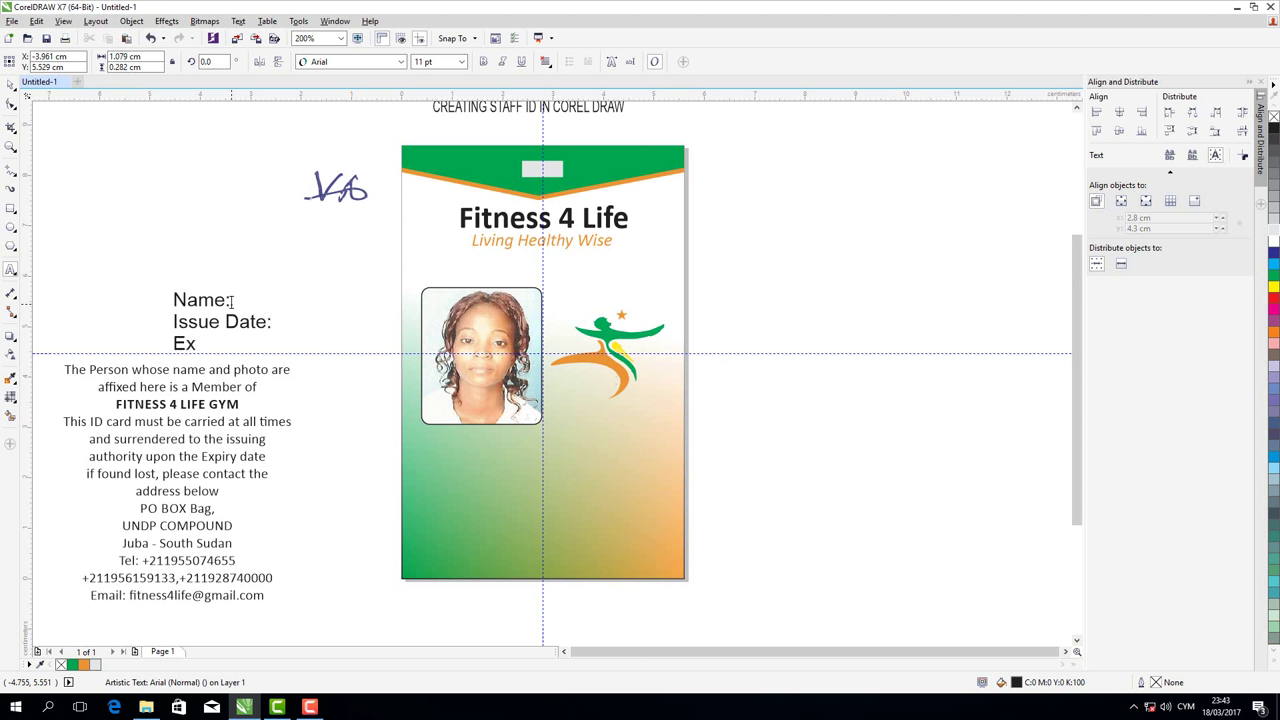
pyautogui.write('pi')
pyautogui.write('ry ')
pyautogui.write('Date:')
pyautogui.press('Return')
pyautogui.write('A')
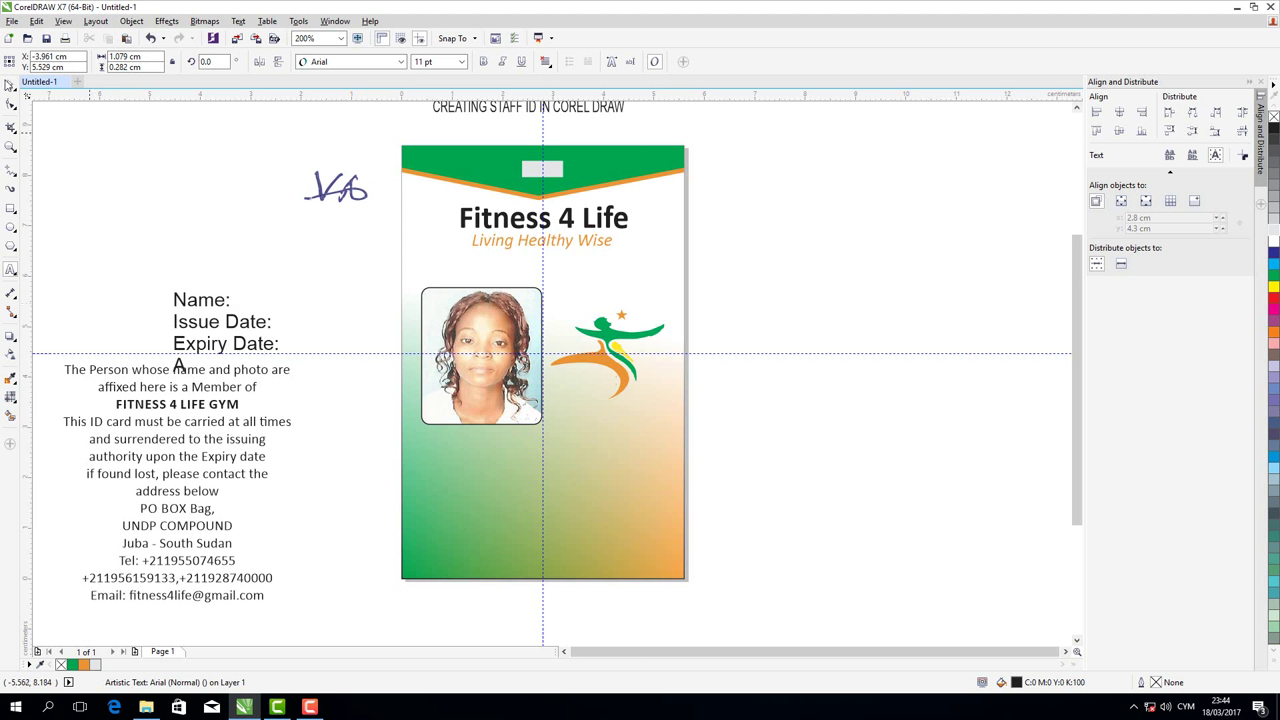
pyautogui.hotkey('ctrl', 'space')
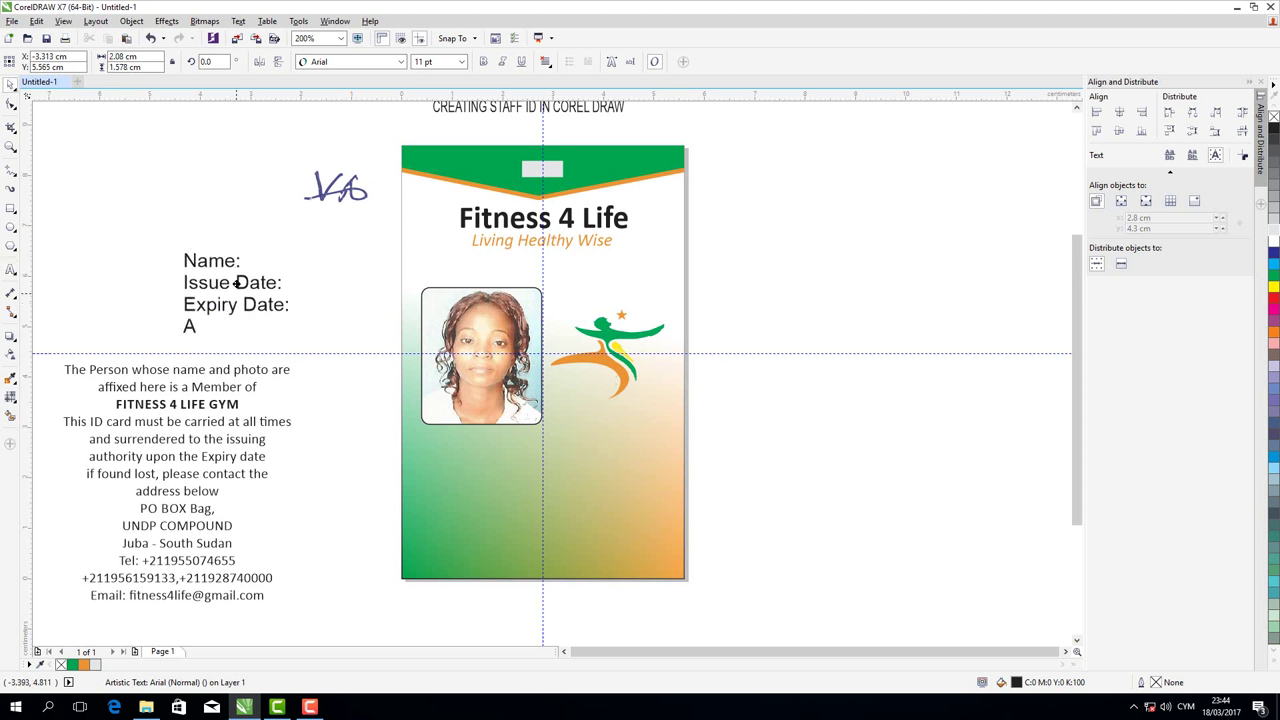
pyautogui.moveTo(236, 288); pyautogui.dragTo(246, 239)
pyautogui.click(197, 316)
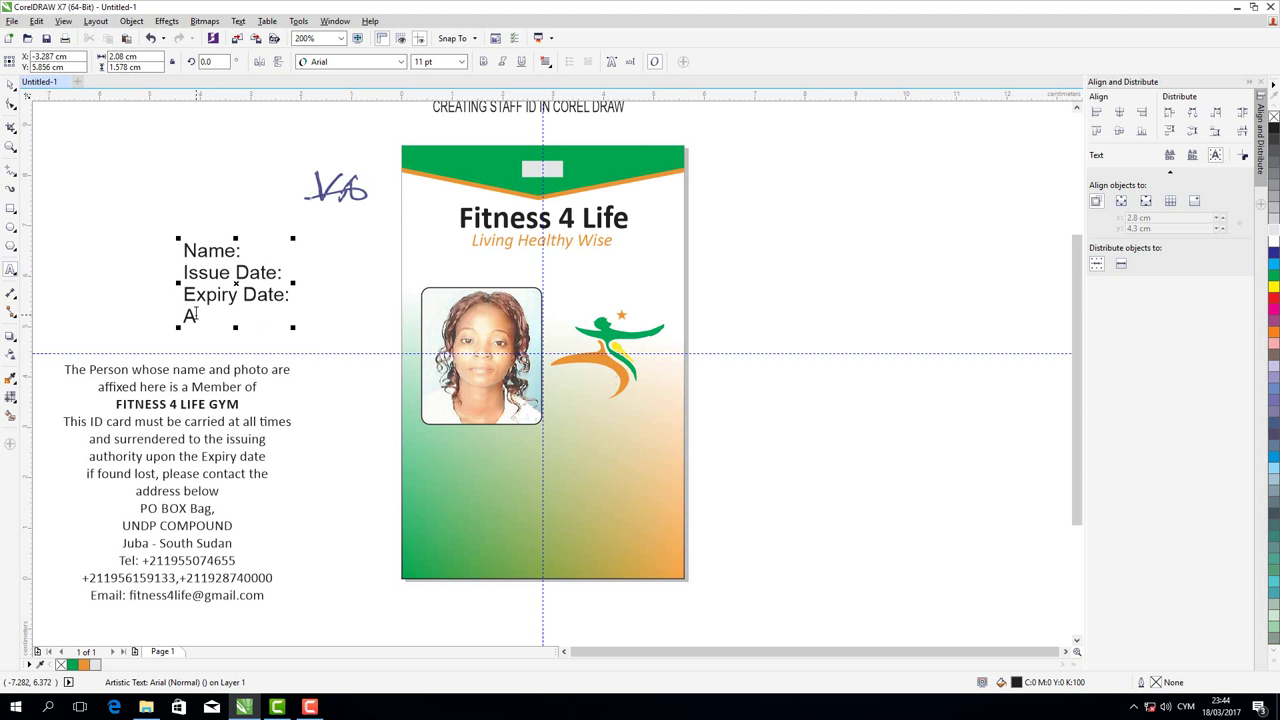
pyautogui.write('uthor')
pyautogui.write('izing ')
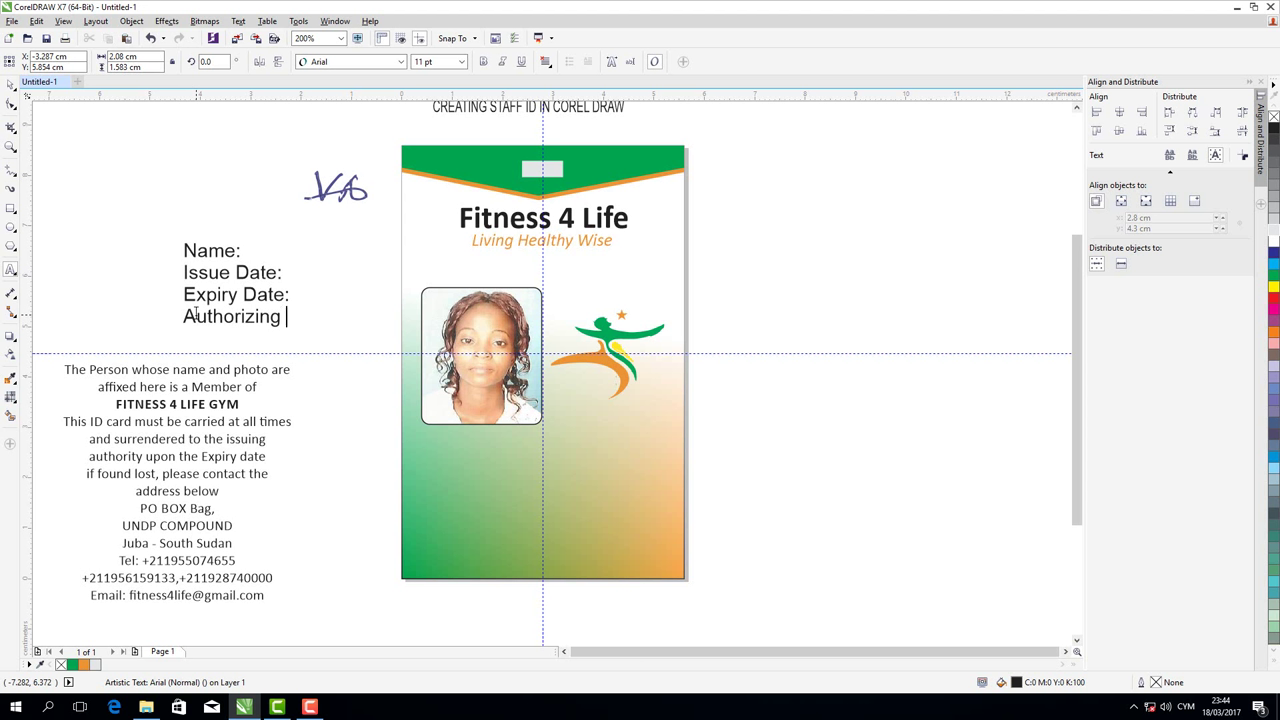
pyautogui.write('Sig')
pyautogui.write('n')
pyautogui.hotkey('ctrl', 'a')
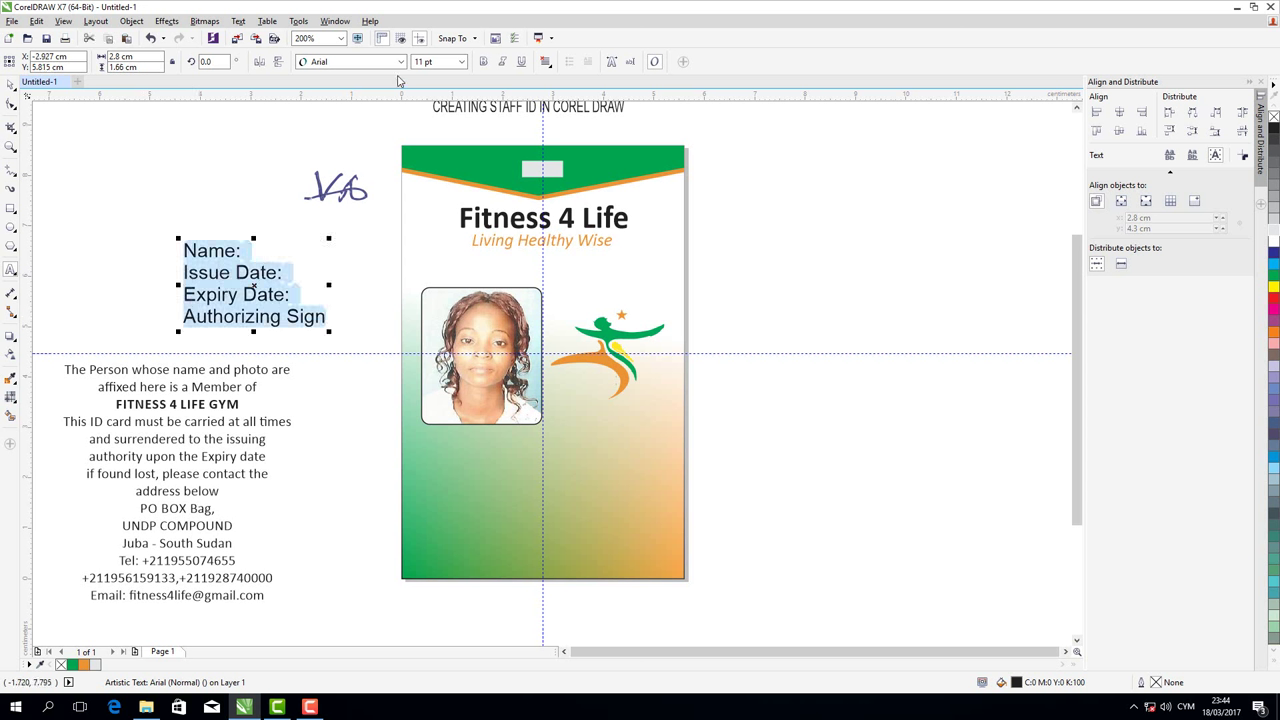
# Set the label text in Calibri, undoing an accidental italic
pyautogui.click(508, 243)
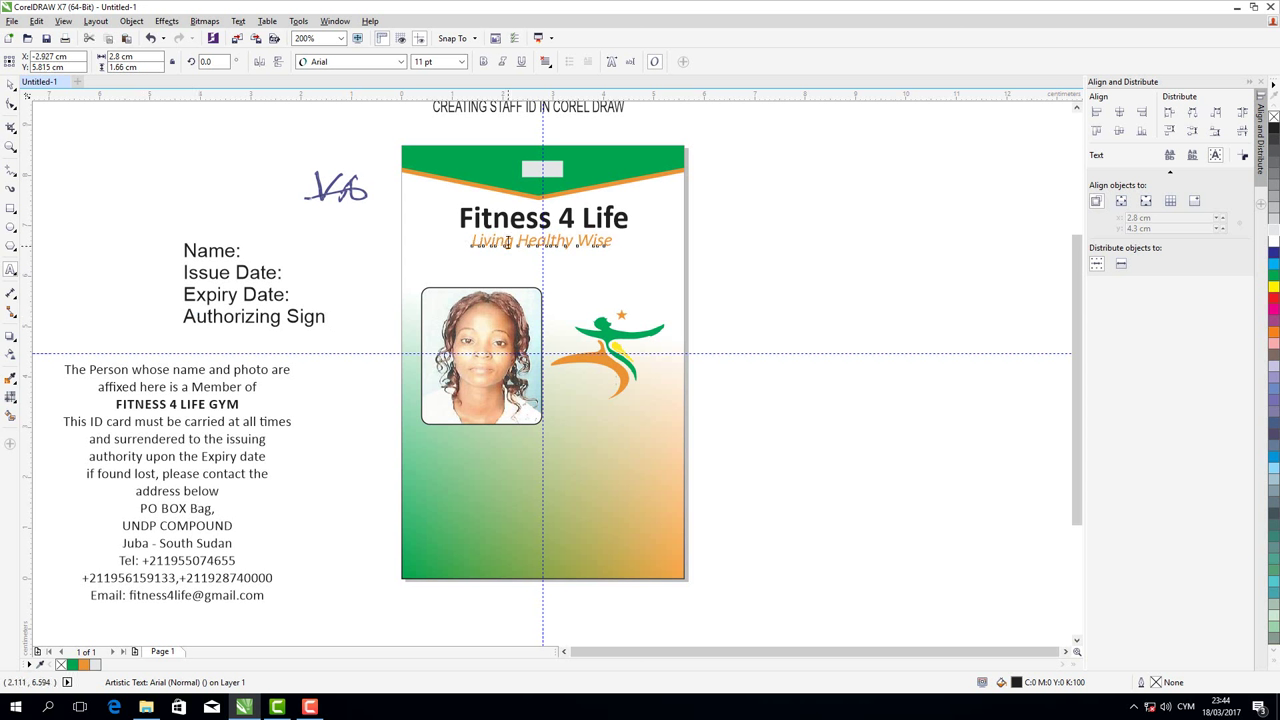
pyautogui.click(196, 277)
pyautogui.hotkey('ctrl', 'a')
pyautogui.click(400, 62)
pyautogui.moveTo(323, 95)
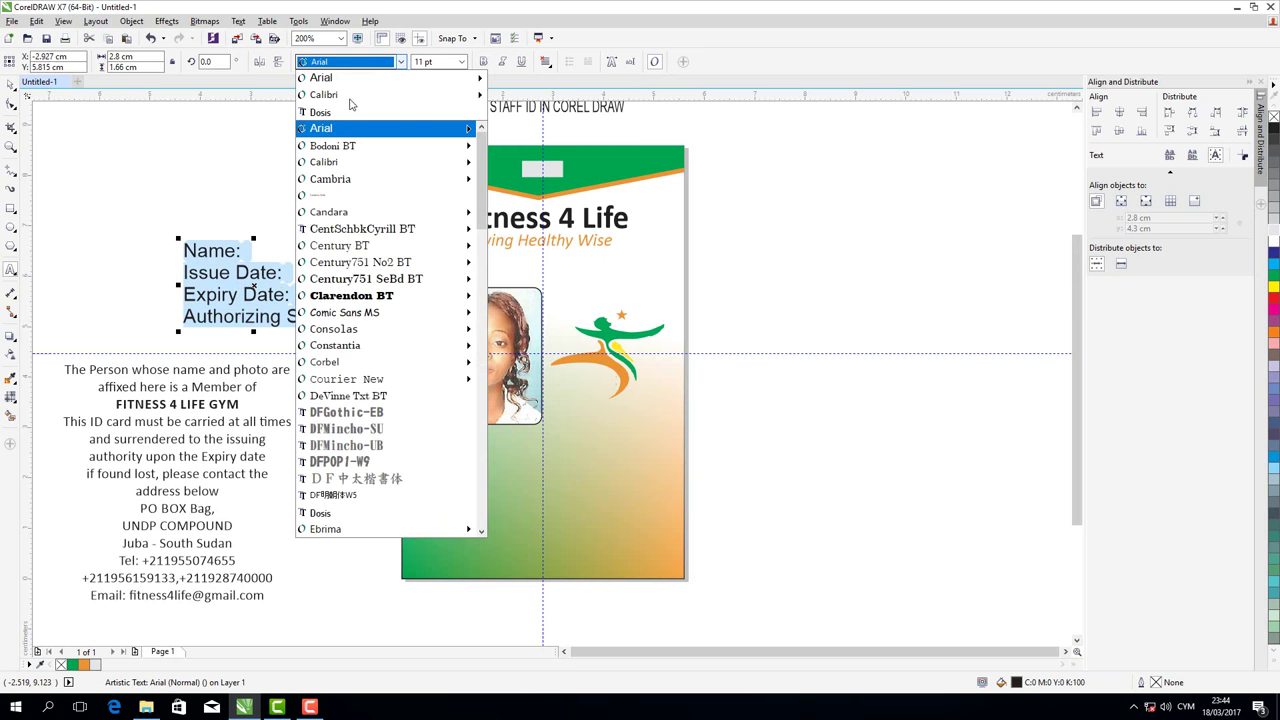
pyautogui.click(347, 100)
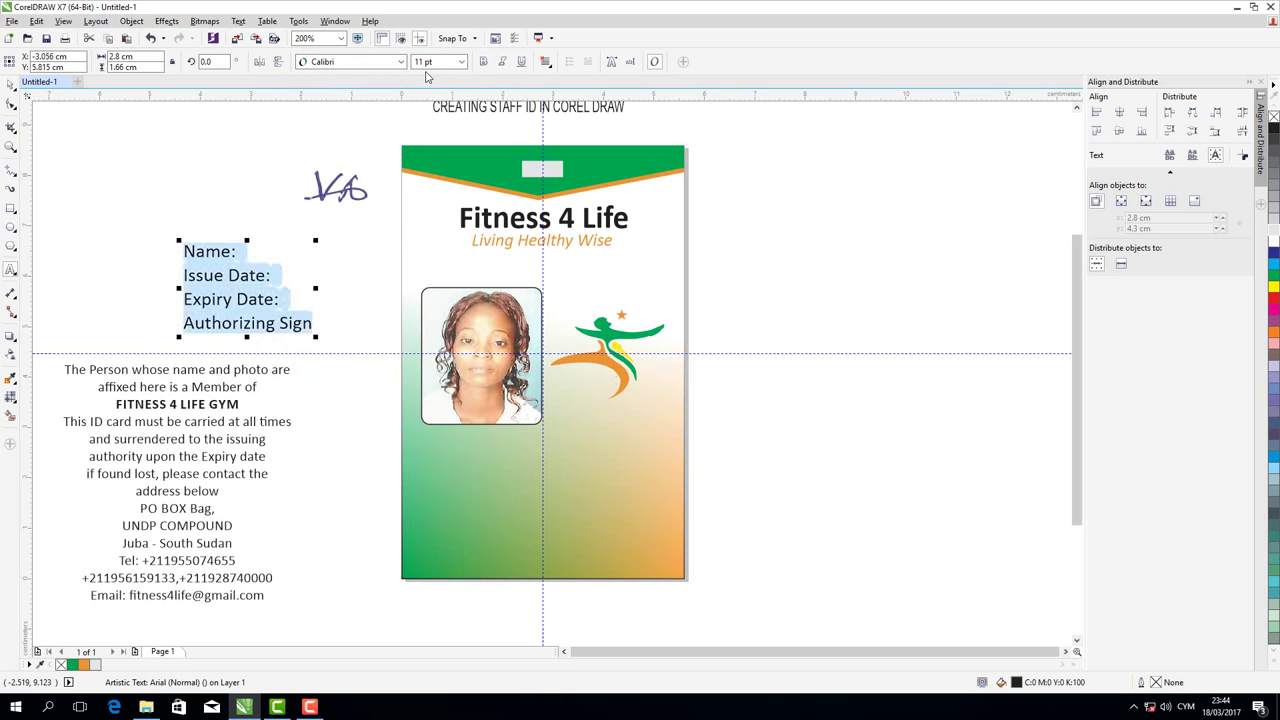
pyautogui.click(502, 62)
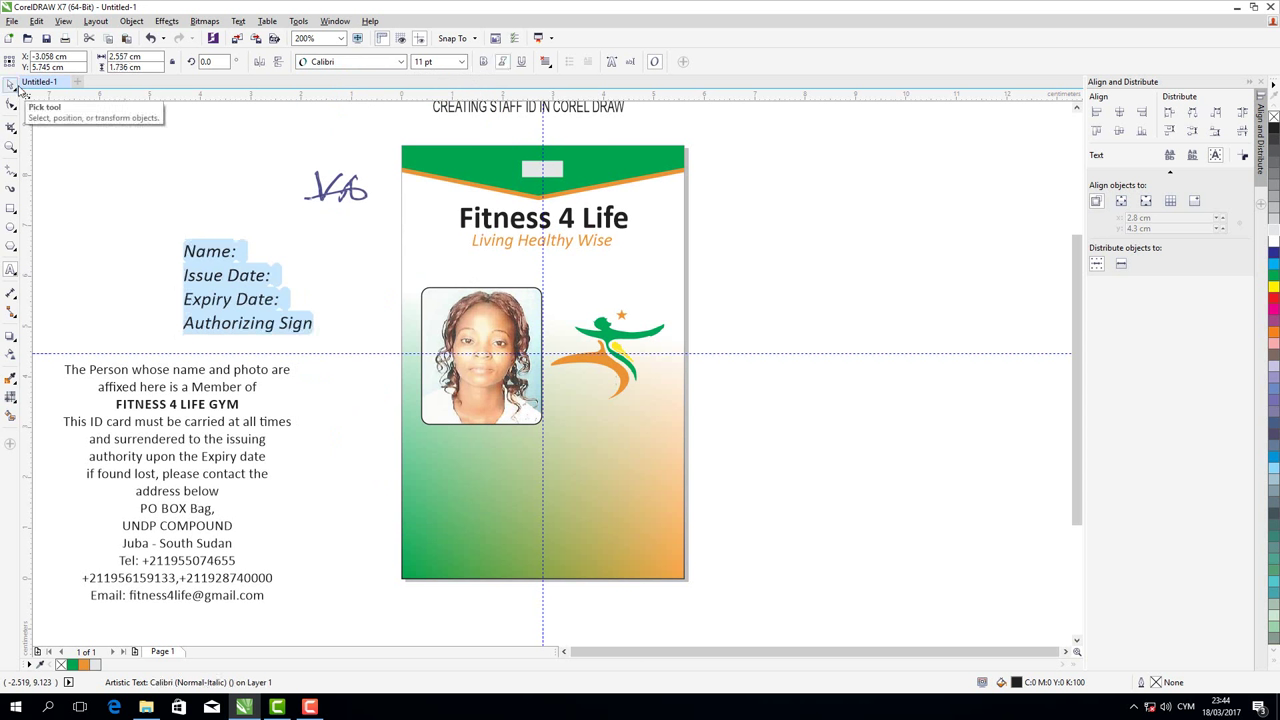
pyautogui.hotkey('ctrl', 'z')
pyautogui.click(20, 88)
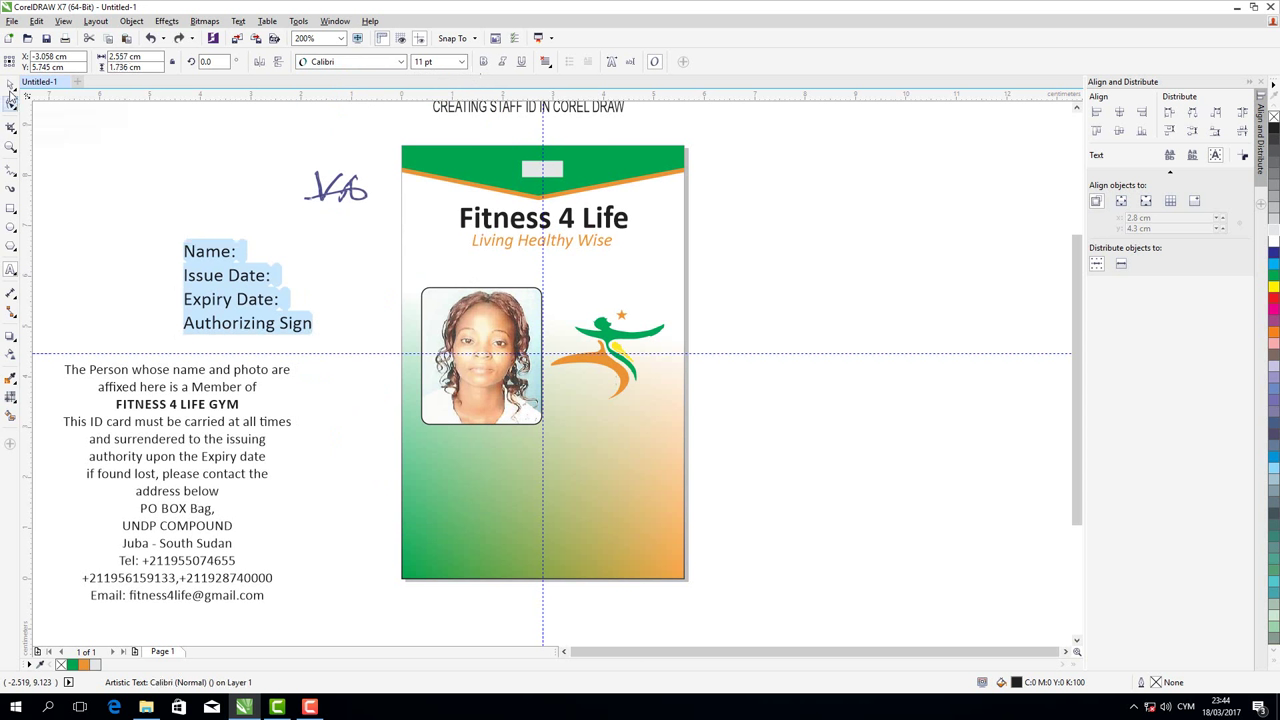
# Move the label block onto the card below the photo, aligned to a new vertical guide
pyautogui.click(246, 297)
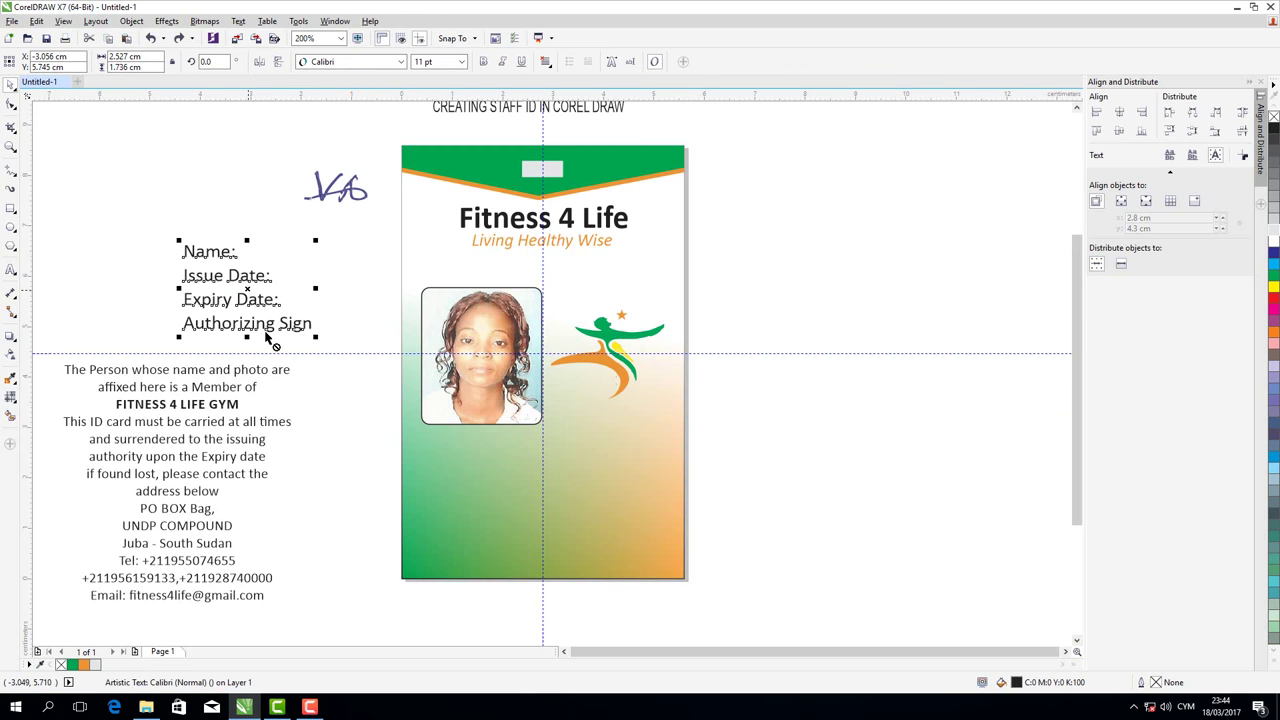
pyautogui.moveTo(250, 291); pyautogui.dragTo(484, 501)
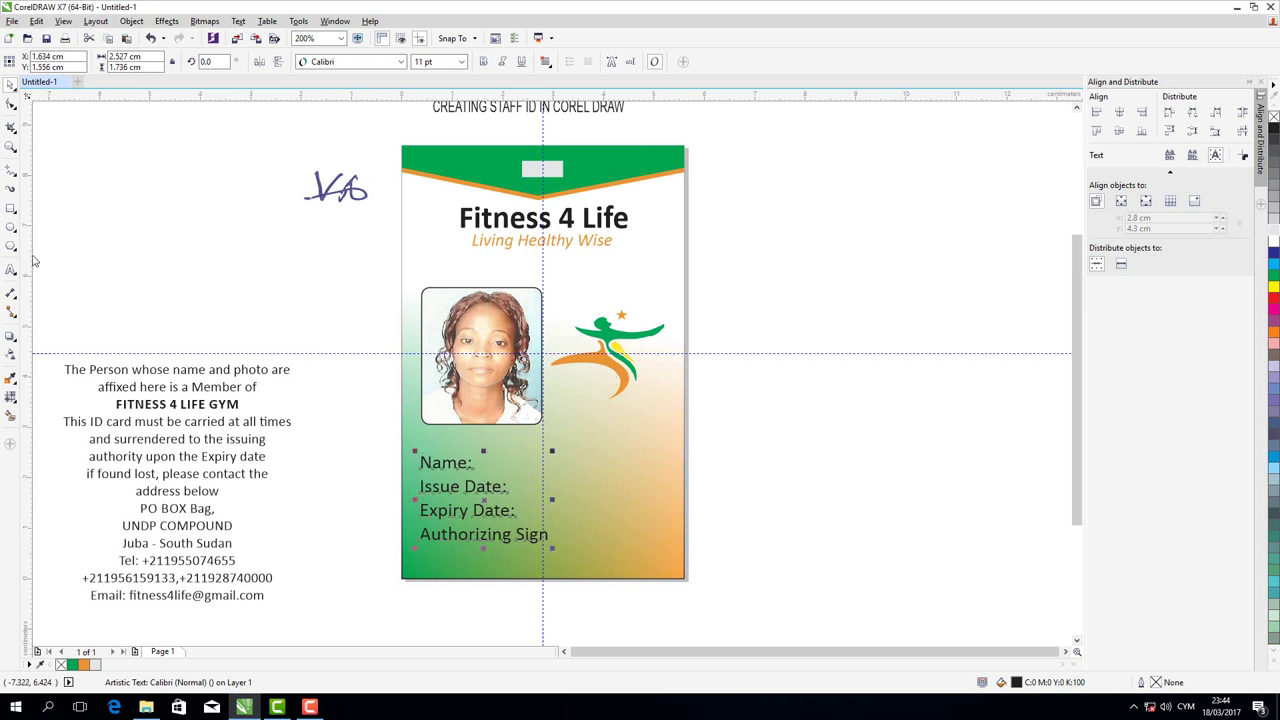
pyautogui.moveTo(28, 260); pyautogui.dragTo(257, 260)
pyautogui.moveTo(390, 260); pyautogui.dragTo(420, 256)
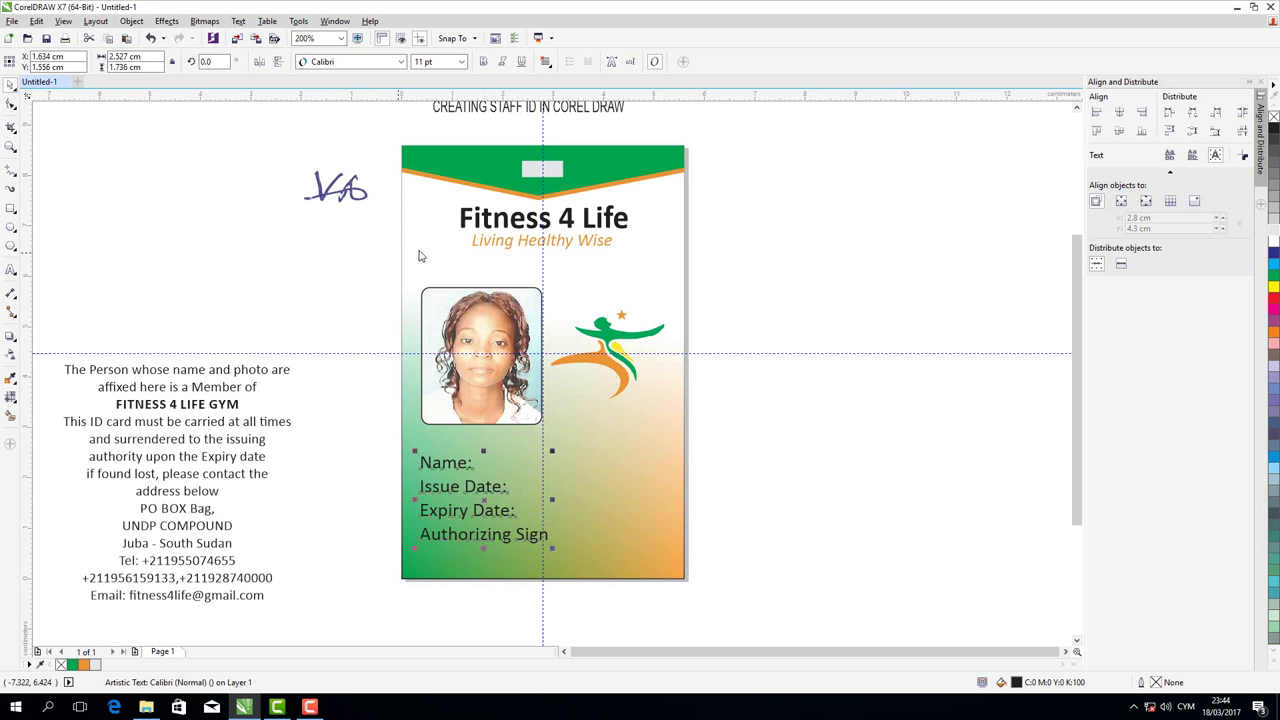
pyautogui.click(440, 468)
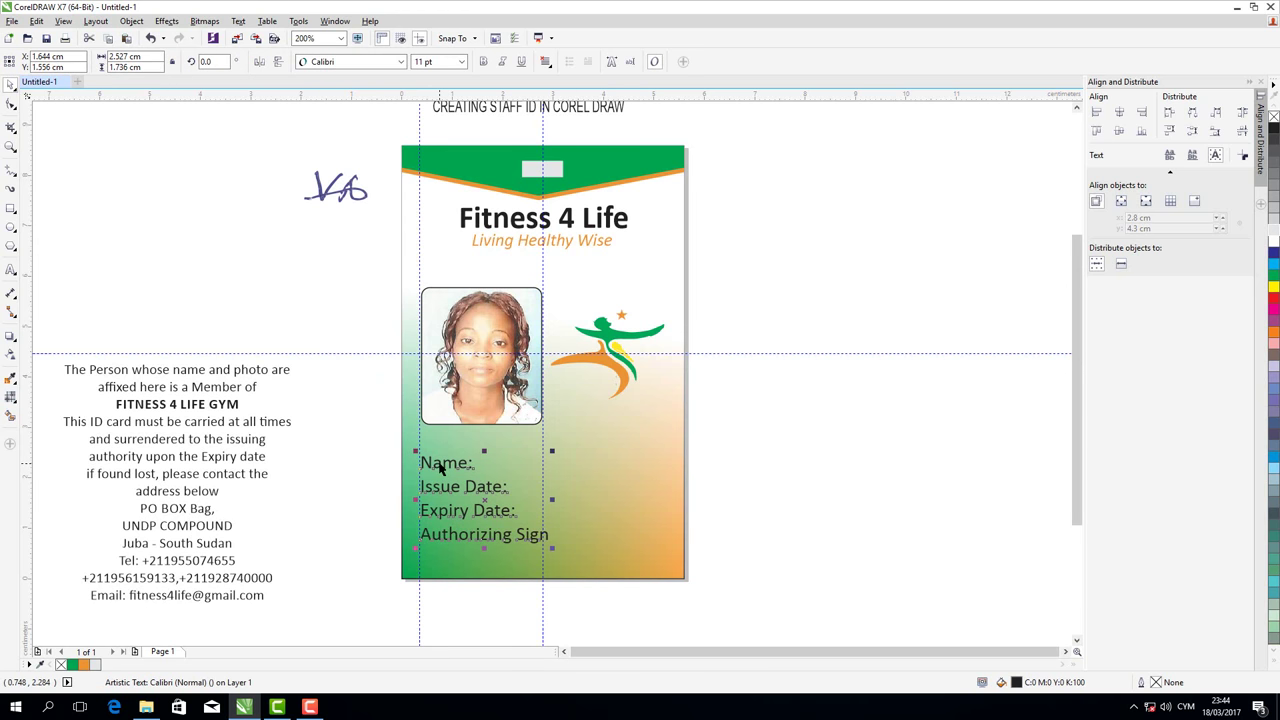
pyautogui.press('Down')
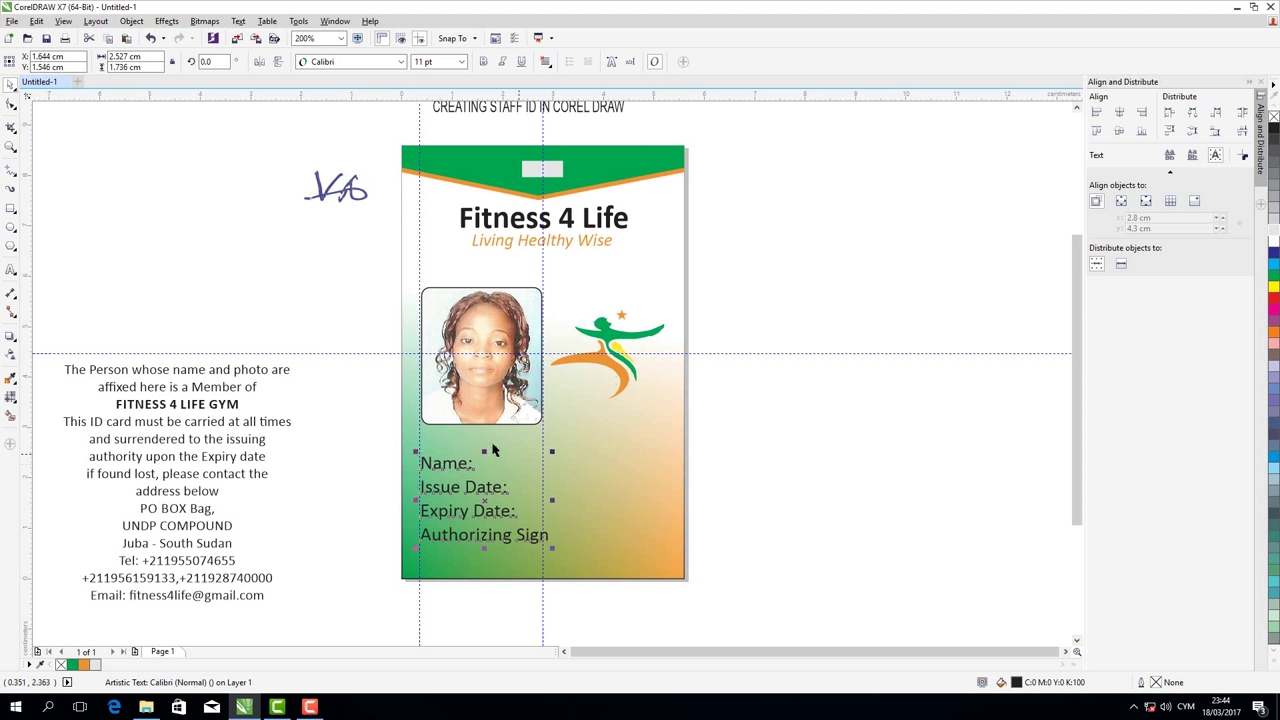
pyautogui.click(348, 314)
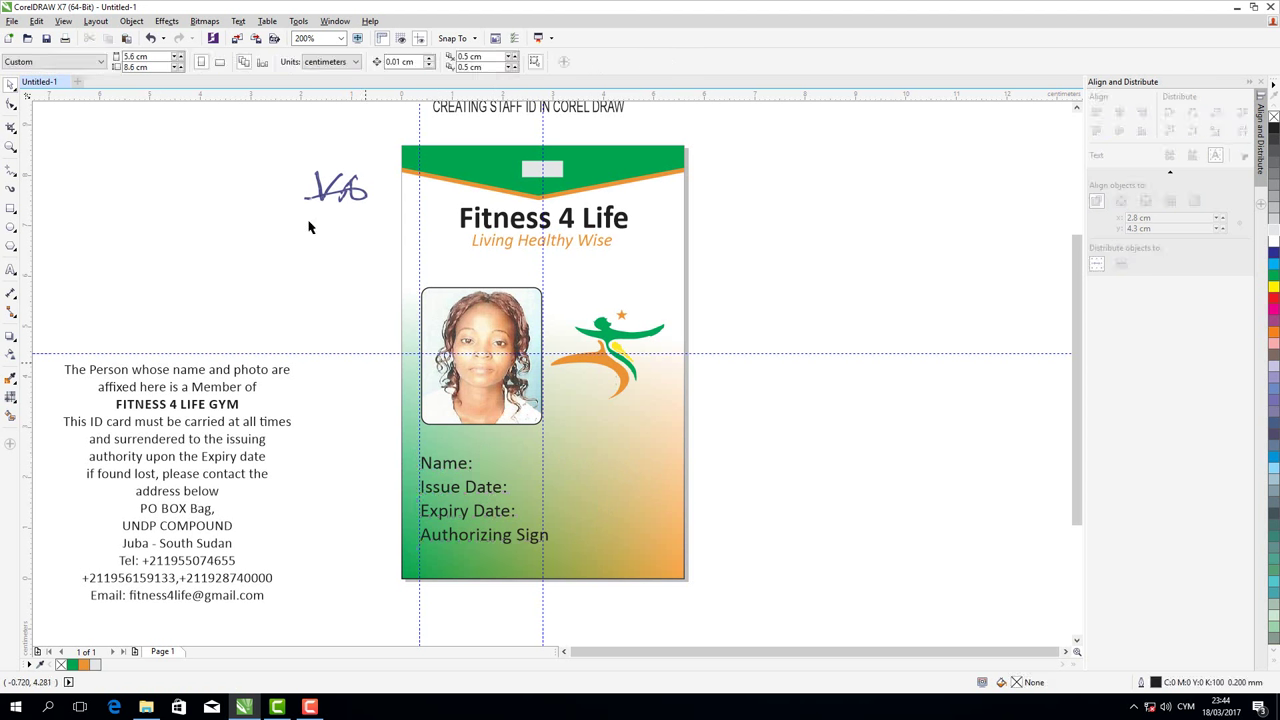
# Move the signature scribble onto the card beside Authorizing Sign
pyautogui.click(331, 188)
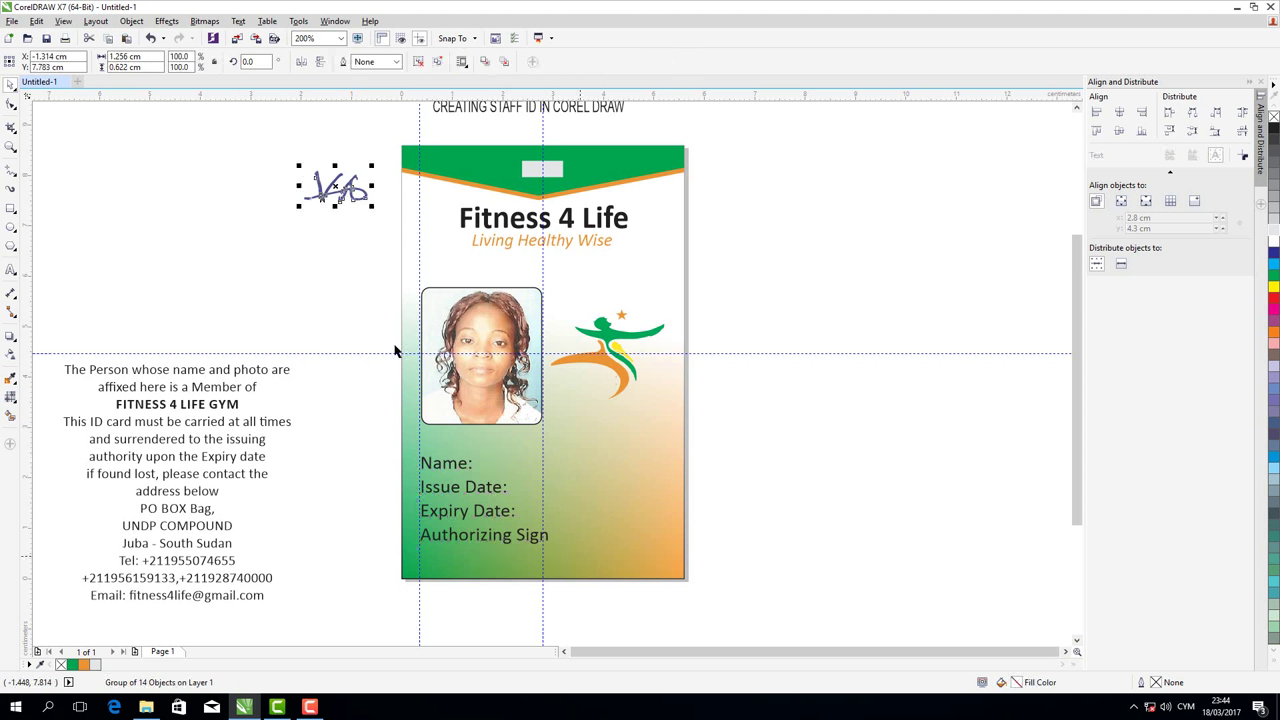
pyautogui.moveTo(335, 190)
pyautogui.mouseDown()
pyautogui.moveTo(358, 456)
pyautogui.moveTo(591, 534)
pyautogui.mouseUp()
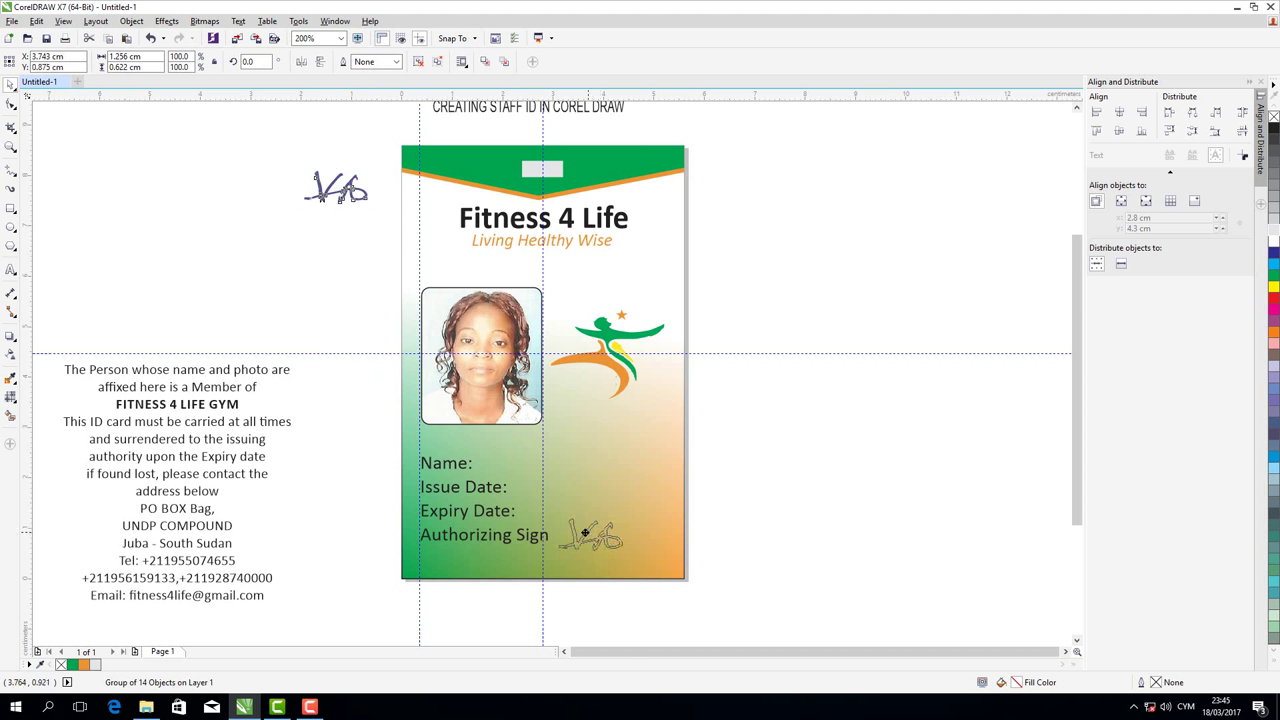
pyautogui.moveTo(591, 534); pyautogui.dragTo(582, 535)
pyautogui.click(326, 493)
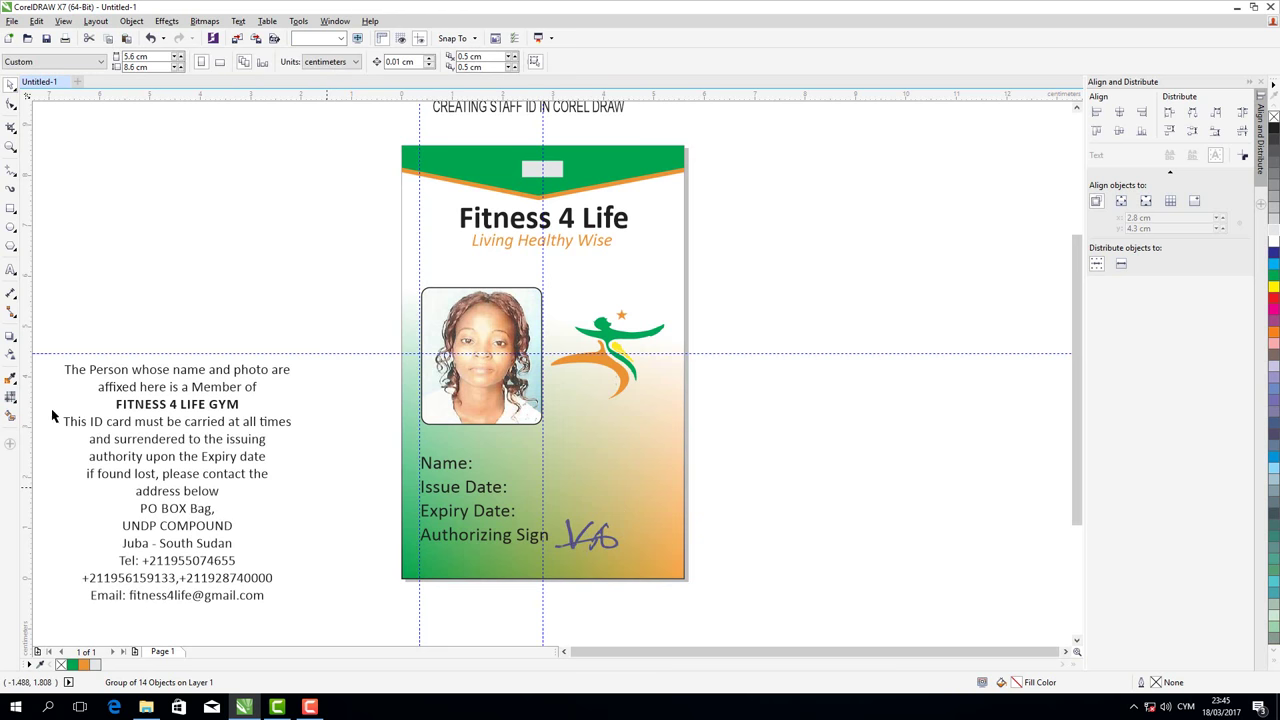
# Add a colon after 'Authorizing Sign'
pyautogui.click(11, 270)
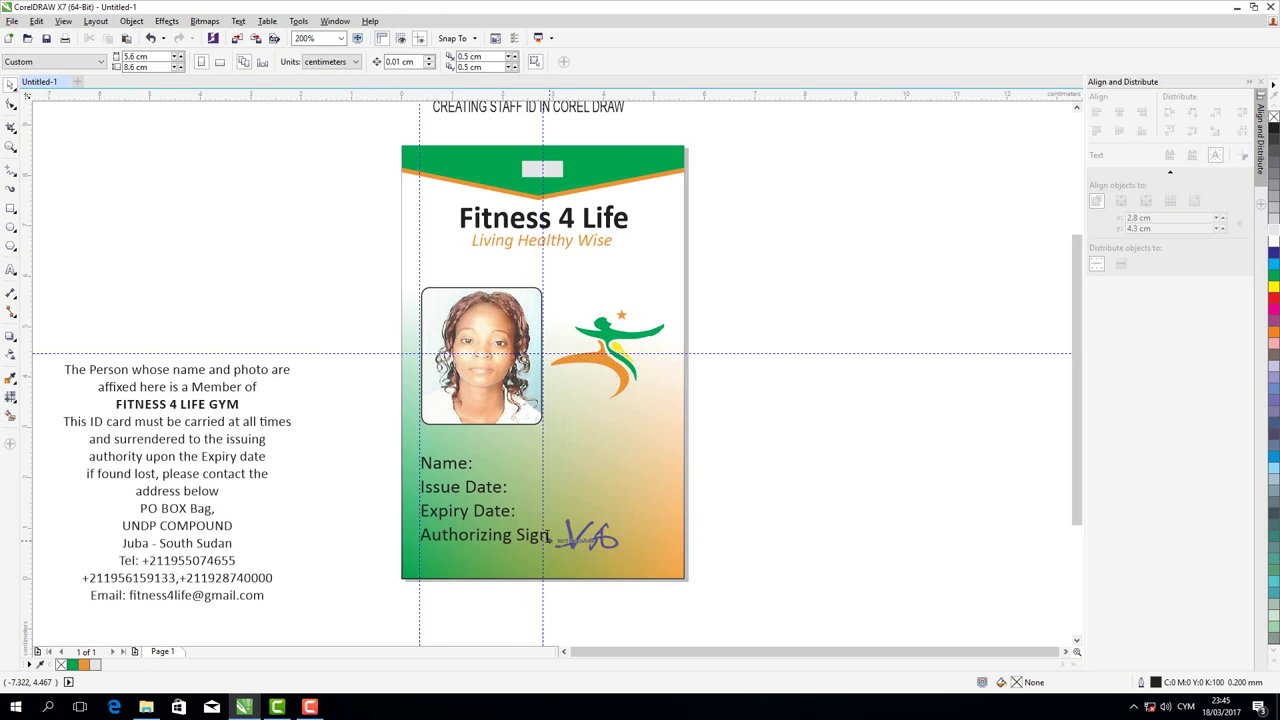
pyautogui.click(549, 536)
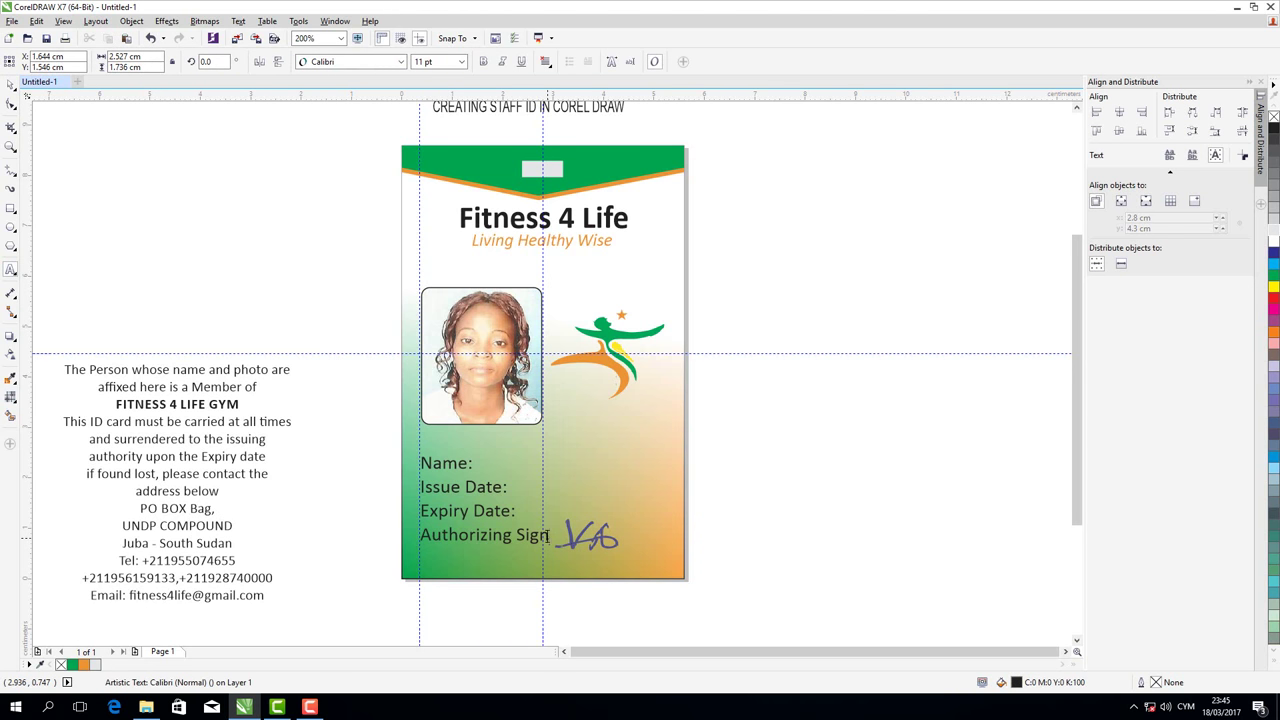
pyautogui.write(':')
pyautogui.click(655, 620)
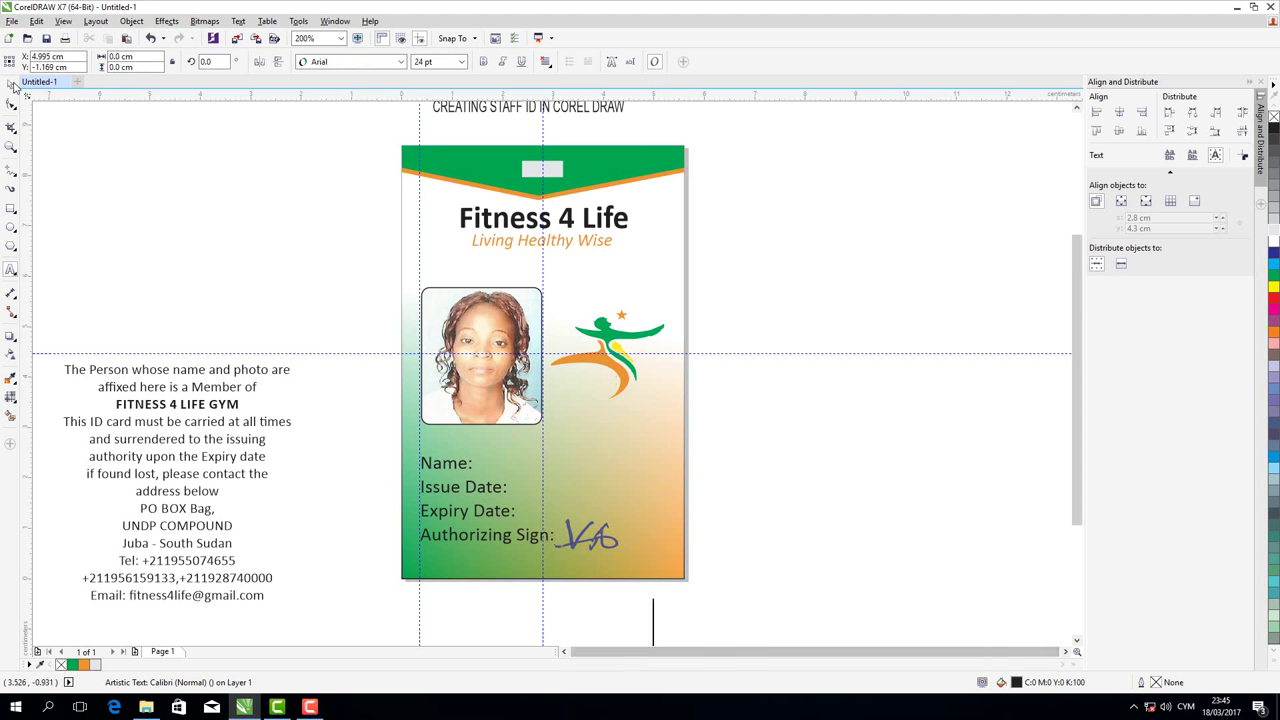
pyautogui.click(10, 85)
# Bring the labels and signature to the front of the stacking order
pyautogui.moveTo(640, 632); pyautogui.dragTo(405, 446)
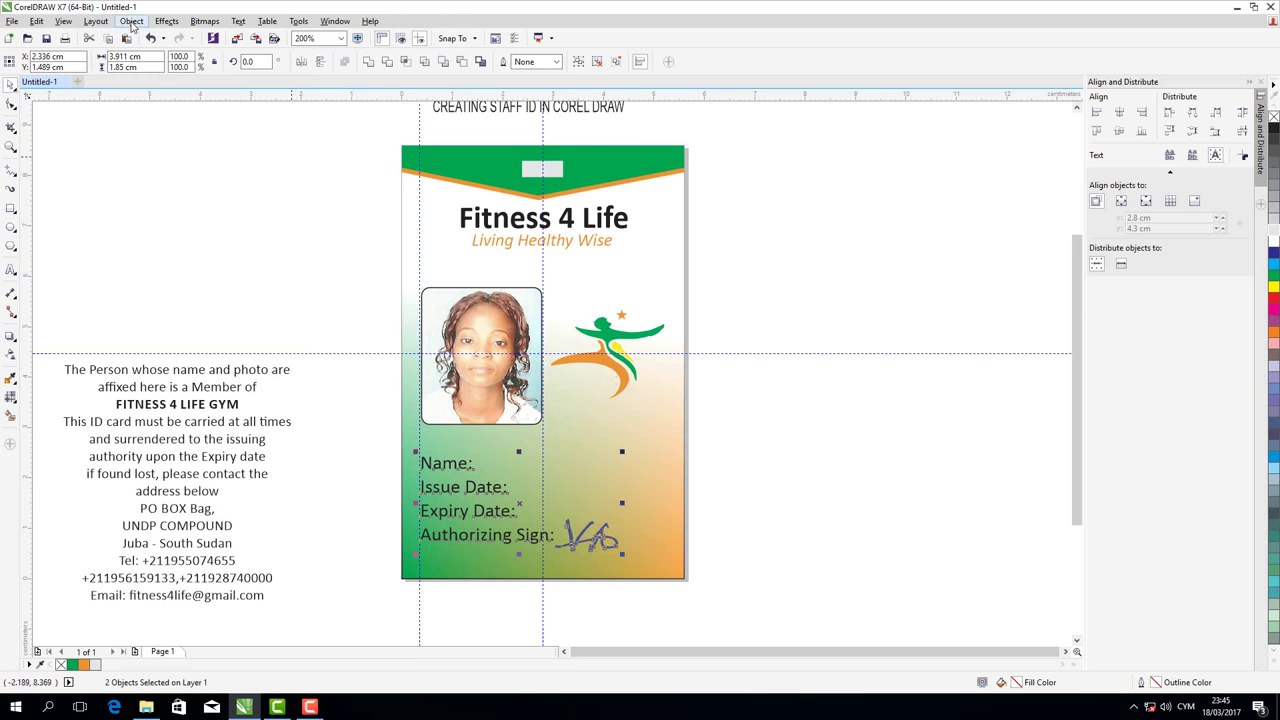
pyautogui.click(131, 22)
pyautogui.moveTo(149, 187)
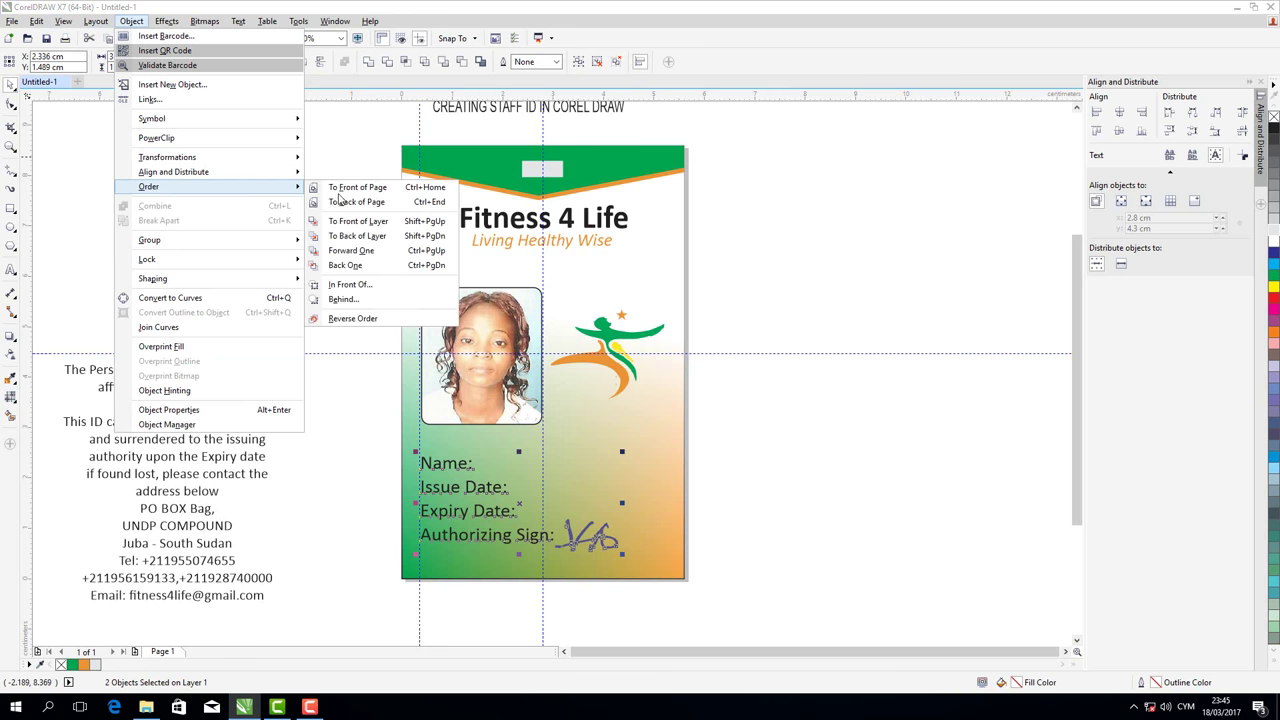
pyautogui.click(350, 188)
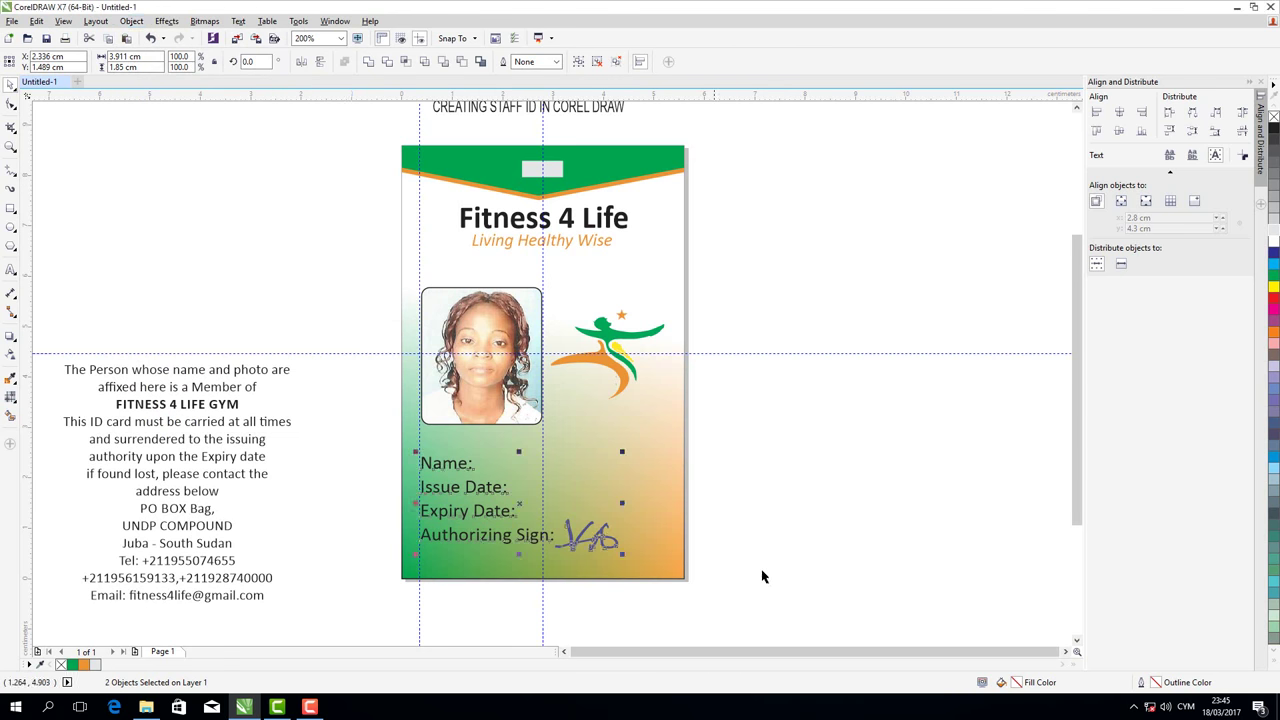
pyautogui.press('Escape')
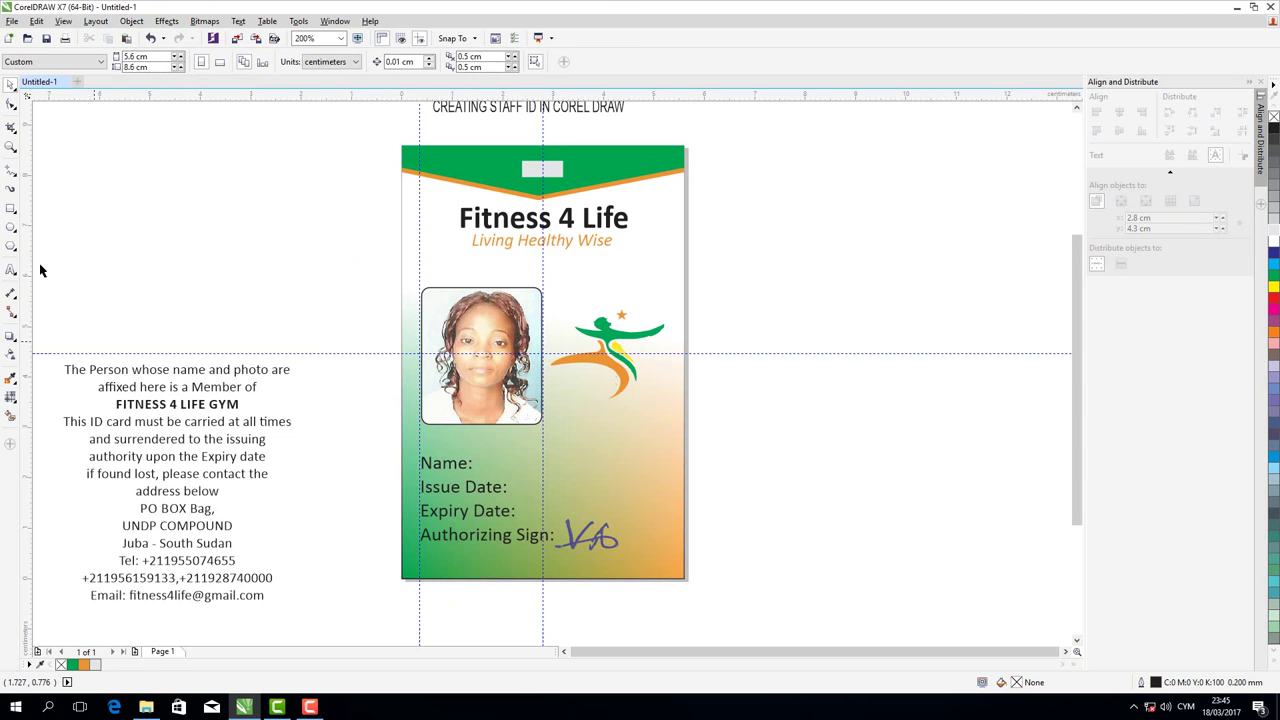
# Type the staff member's full name after Name: and make it bold
pyautogui.press('F8')
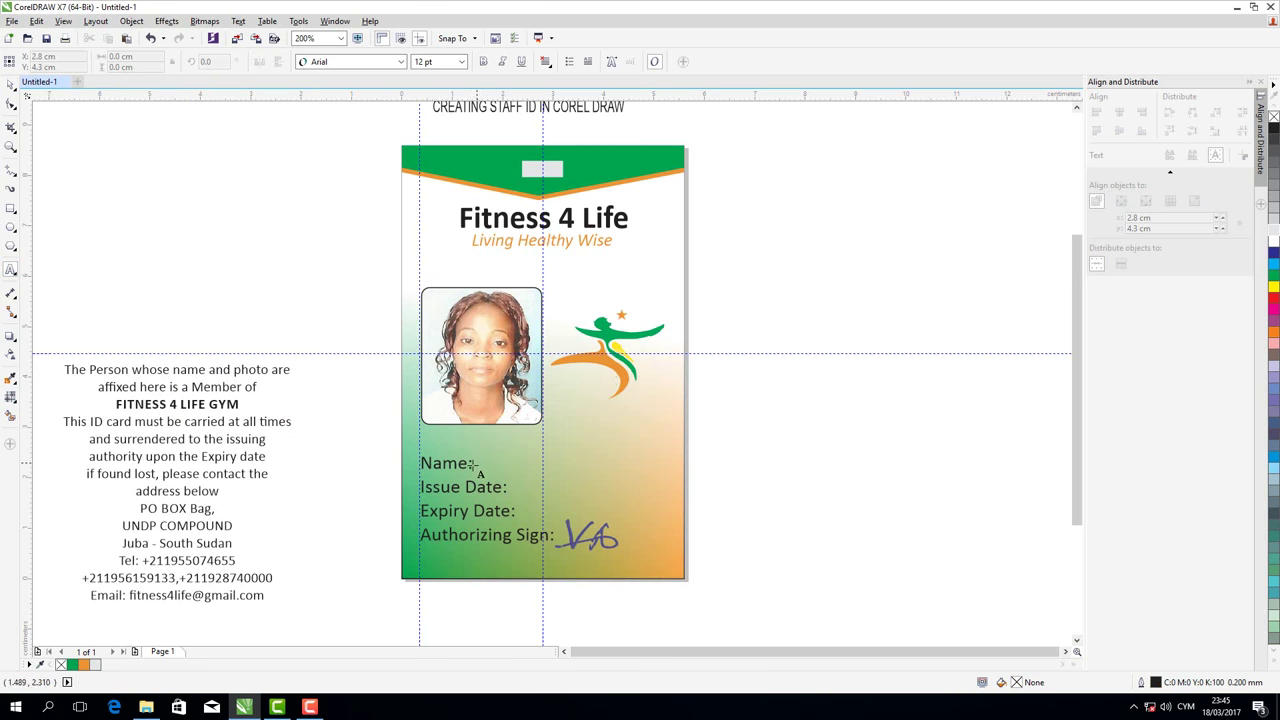
pyautogui.click(507, 469)
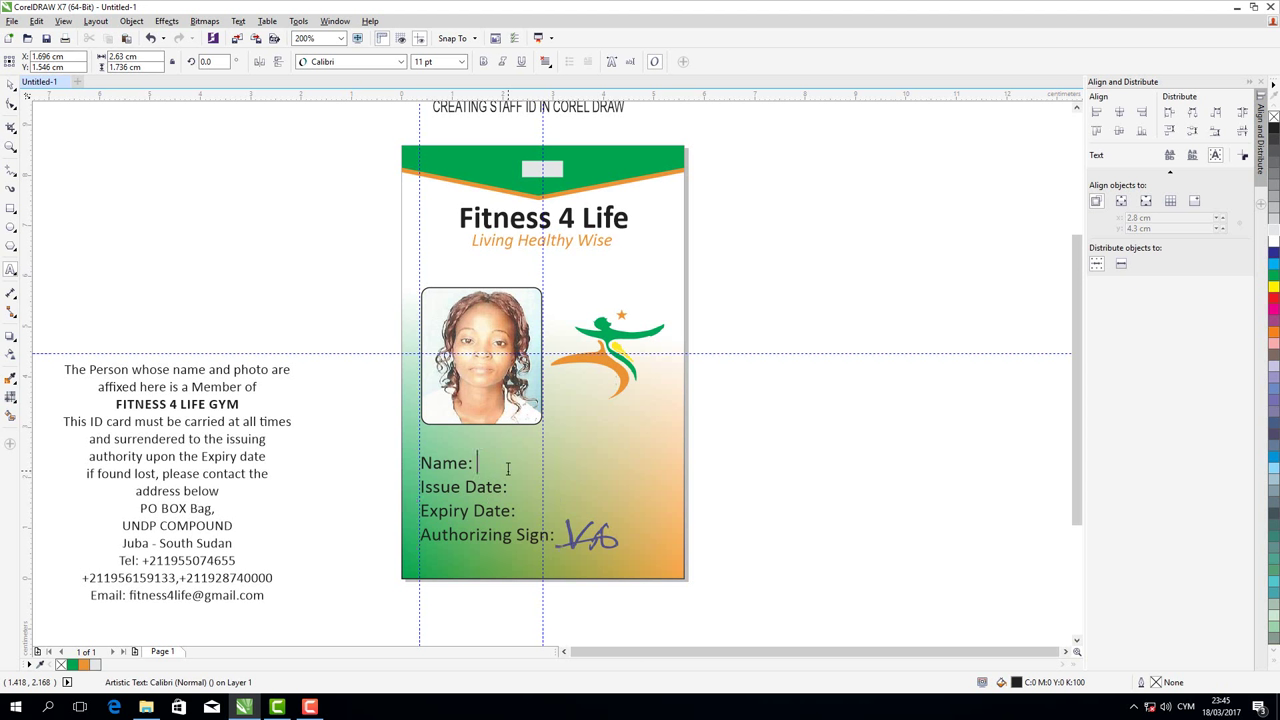
pyautogui.write('K')
pyautogui.write('AYZ ')
pyautogui.write('J')
pyautogui.write('OBSO')
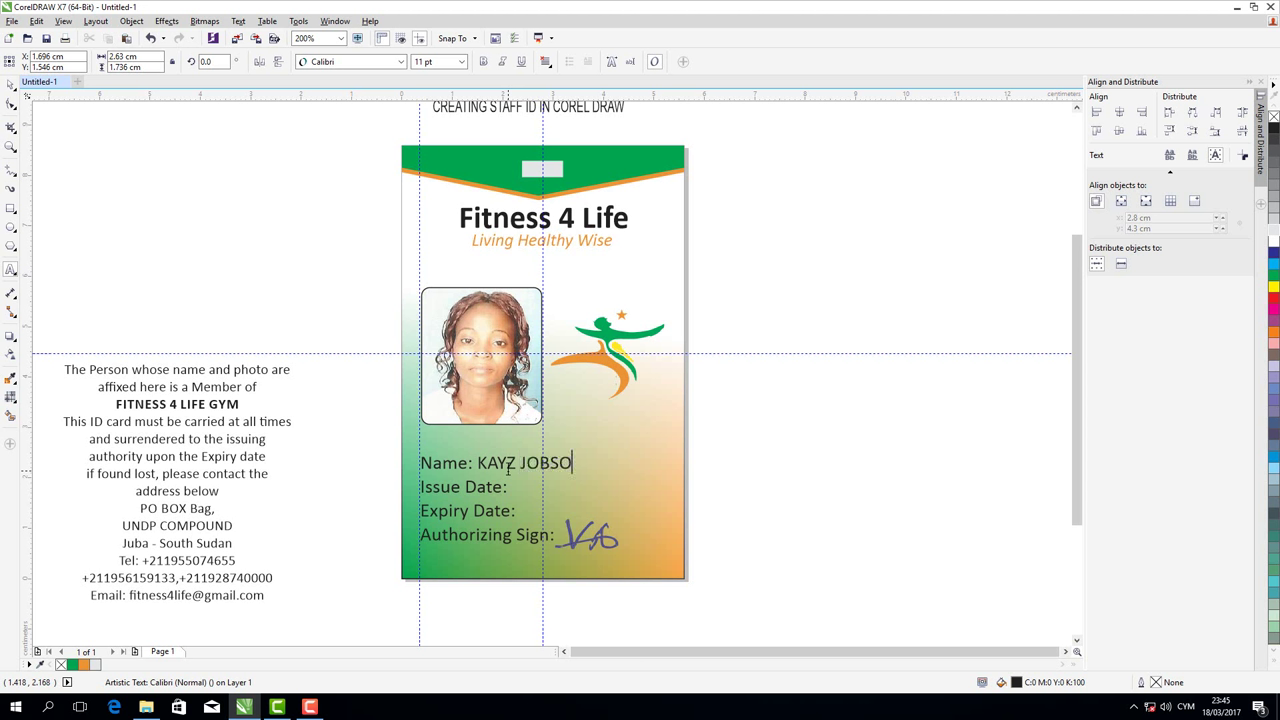
pyautogui.write('N')
pyautogui.moveTo(586, 462); pyautogui.dragTo(477, 462)
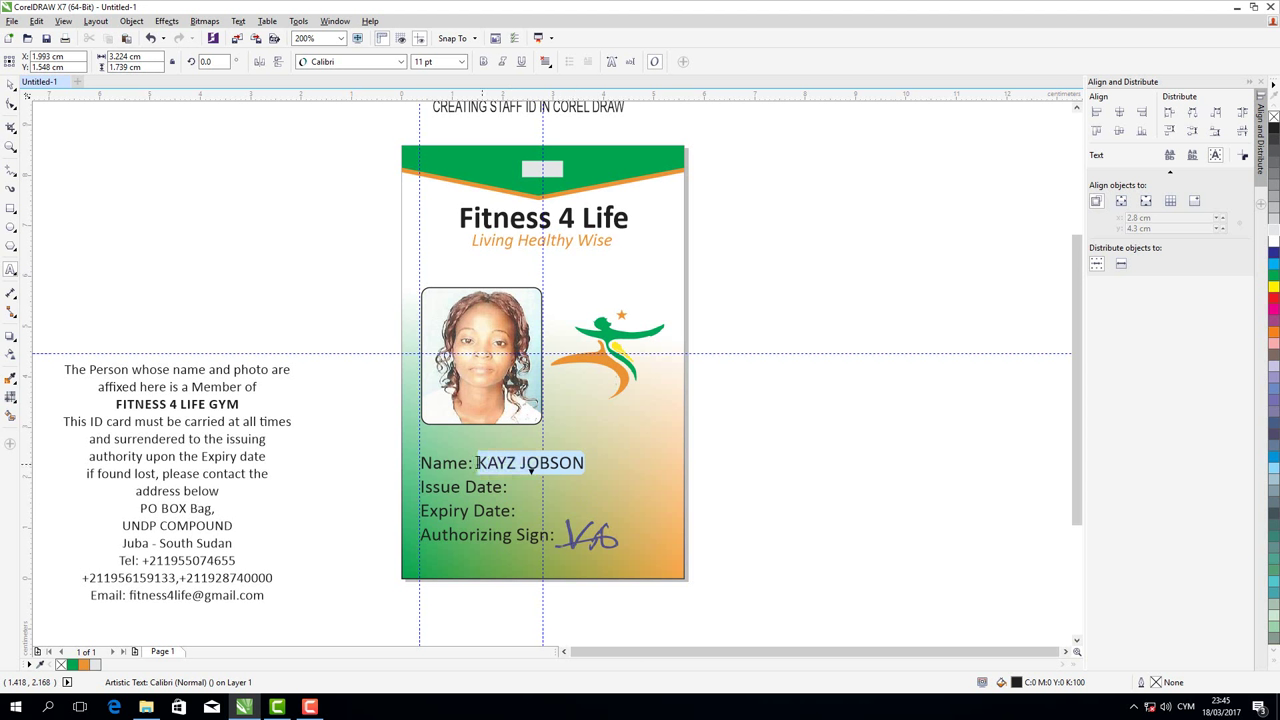
pyautogui.click(484, 64)
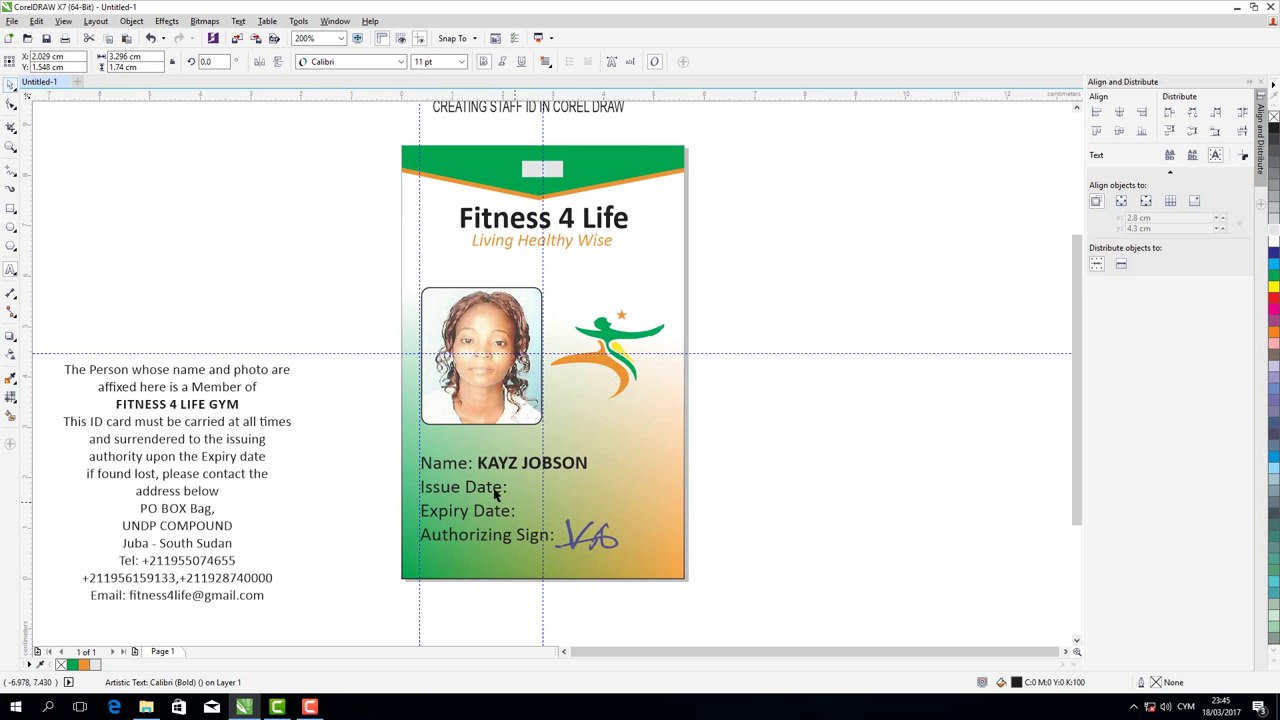
pyautogui.press('Escape')
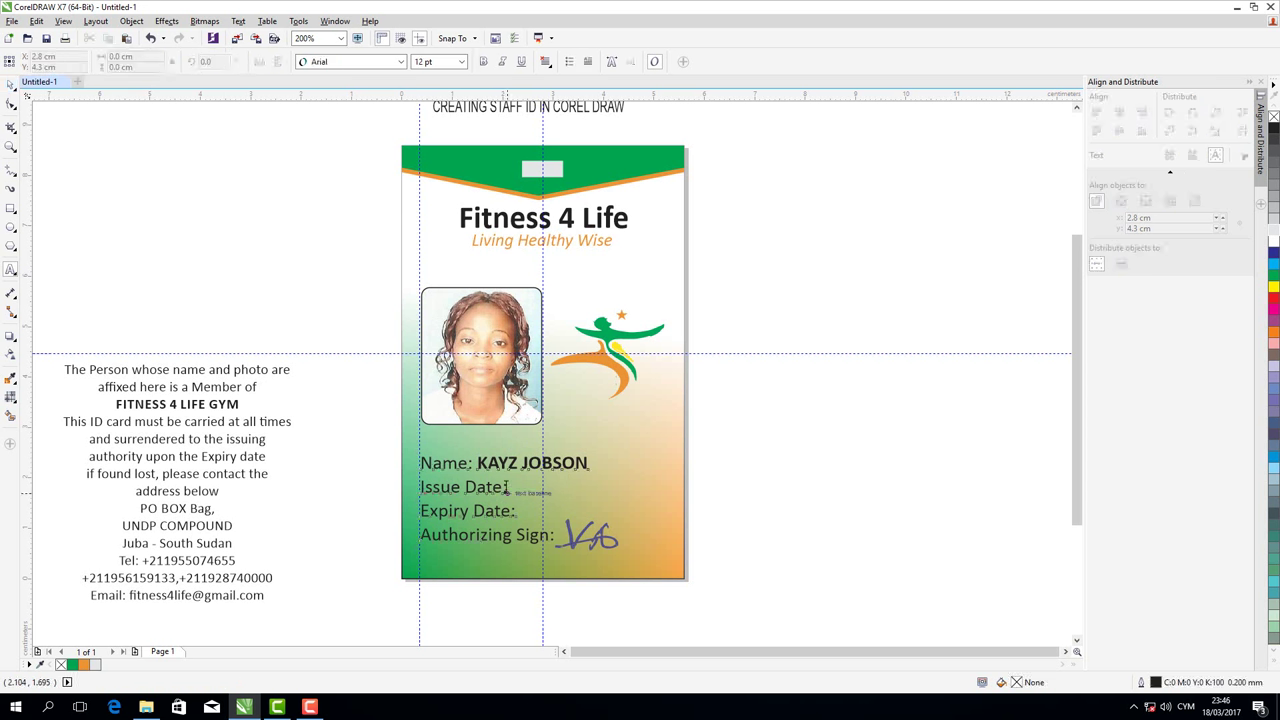
# Fill in Issue Date 'Dec 3rd 2017' and Expiry Date 'Dec 3rd 2018'
pyautogui.click(507, 487)
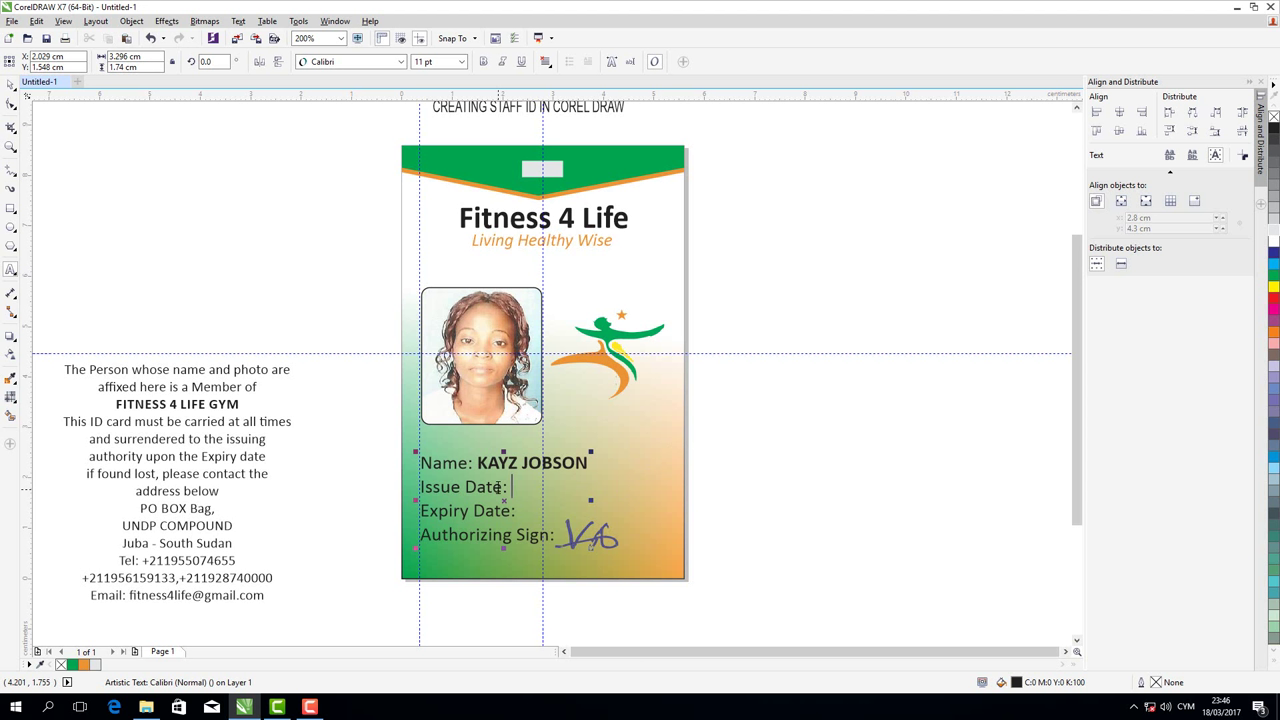
pyautogui.write('d')
pyautogui.press('BackSpace')
pyautogui.write('D')
pyautogui.write('ec ')
pyautogui.write('3r')
pyautogui.write('d')
pyautogui.write(' 2017')
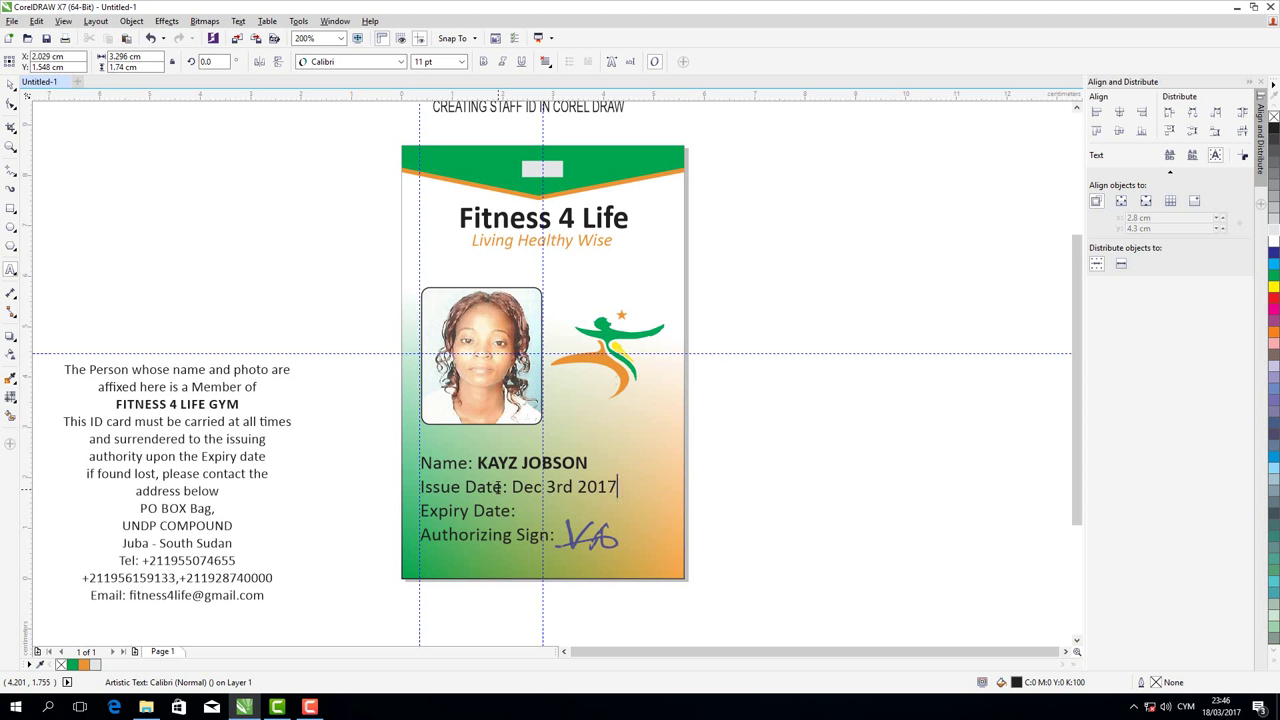
pyautogui.click(518, 511)
pyautogui.write('De')
pyautogui.write('c')
pyautogui.write(' 3r')
pyautogui.write('d 2')
pyautogui.write('018')
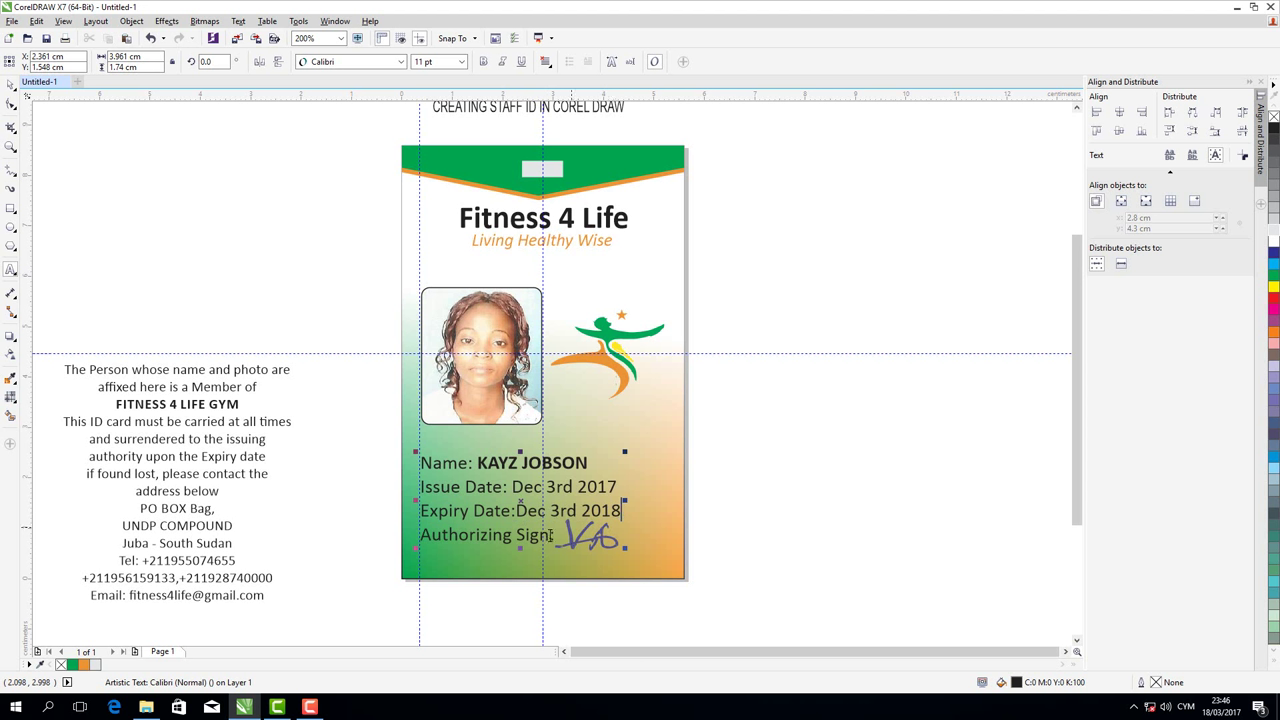
pyautogui.moveTo(559, 534); pyautogui.dragTo(549, 534)
pyautogui.hotkey('ctrl', 'a')
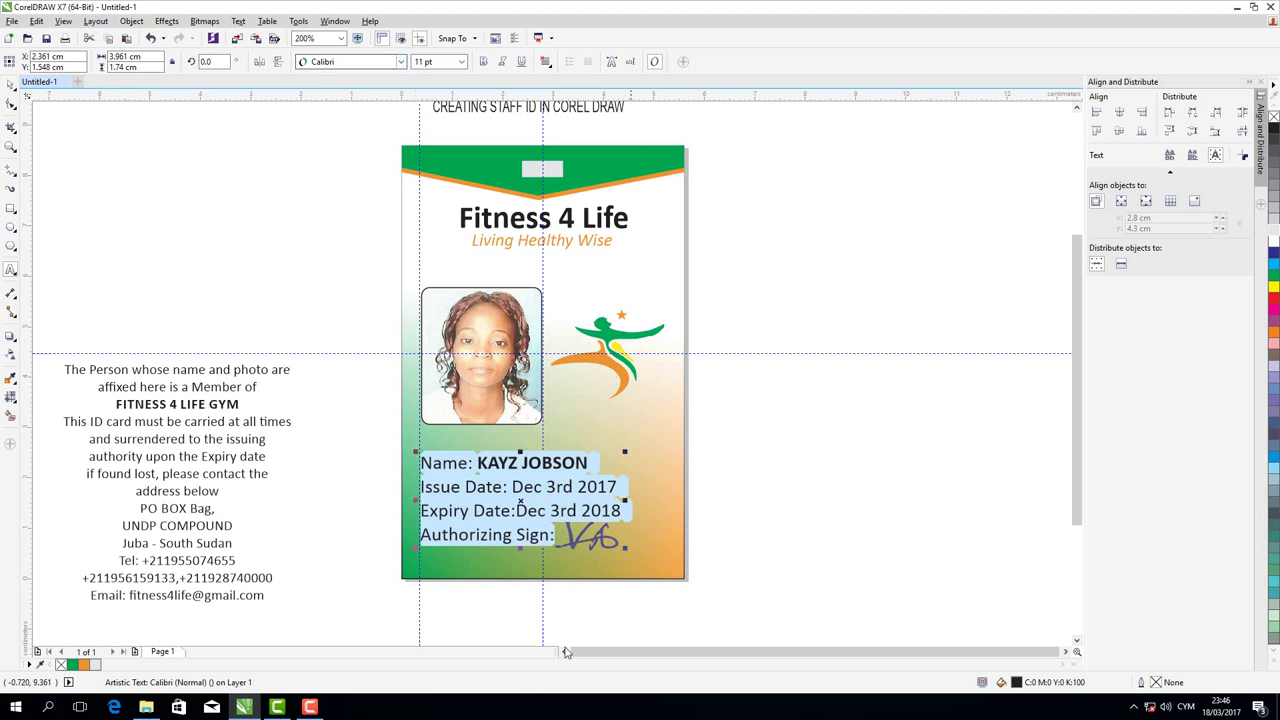
# Apply the Dosis font to the whole card details block, then deselect everything
pyautogui.hscroll(-1, 569, 653)
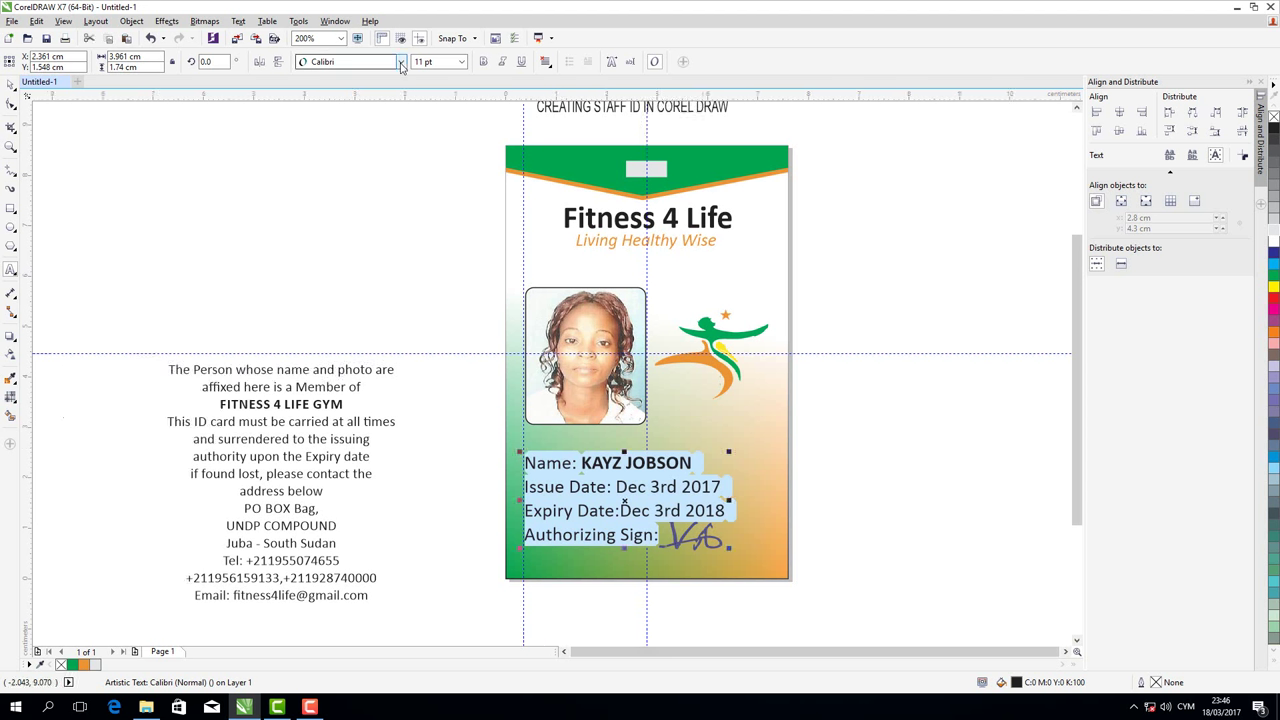
pyautogui.click(400, 63)
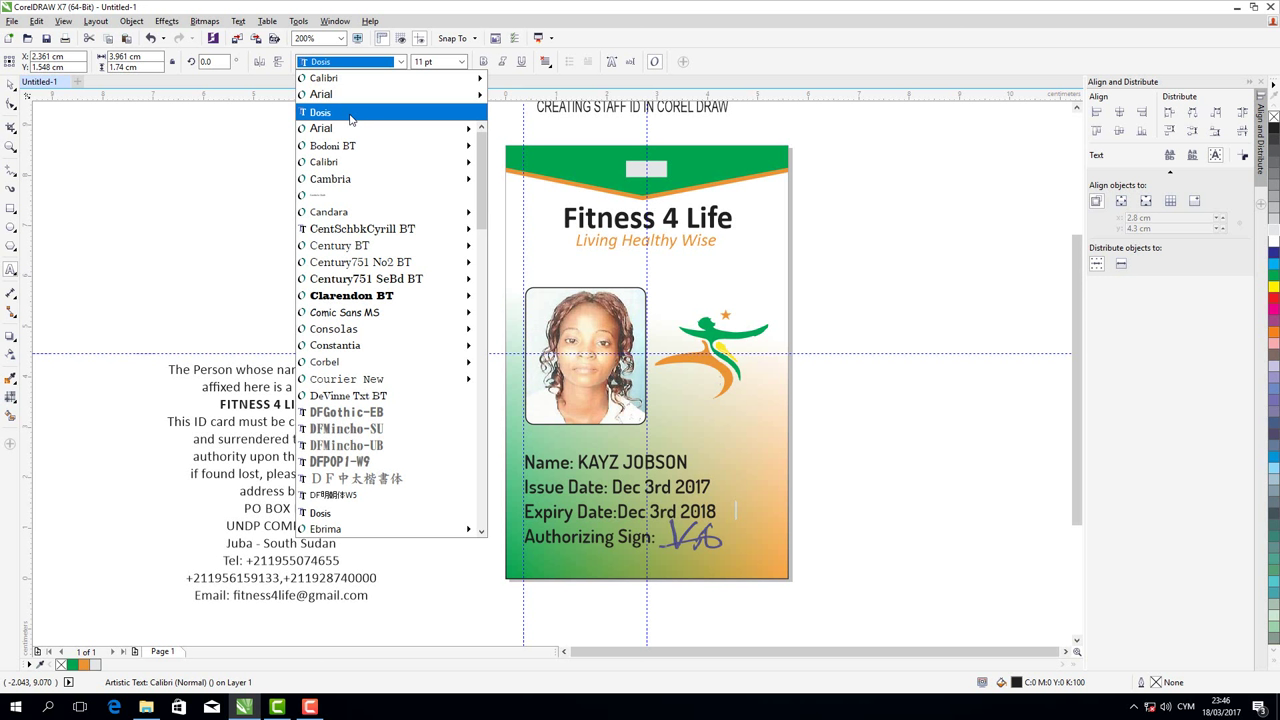
pyautogui.click(351, 113)
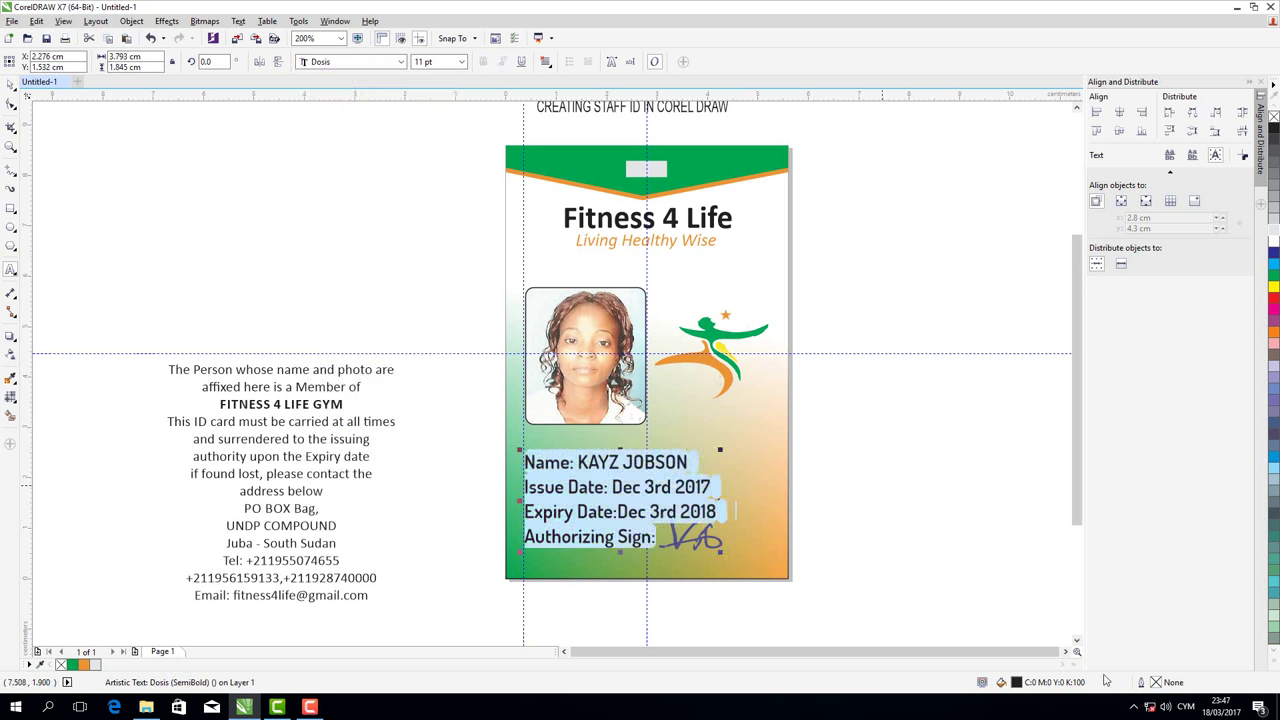
pyautogui.hscroll(1, 1074, 658)
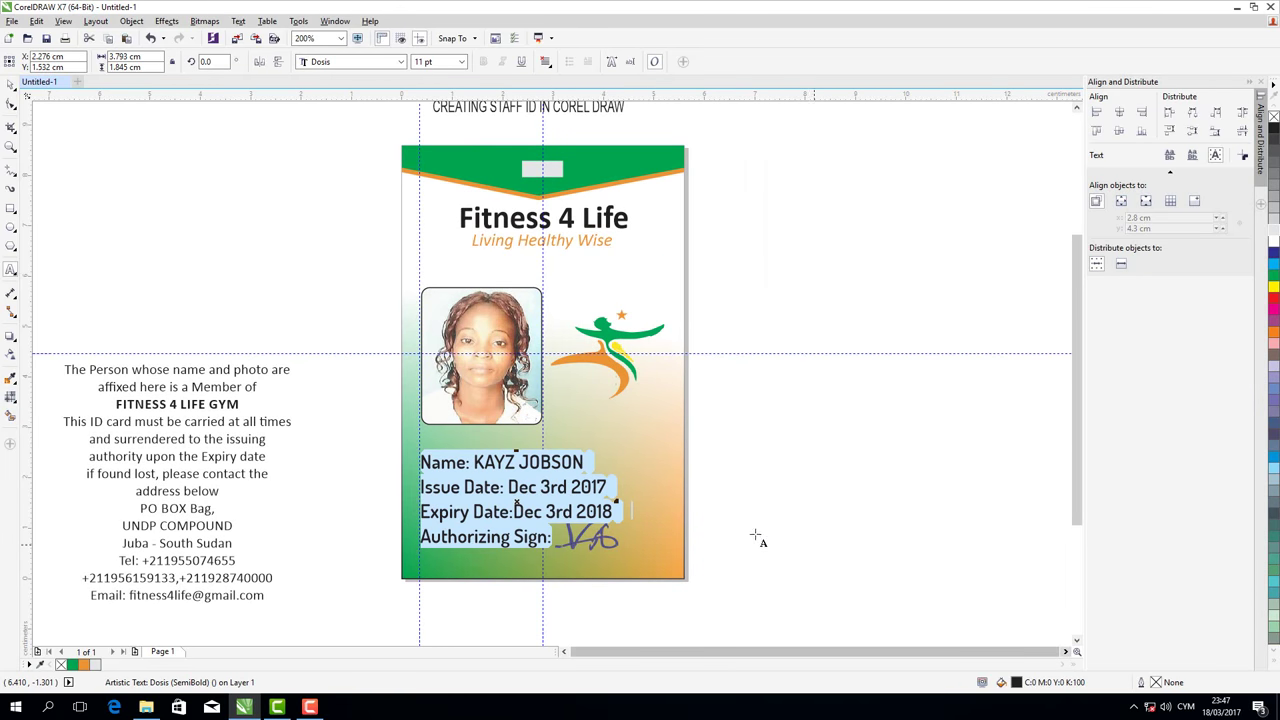
pyautogui.click(810, 530)
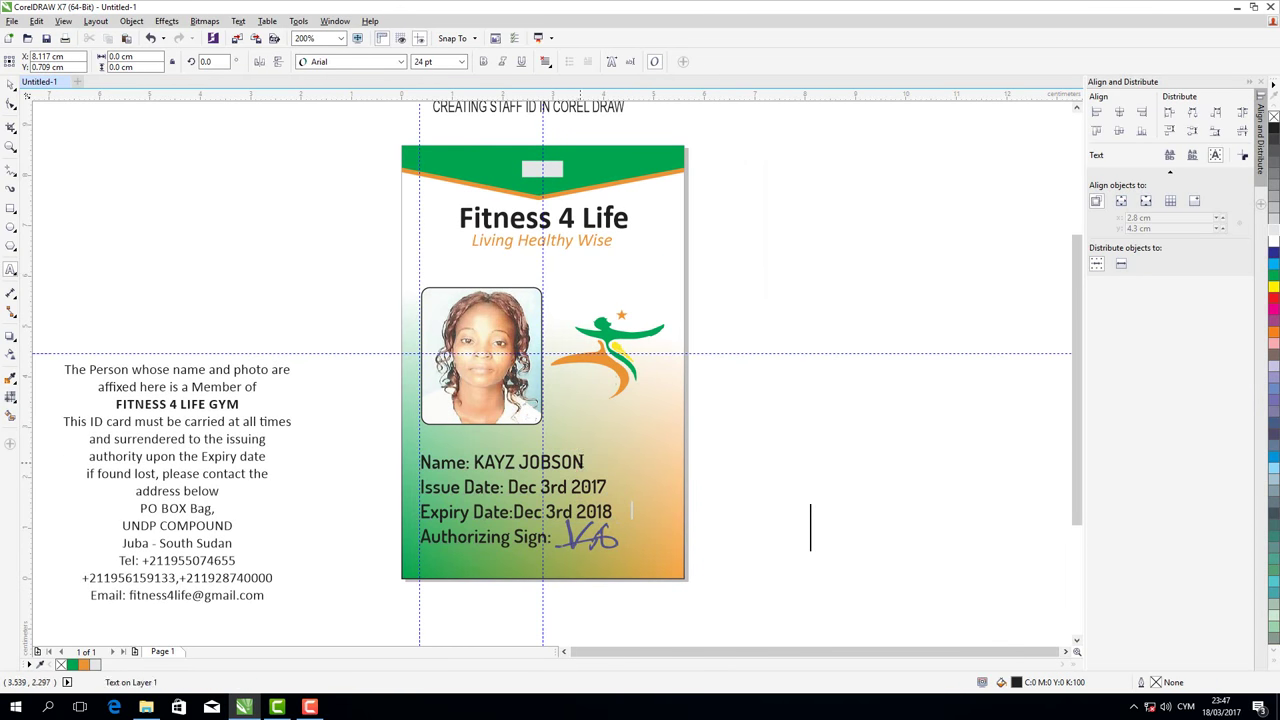
pyautogui.moveTo(586, 462); pyautogui.dragTo(474, 462)
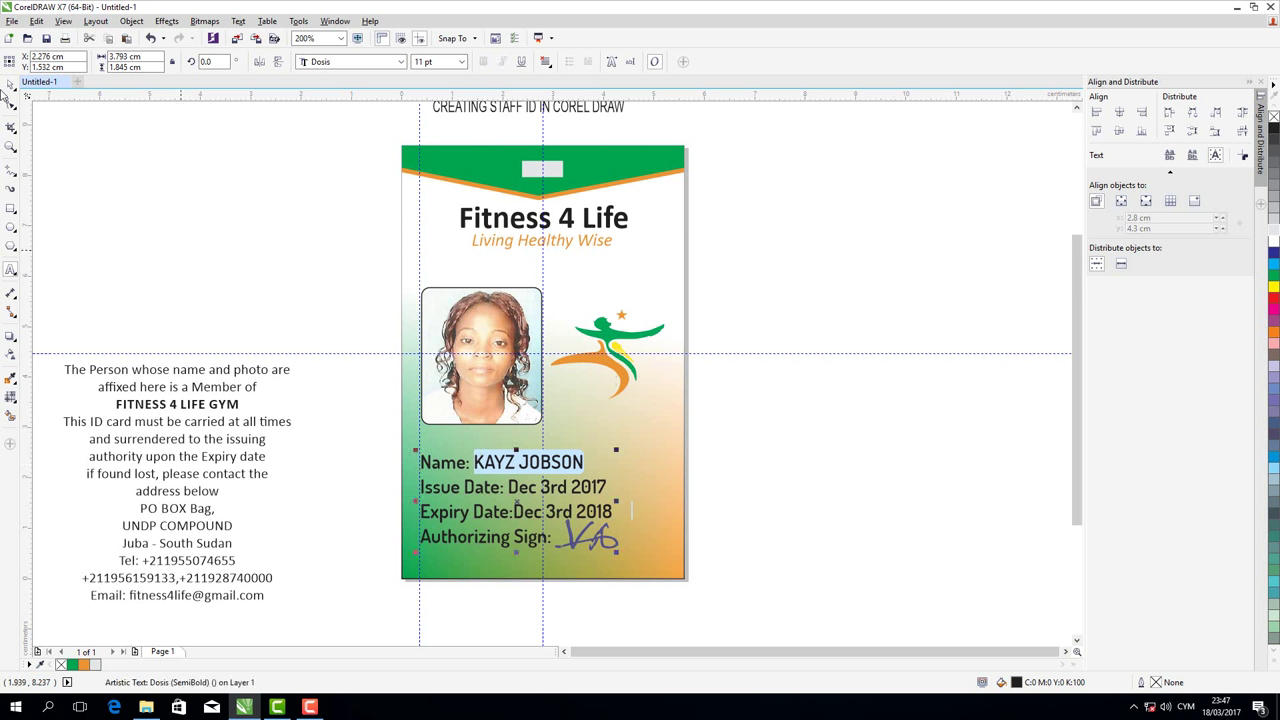
pyautogui.click(10, 88)
pyautogui.click(147, 175)
pyautogui.click(322, 292)
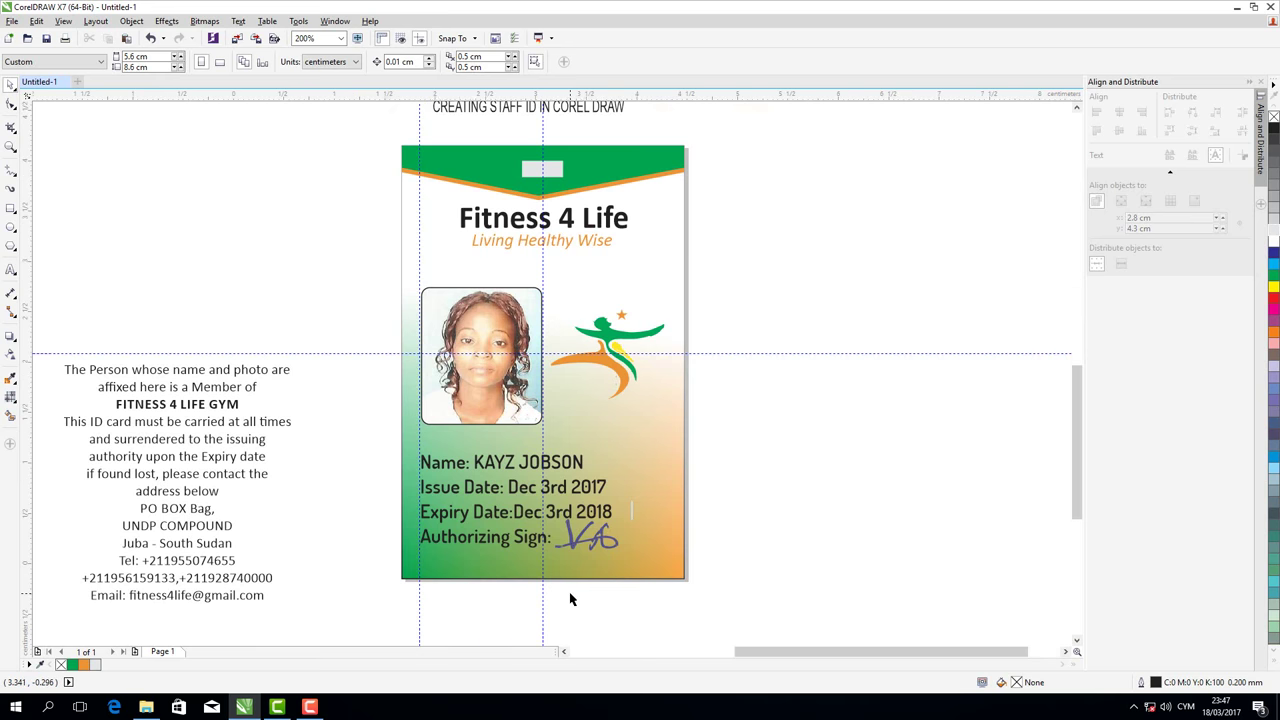
# Recolour the signature from cyan to a dark blue in the Edit Fill dialog
pyautogui.scroll(1, 575, 590)
pyautogui.click(620, 497)
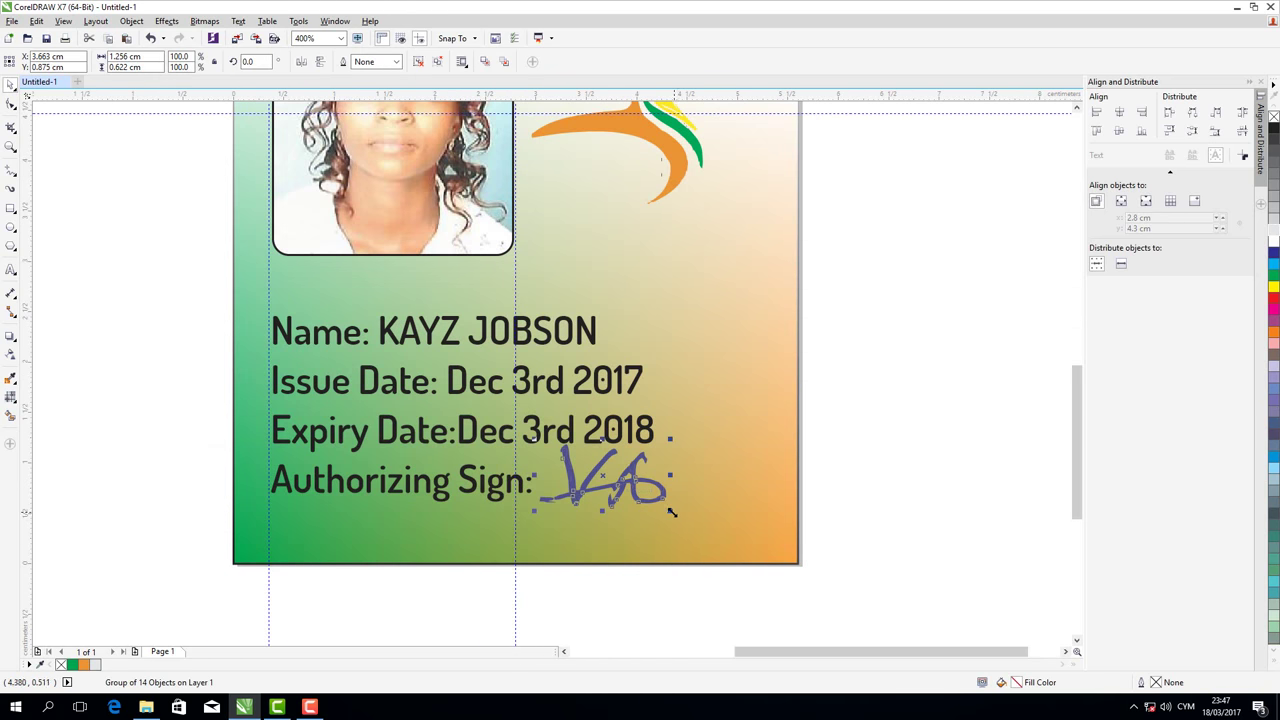
pyautogui.click(1275, 264)
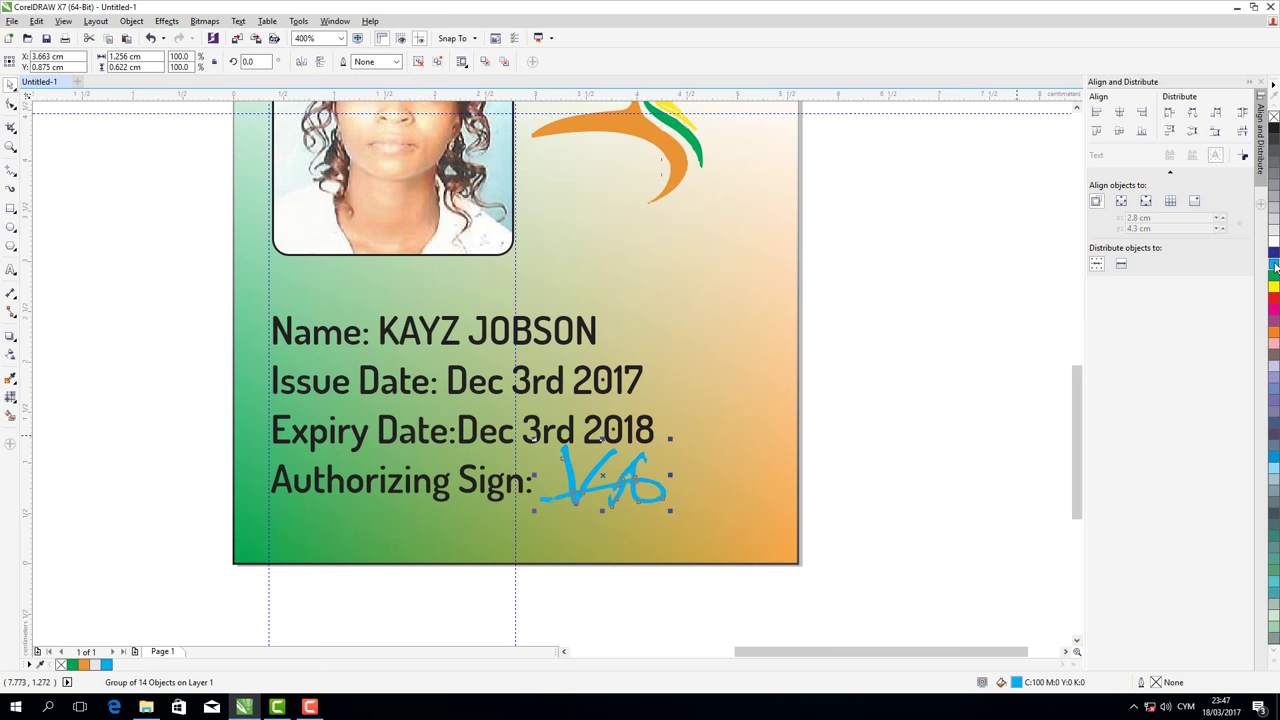
pyautogui.doubleClick(1016, 683)
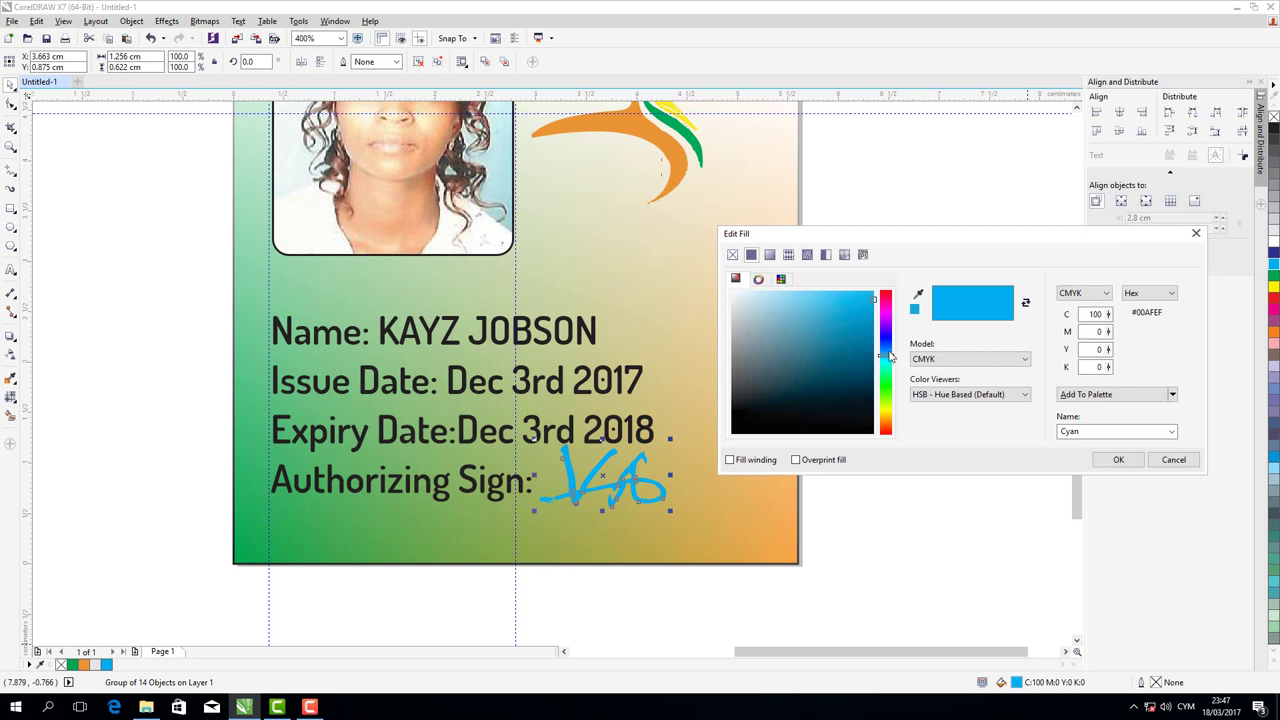
pyautogui.moveTo(889, 357); pyautogui.dragTo(854, 357)
pyautogui.click(856, 334)
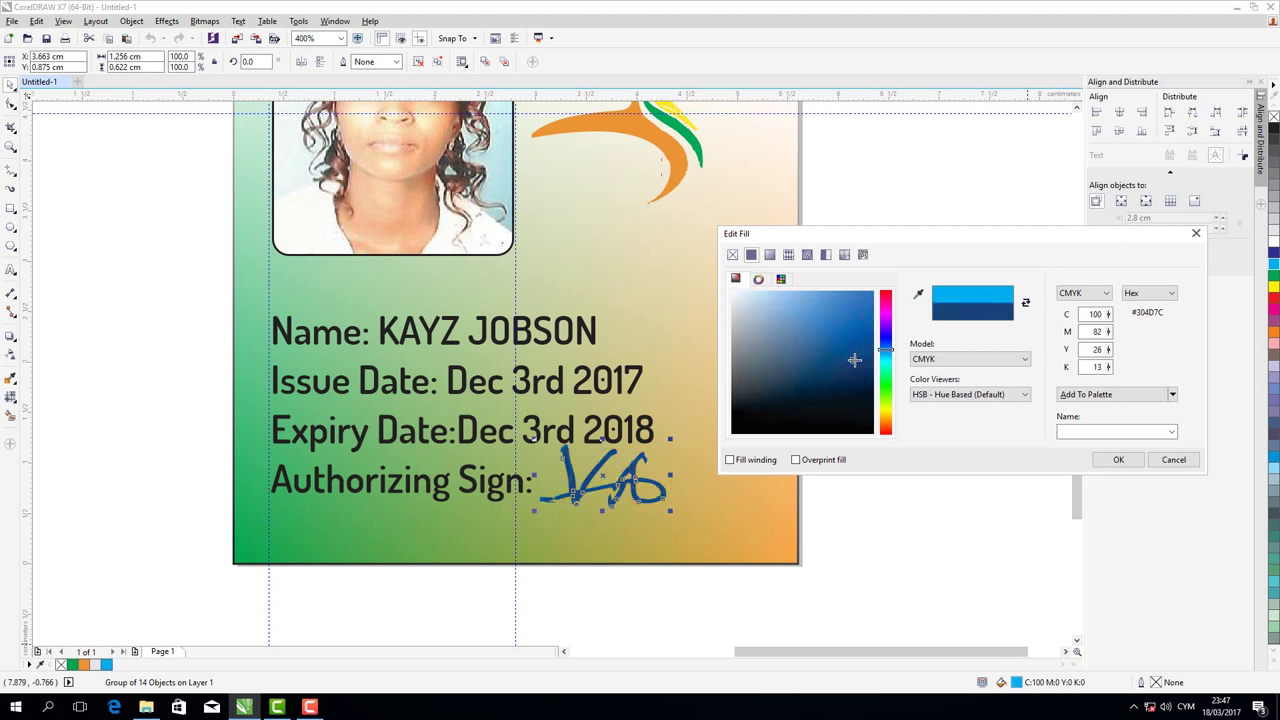
pyautogui.click(1118, 460)
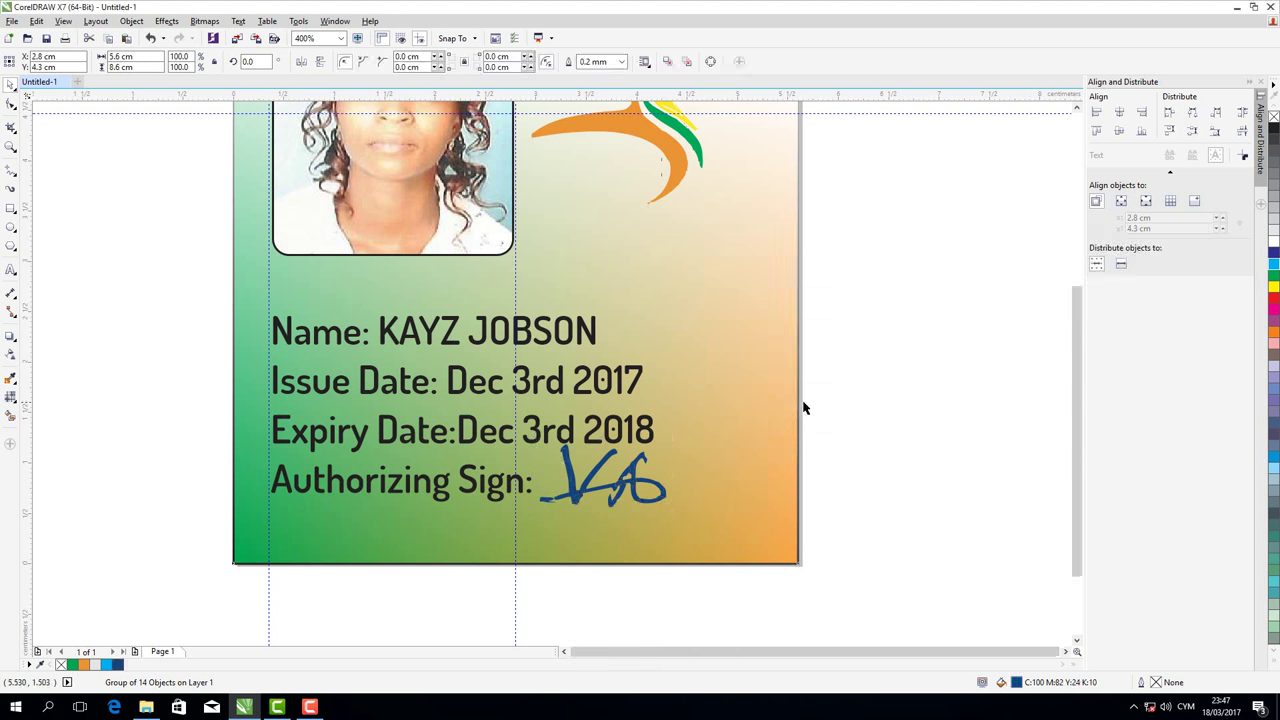
pyautogui.scroll(-1, 804, 407)
pyautogui.moveTo(1076, 366); pyautogui.dragTo(1075, 322)
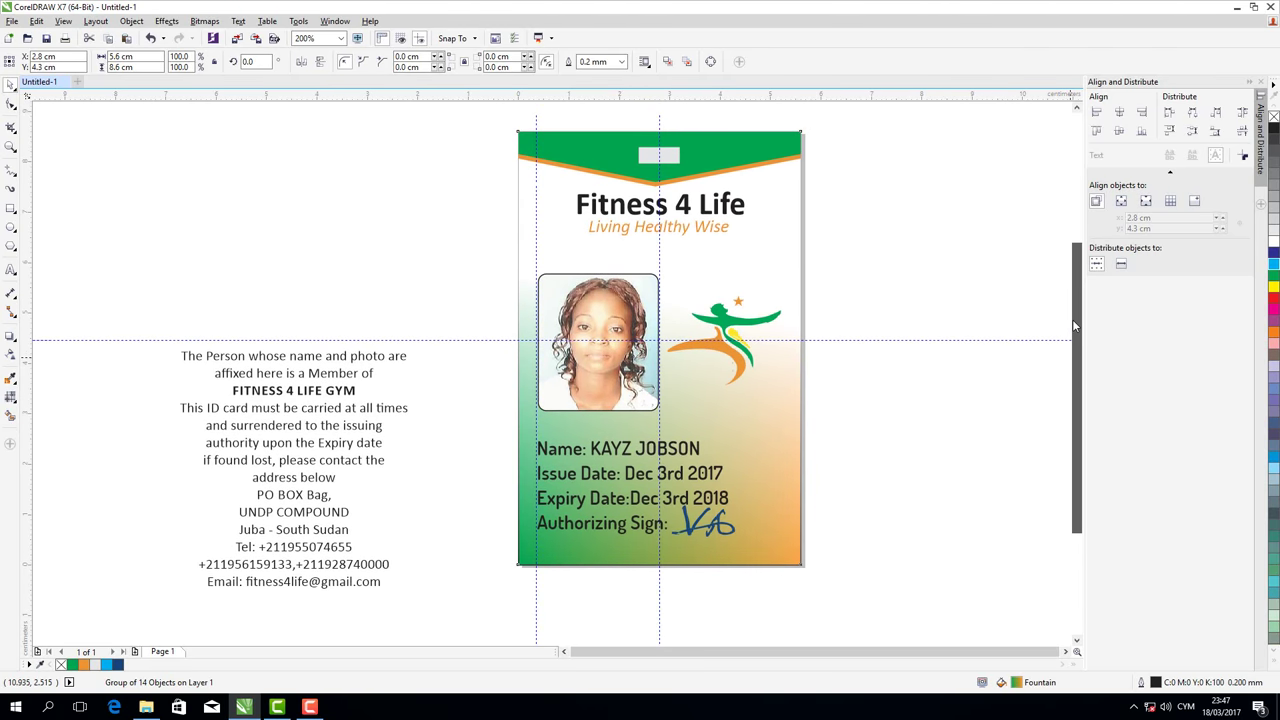
pyautogui.click(1066, 651)
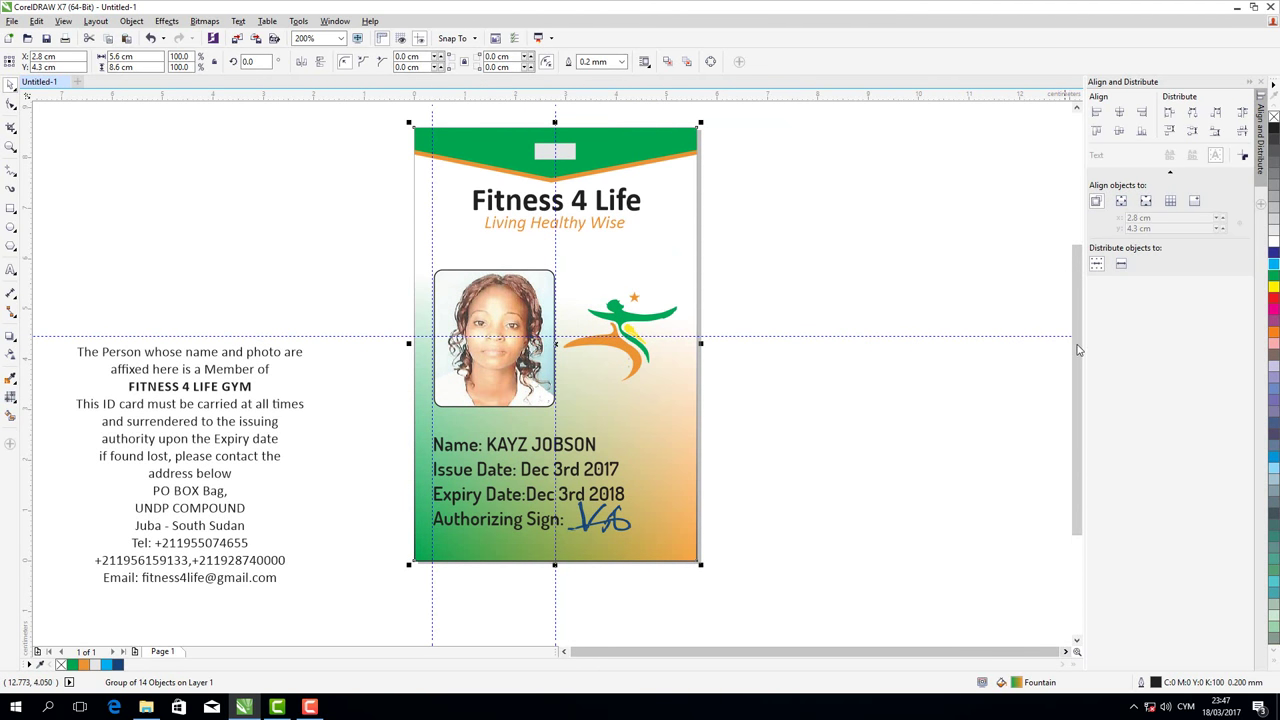
pyautogui.moveTo(1078, 349); pyautogui.dragTo(1078, 339)
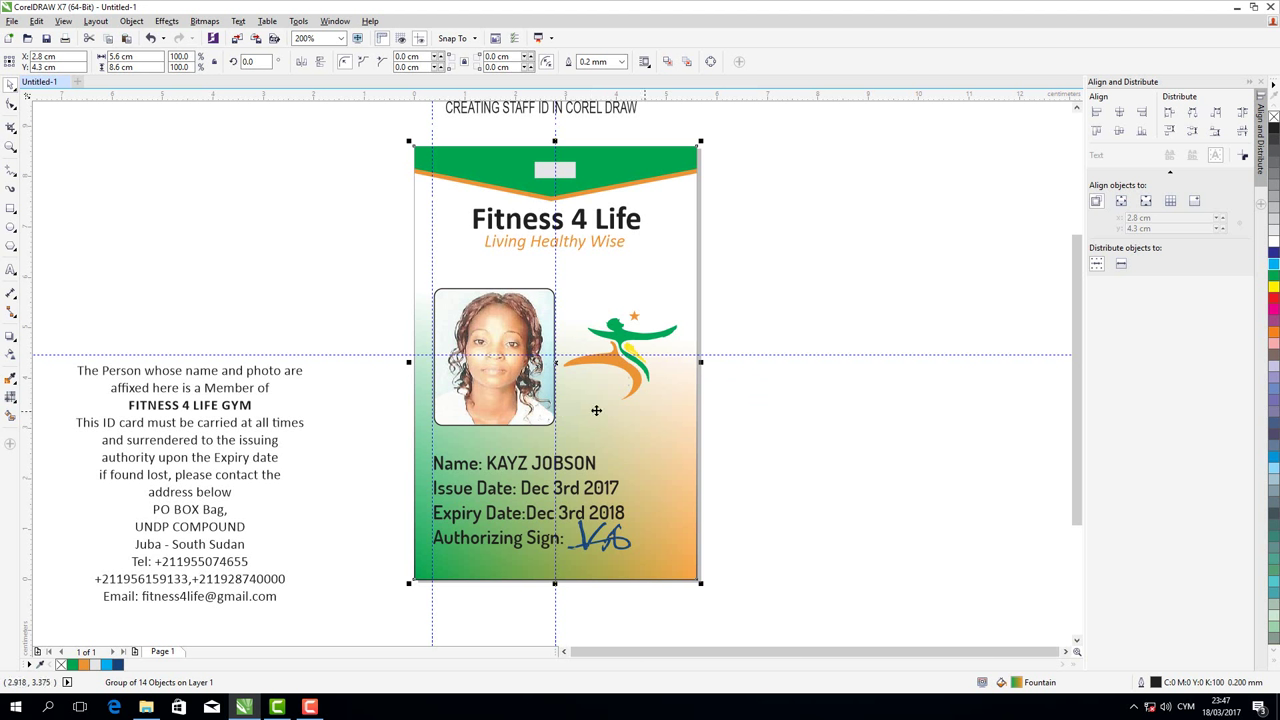
# Type the ID number 'F4L 005-2017' beside the card and set it in 11 pt Dosis
pyautogui.click(10, 270)
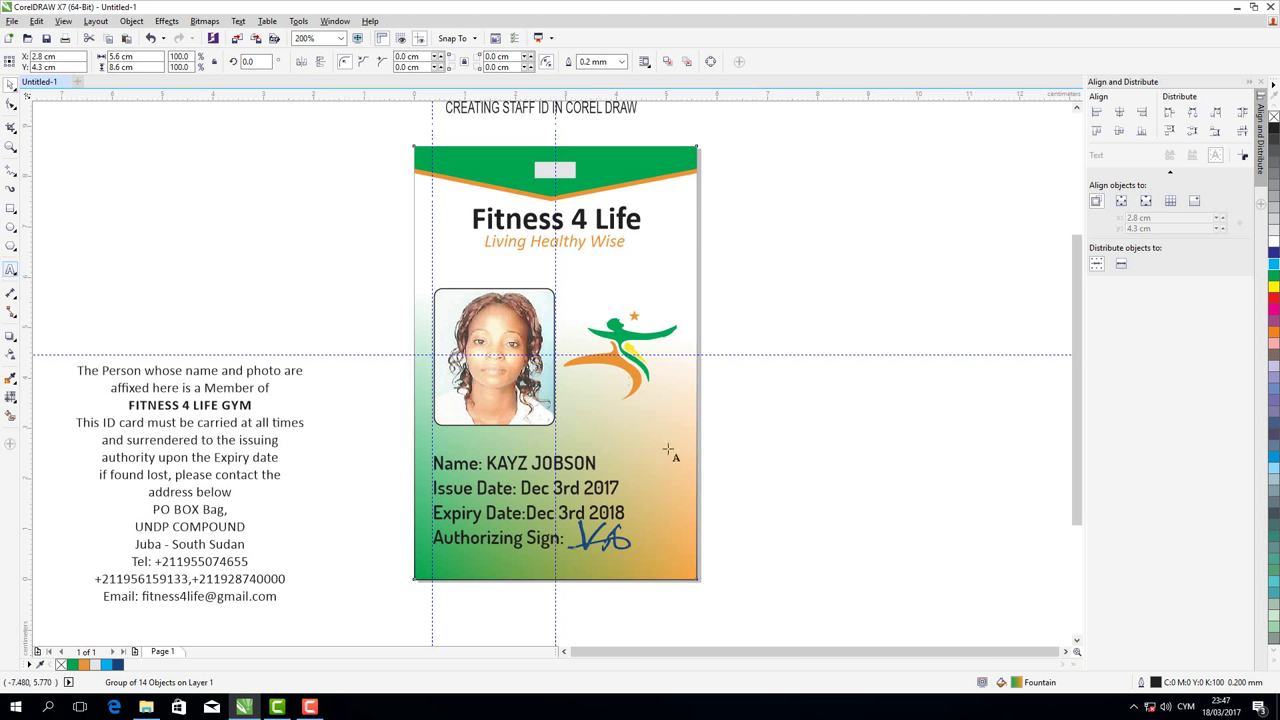
pyautogui.click(775, 460)
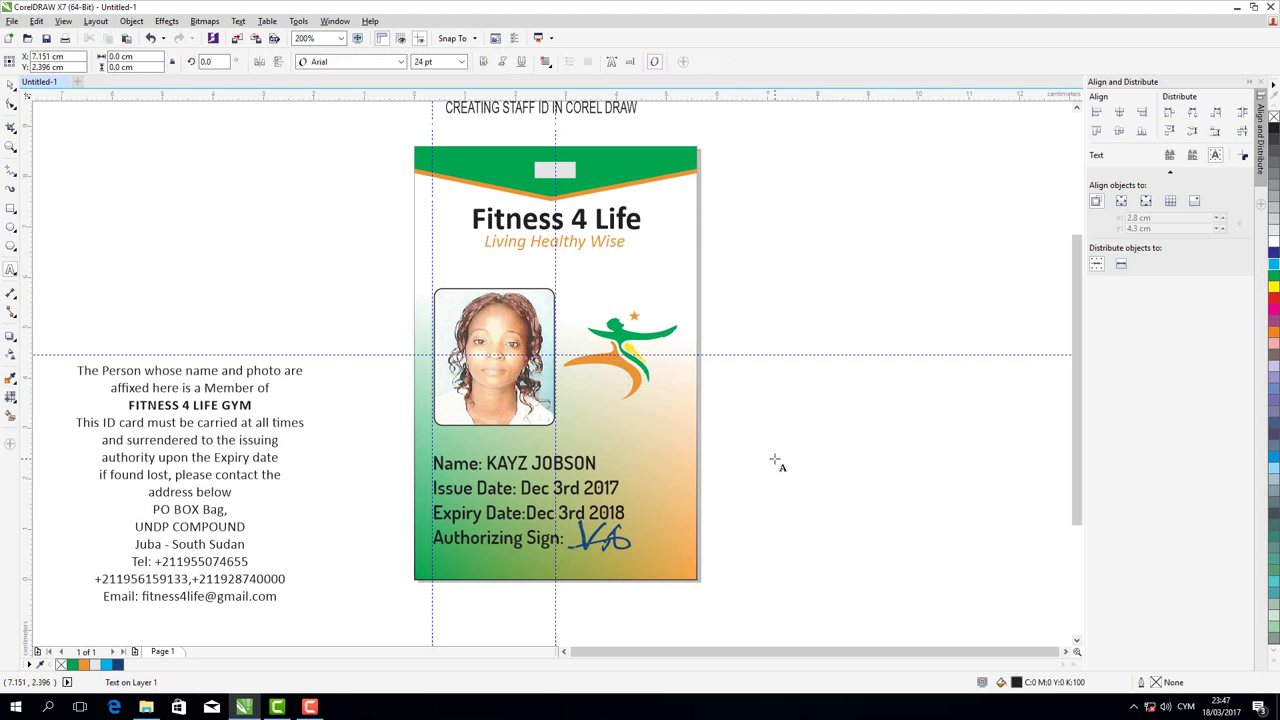
pyautogui.write('F')
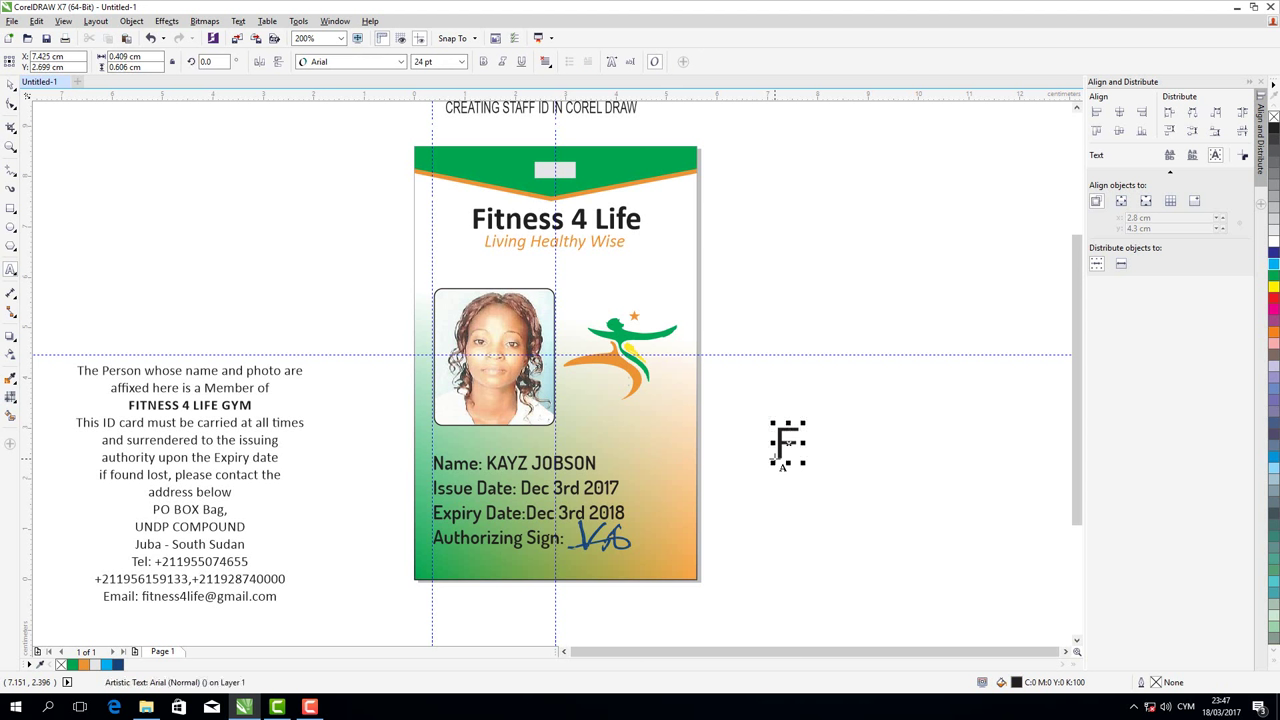
pyautogui.write('4')
pyautogui.write('L')
pyautogui.write(' 00')
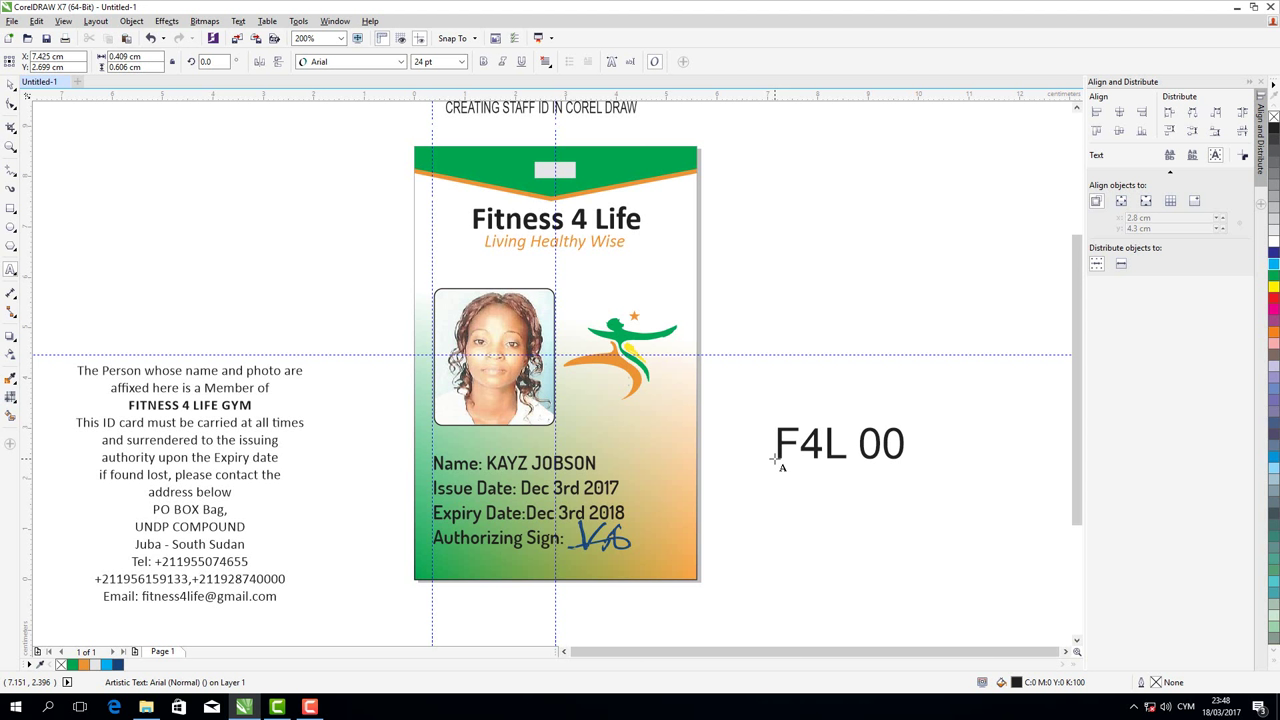
pyautogui.write('5')
pyautogui.write('-201')
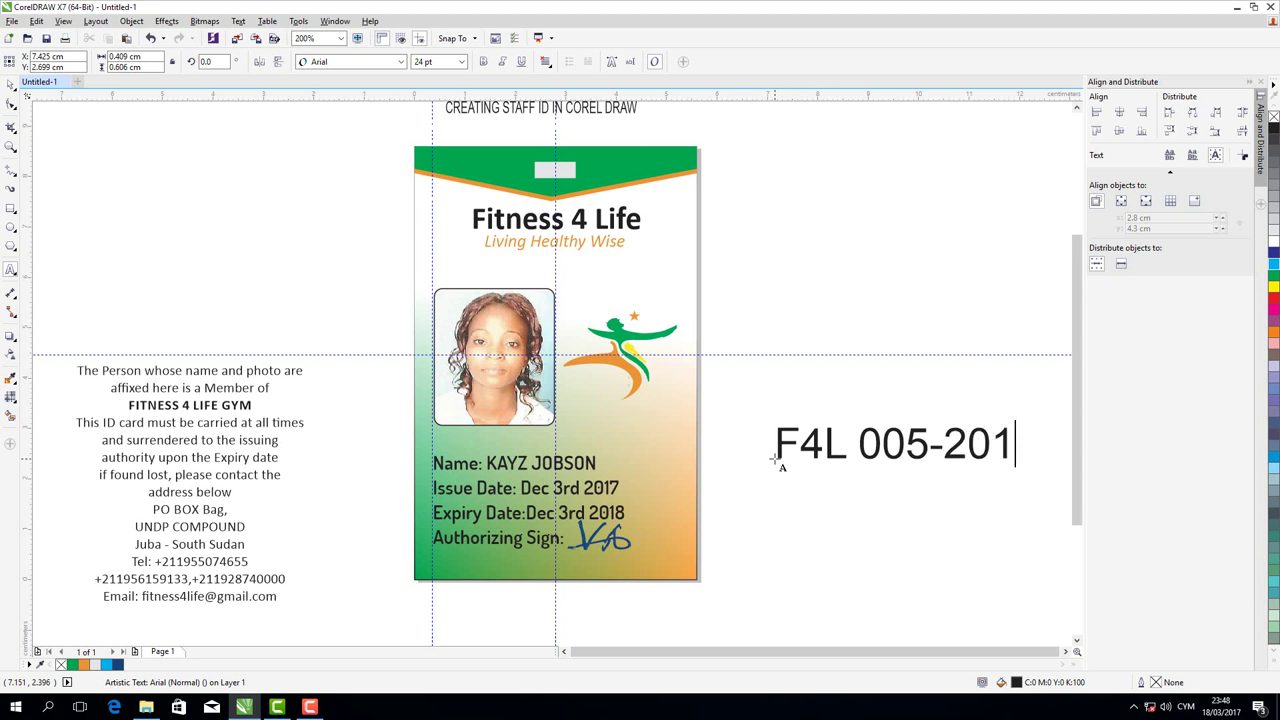
pyautogui.write('7')
pyautogui.hotkey('ctrl', 'a')
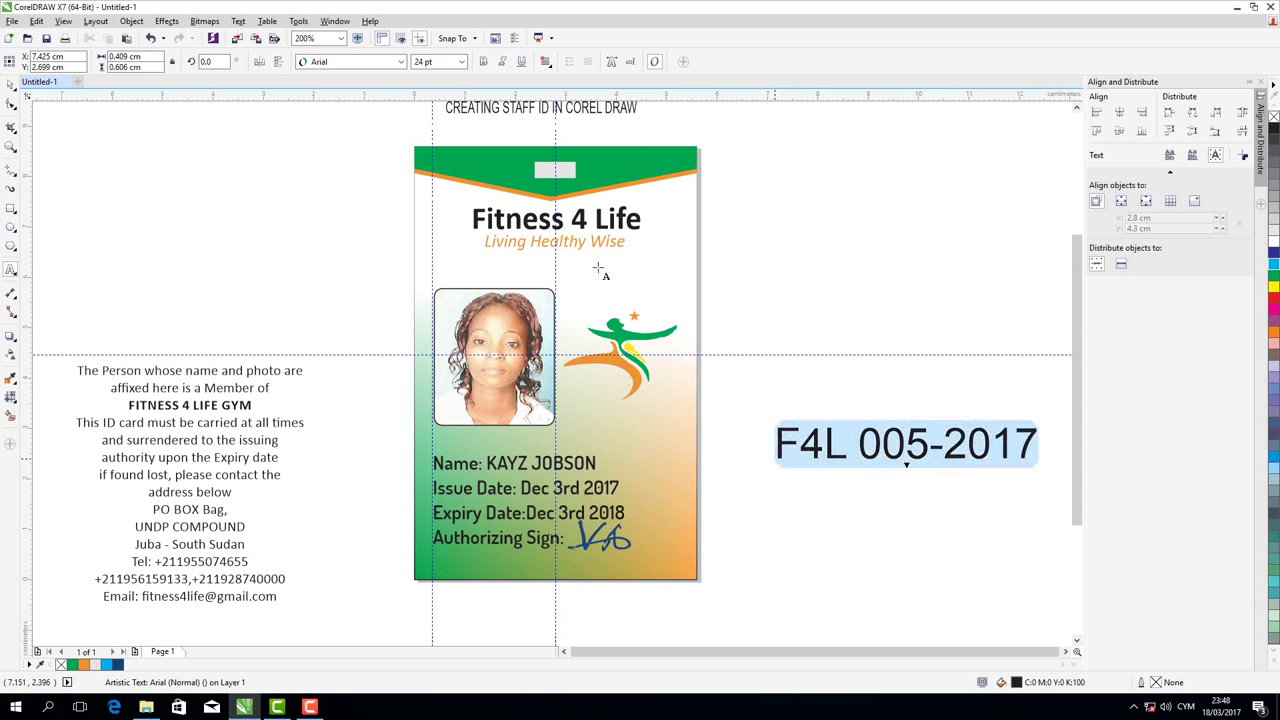
pyautogui.click(400, 62)
pyautogui.click(354, 97)
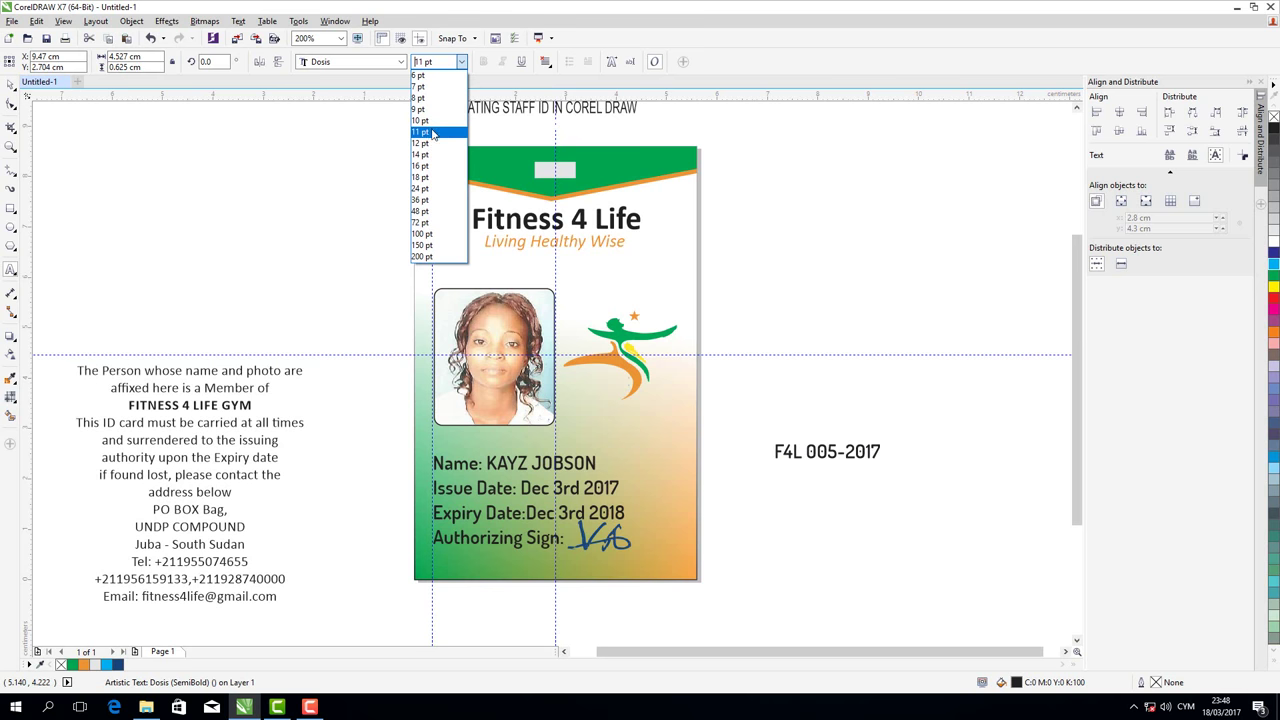
pyautogui.click(432, 133)
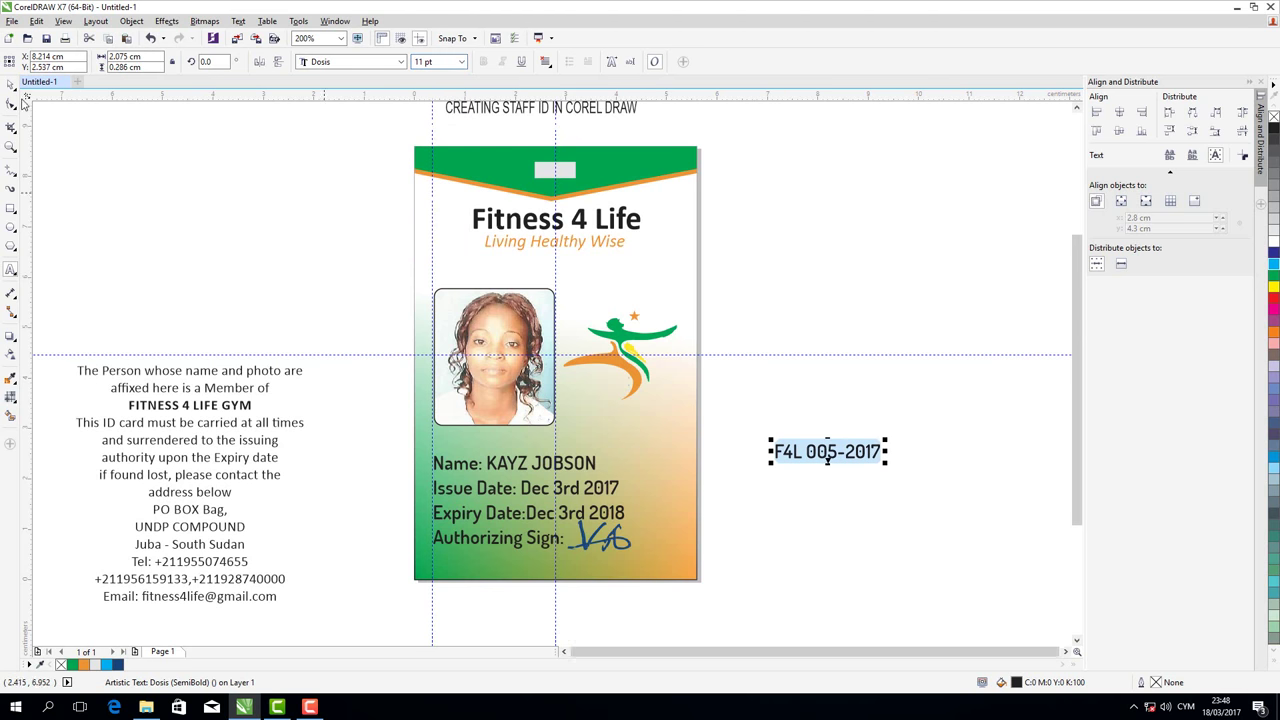
pyautogui.click(11, 103)
# Shift the name, date lines and signature block down by two nudges
pyautogui.press('space')
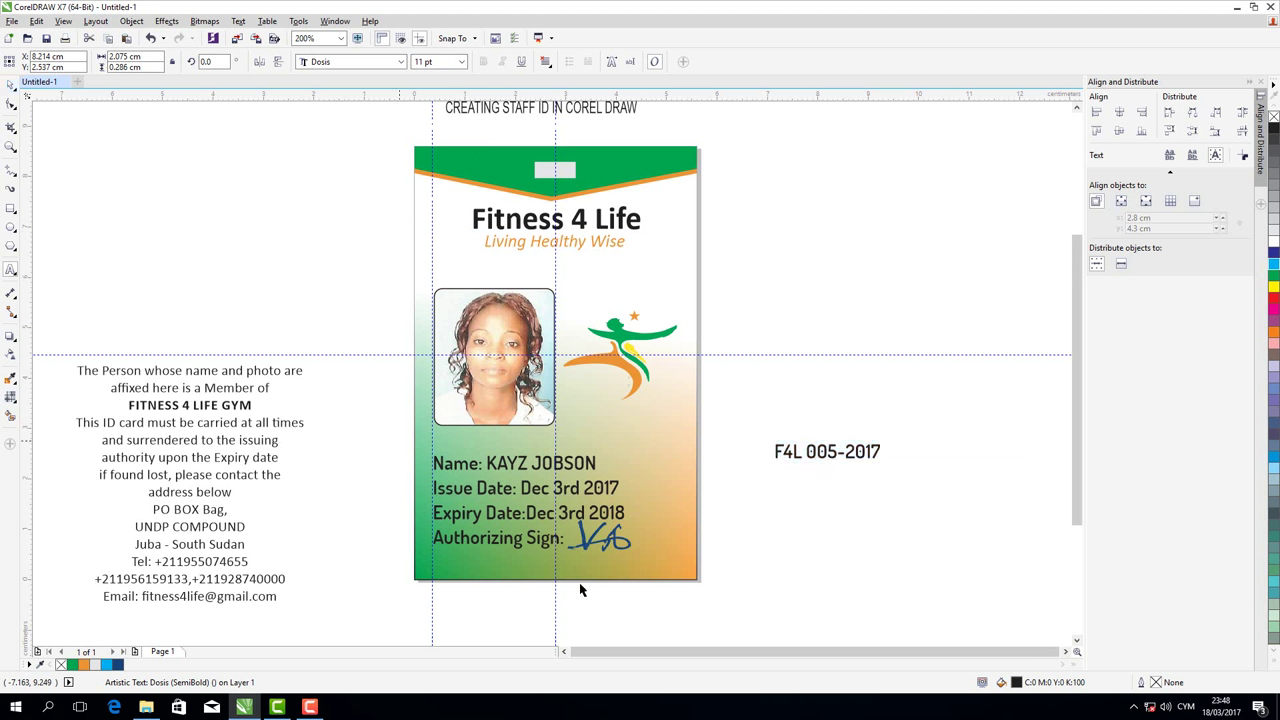
pyautogui.moveTo(398, 440); pyautogui.dragTo(656, 567)
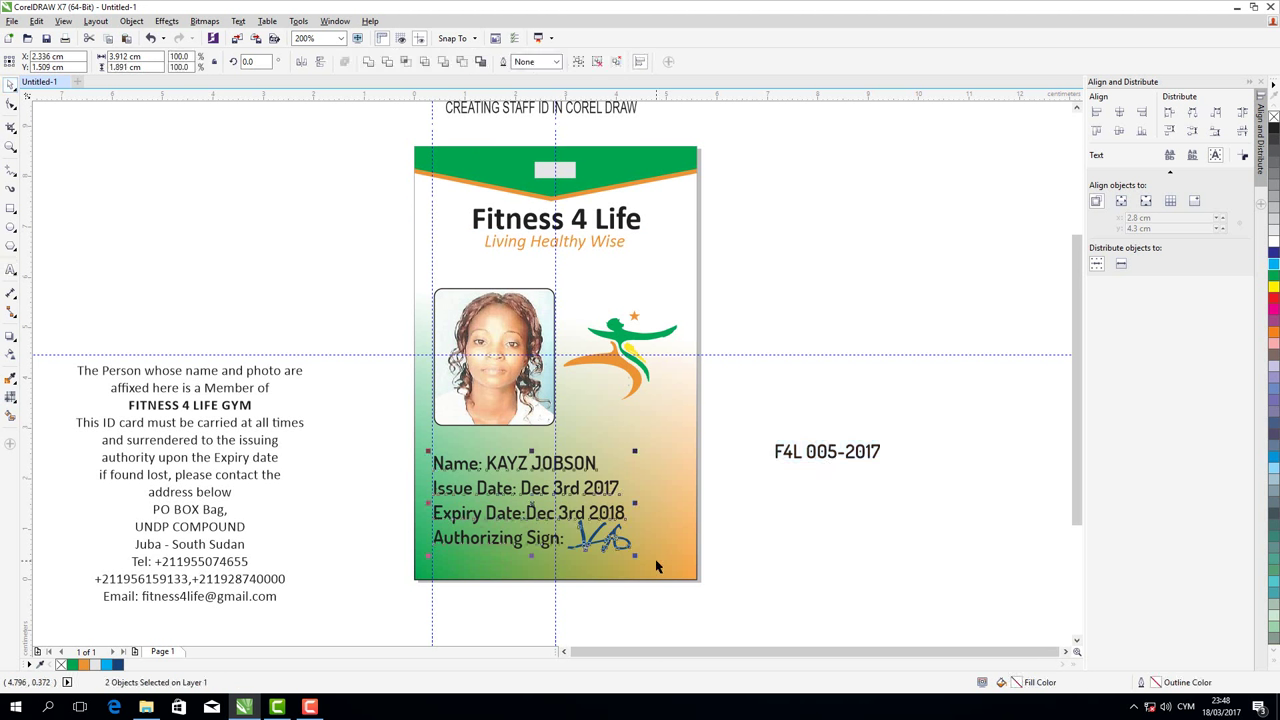
pyautogui.press('Down')
pyautogui.press('Down')
pyautogui.press('Down')
pyautogui.press('Down')
pyautogui.press('Down')
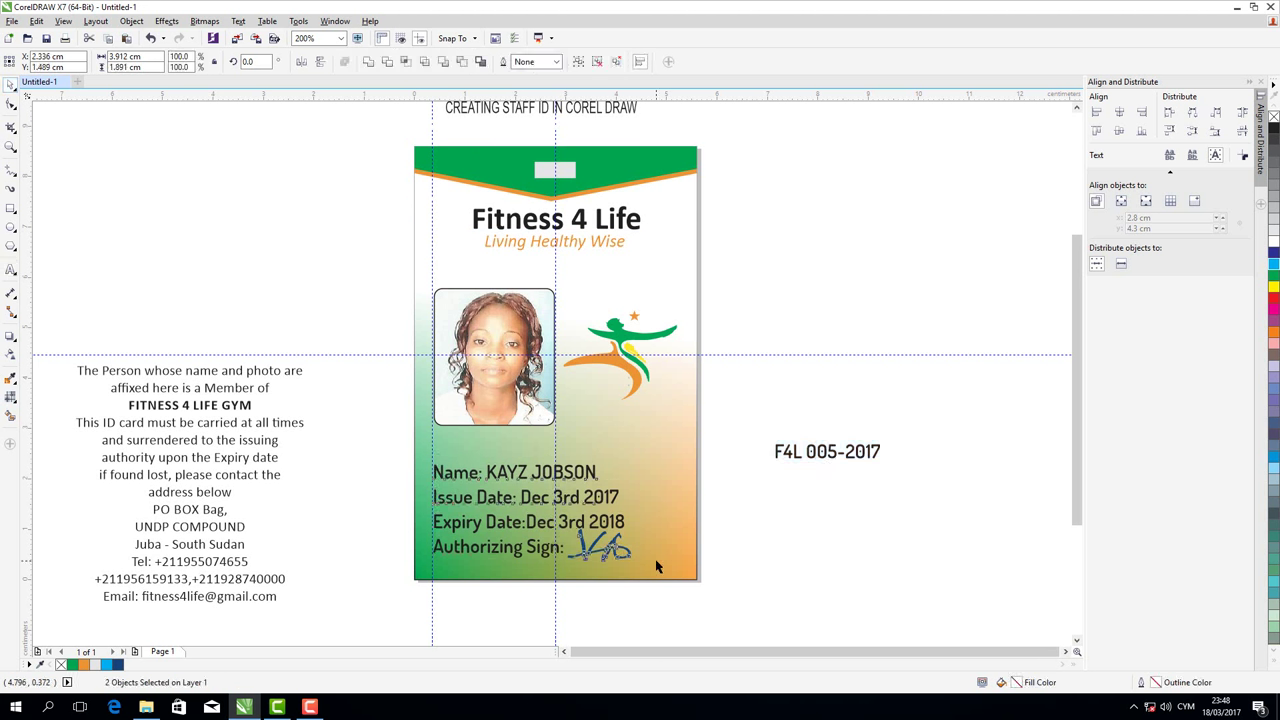
pyautogui.press('Down')
pyautogui.press('Down')
pyautogui.press('Down')
pyautogui.press('Down')
pyautogui.press('Down')
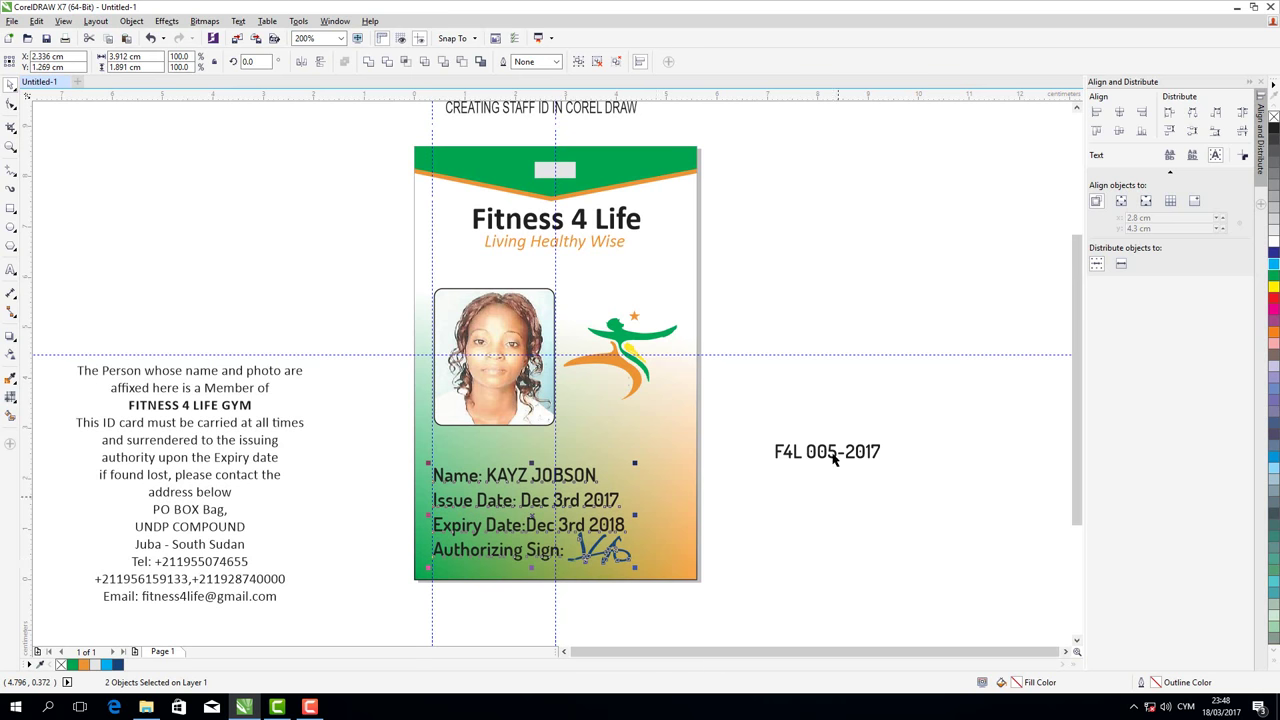
pyautogui.click(834, 452)
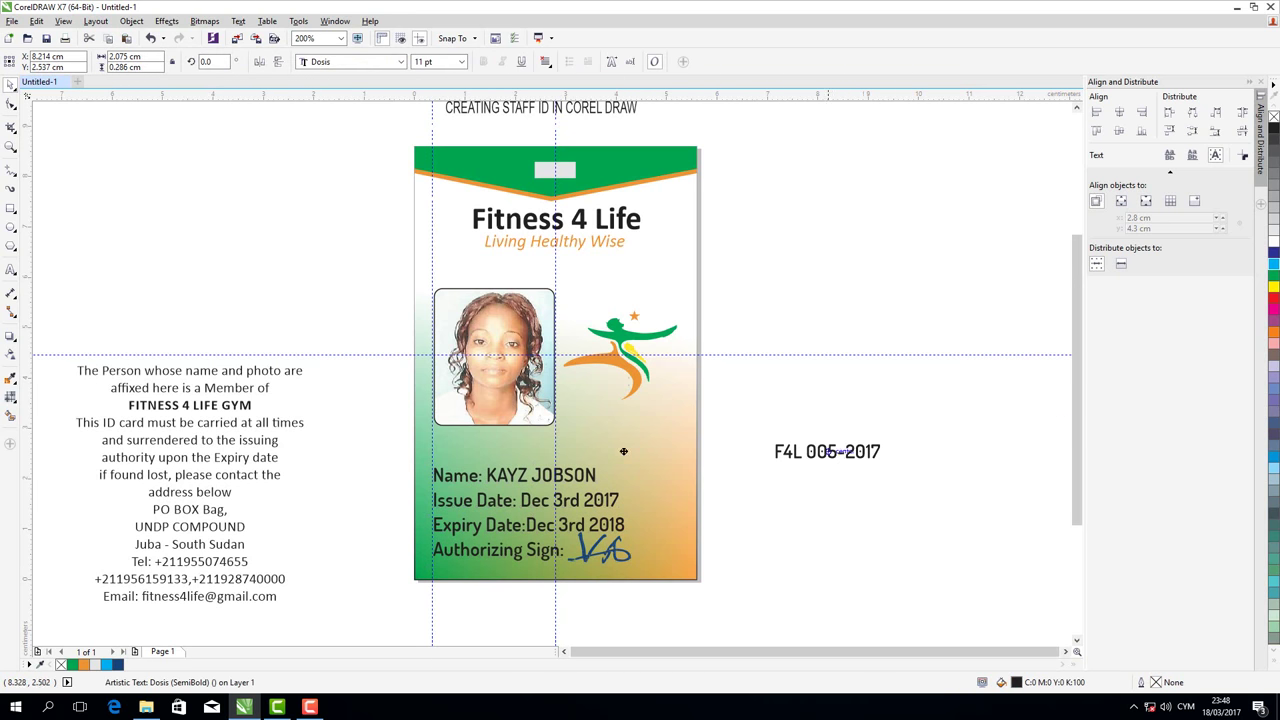
pyautogui.moveTo(623, 451); pyautogui.dragTo(495, 441)
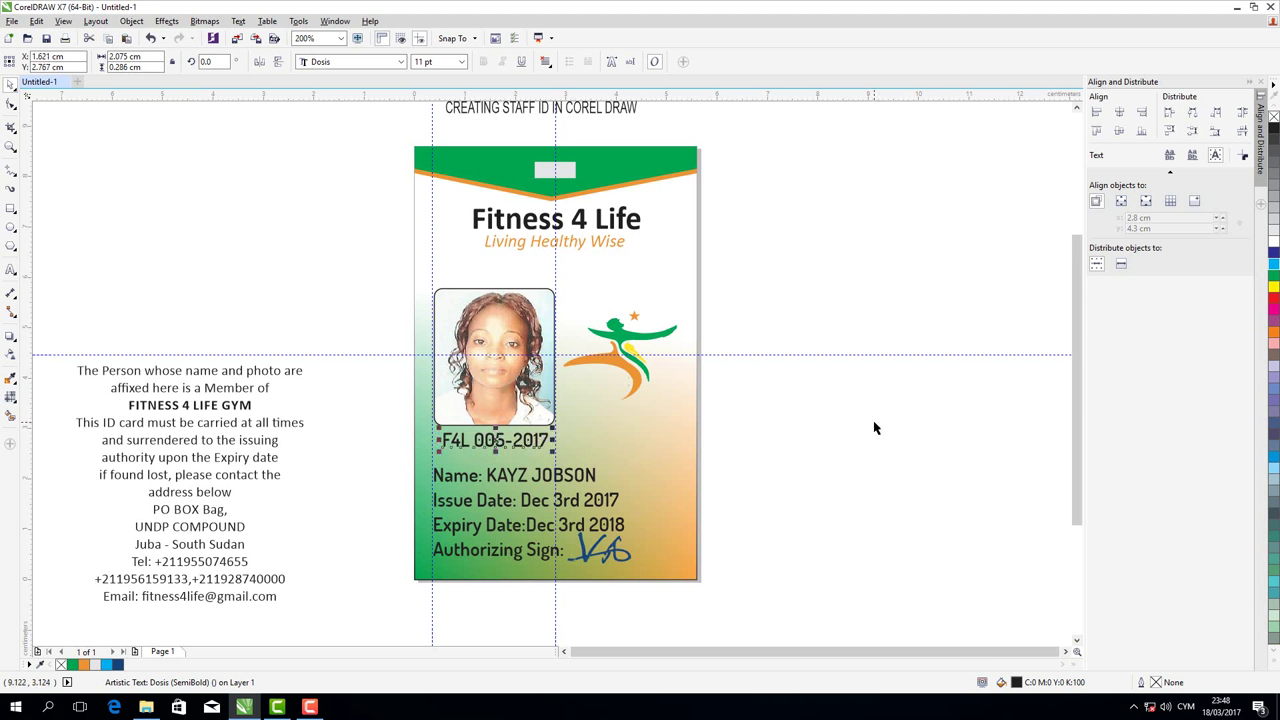
pyautogui.moveTo(496, 442); pyautogui.dragTo(493, 274)
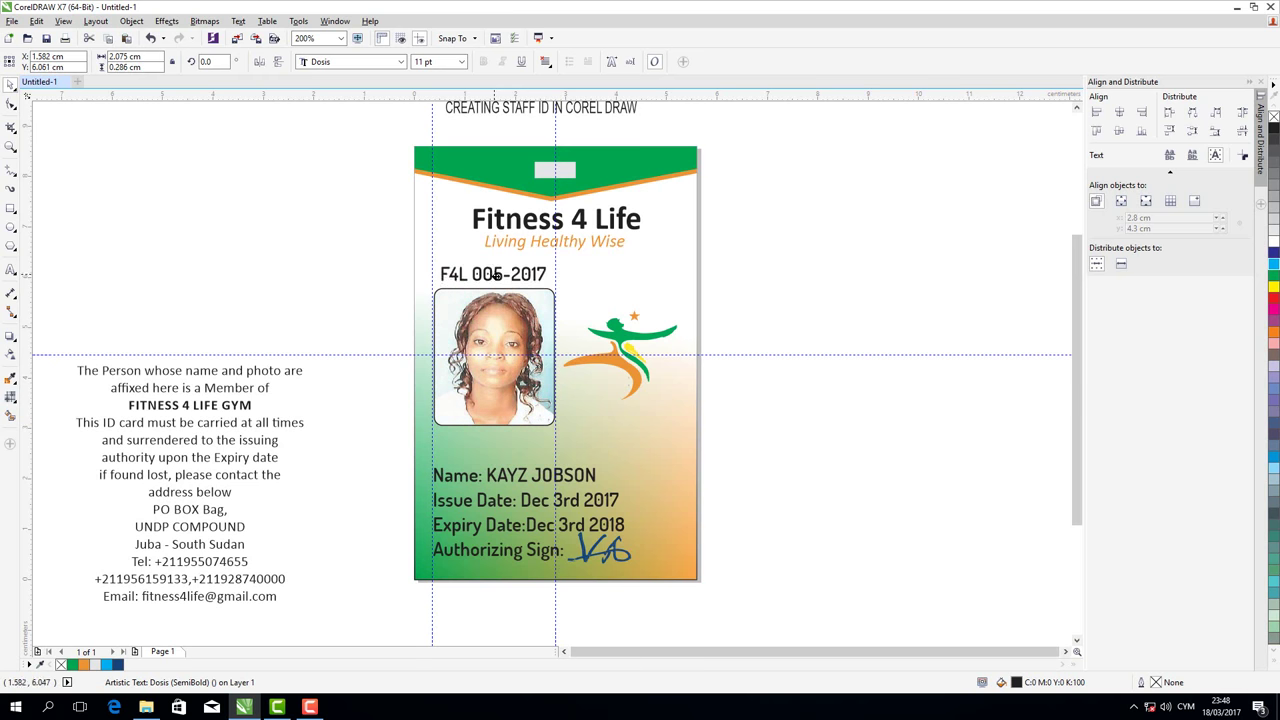
pyautogui.moveTo(494, 275); pyautogui.dragTo(496, 277)
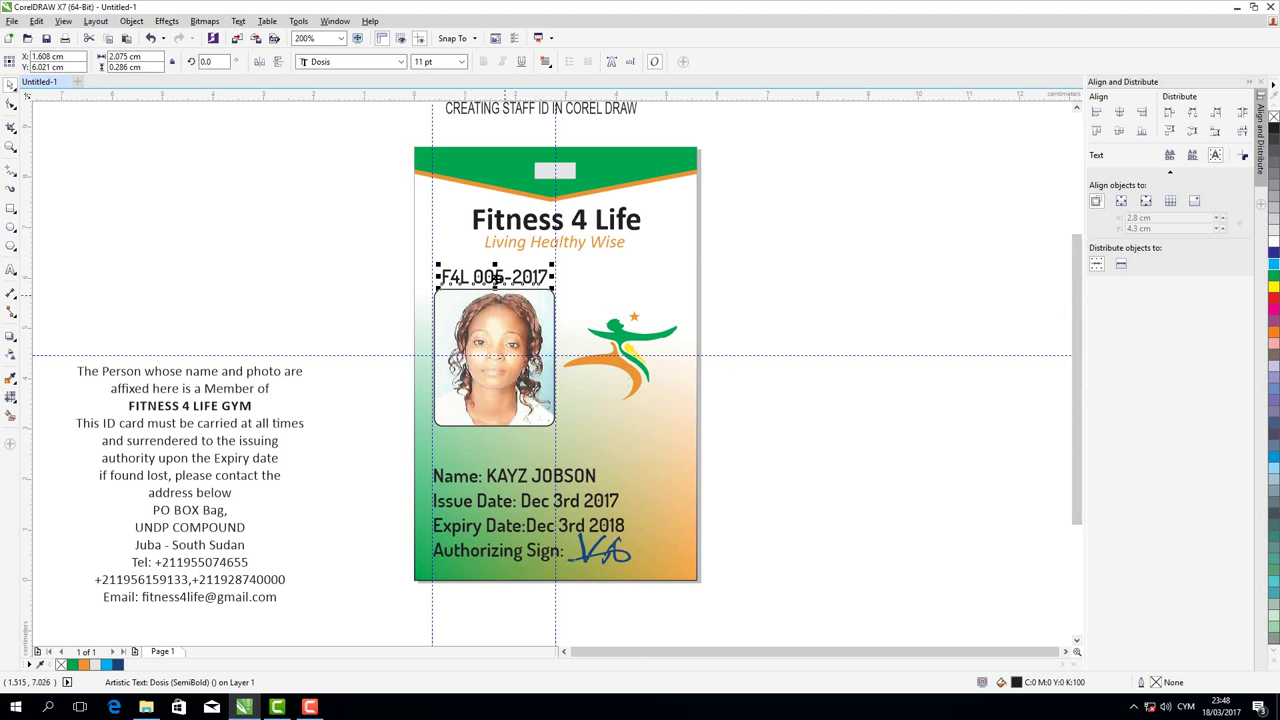
pyautogui.moveTo(494, 277); pyautogui.dragTo(494, 439)
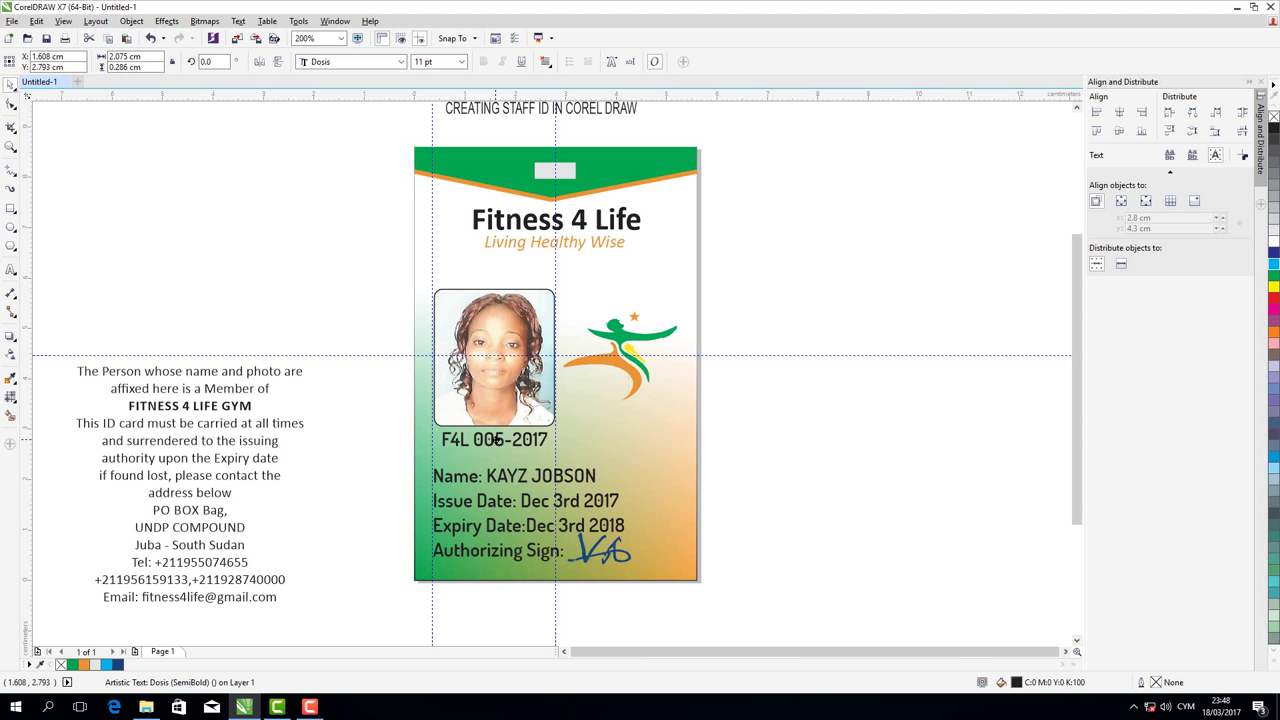
pyautogui.click(391, 480)
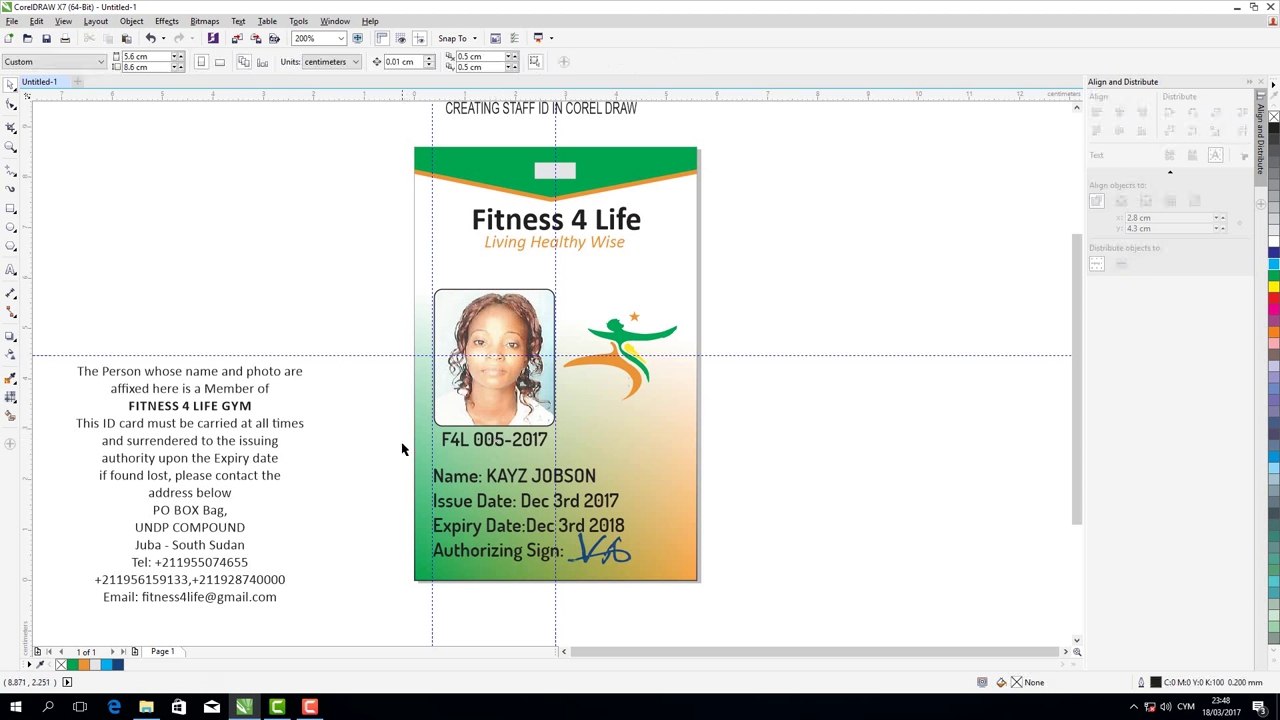
pyautogui.moveTo(649, 610); pyautogui.dragTo(671, 611)
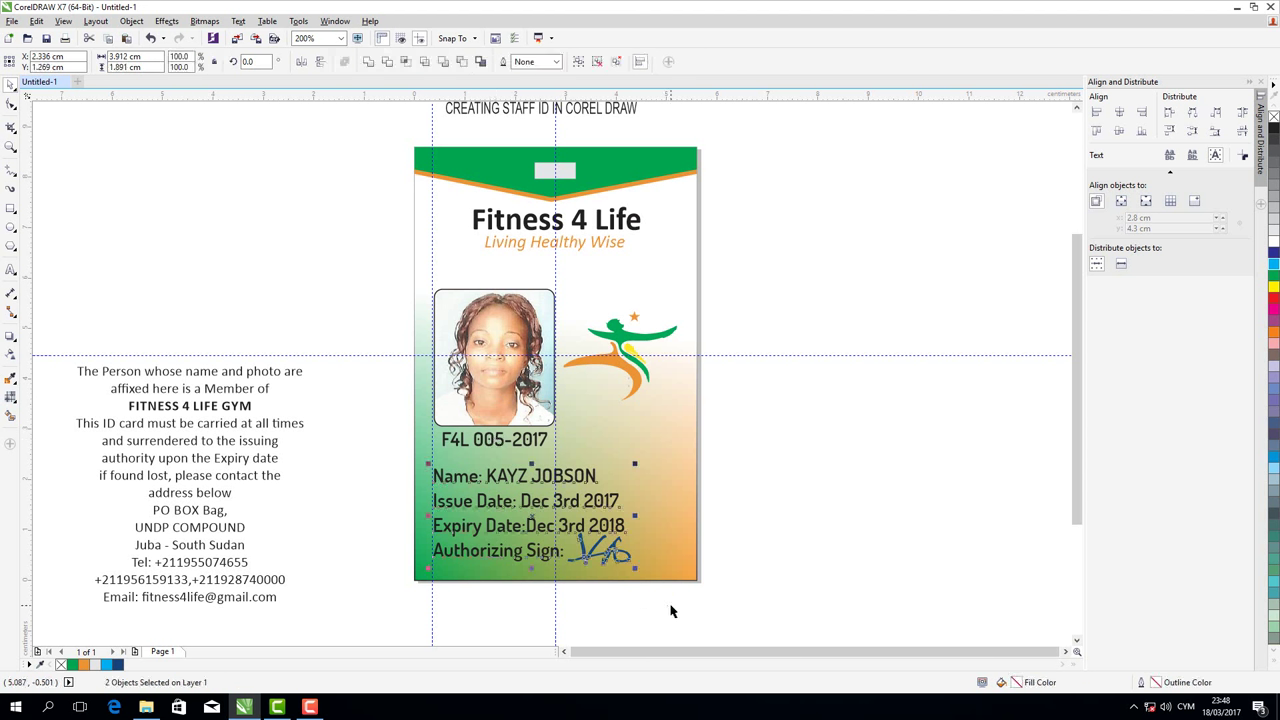
pyautogui.press('Down')
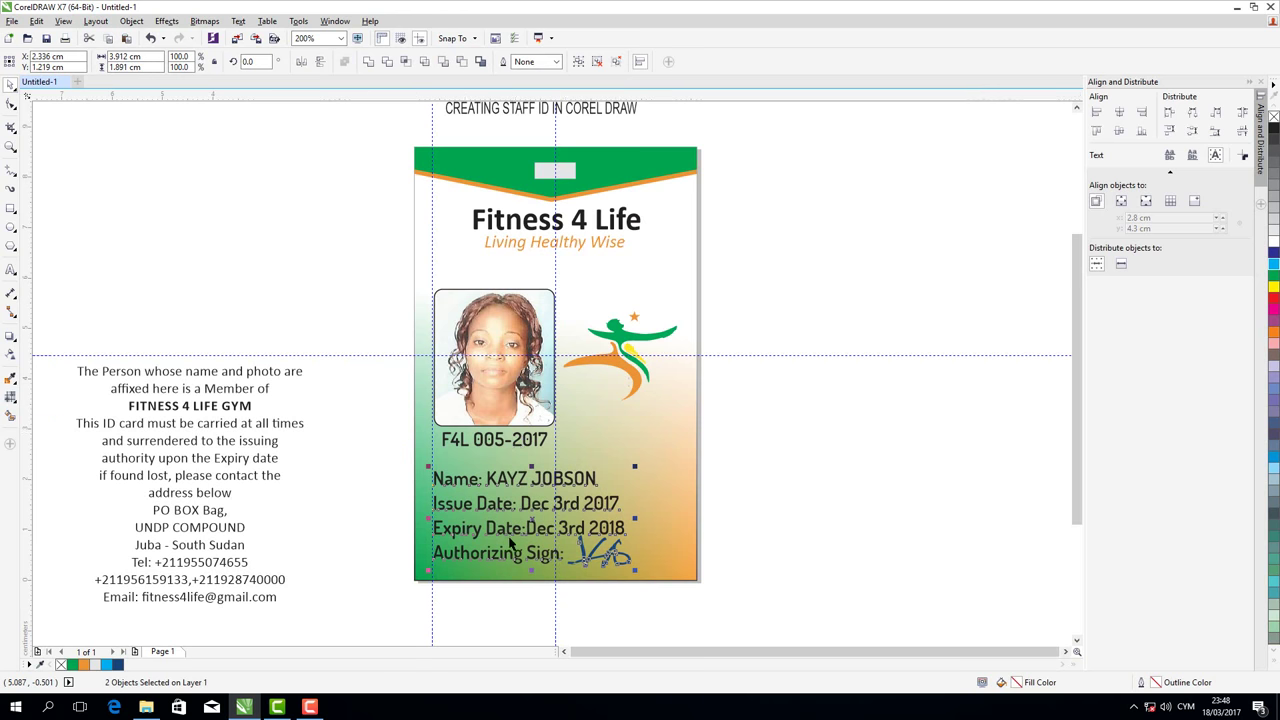
# Set the F4L 005-2017 ID number to 9 pt font size
pyautogui.click(494, 440)
pyautogui.scroll(1, 507, 535)
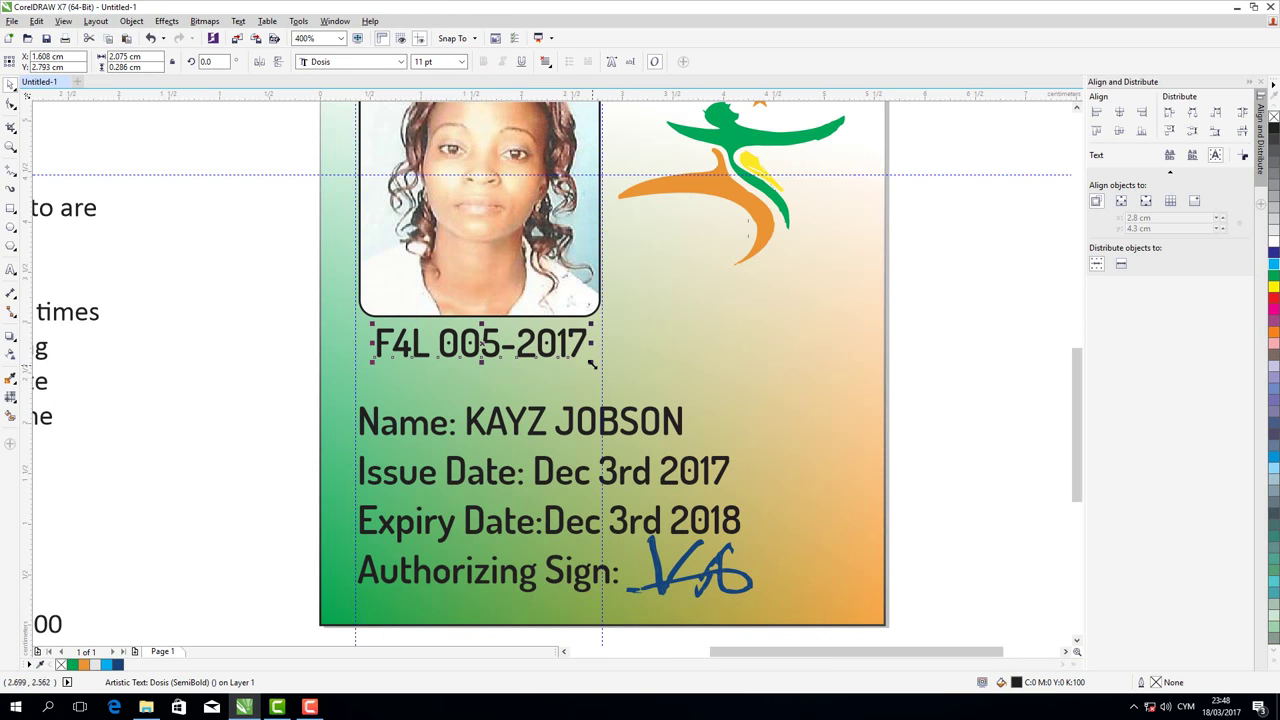
pyautogui.click(462, 62)
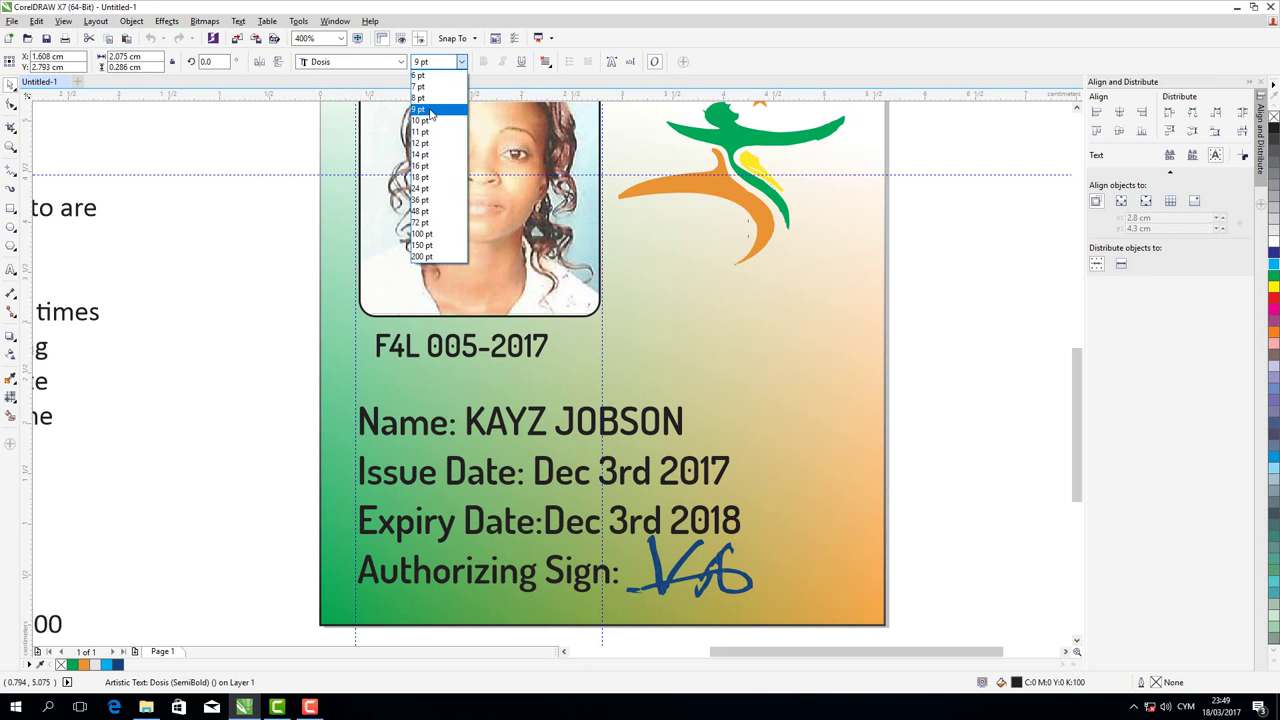
pyautogui.click(430, 110)
pyautogui.click(486, 286)
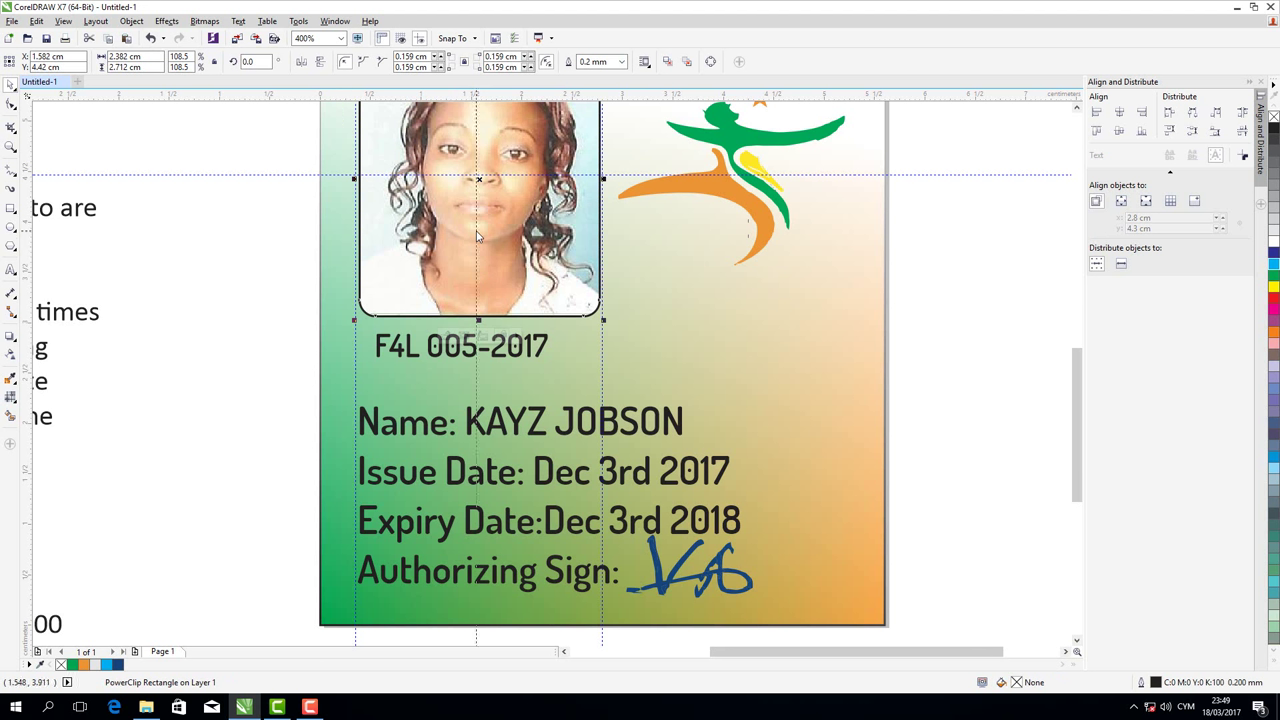
# Nudge the ID number right three times so it's centred under the photo
pyautogui.click(440, 340)
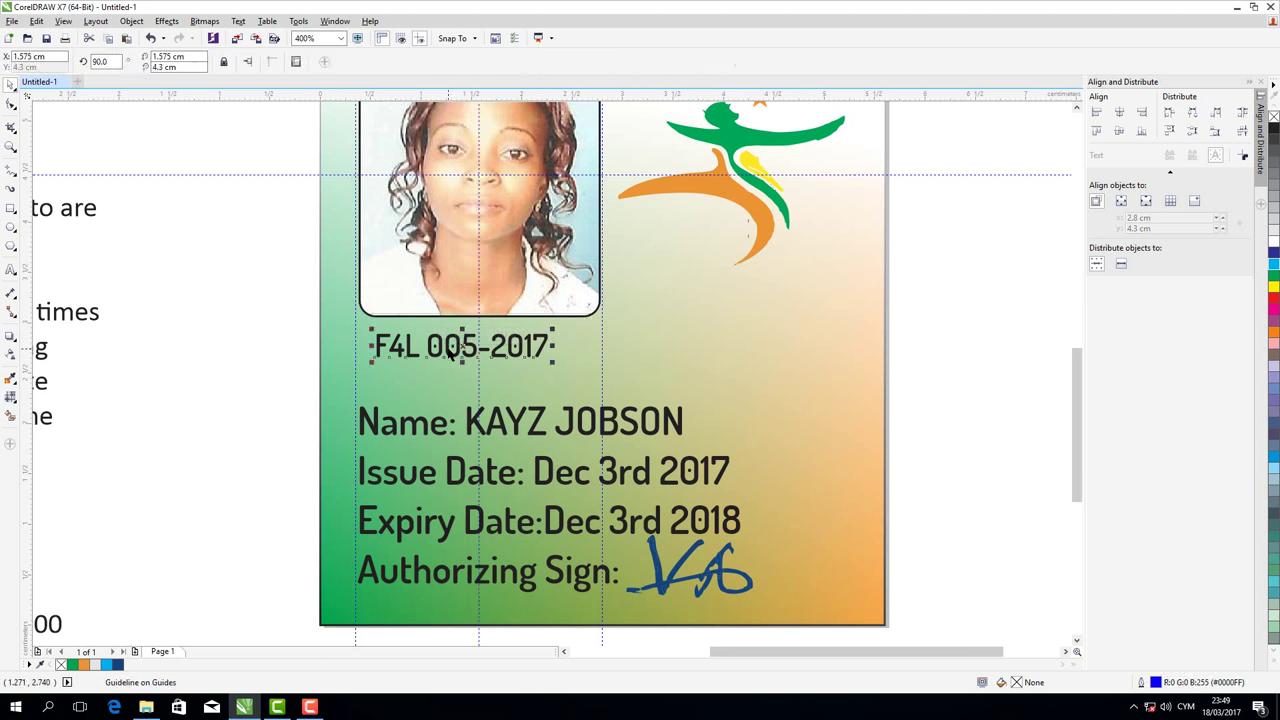
pyautogui.press('Right')
pyautogui.press('Right')
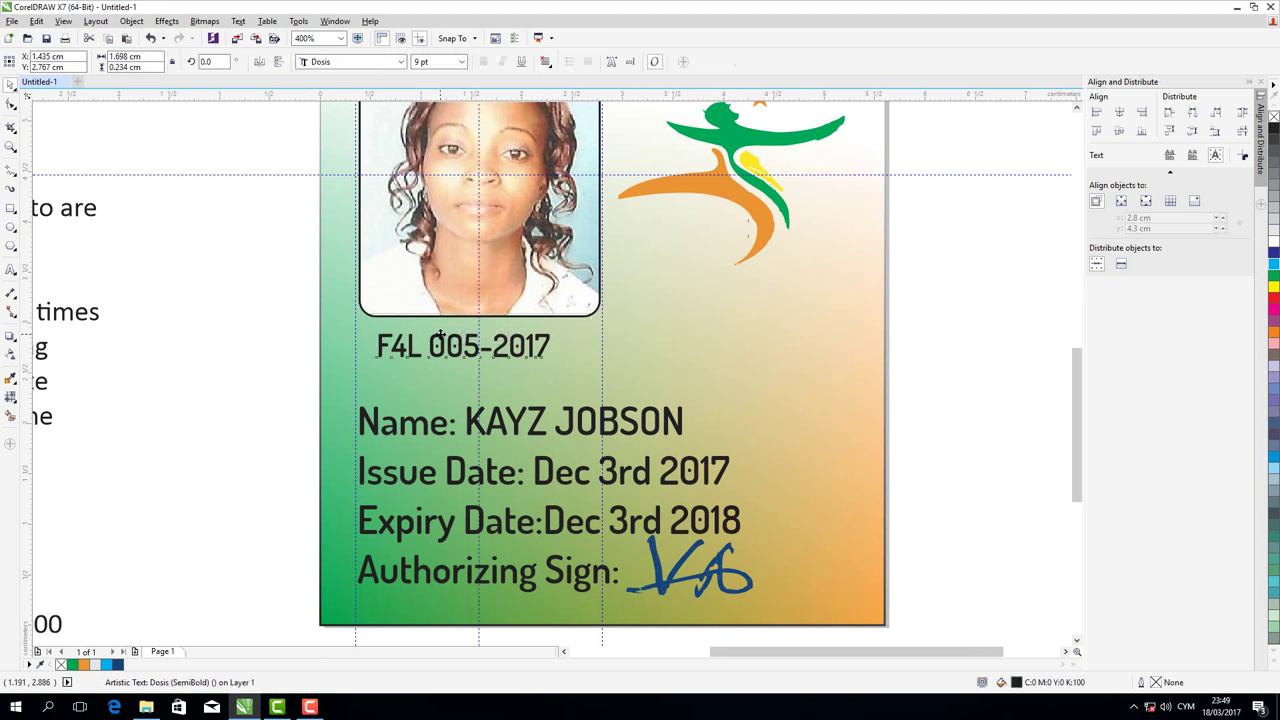
pyautogui.press('Right')
pyautogui.press('Right')
pyautogui.press('Right')
pyautogui.press('Right')
pyautogui.press('Right')
pyautogui.press('Right')
pyautogui.press('Right')
pyautogui.press('Right')
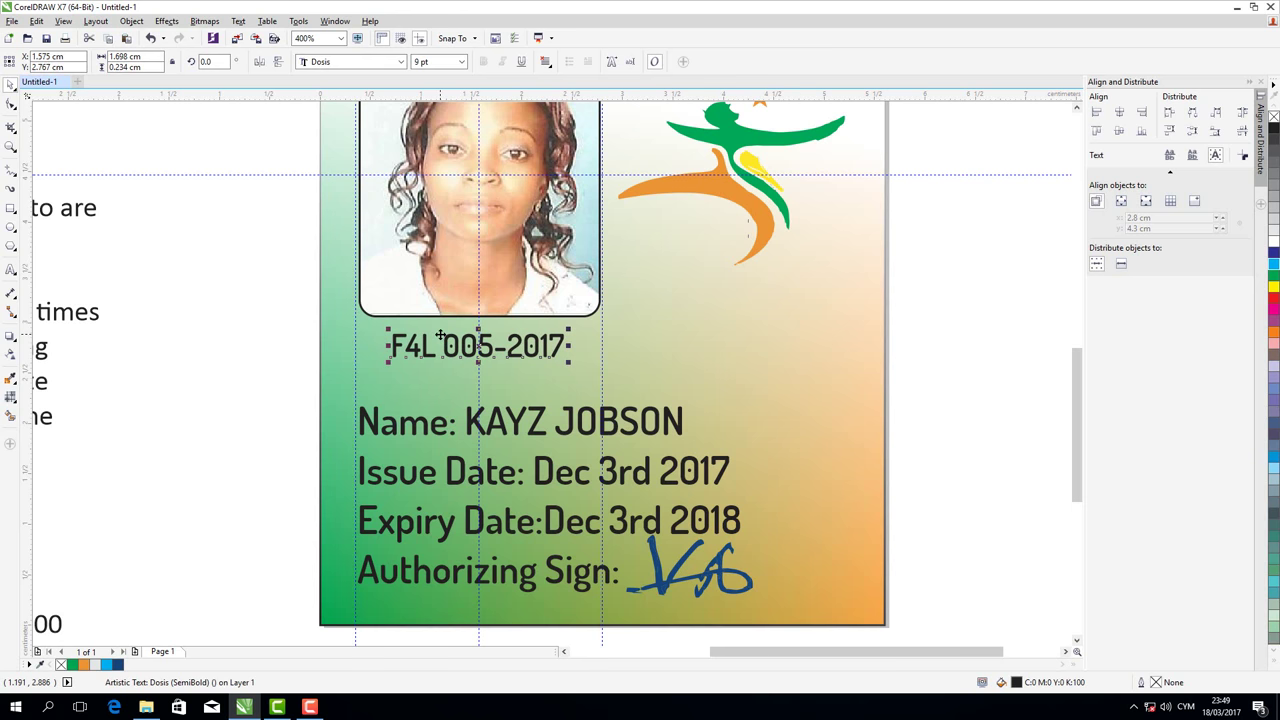
pyautogui.press('Right')
pyautogui.click(257, 245)
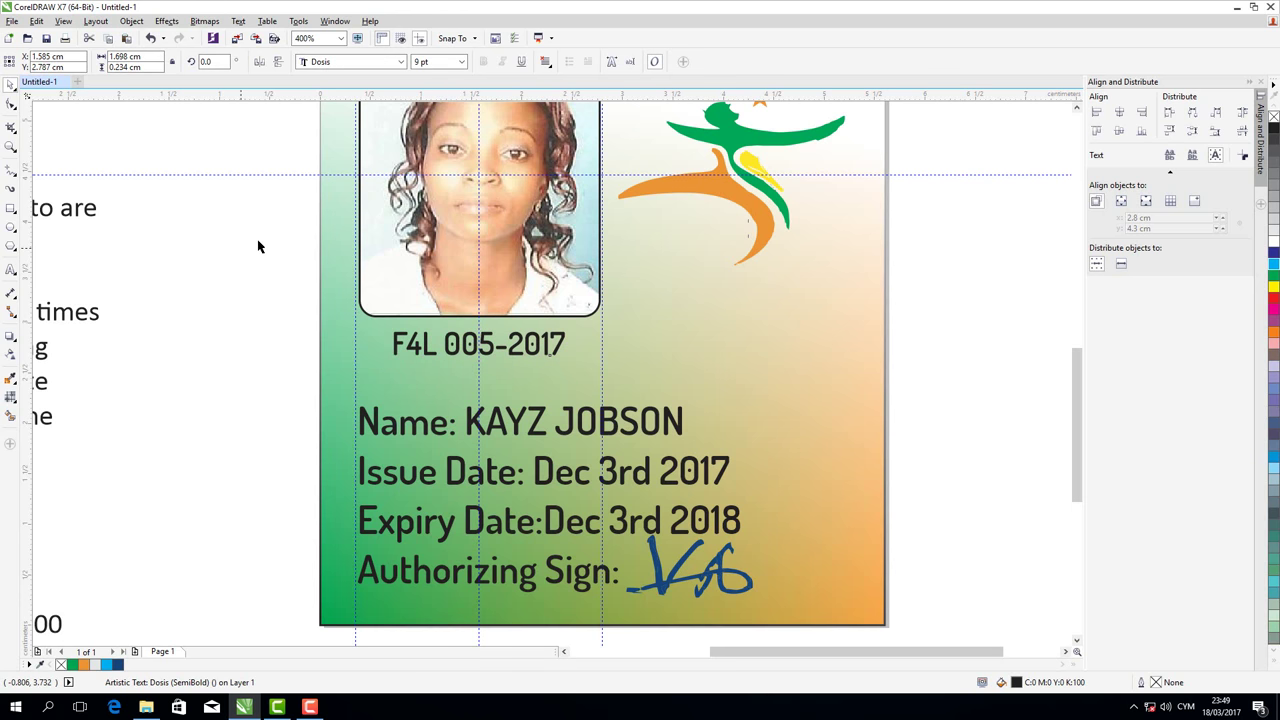
pyautogui.scroll(-1, 257, 245)
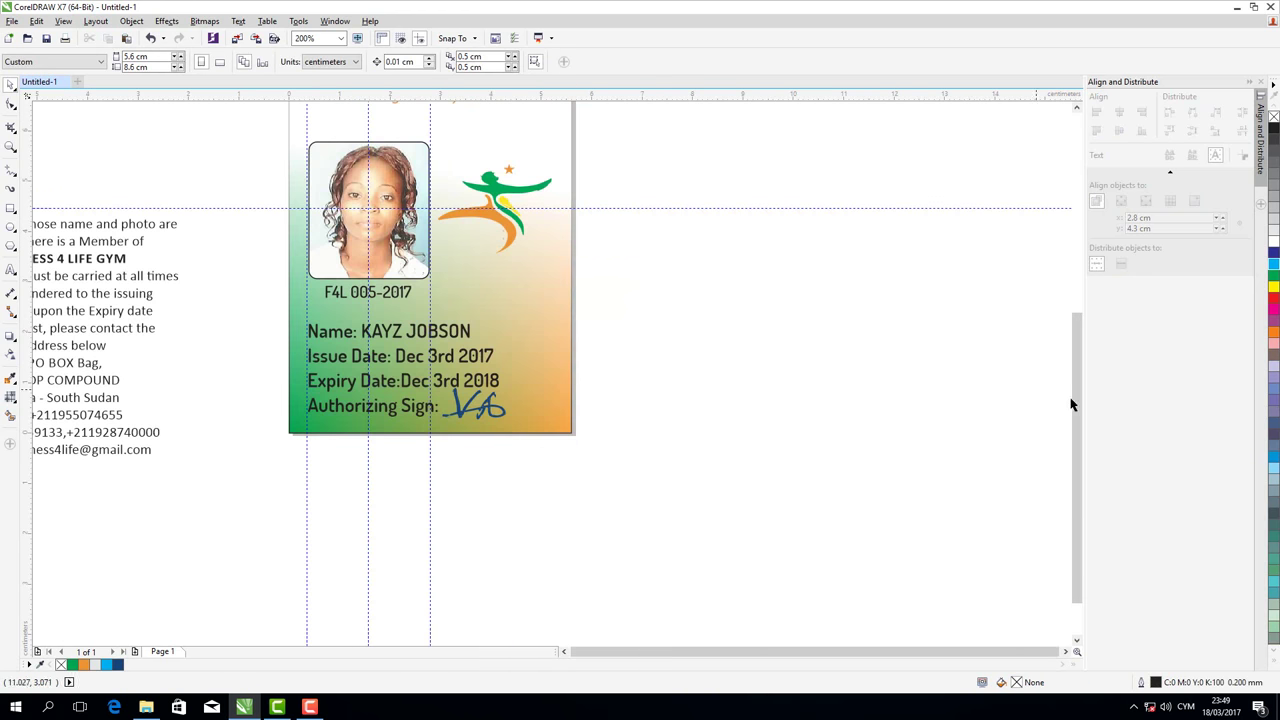
pyautogui.scroll(2, 1075, 404)
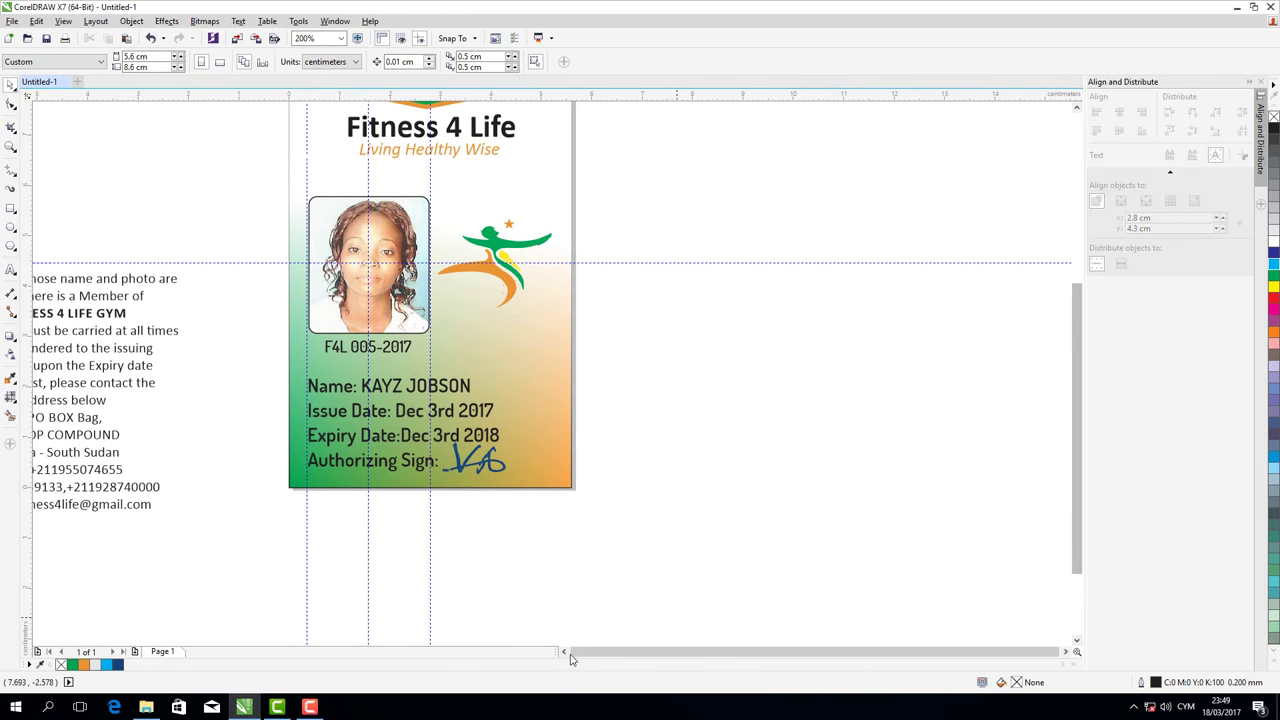
pyautogui.hscroll(-2, 571, 655)
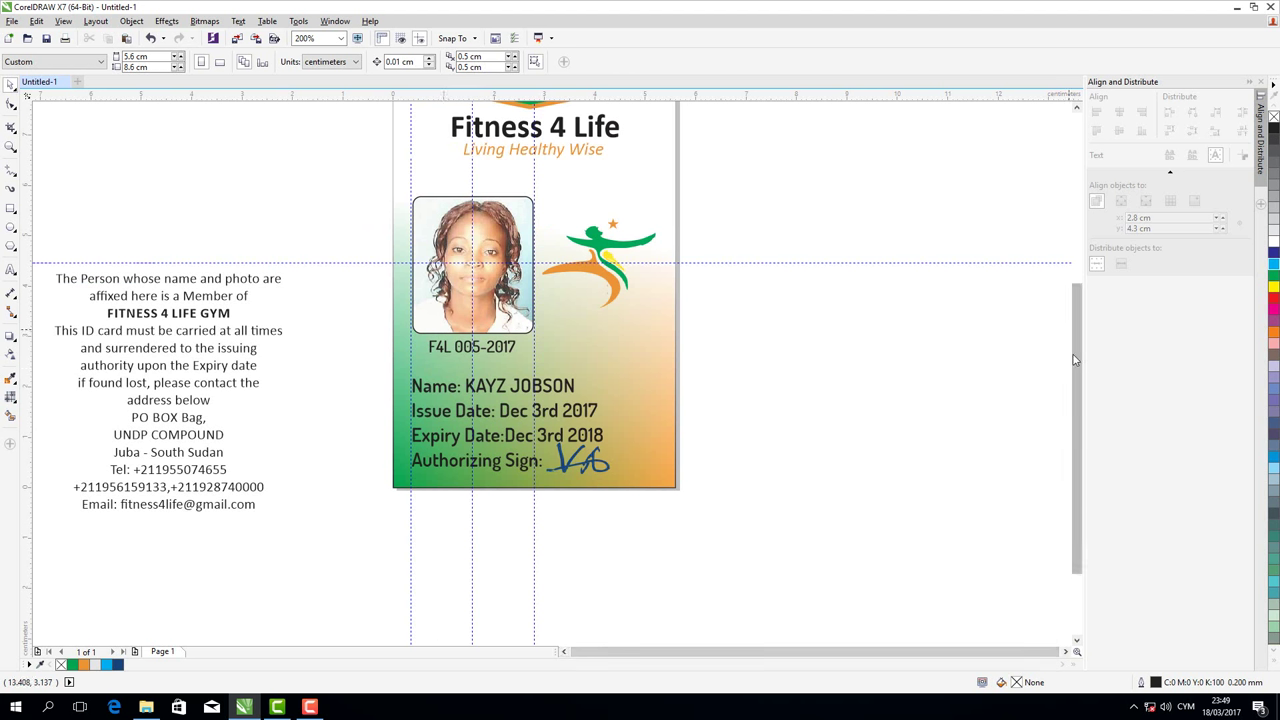
# Delete the horizontal and vertical guidelines around the card, then switch to the Text tool
pyautogui.moveTo(1076, 359); pyautogui.dragTo(1070, 319)
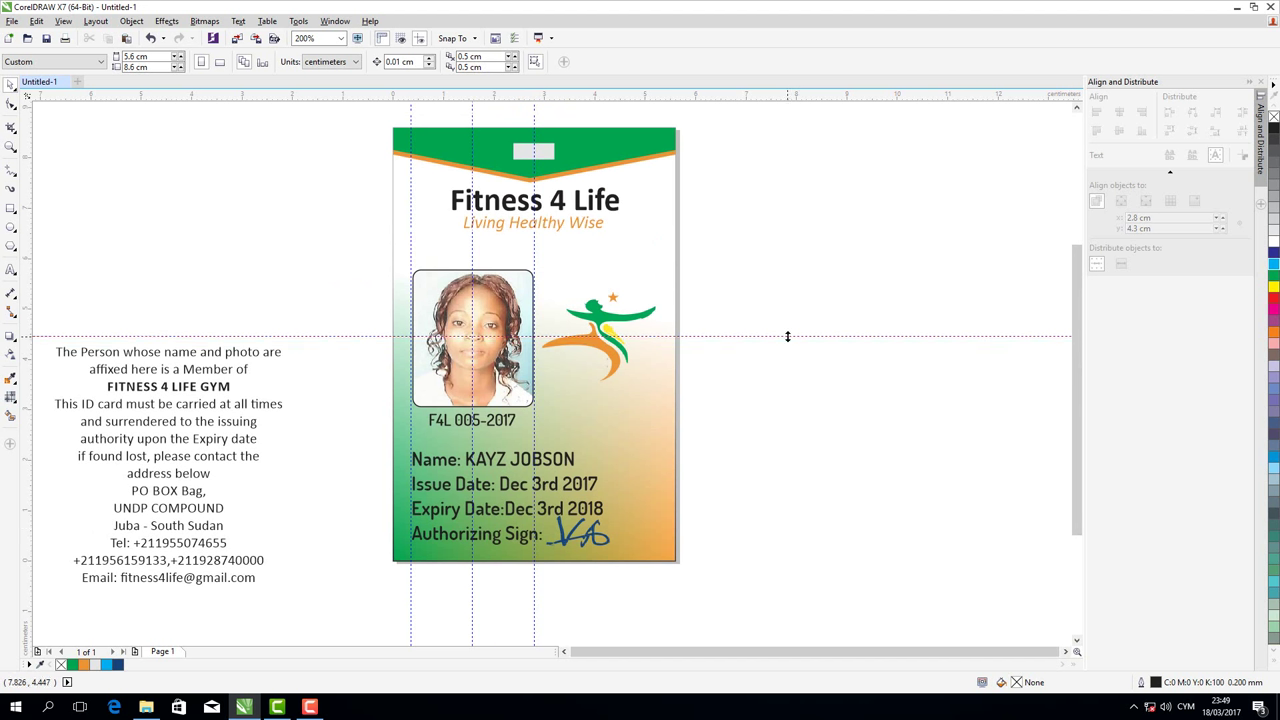
pyautogui.click(787, 336)
pyautogui.press('Delete')
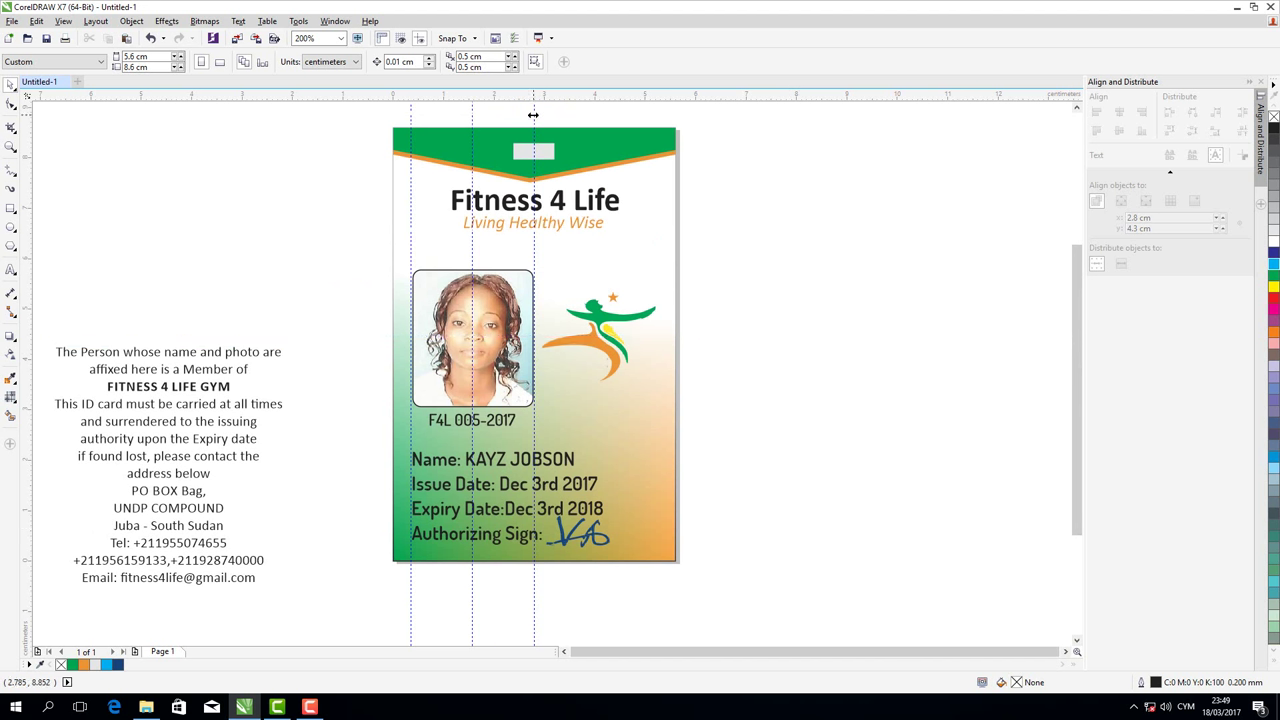
pyautogui.click(534, 114)
pyautogui.press('Delete')
pyautogui.moveTo(471, 114); pyautogui.dragTo(412, 114)
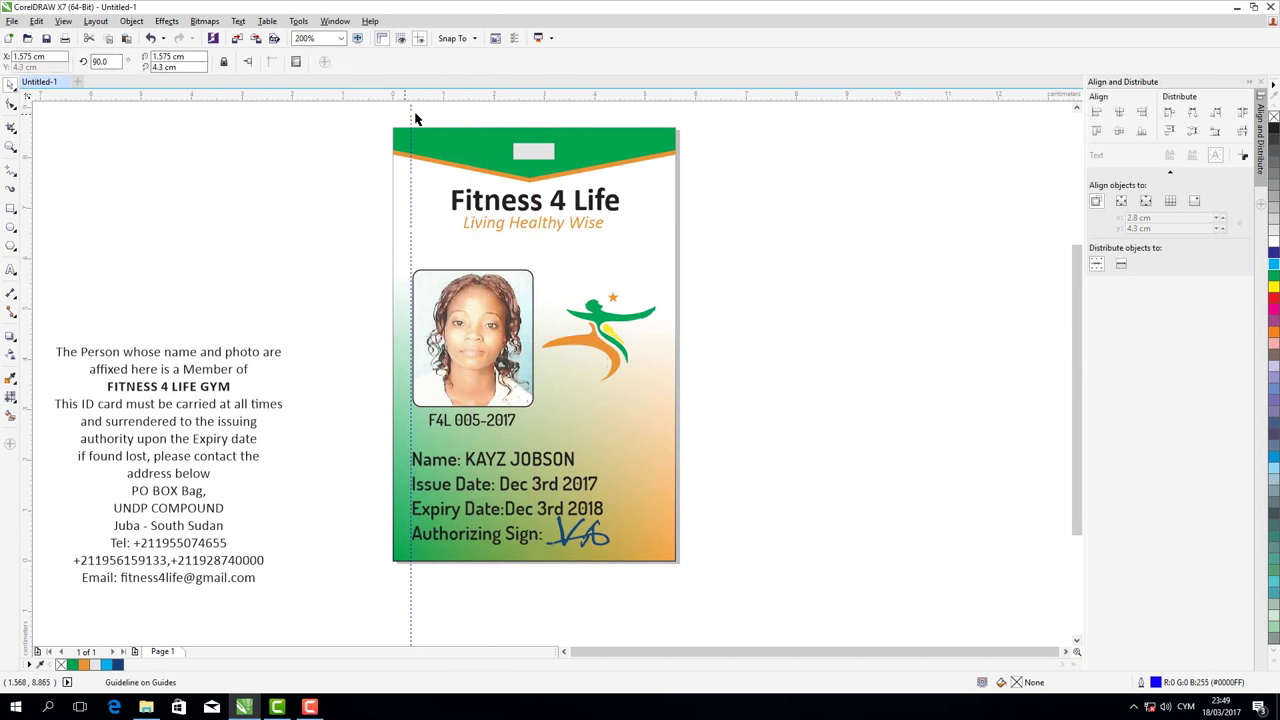
pyautogui.press('Delete')
pyautogui.click(410, 114)
pyautogui.press('Delete')
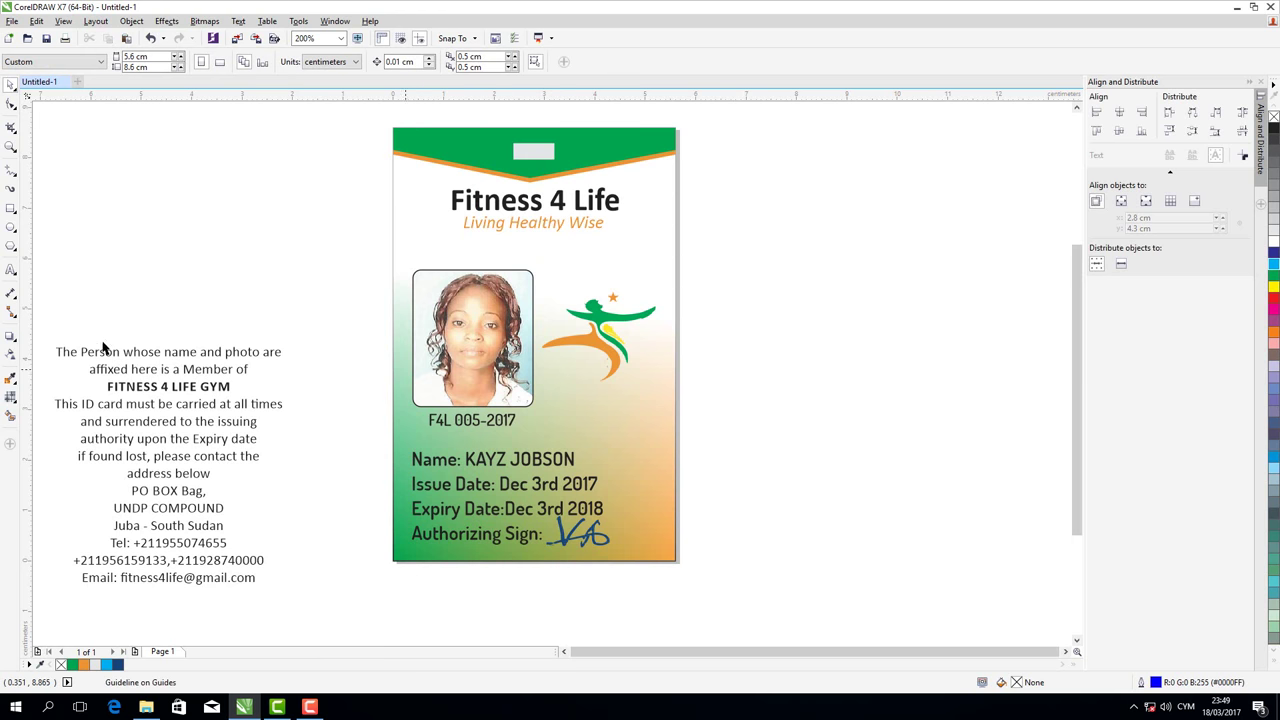
pyautogui.press('F8')
pyautogui.click(726, 346)
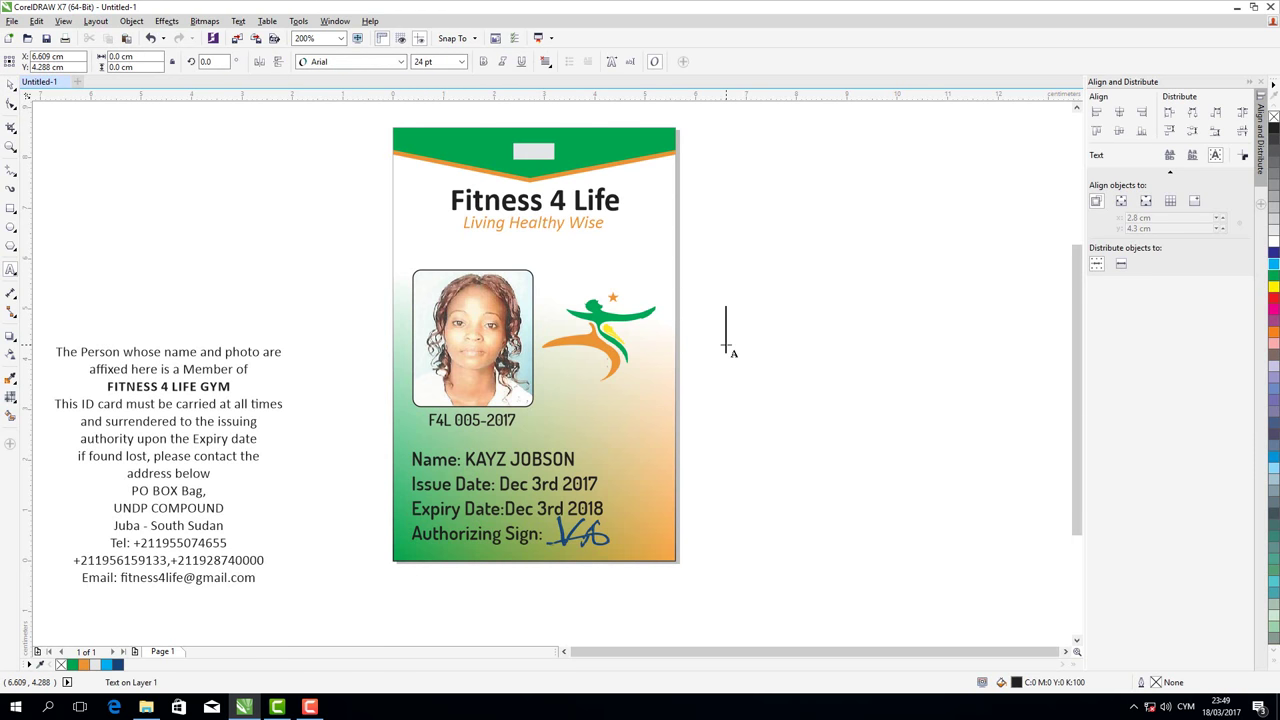
pyautogui.write('nO')
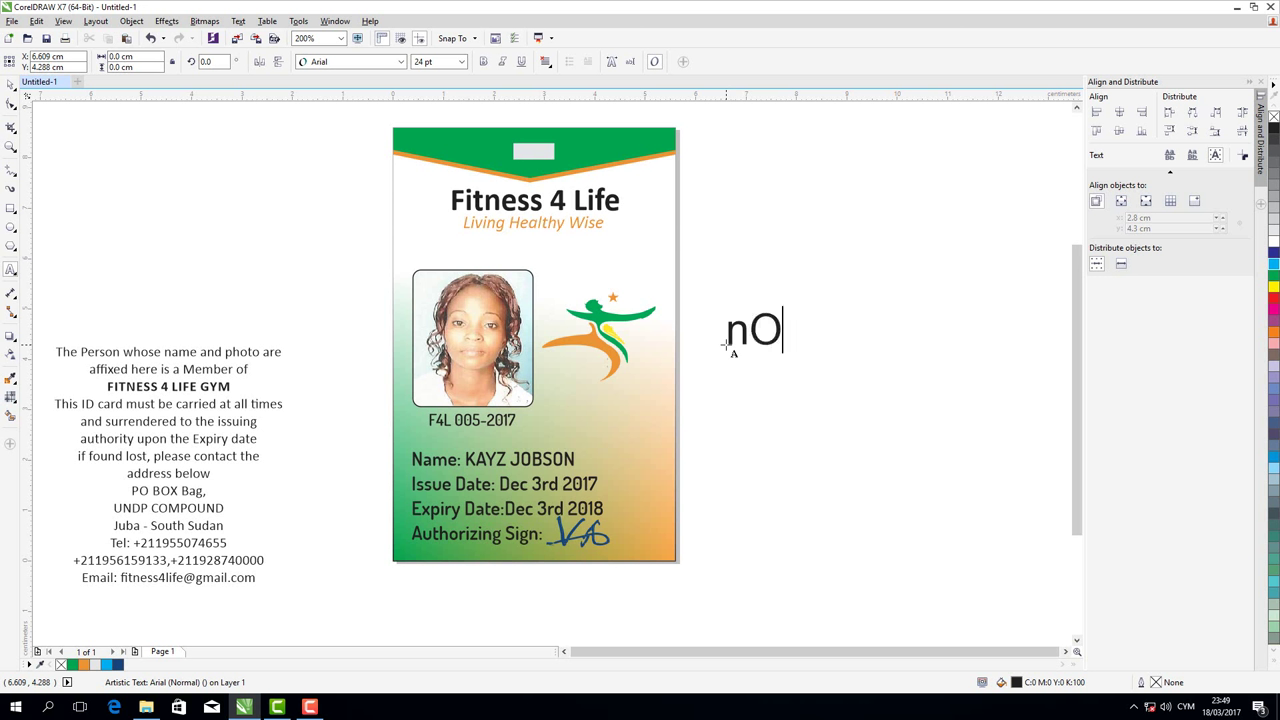
pyautogui.press('BackSpace')
pyautogui.press('BackSpace')
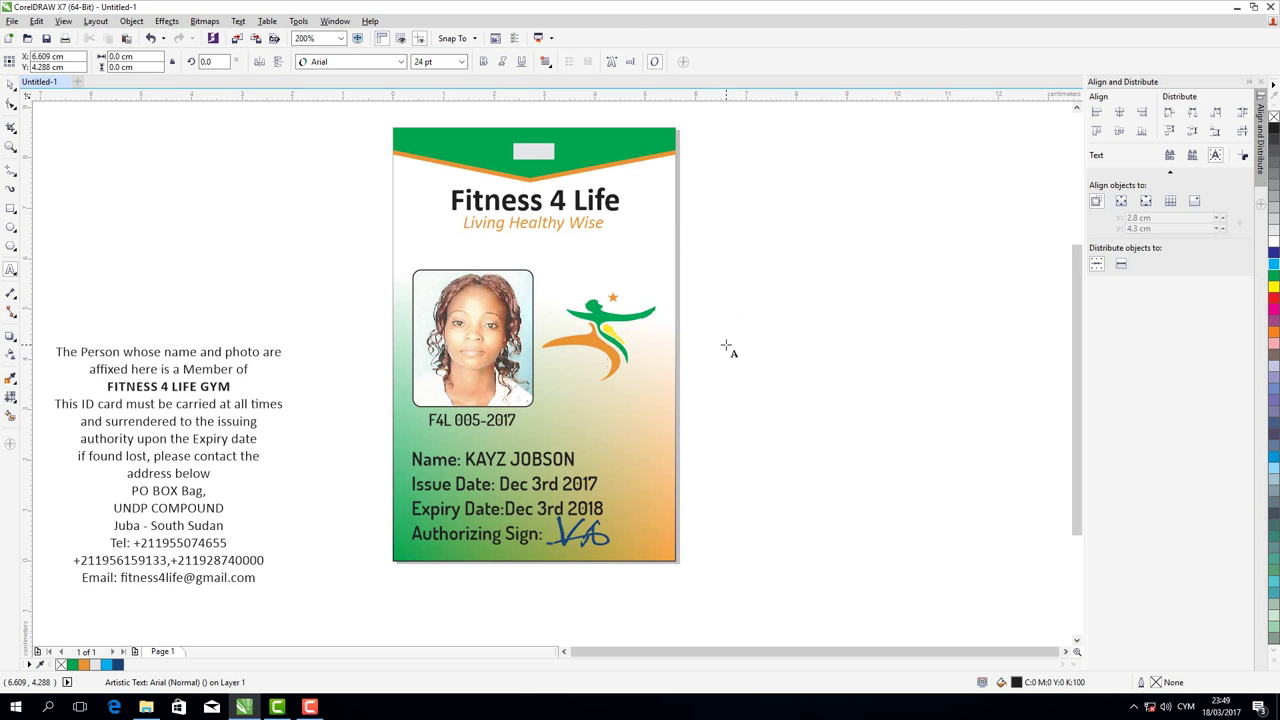
pyautogui.write('now ')
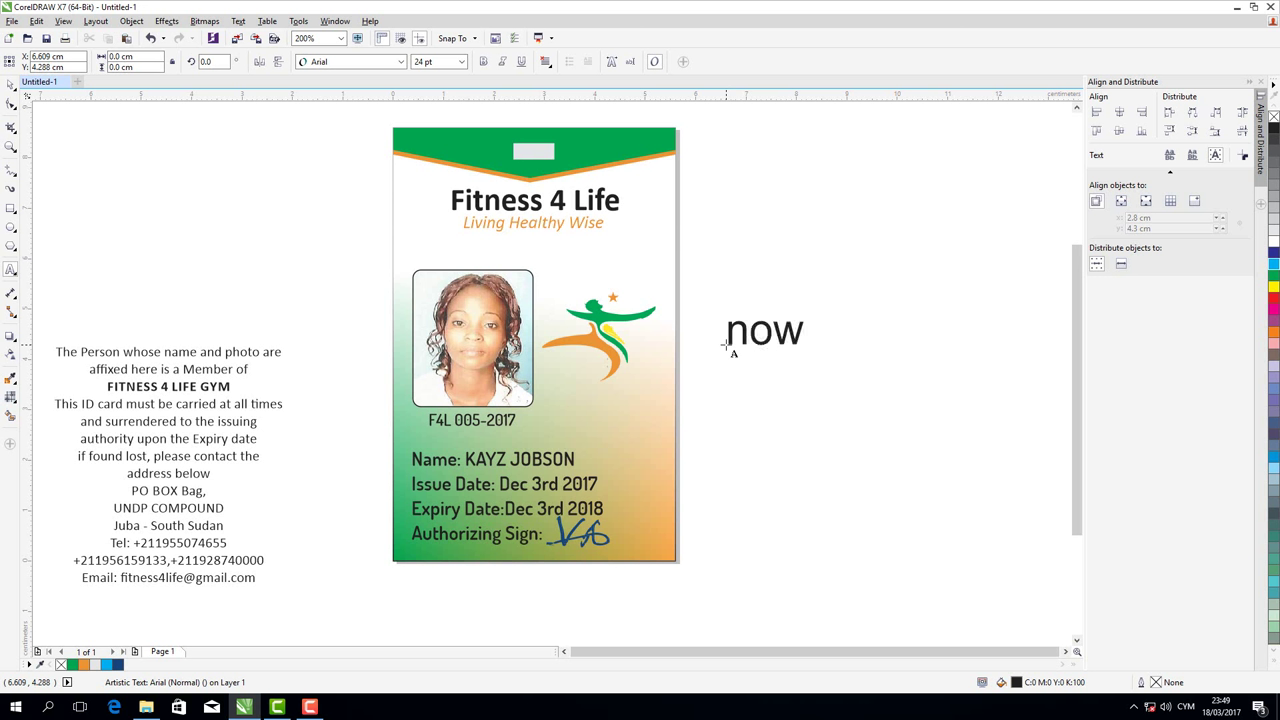
pyautogui.write('we create ')
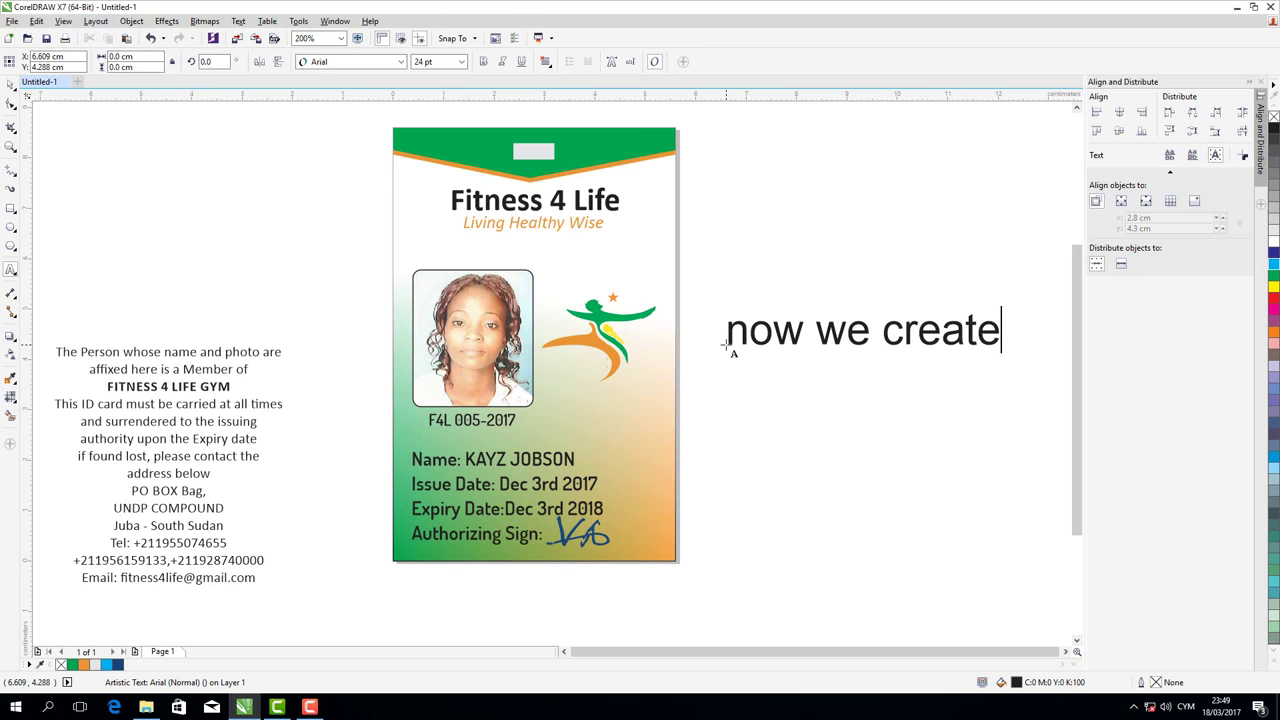
pyautogui.write('t')
pyautogui.write('he')
pyautogui.press('Return')
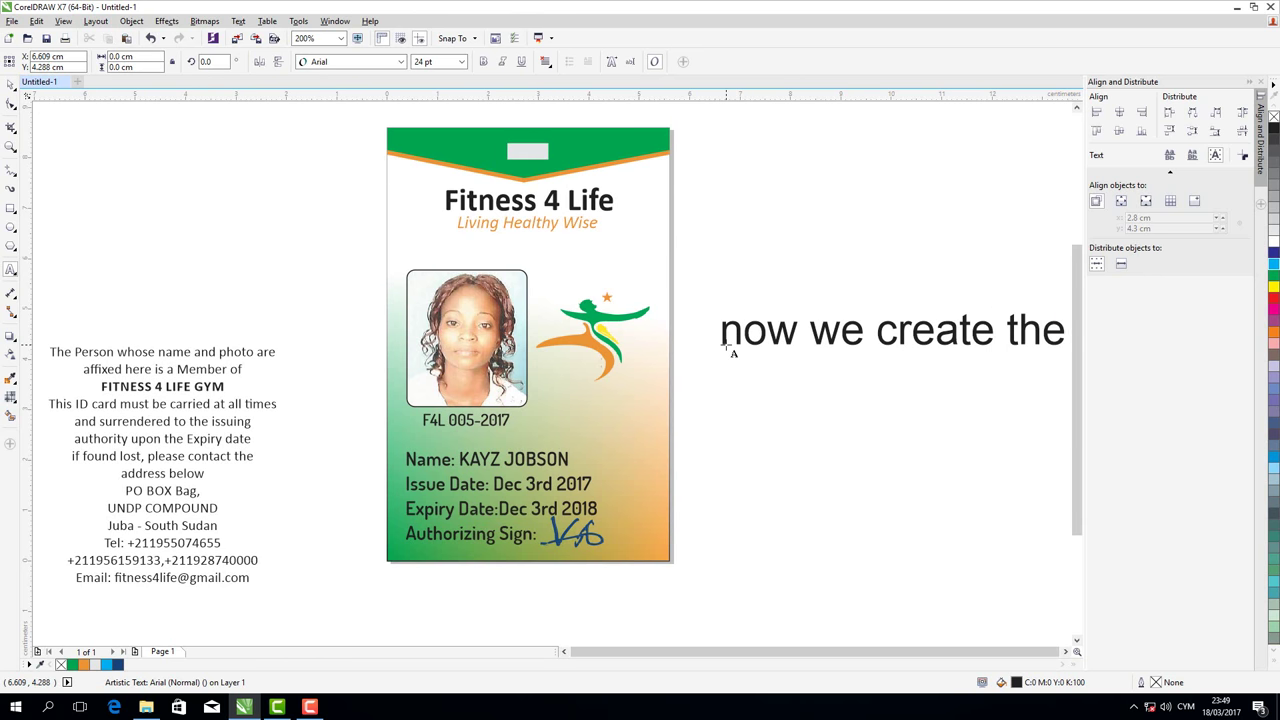
pyautogui.write('back')
pyautogui.write('o')
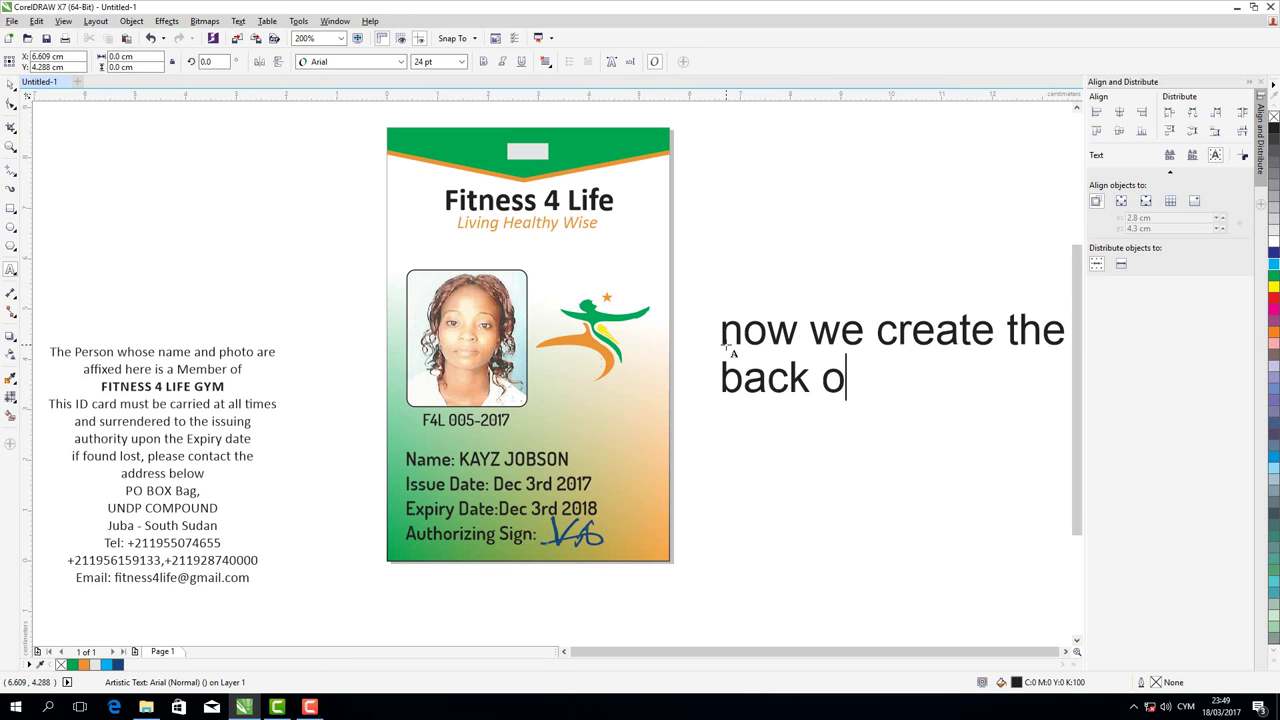
pyautogui.write('k')
pyautogui.press('BackSpace')
pyautogui.press('BackSpace')
pyautogui.press('BackSpace')
pyautogui.press('BackSpace')
pyautogui.press('BackSpace')
pyautogui.press('BackSpace')
pyautogui.press('BackSpace')
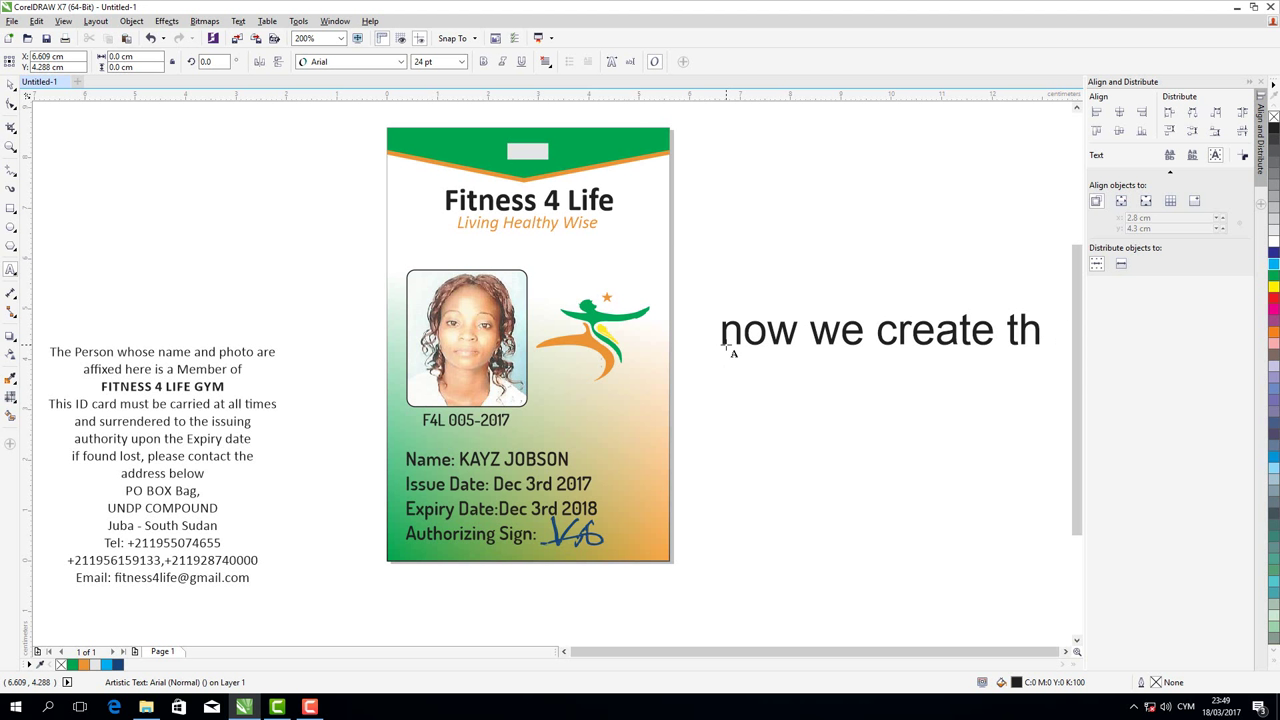
pyautogui.press('BackSpace')
pyautogui.press('BackSpace')
pyautogui.press('BackSpace')
pyautogui.press('BackSpace')
pyautogui.press('BackSpace')
pyautogui.press('BackSpace')
pyautogui.press('BackSpace')
pyautogui.press('BackSpace')
pyautogui.press('BackSpace')
pyautogui.press('BackSpace')
pyautogui.press('BackSpace')
pyautogui.press('BackSpace')
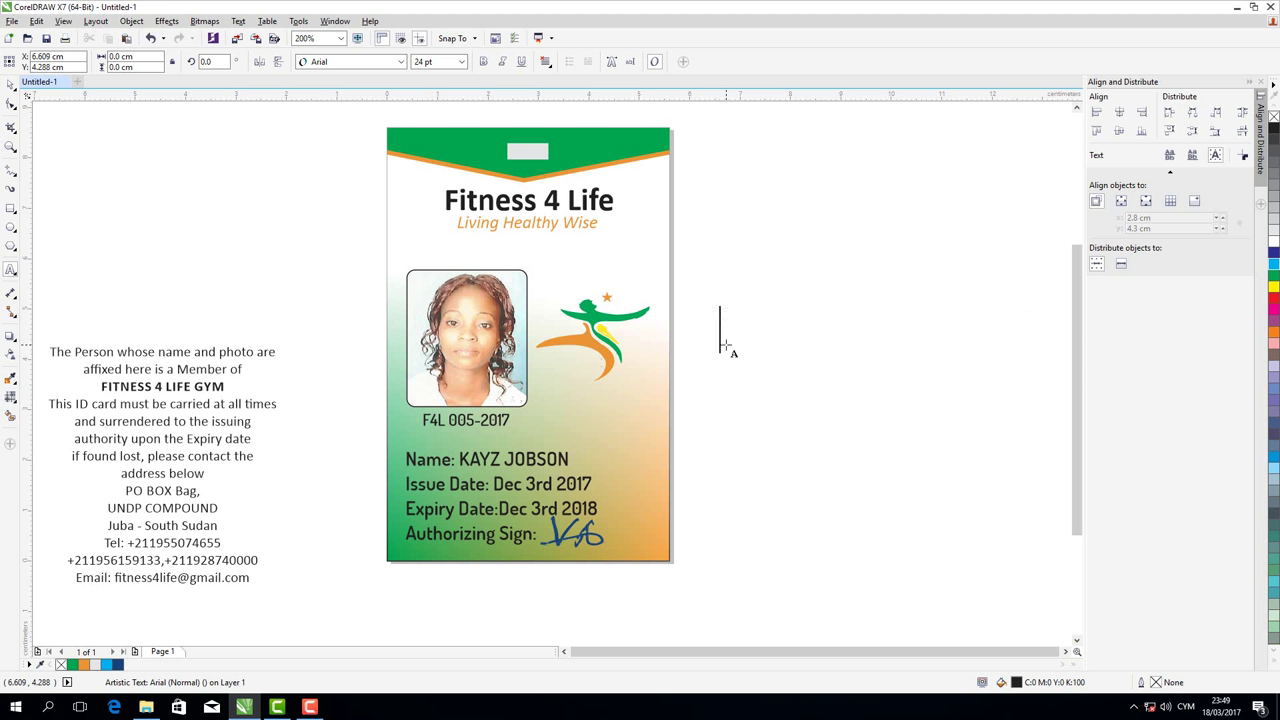
# Draw a rectangle right of the card and size it 5.6 × 8.6 cm
pyautogui.click(11, 208)
pyautogui.moveTo(740, 180); pyautogui.dragTo(976, 478)
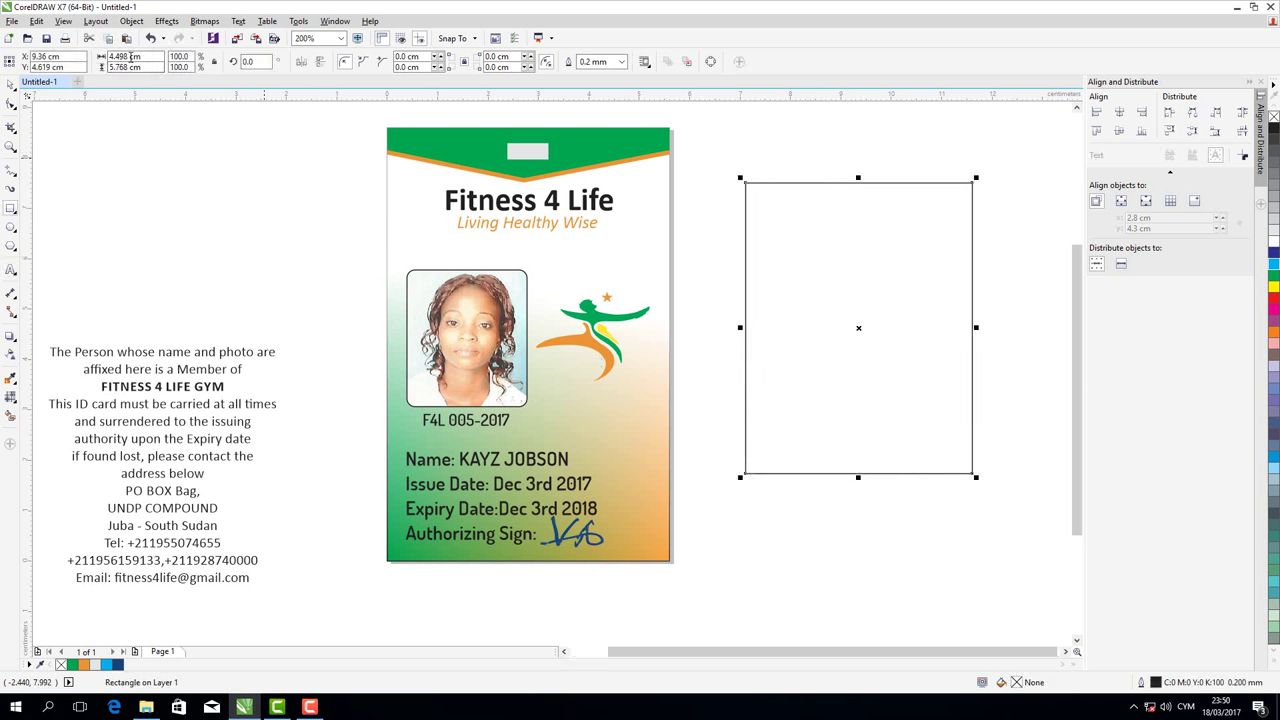
pyautogui.moveTo(130, 57); pyautogui.dragTo(98, 58)
pyautogui.write('5.6cm')
pyautogui.moveTo(133, 67); pyautogui.dragTo(101, 67)
pyautogui.write('8')
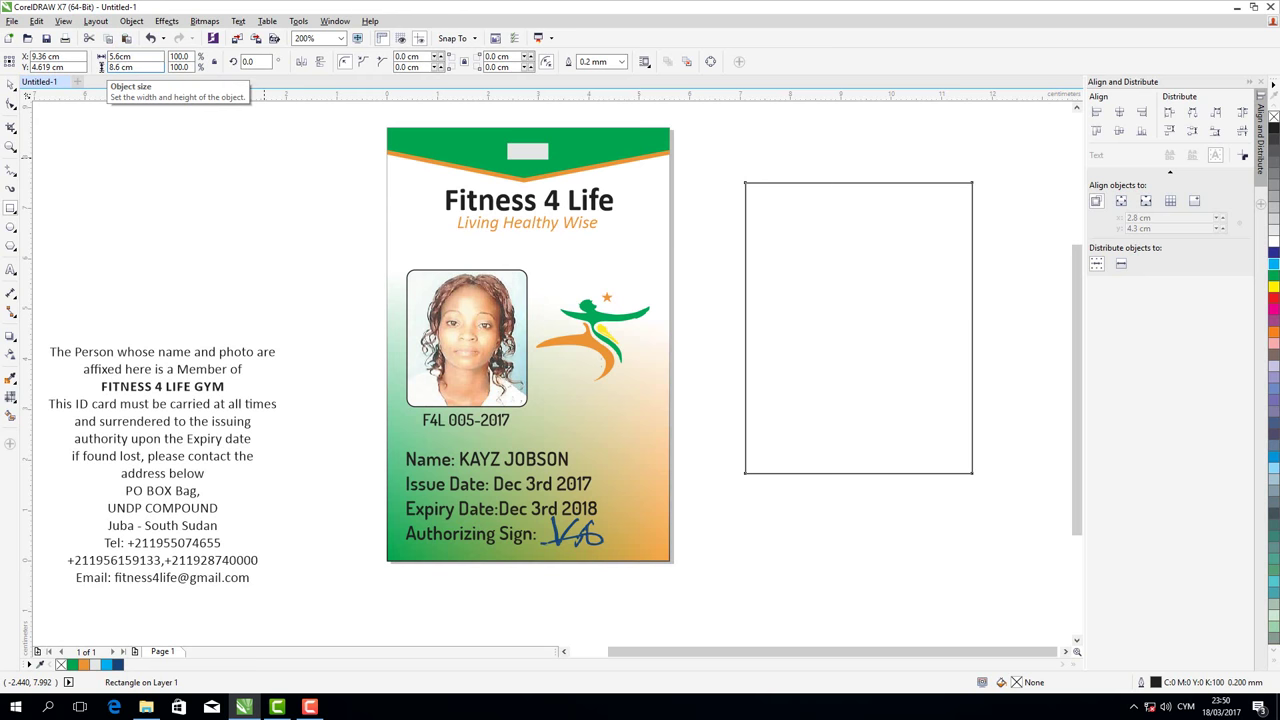
pyautogui.press('Return')
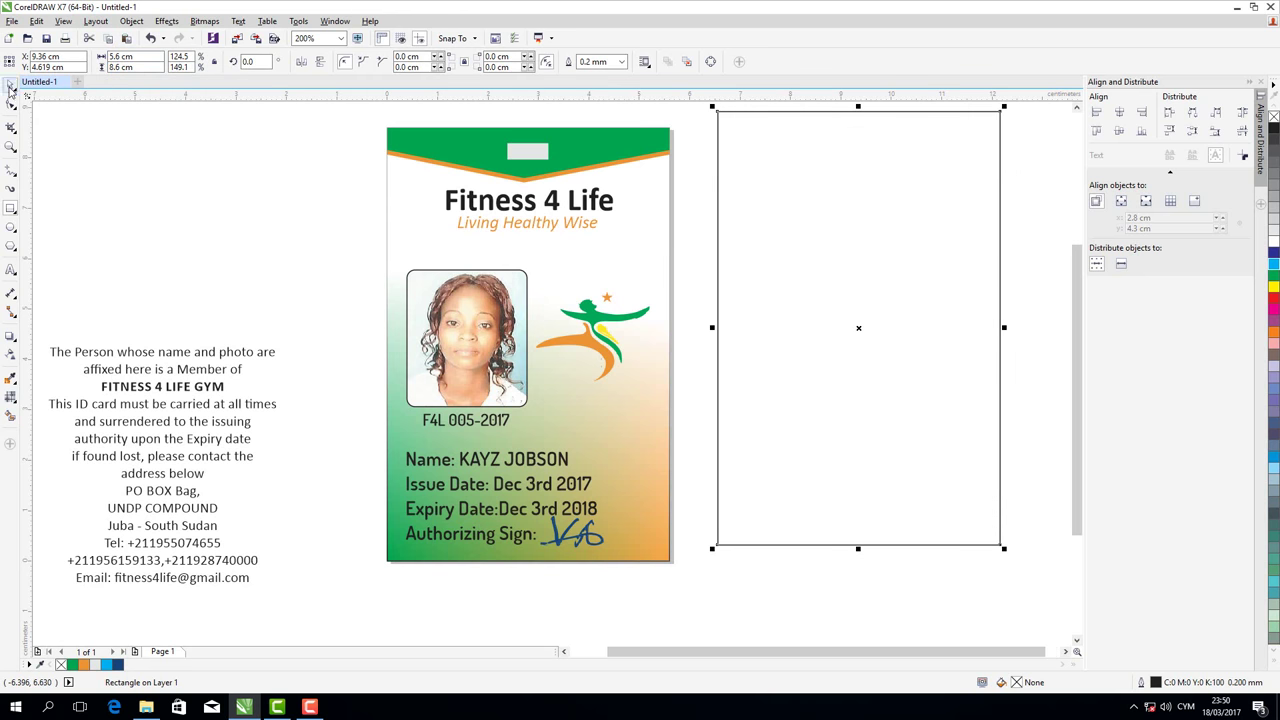
# Place the new rectangle against the front card's right edge and compare sizes
pyautogui.moveTo(821, 238); pyautogui.dragTo(785, 258)
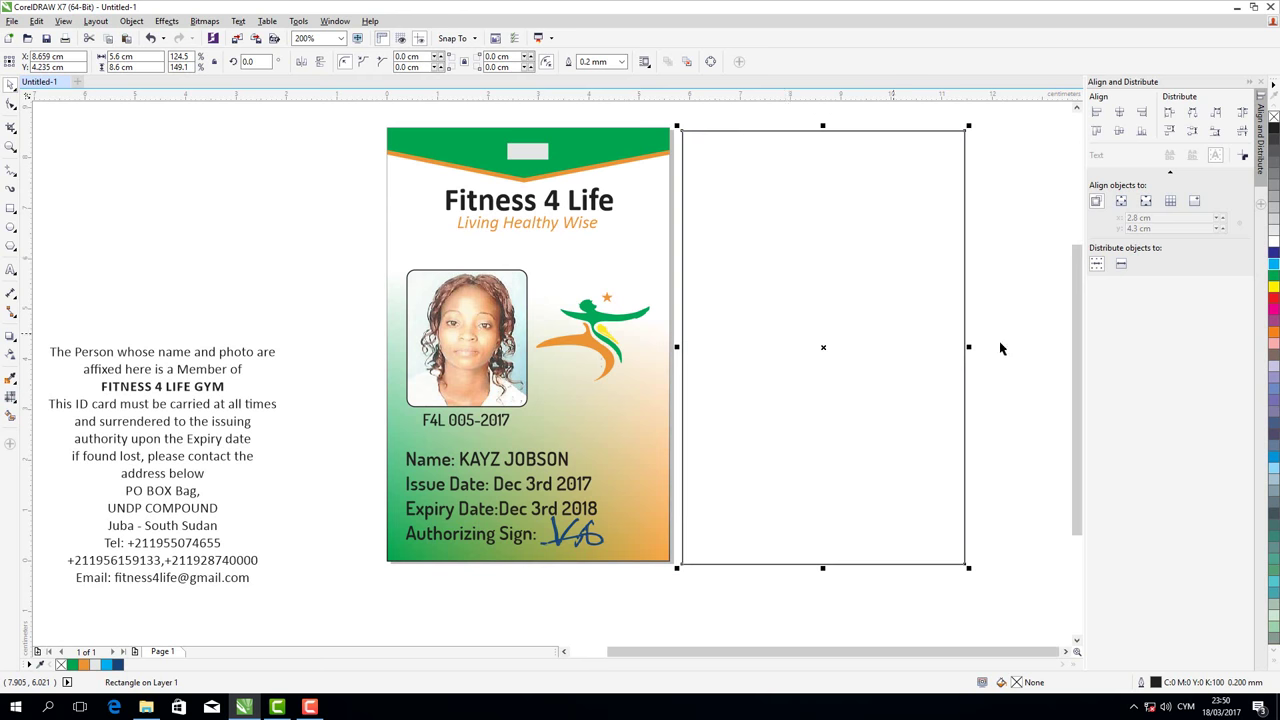
pyautogui.click(903, 463)
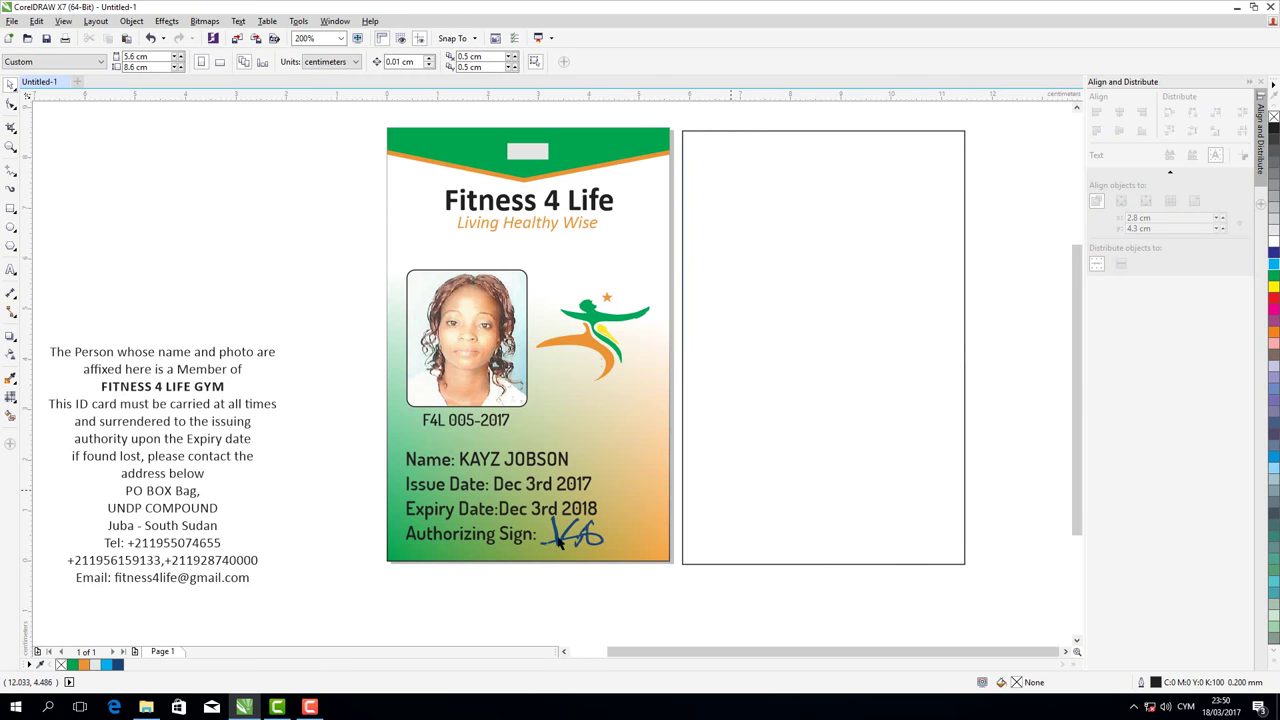
pyautogui.click(390, 228)
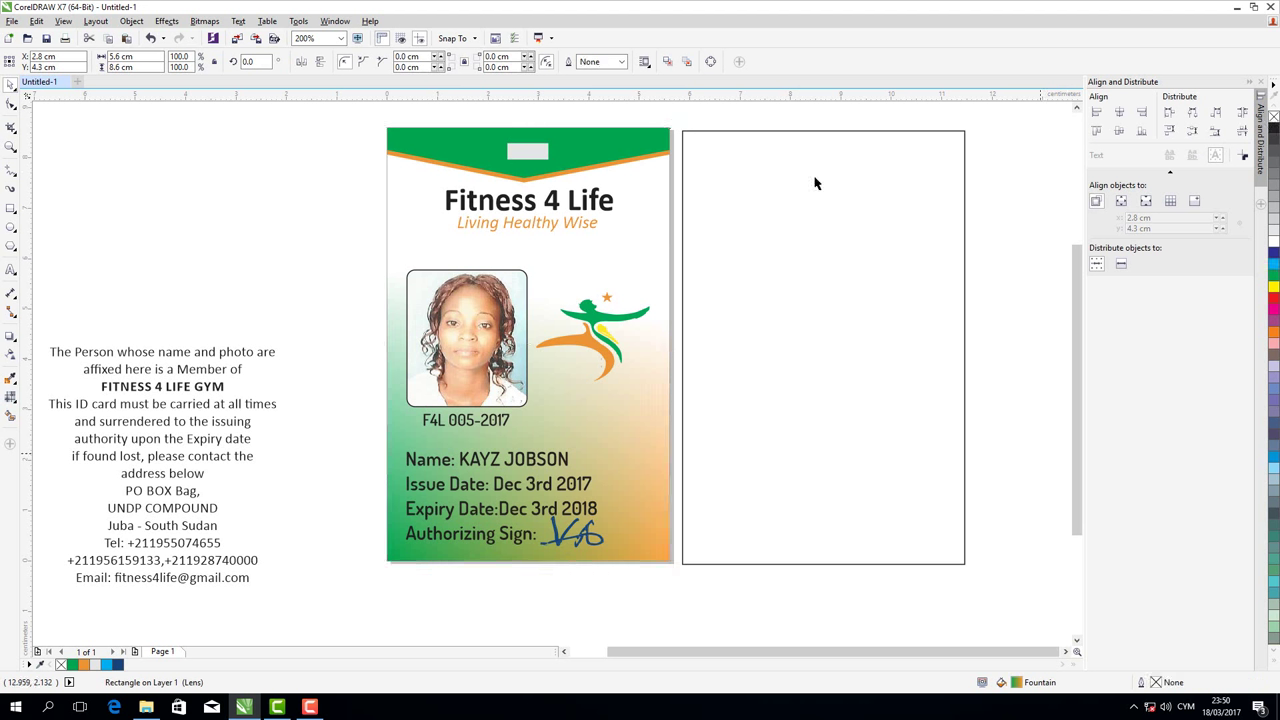
pyautogui.click(853, 361)
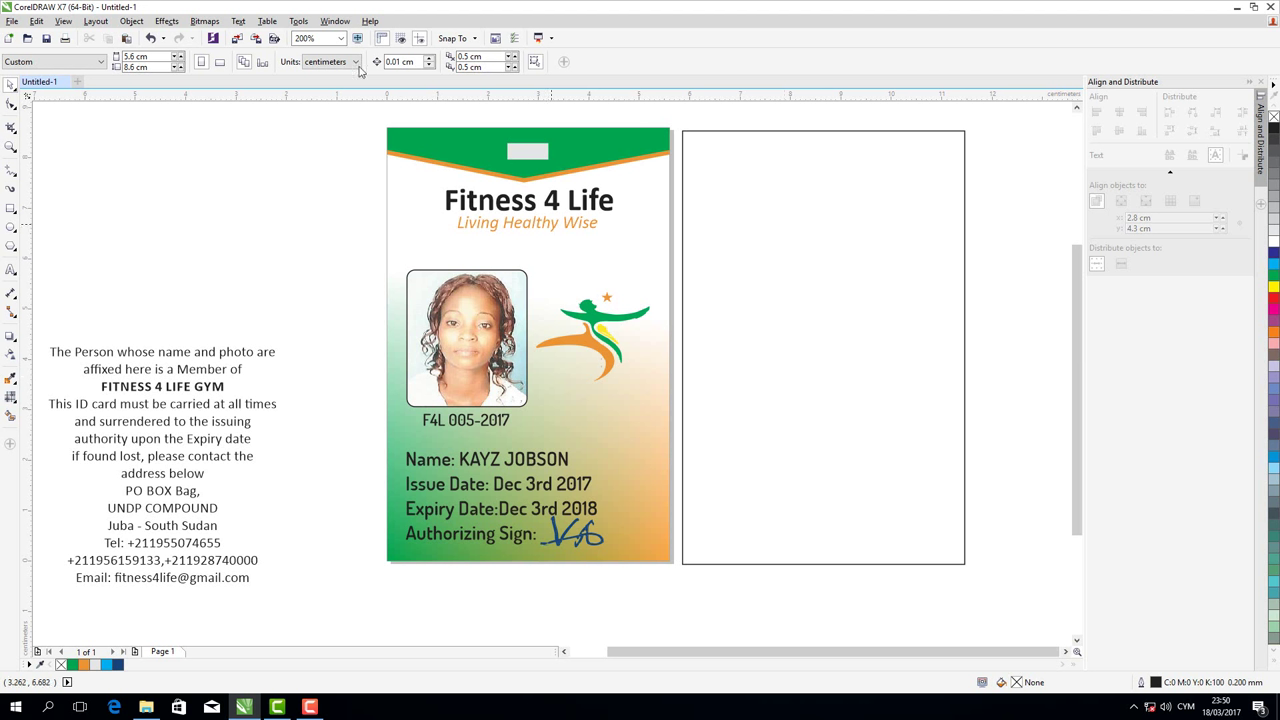
# Copy and paste the front card's header, moving the copy onto the blank card's top
pyautogui.moveTo(378, 112); pyautogui.dragTo(677, 185)
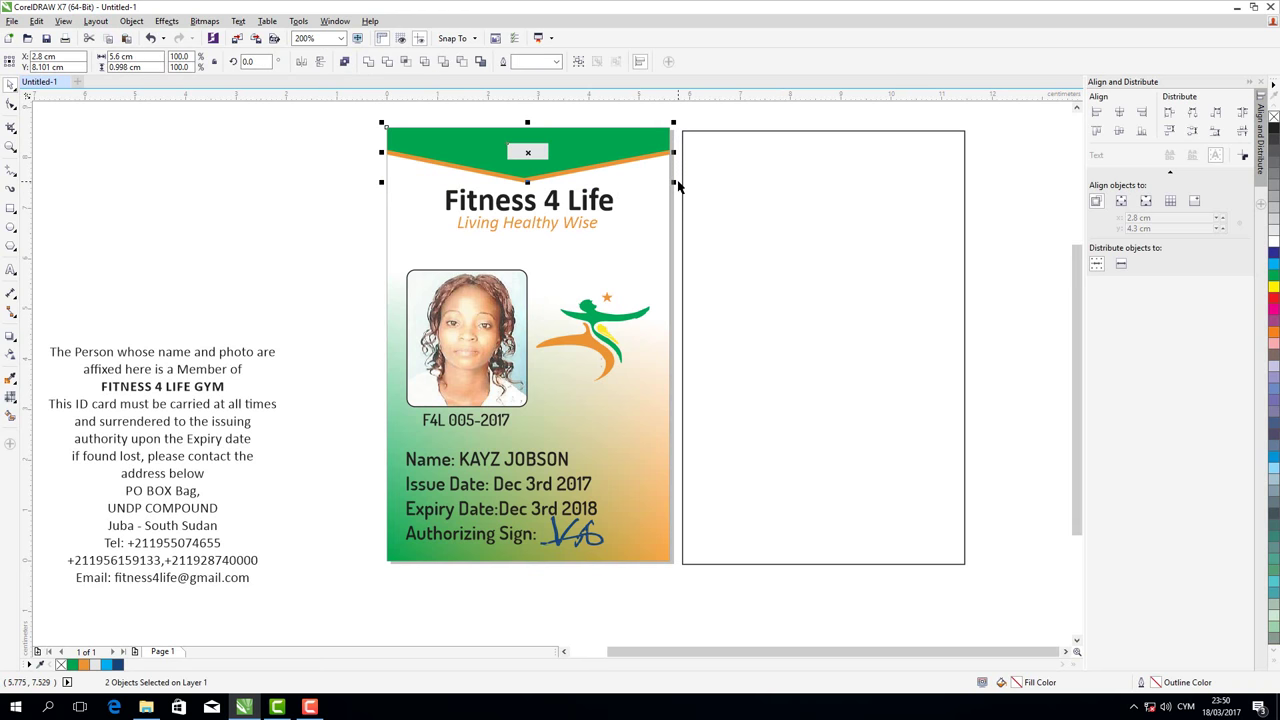
pyautogui.click(36, 21)
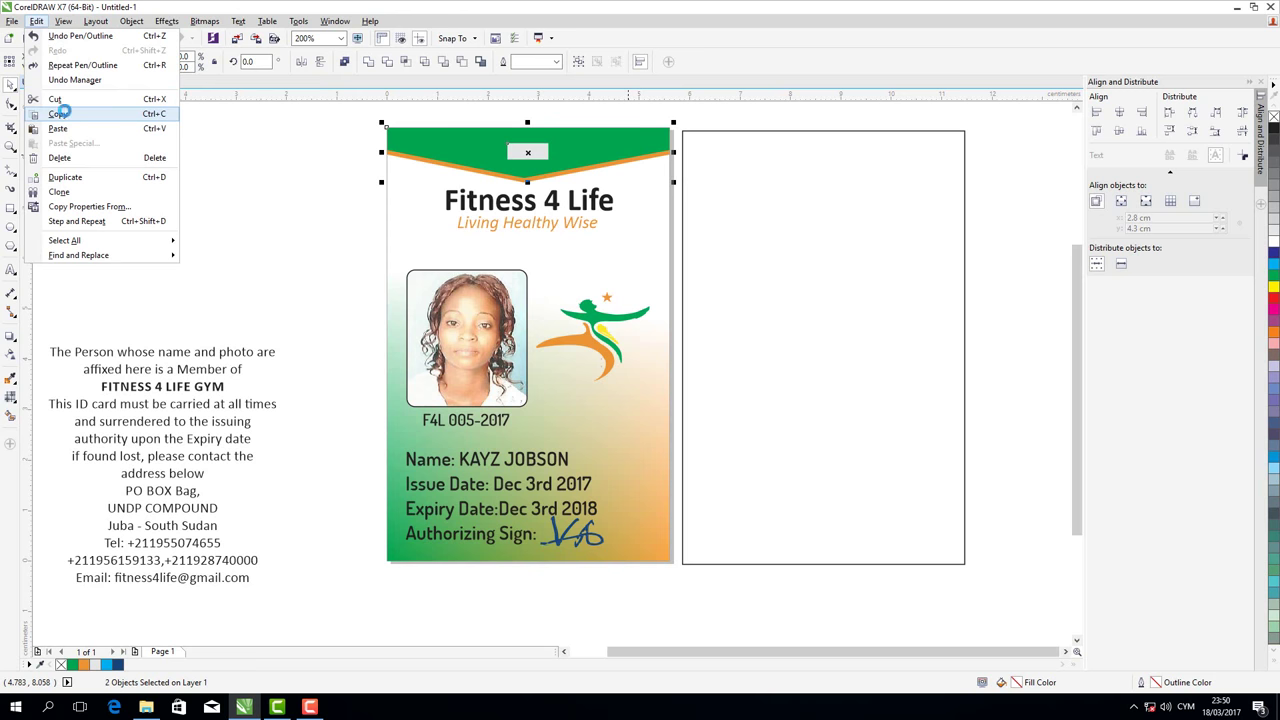
pyautogui.click(60, 114)
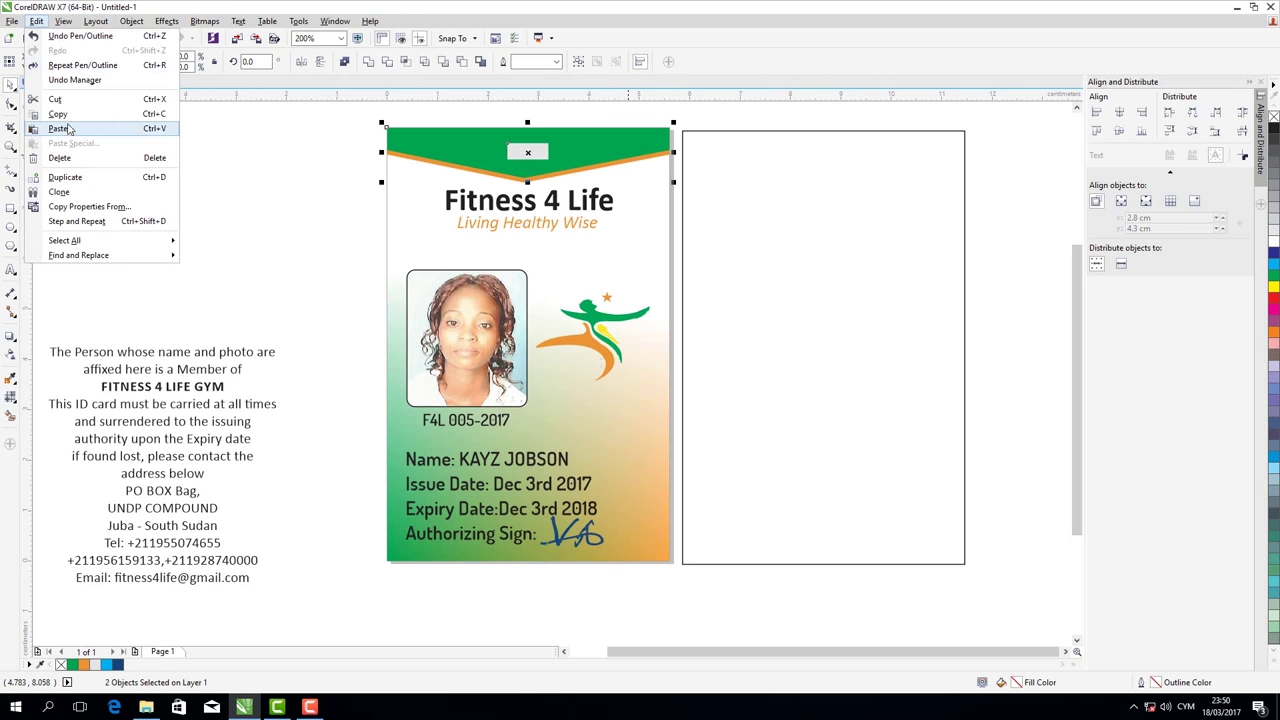
pyautogui.click(60, 129)
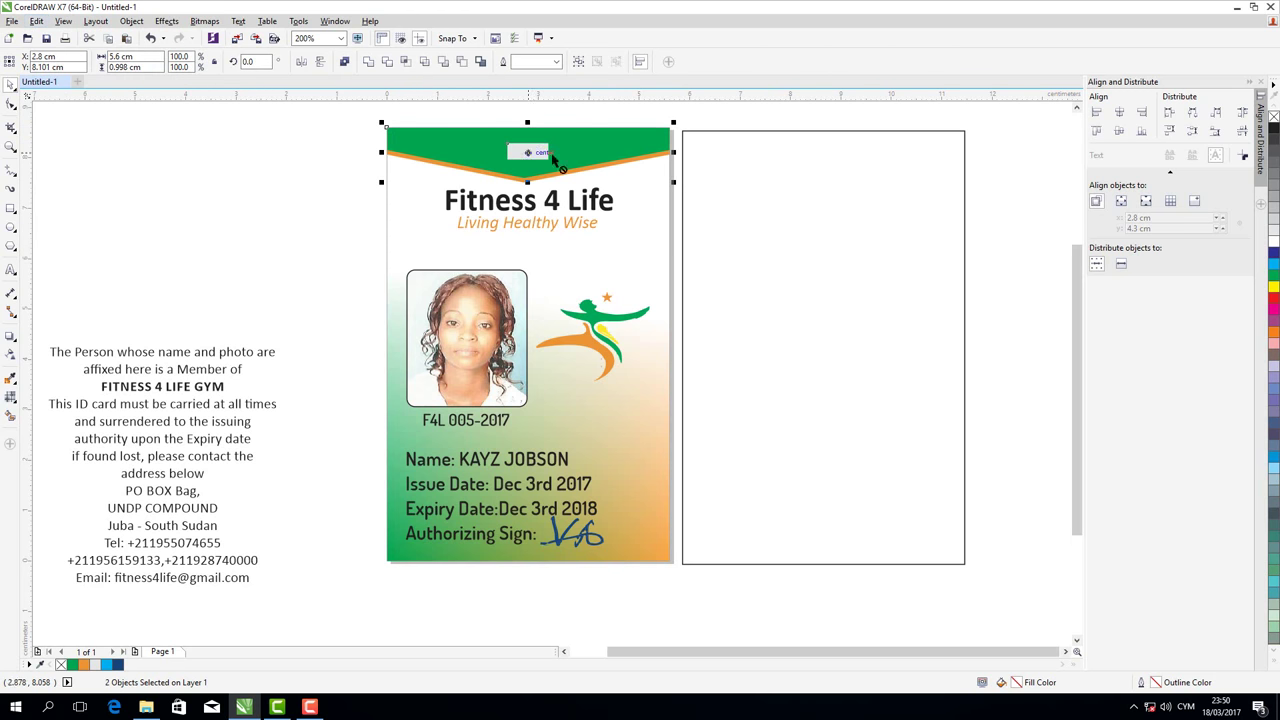
pyautogui.moveTo(528, 152); pyautogui.dragTo(824, 158)
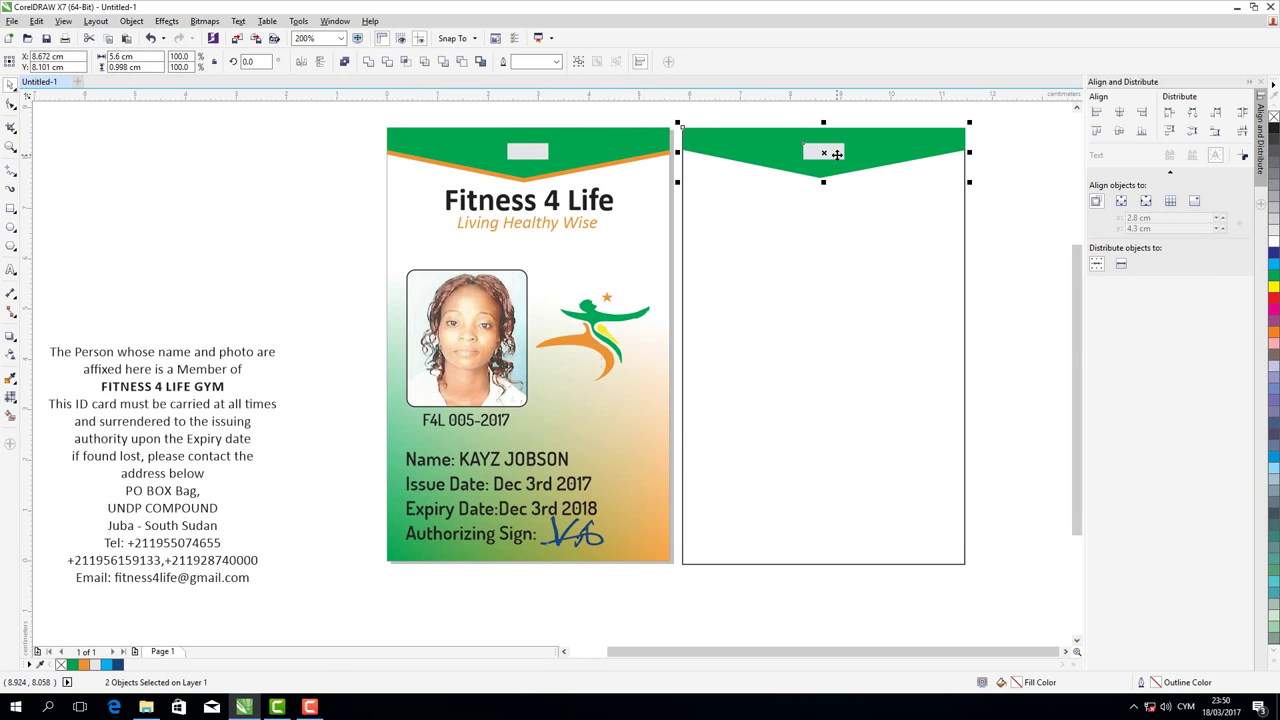
pyautogui.press('Down')
pyautogui.press('Down')
pyautogui.press('Down')
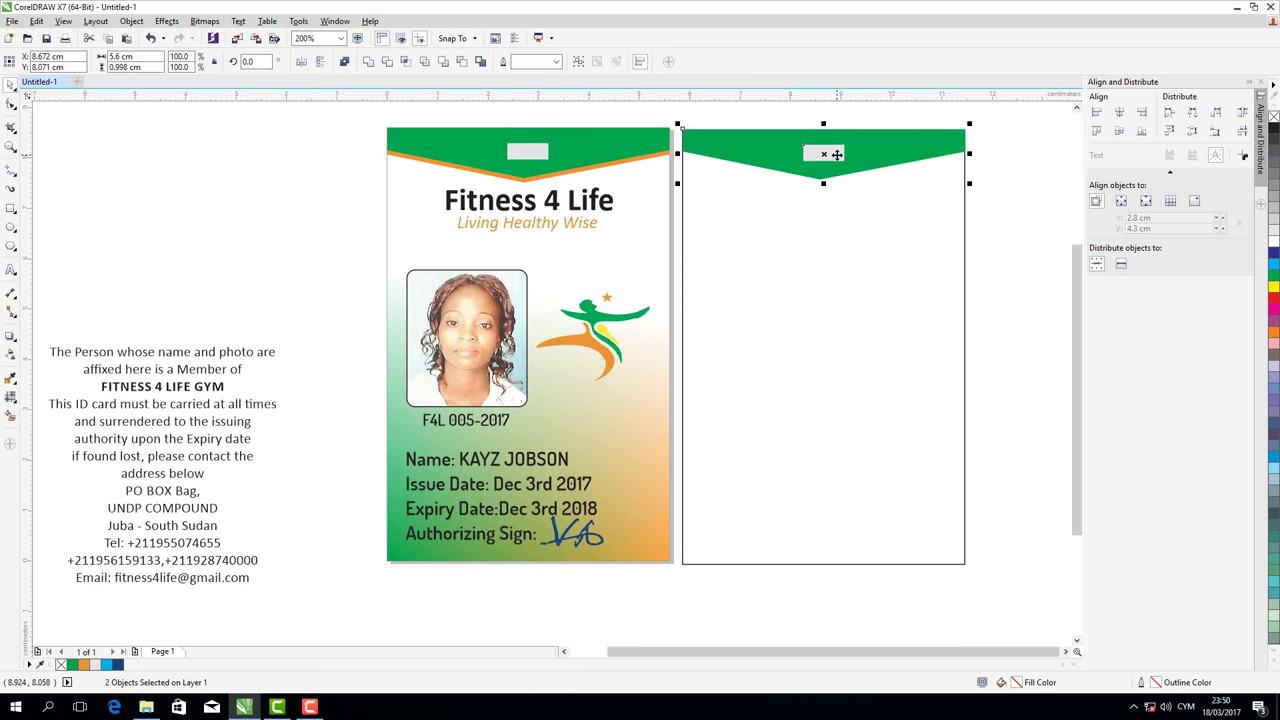
pyautogui.press('Down')
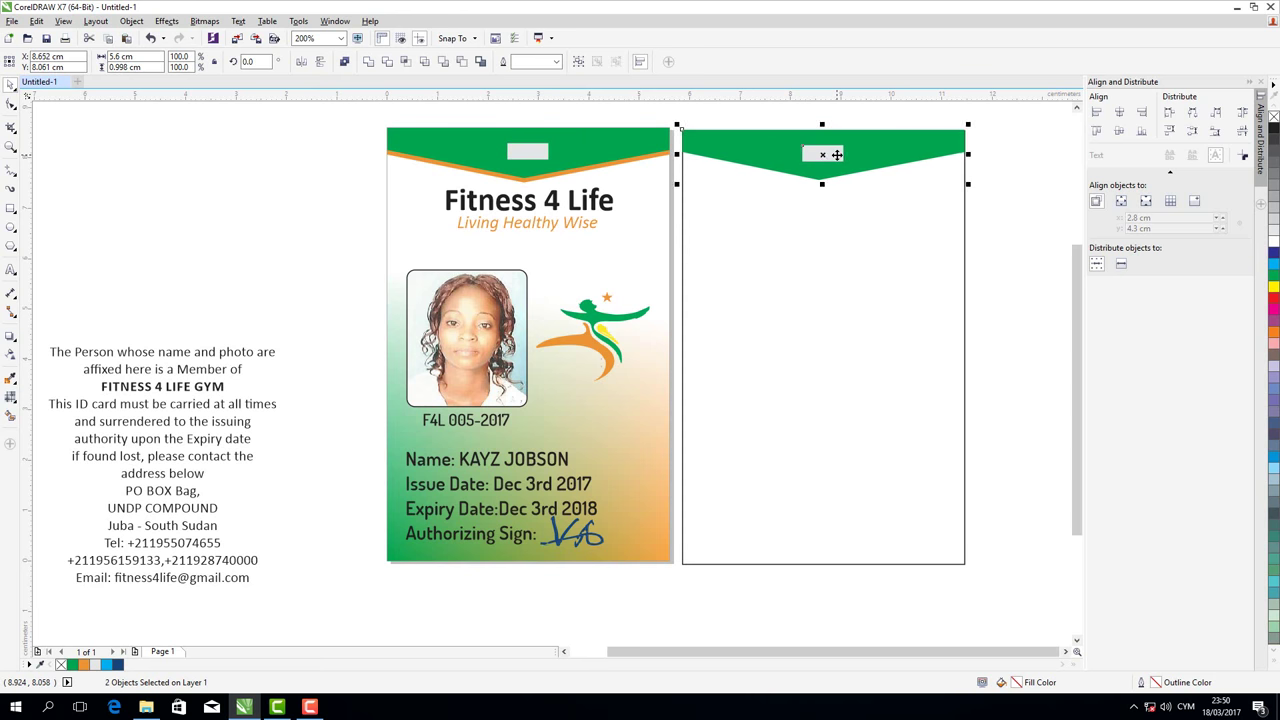
pyautogui.click(1064, 177)
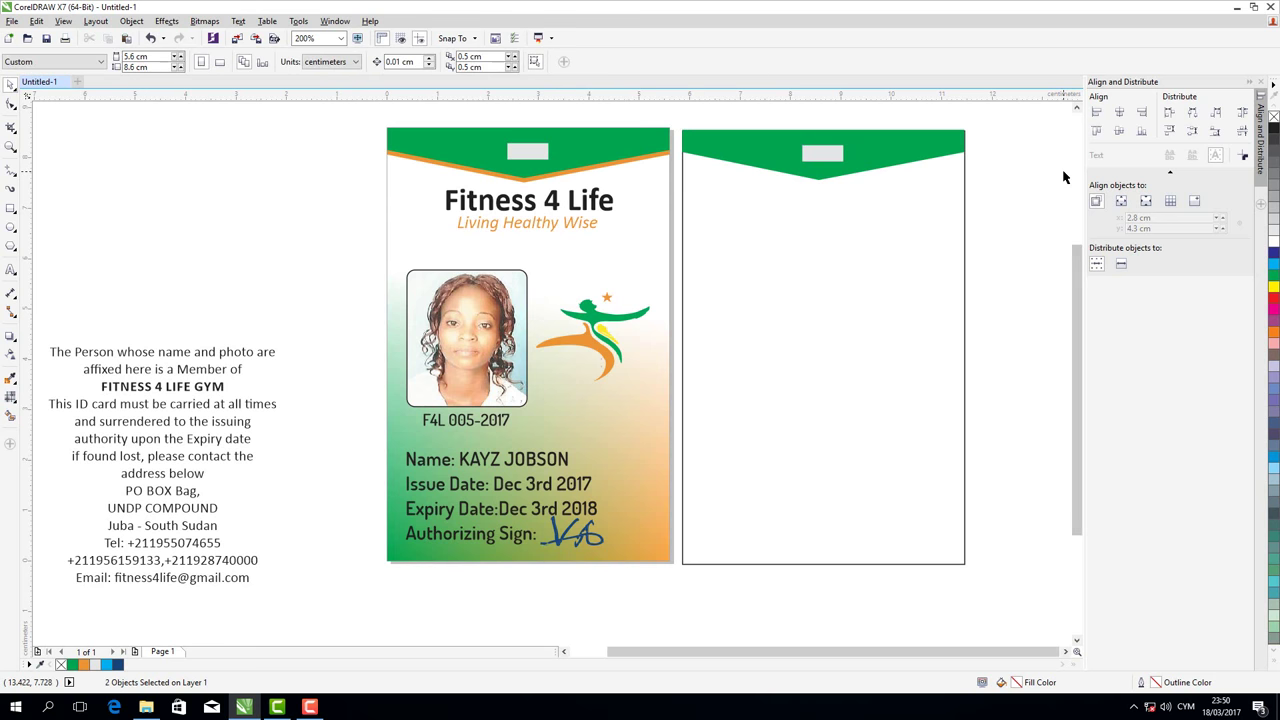
# Delete the incomplete header copy and leftover grey slot from the back card
pyautogui.click(900, 157)
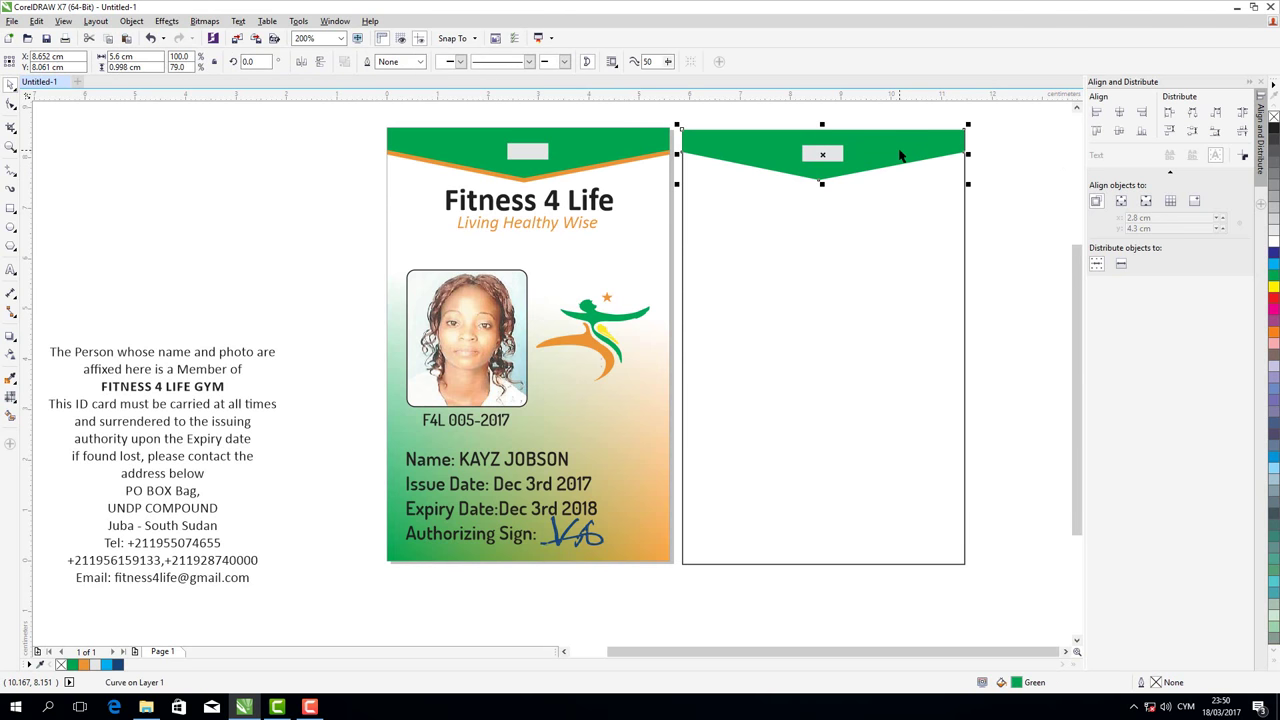
pyautogui.press('Delete')
pyautogui.click(826, 152)
pyautogui.press('Delete')
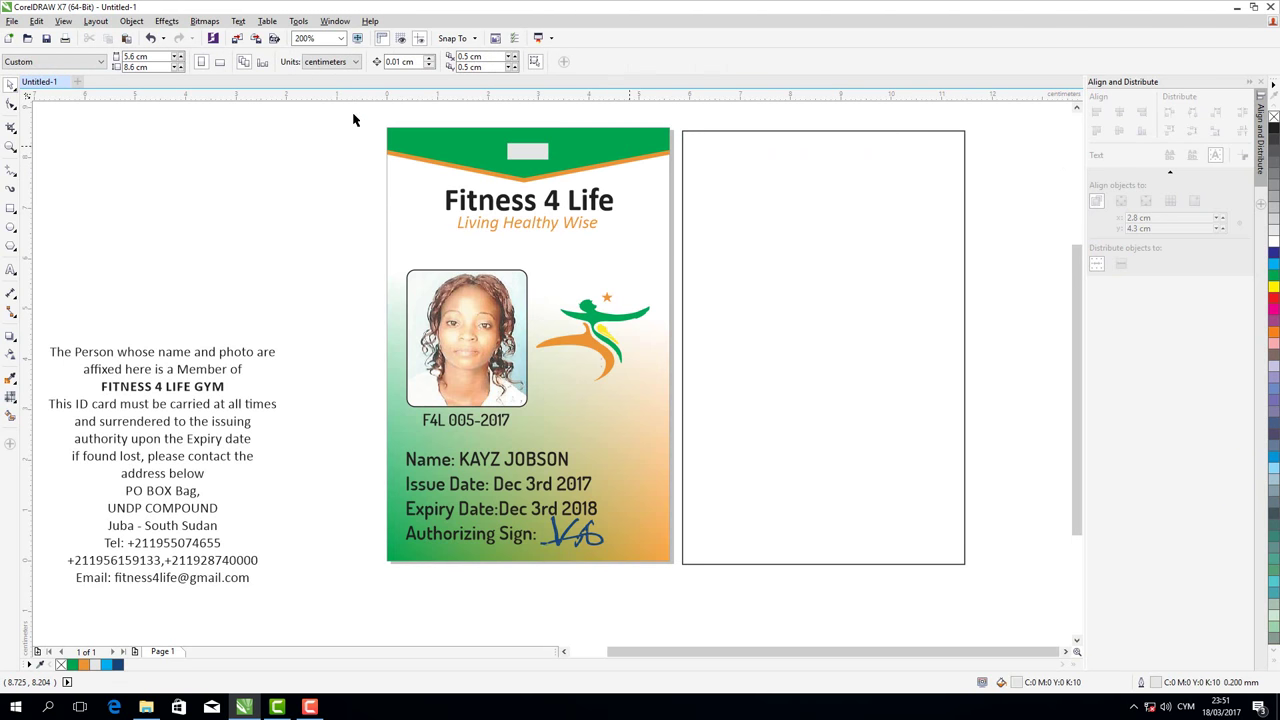
# Select all three header objects including the orange stripe and drag a duplicate onto the back card
pyautogui.moveTo(354, 112); pyautogui.dragTo(468, 192)
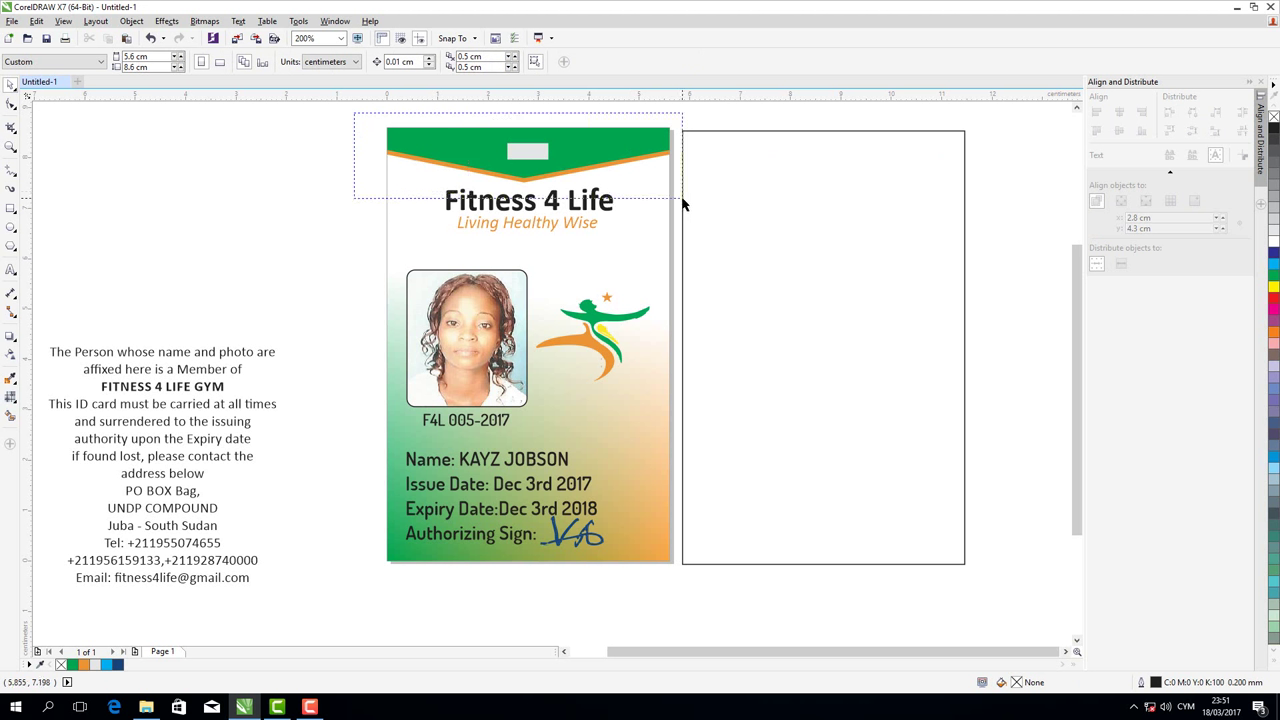
pyautogui.moveTo(622, 200); pyautogui.dragTo(684, 205)
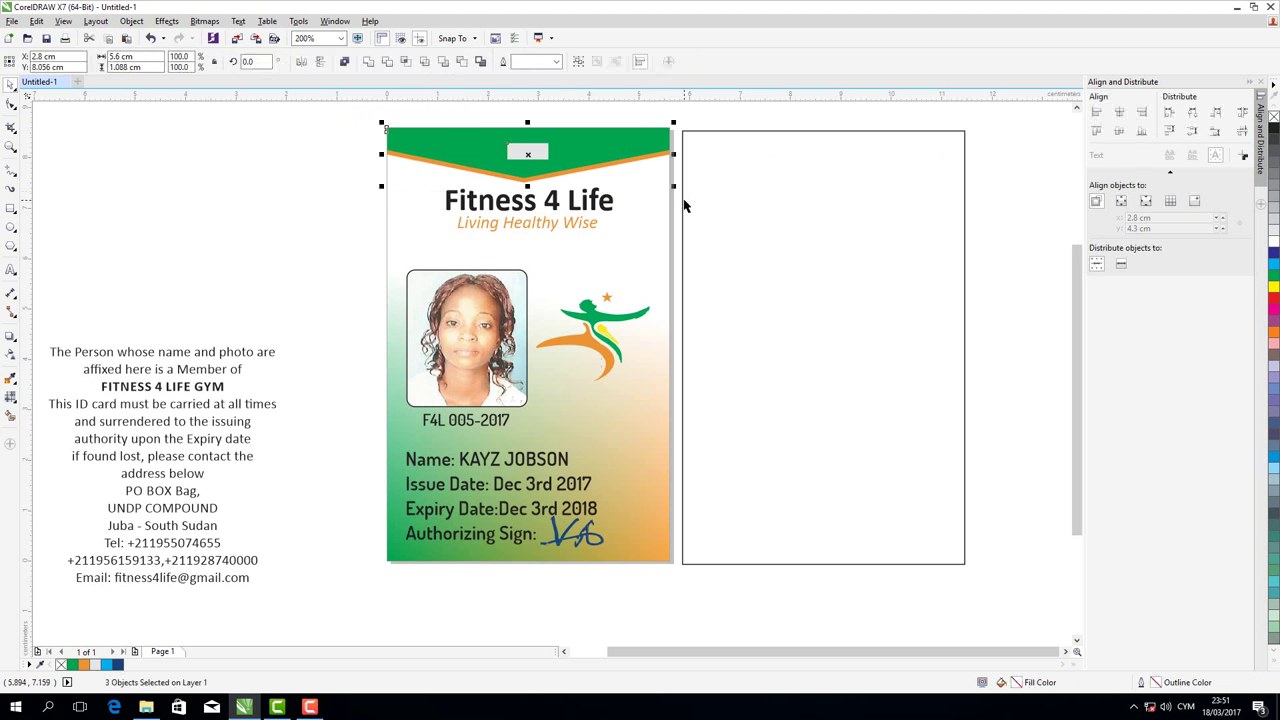
pyautogui.click(36, 21)
pyautogui.click(37, 22)
pyautogui.click(37, 22)
pyautogui.click(60, 130)
pyautogui.moveTo(535, 162); pyautogui.dragTo(824, 161)
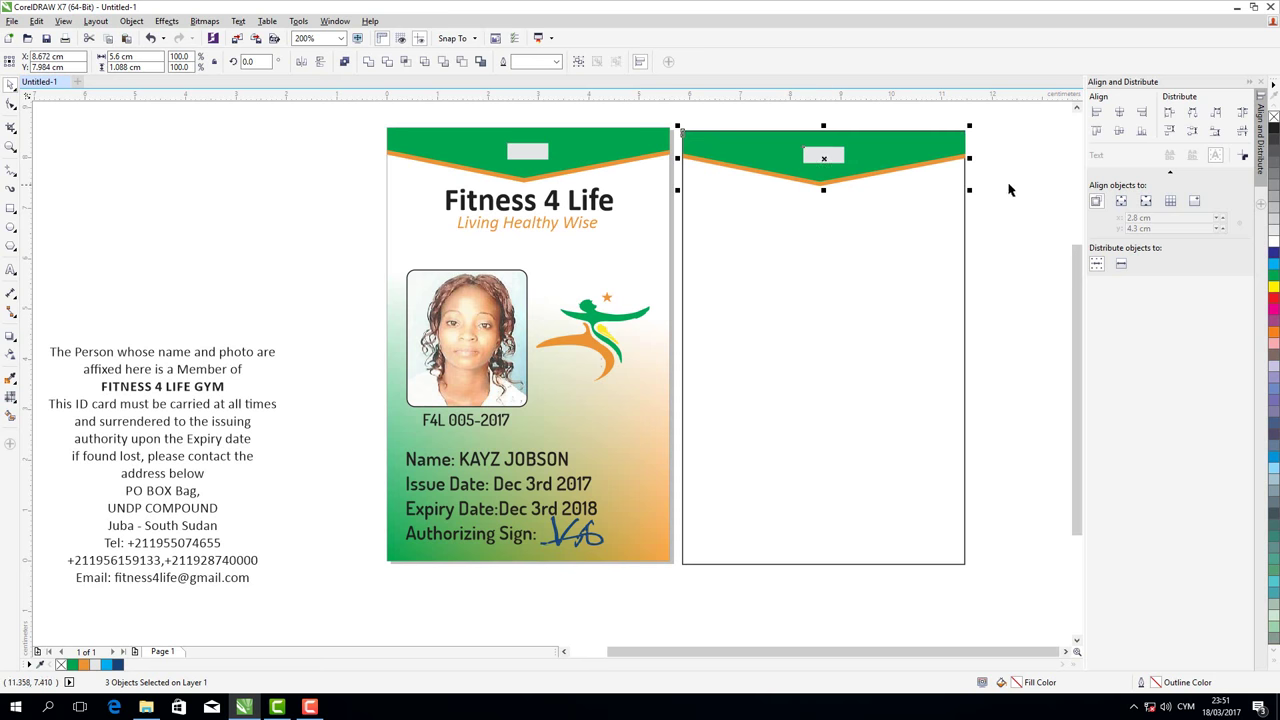
pyautogui.click(1006, 189)
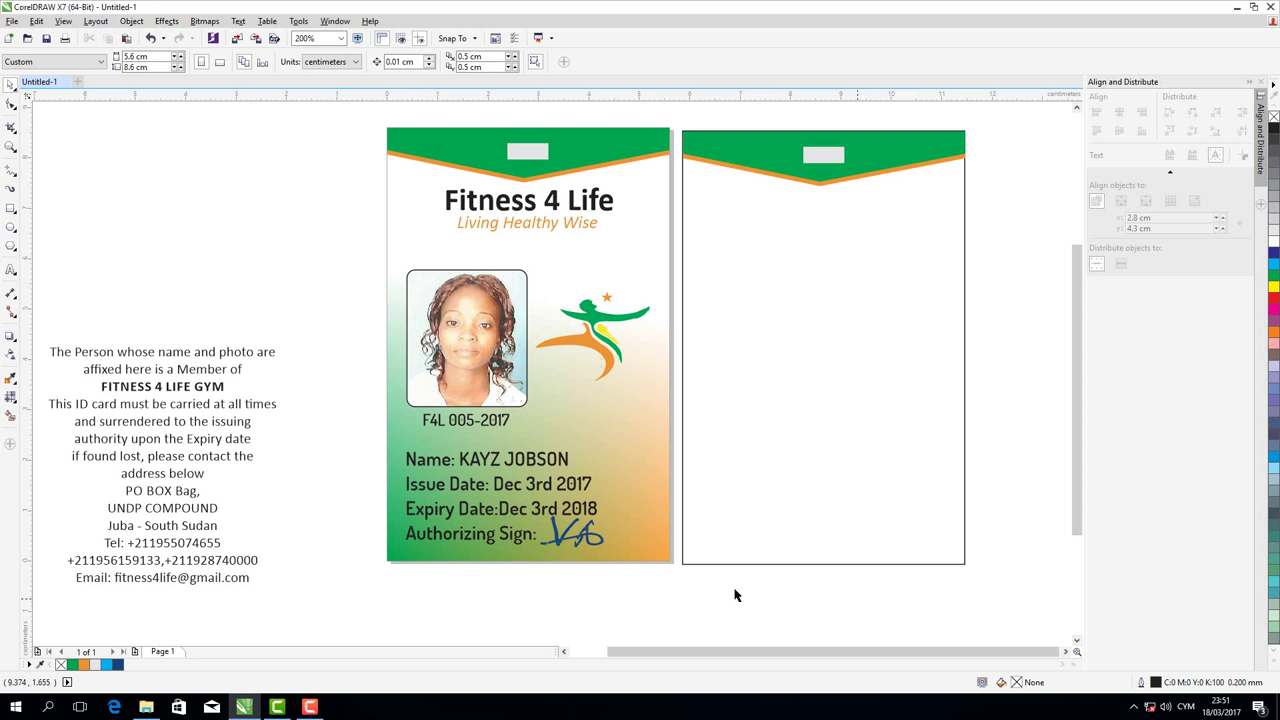
# Draw a thin rectangle across the back card's bottom and make it taller
pyautogui.click(11, 208)
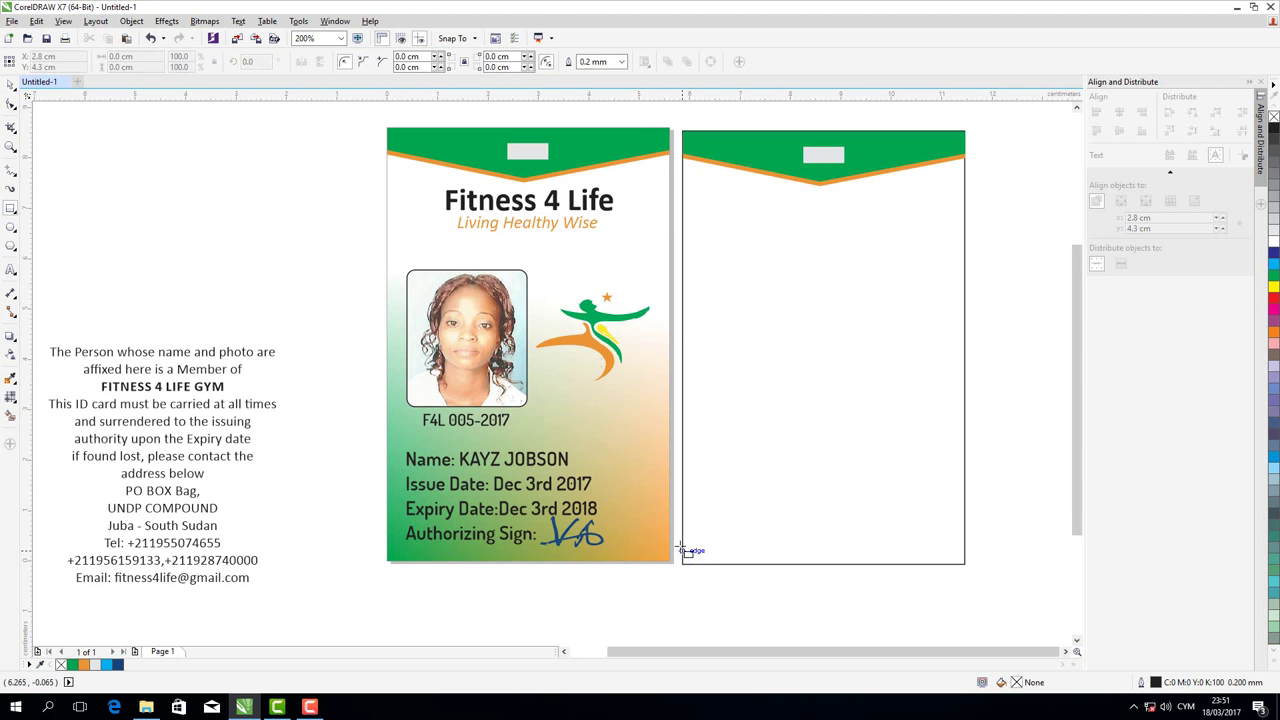
pyautogui.moveTo(759, 565); pyautogui.dragTo(964, 564)
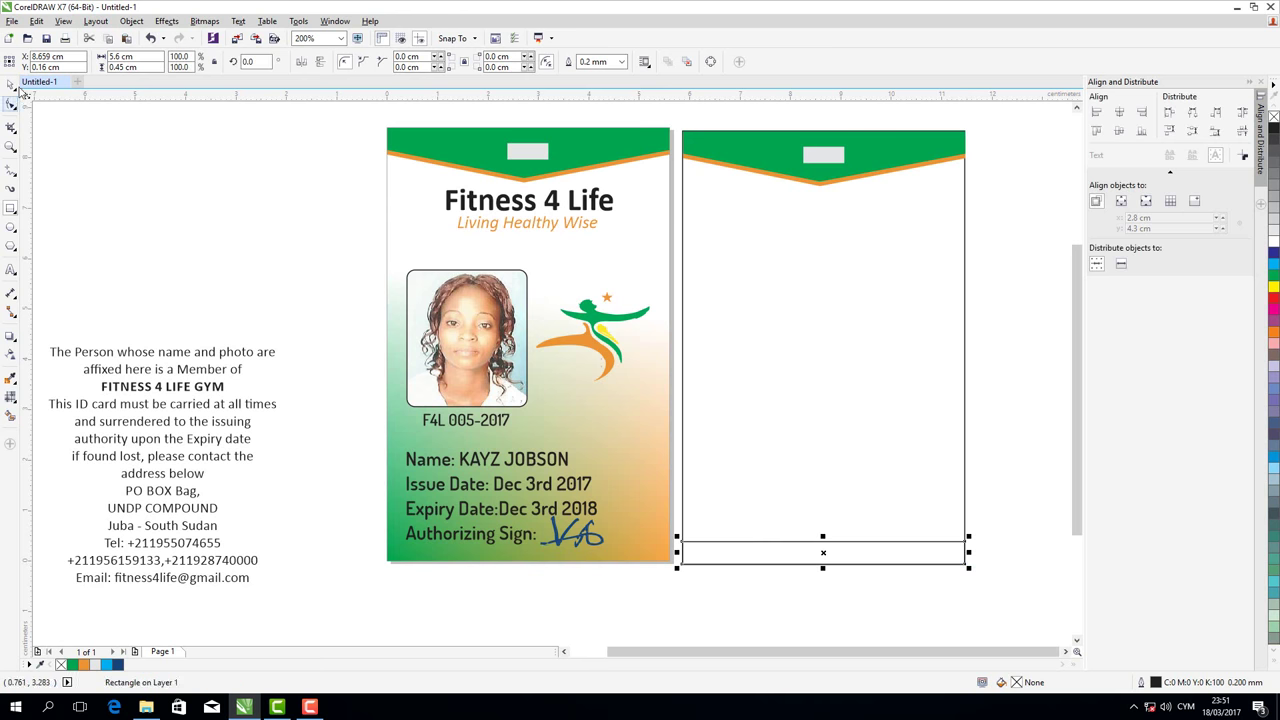
pyautogui.click(10, 84)
pyautogui.moveTo(822, 540); pyautogui.dragTo(822, 526)
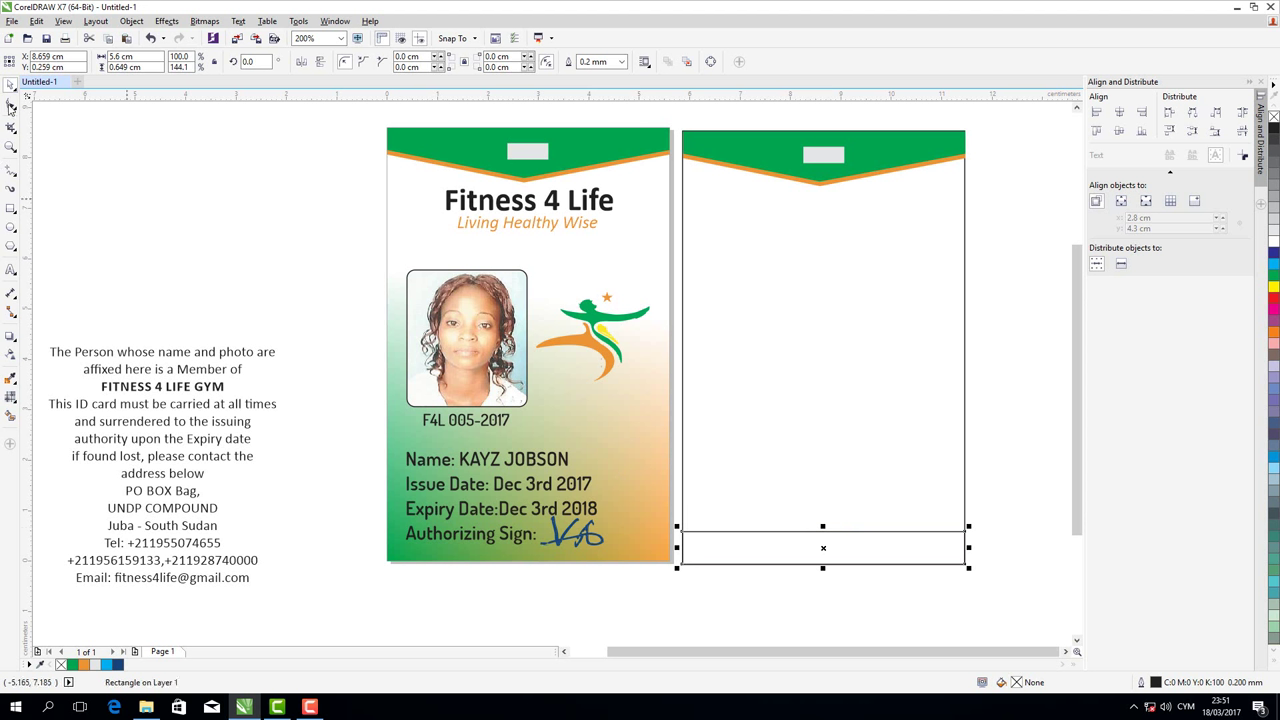
# Convert the rectangle to curves and bend its top edge downward
pyautogui.click(10, 106)
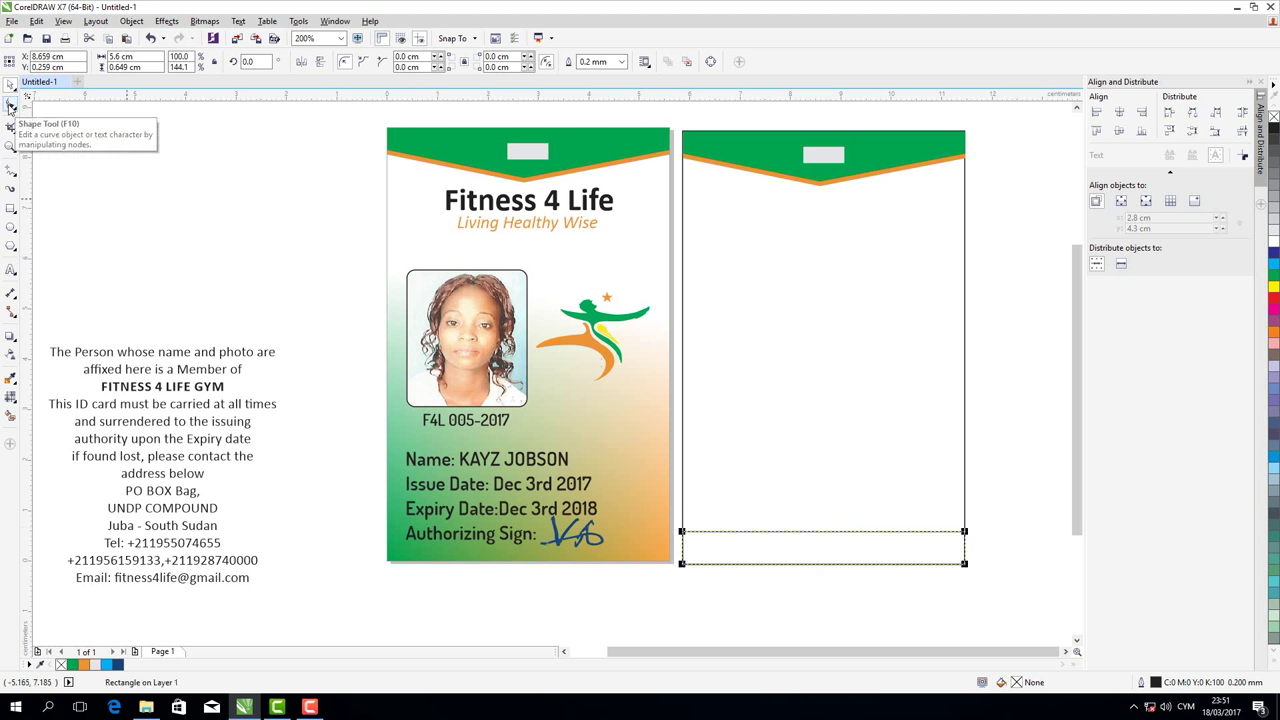
pyautogui.rightClick(815, 538)
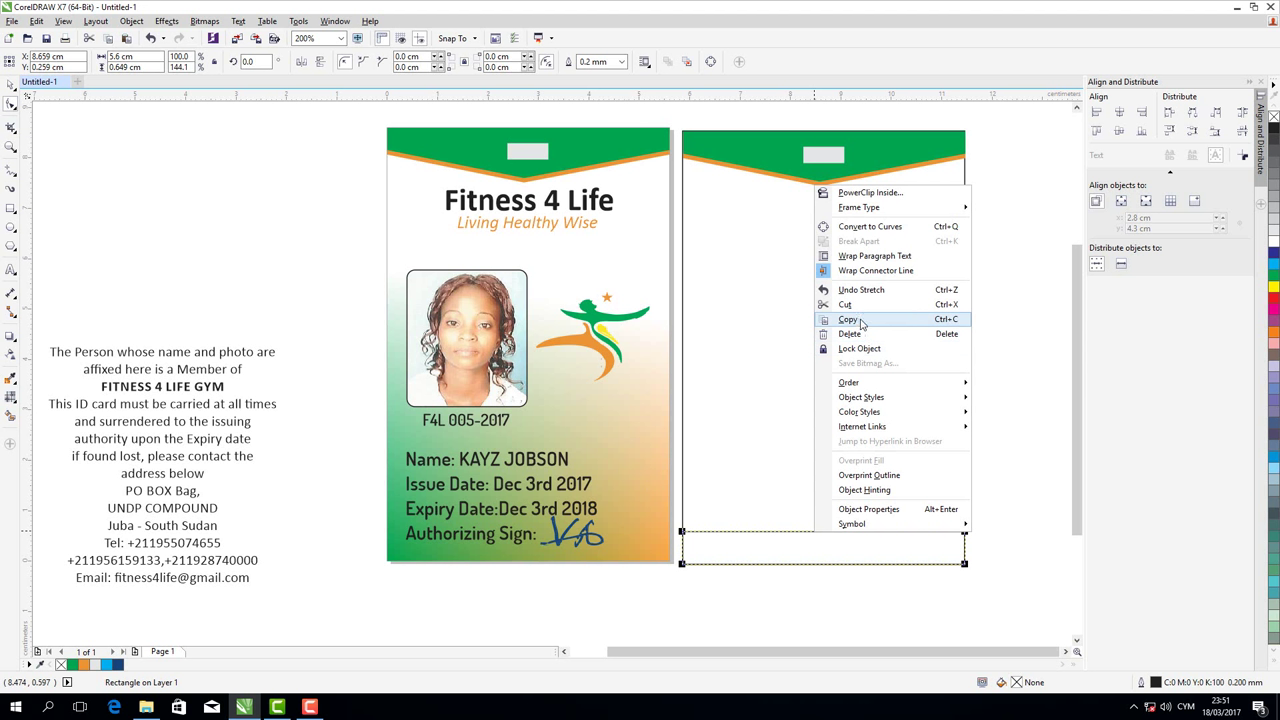
pyautogui.click(869, 227)
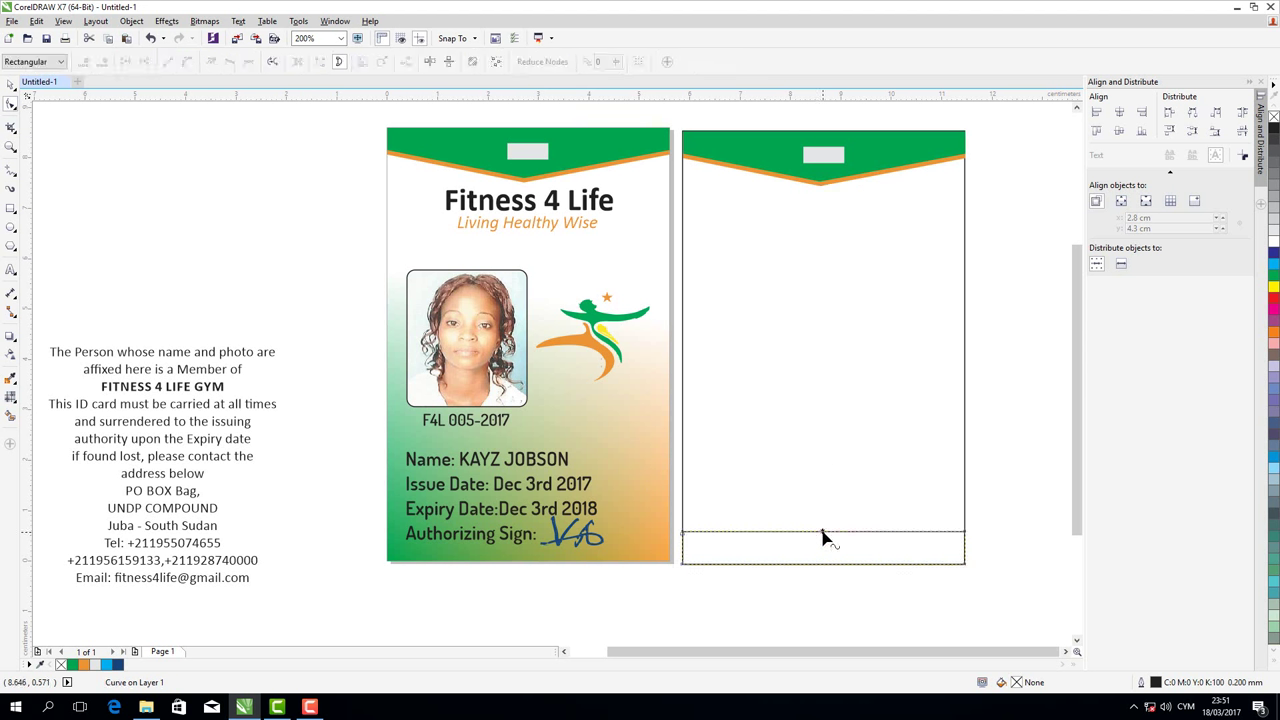
pyautogui.rightClick(822, 537)
pyautogui.click(852, 468)
pyautogui.moveTo(824, 532); pyautogui.dragTo(825, 543)
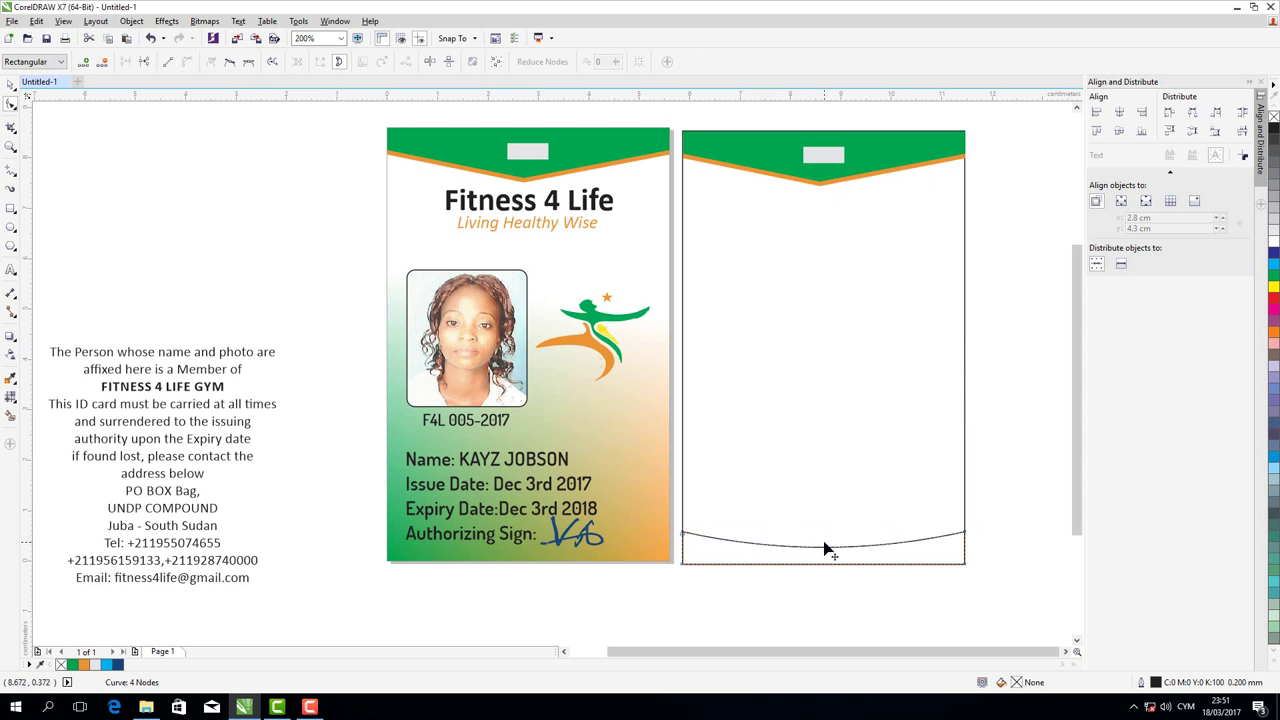
pyautogui.click(11, 85)
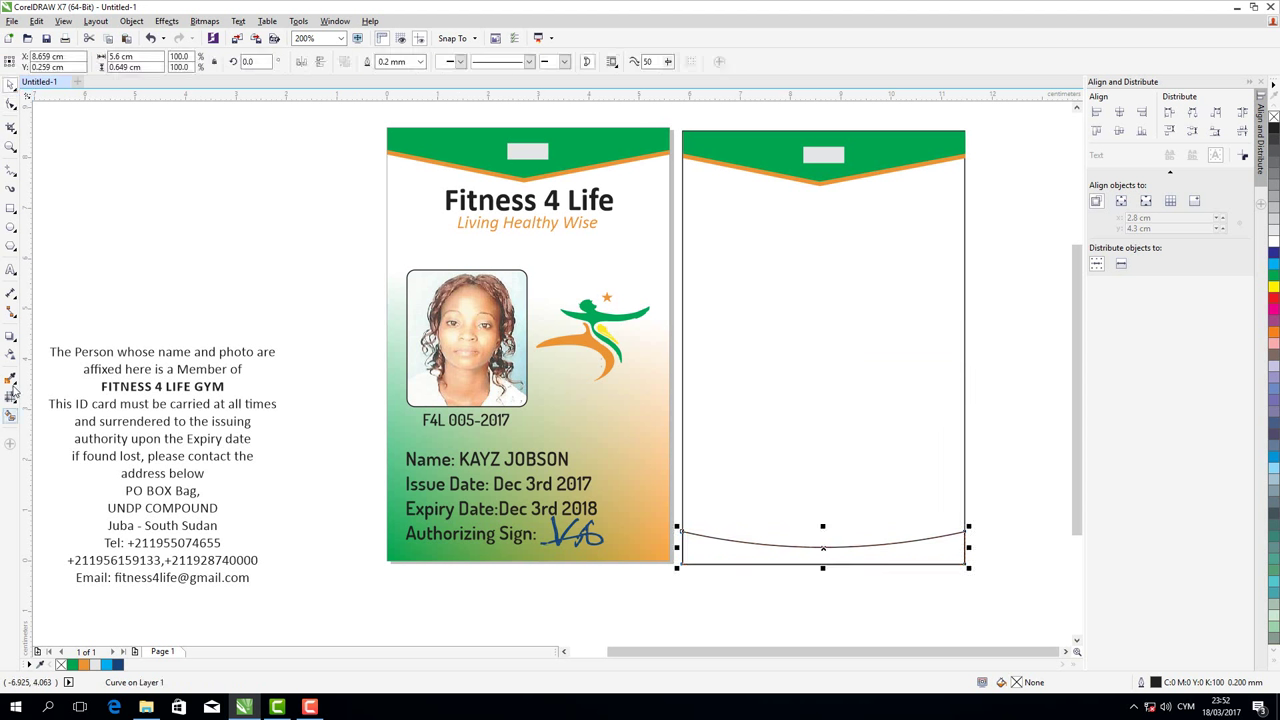
# Fill the bottom band with the green sampled from the top banner
pyautogui.press('i')
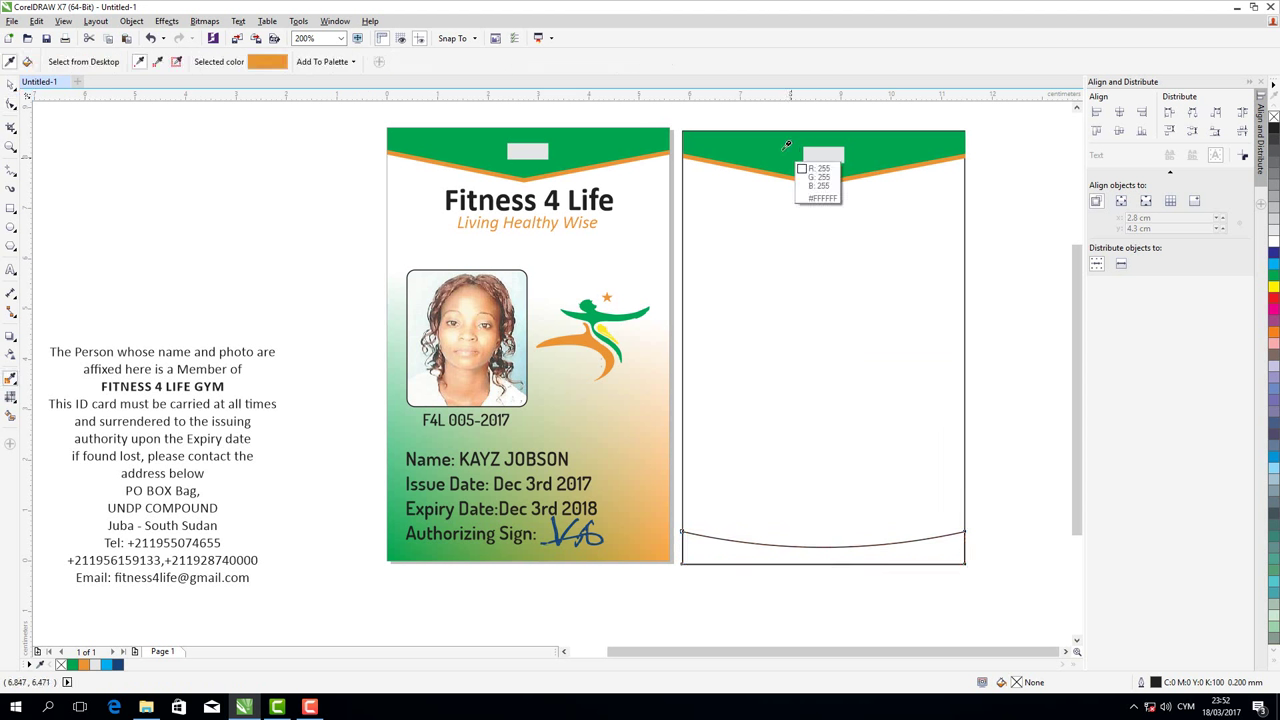
pyautogui.click(777, 150)
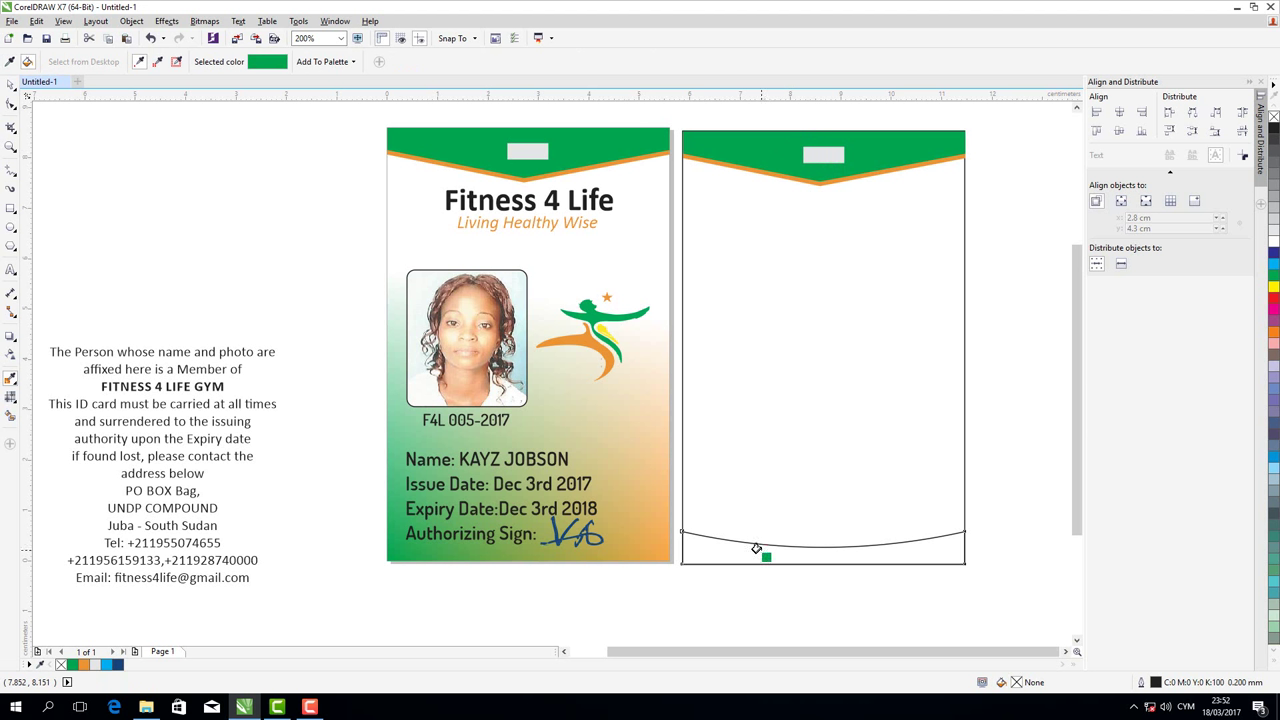
pyautogui.click(762, 552)
pyautogui.click(10, 86)
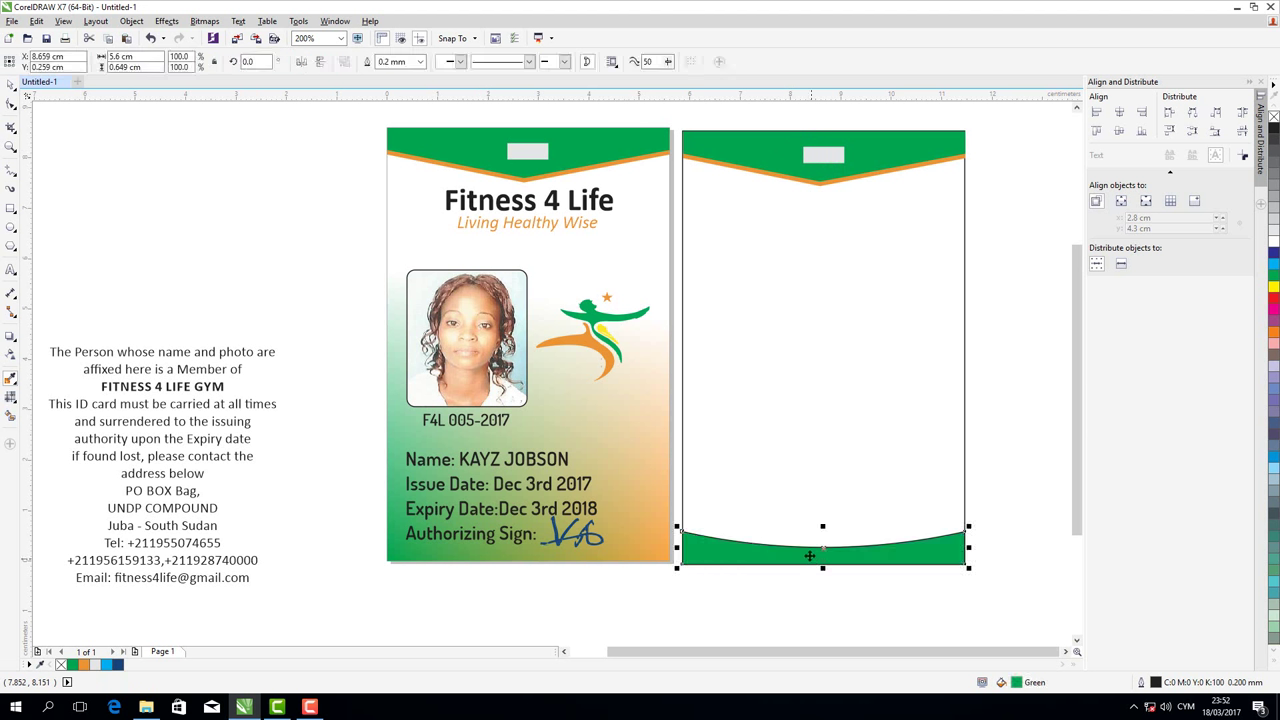
# Duplicate the green band in place and nudge the copy up two steps
pyautogui.click(37, 21)
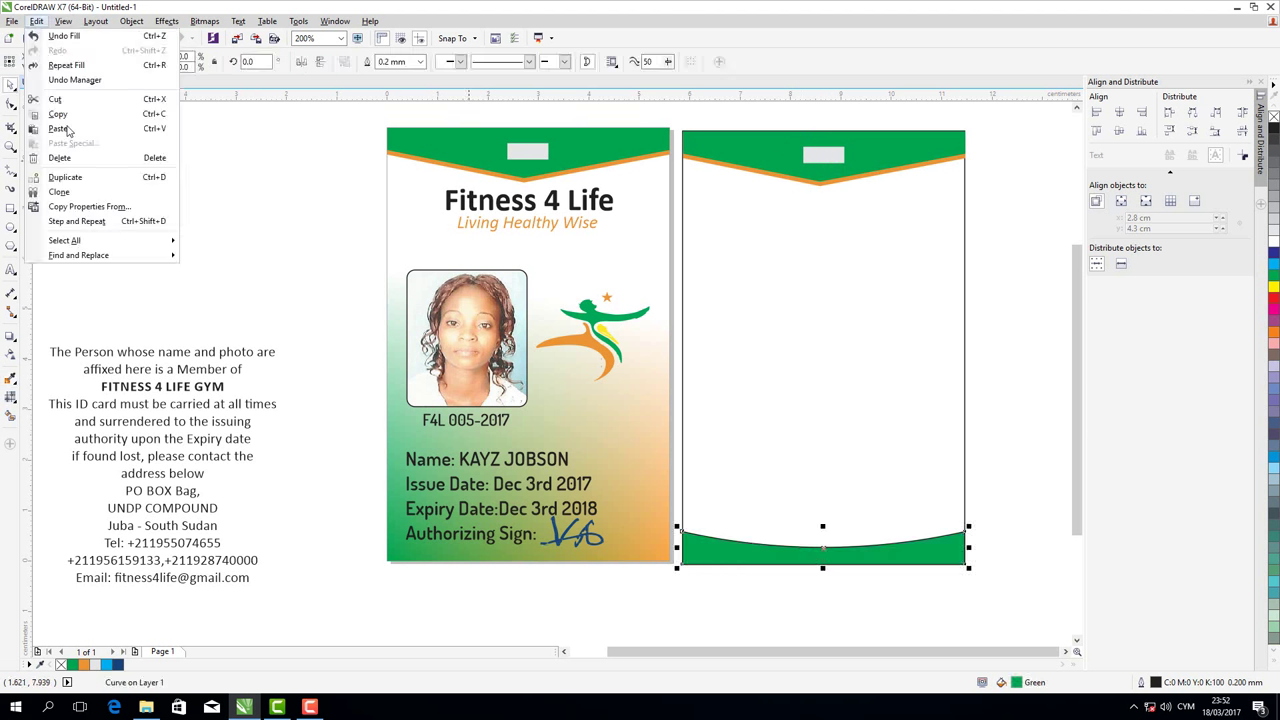
pyautogui.click(40, 23)
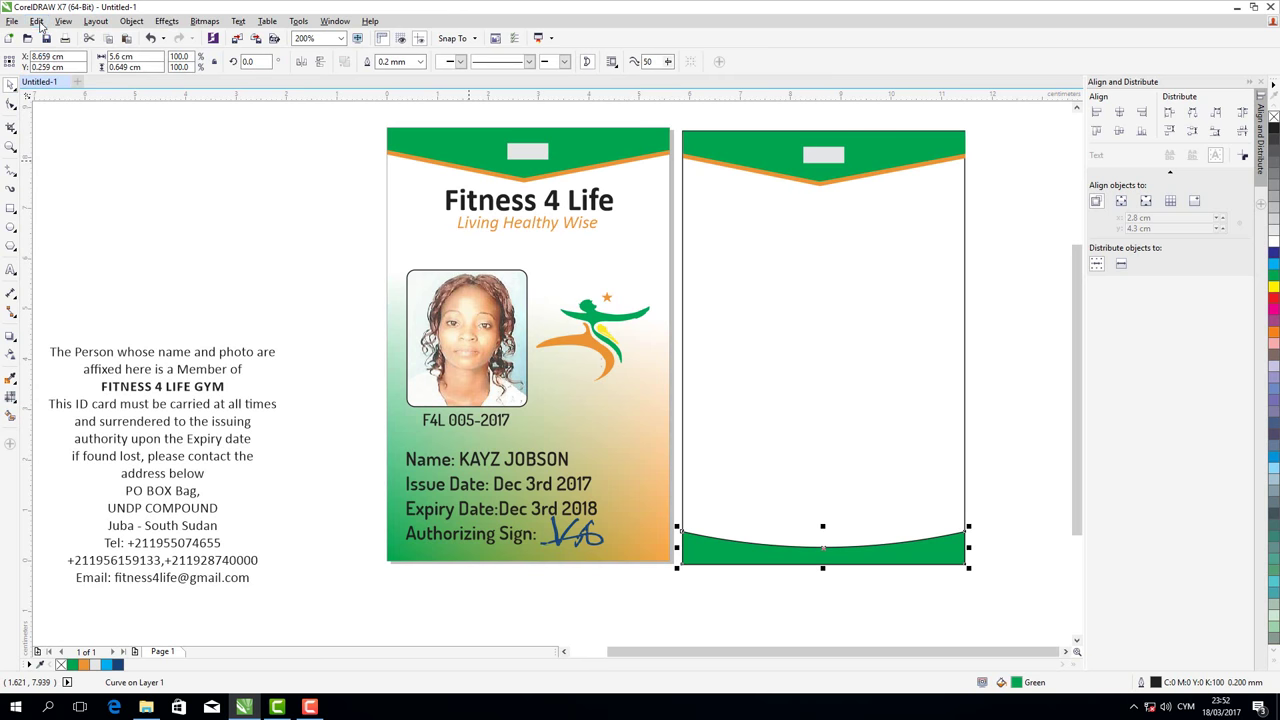
pyautogui.click(37, 21)
pyautogui.click(60, 129)
pyautogui.press('Up')
pyautogui.press('Up')
pyautogui.press('Up')
pyautogui.press('Up')
pyautogui.press('Up')
pyautogui.press('Up')
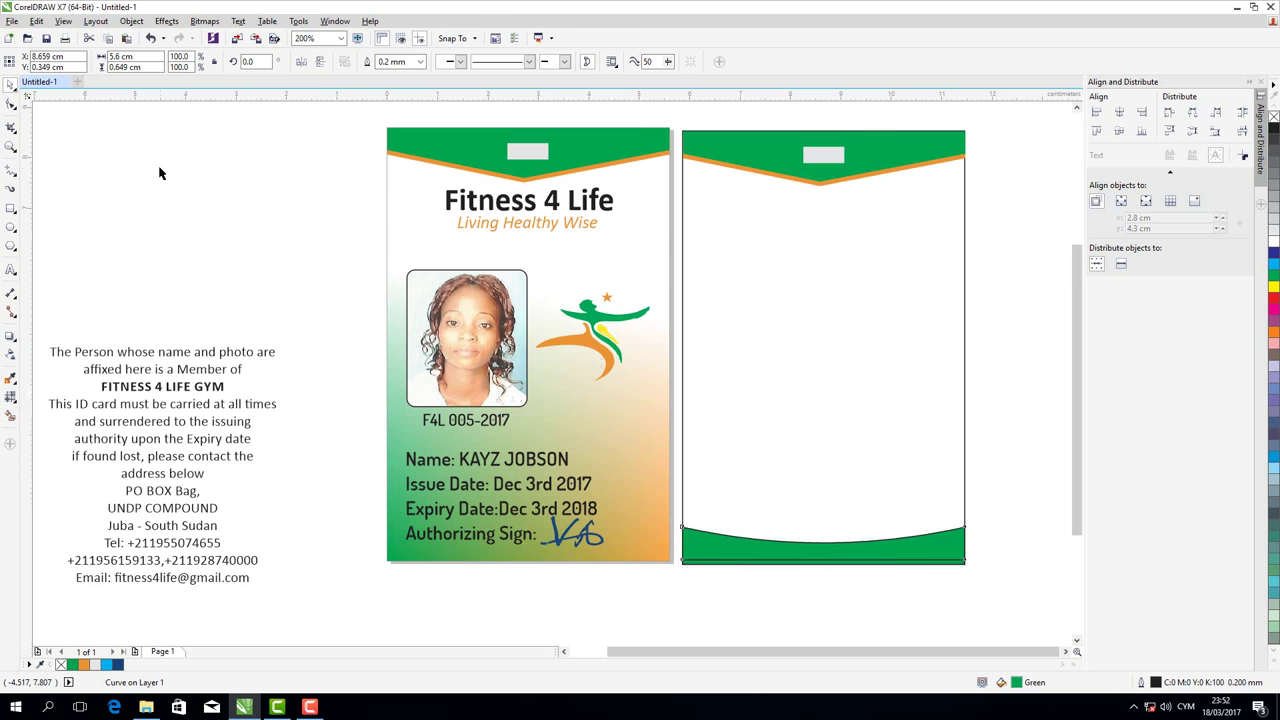
pyautogui.press('Up')
pyautogui.press('Up')
pyautogui.press('Up')
pyautogui.press('Up')
pyautogui.press('Up')
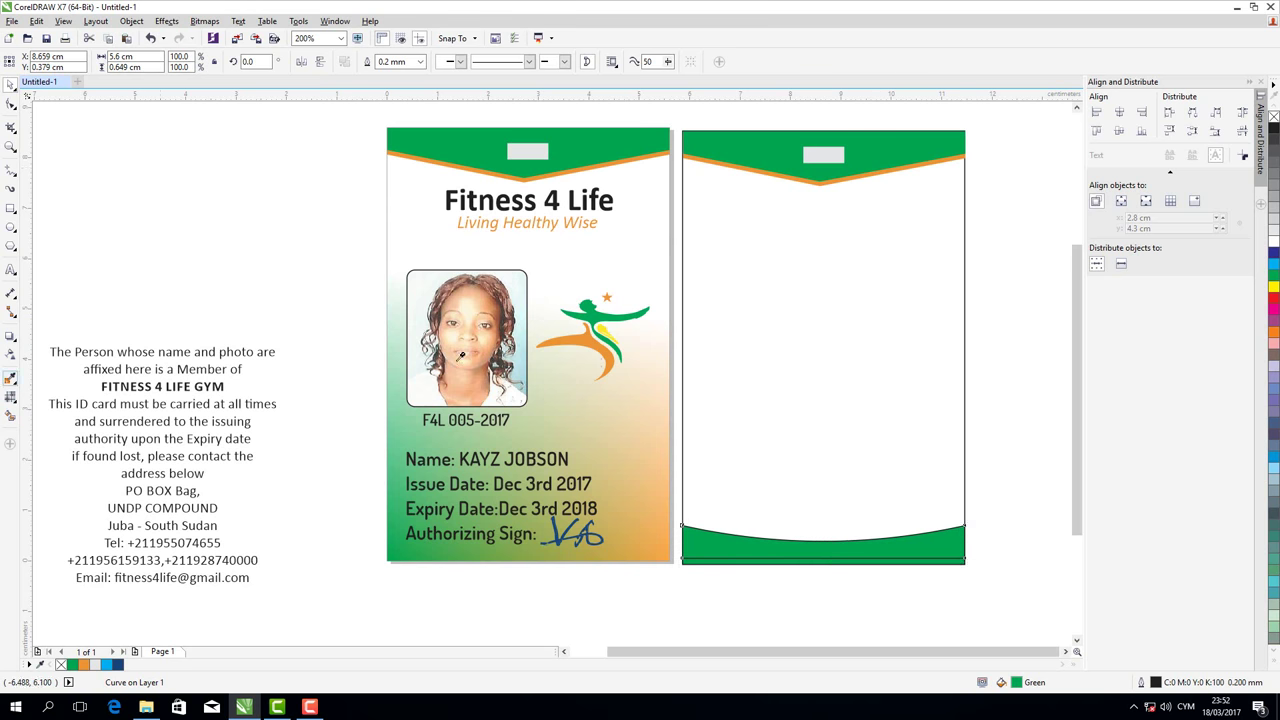
# Fill the raised copy with the logo's orange, send it behind the green band, and select both bands
pyautogui.click(588, 370)
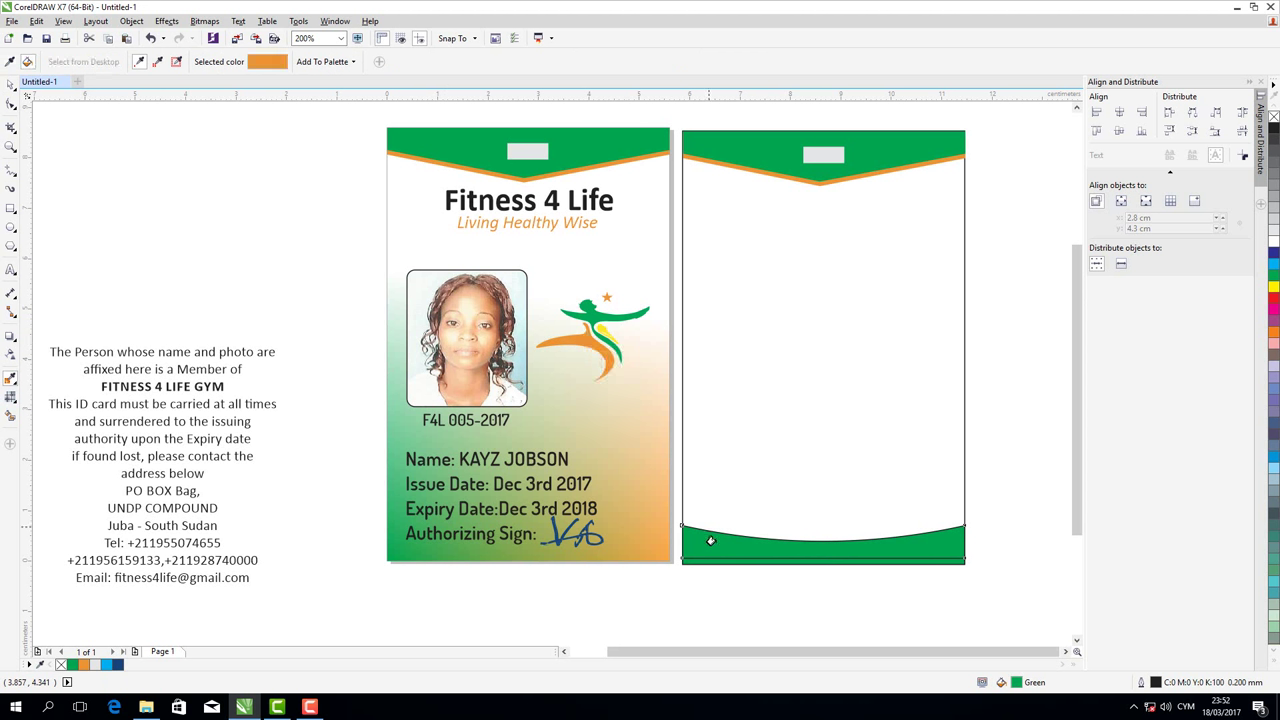
pyautogui.click(710, 541)
pyautogui.click(10, 84)
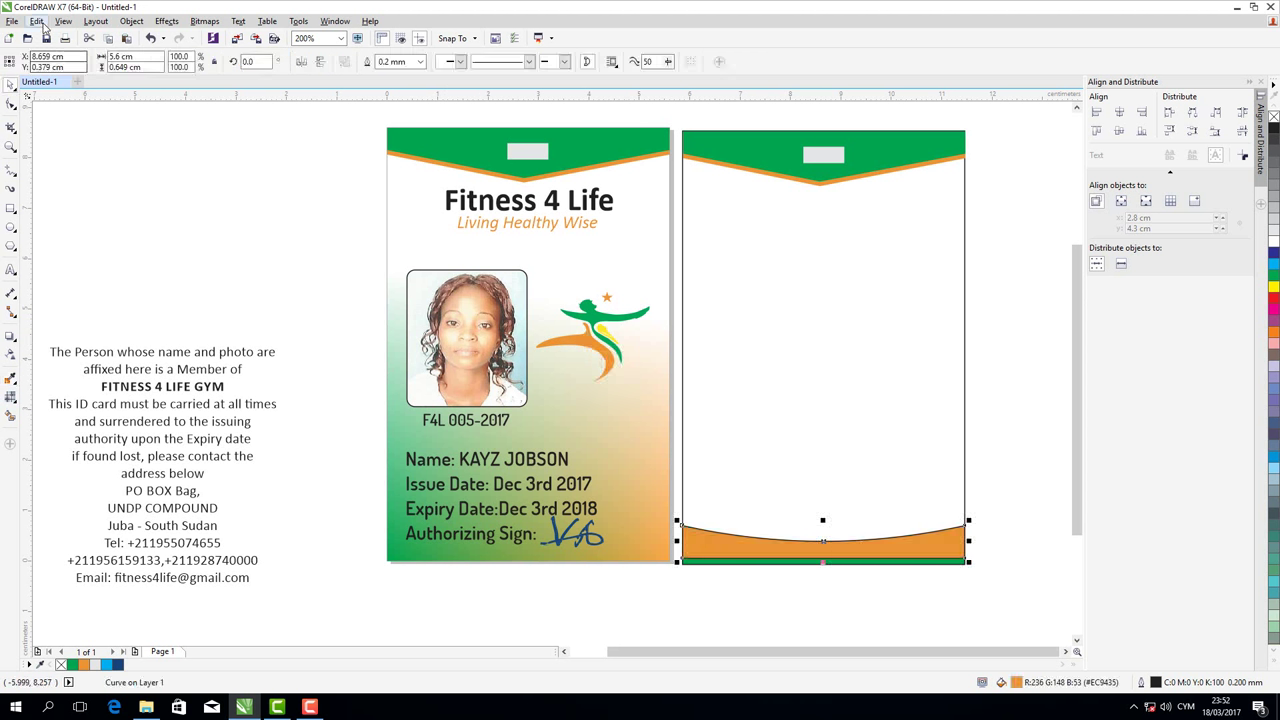
pyautogui.click(133, 21)
pyautogui.moveTo(149, 187)
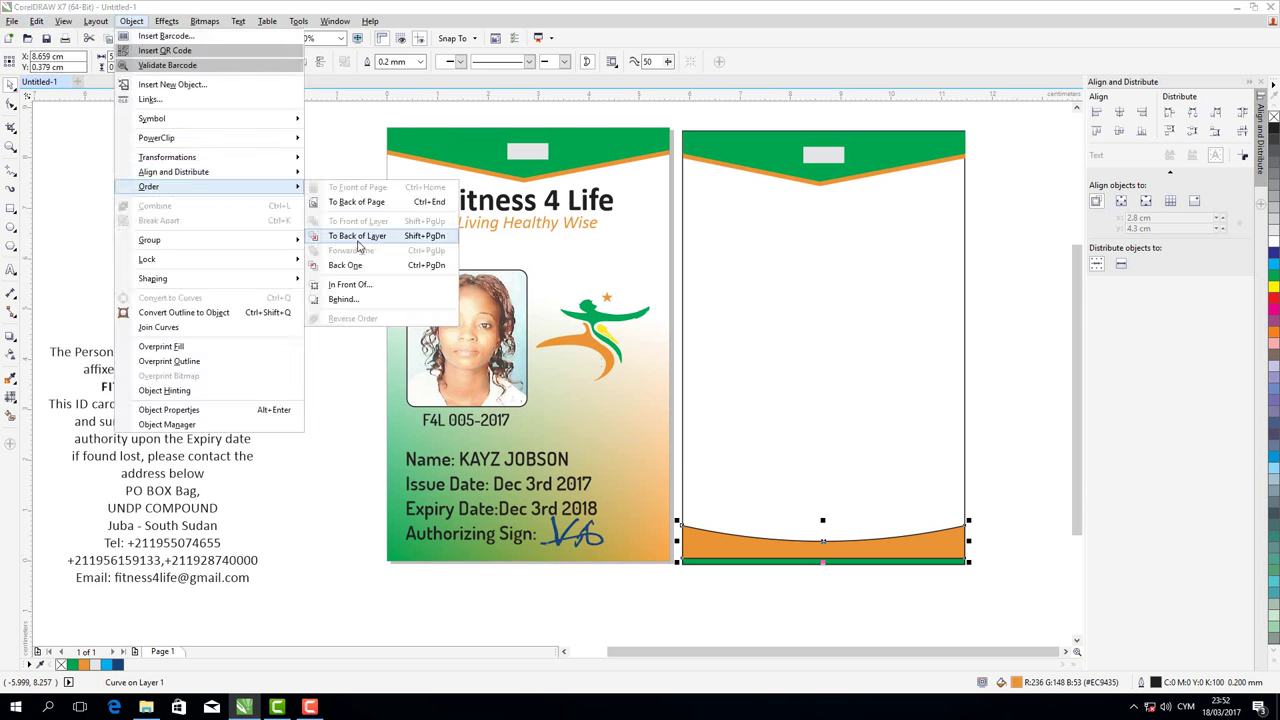
pyautogui.click(357, 240)
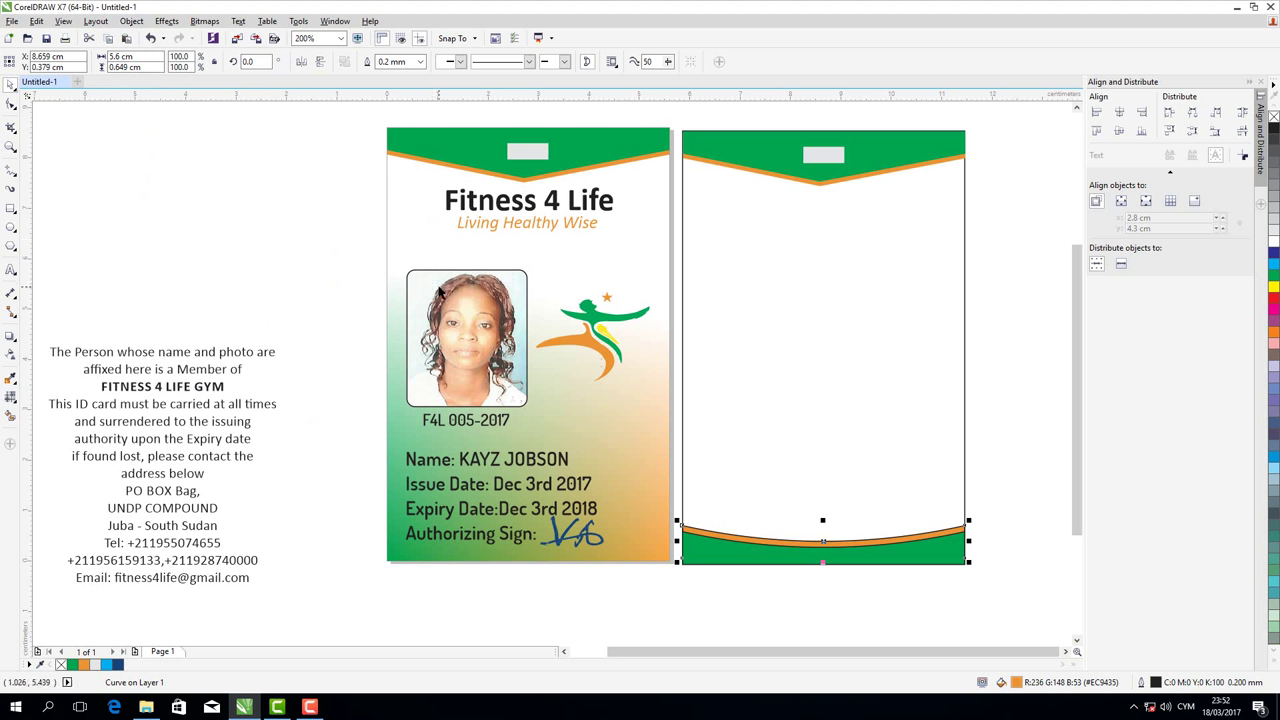
pyautogui.press('Escape')
pyautogui.moveTo(1040, 618); pyautogui.dragTo(676, 505)
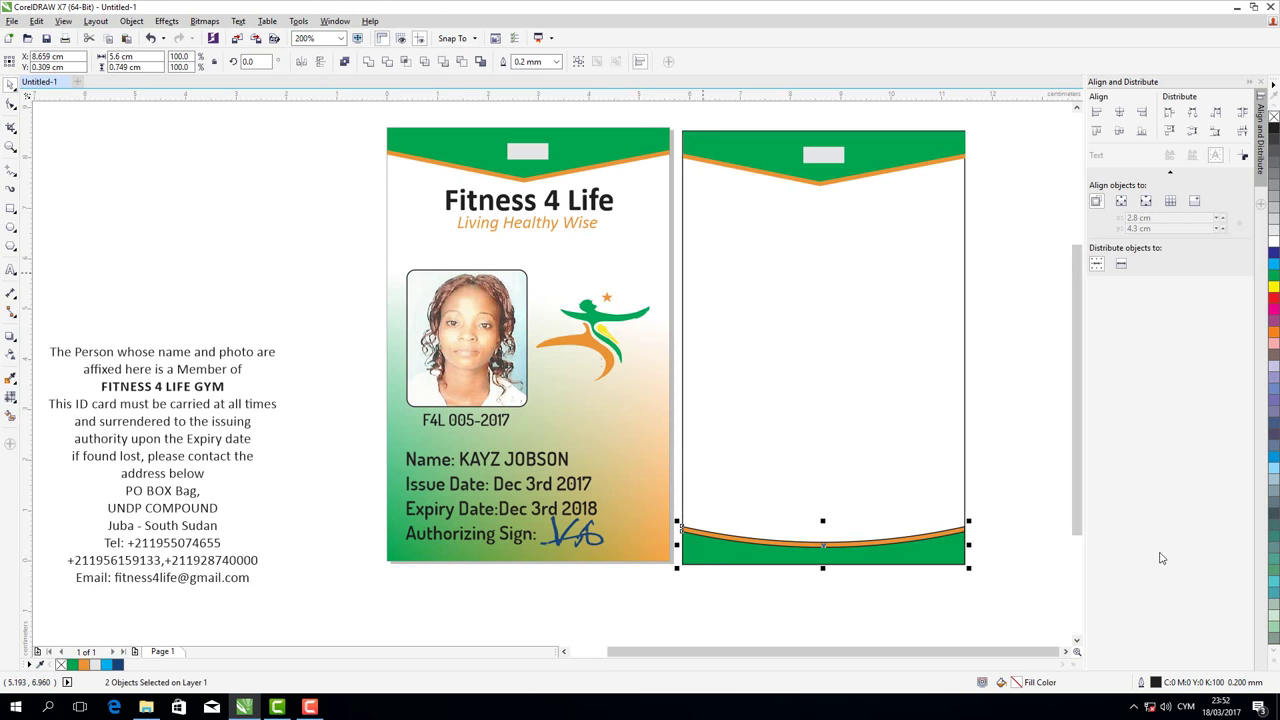
# Set the two bands' outline colour to white, then remove their outlines with No Color
pyautogui.doubleClick(1143, 683)
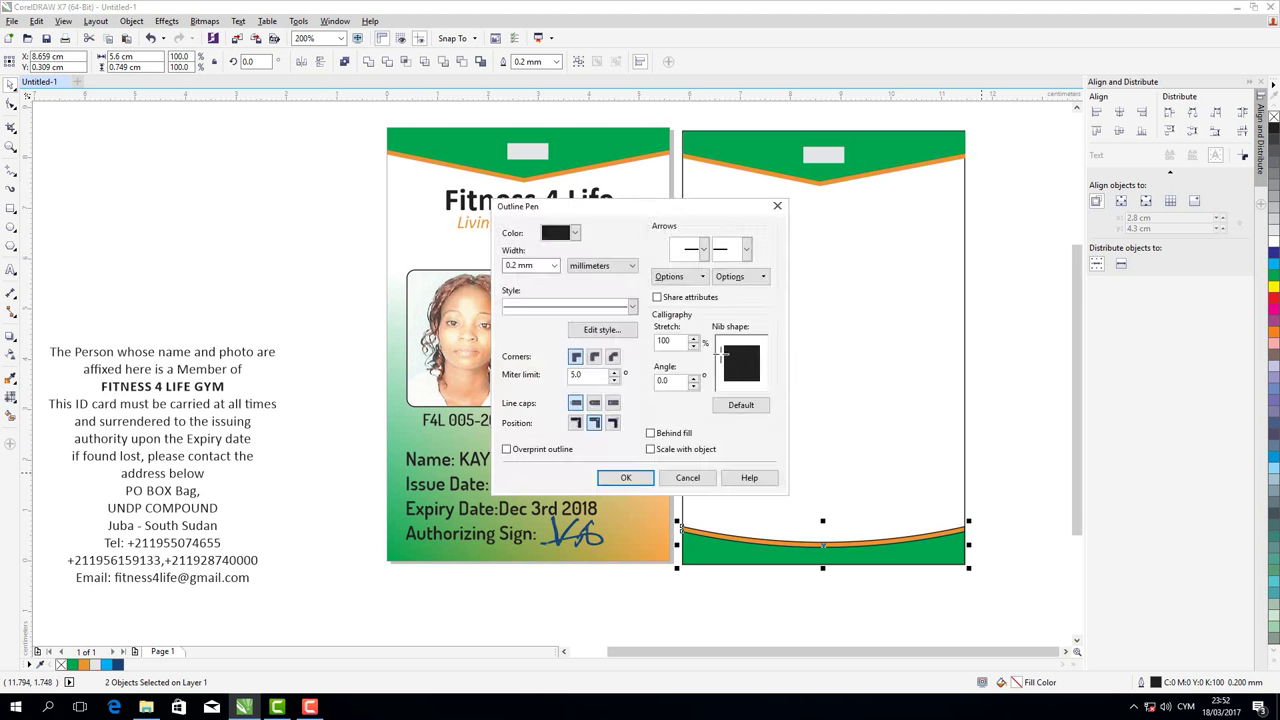
pyautogui.click(575, 233)
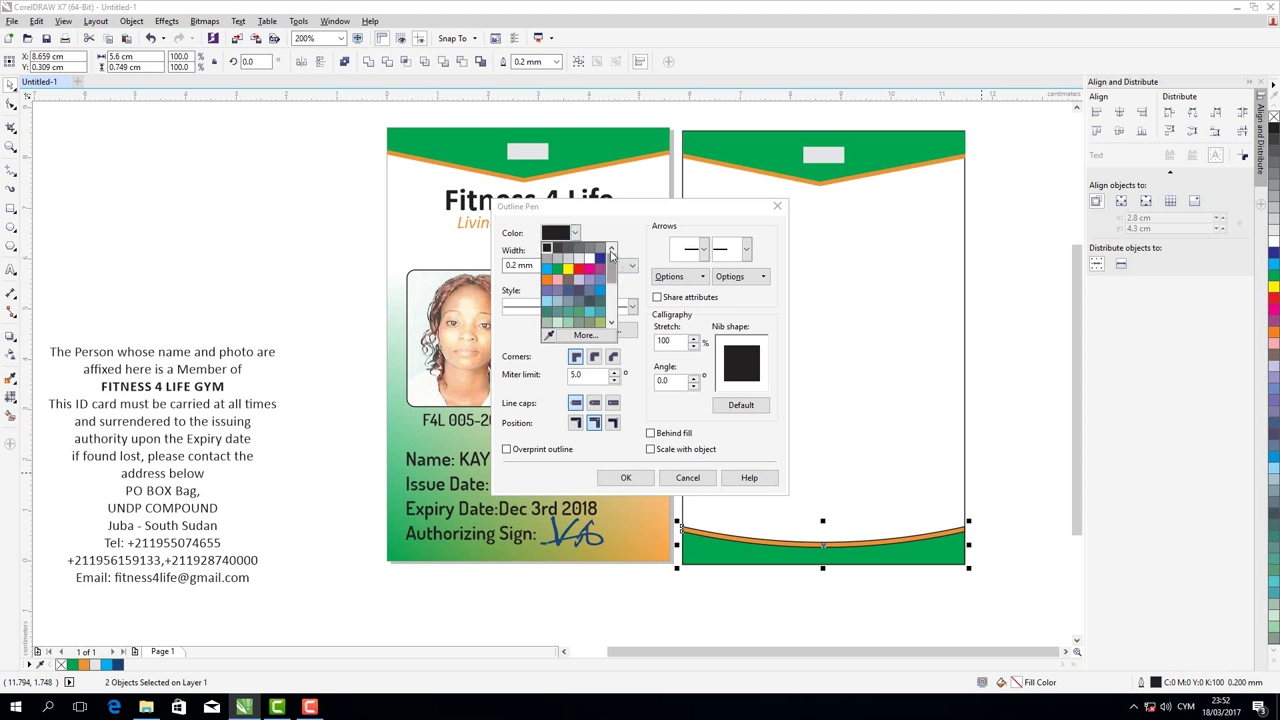
pyautogui.scroll(-2, 611, 255)
pyautogui.scroll(-2, 611, 250)
pyautogui.scroll(4, 612, 242)
pyautogui.moveTo(612, 242)
pyautogui.mouseDown()
pyautogui.moveTo(621, 314)
pyautogui.moveTo(621, 237)
pyautogui.mouseUp()
pyautogui.click(597, 337)
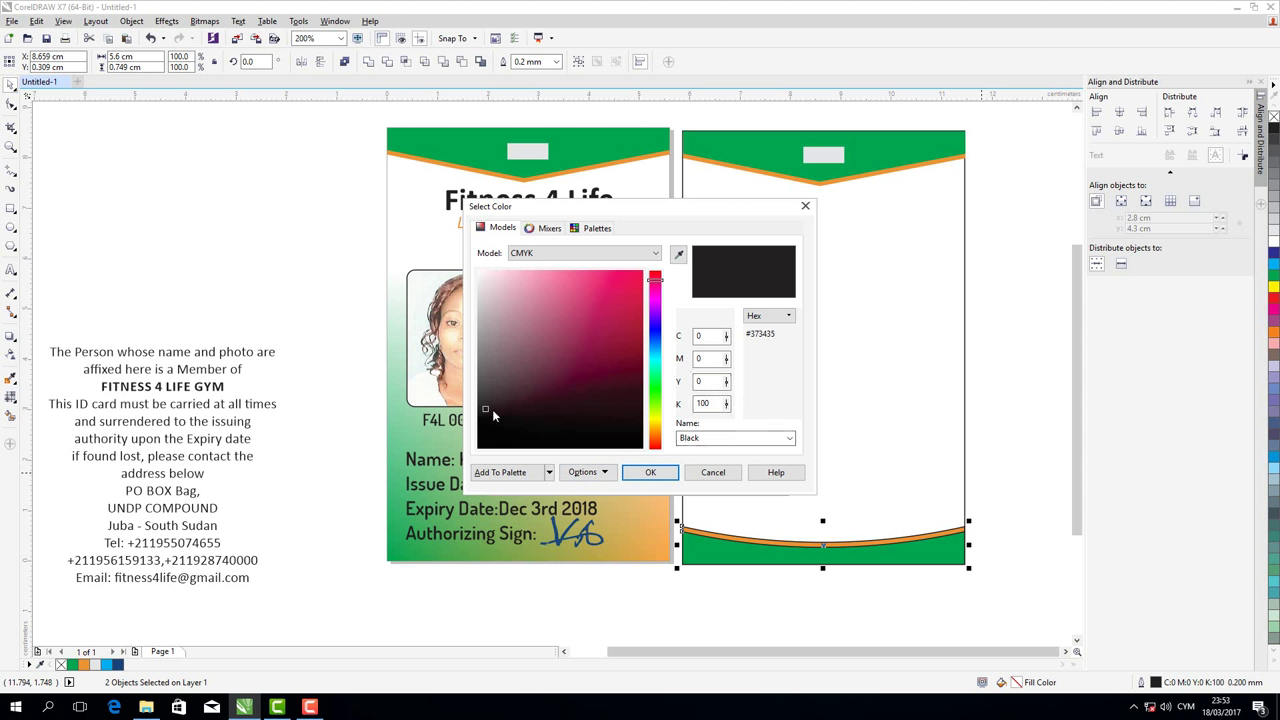
pyautogui.click(477, 270)
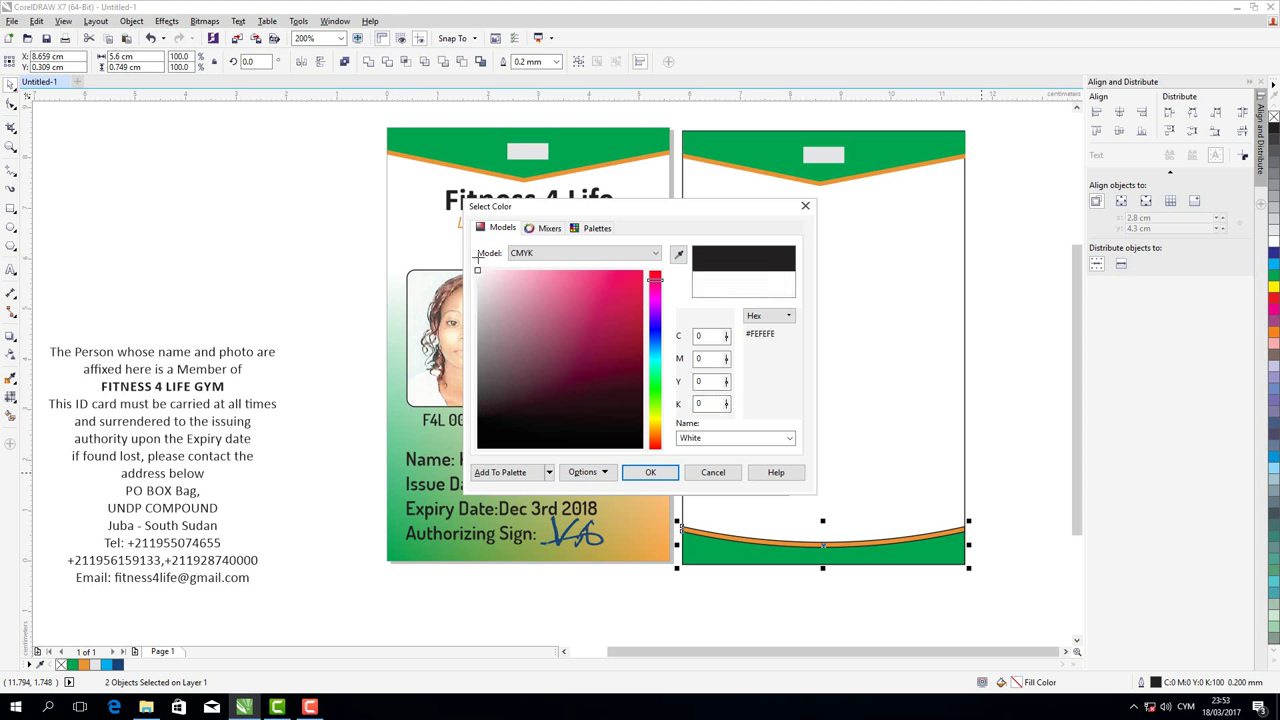
pyautogui.click(652, 474)
pyautogui.click(640, 478)
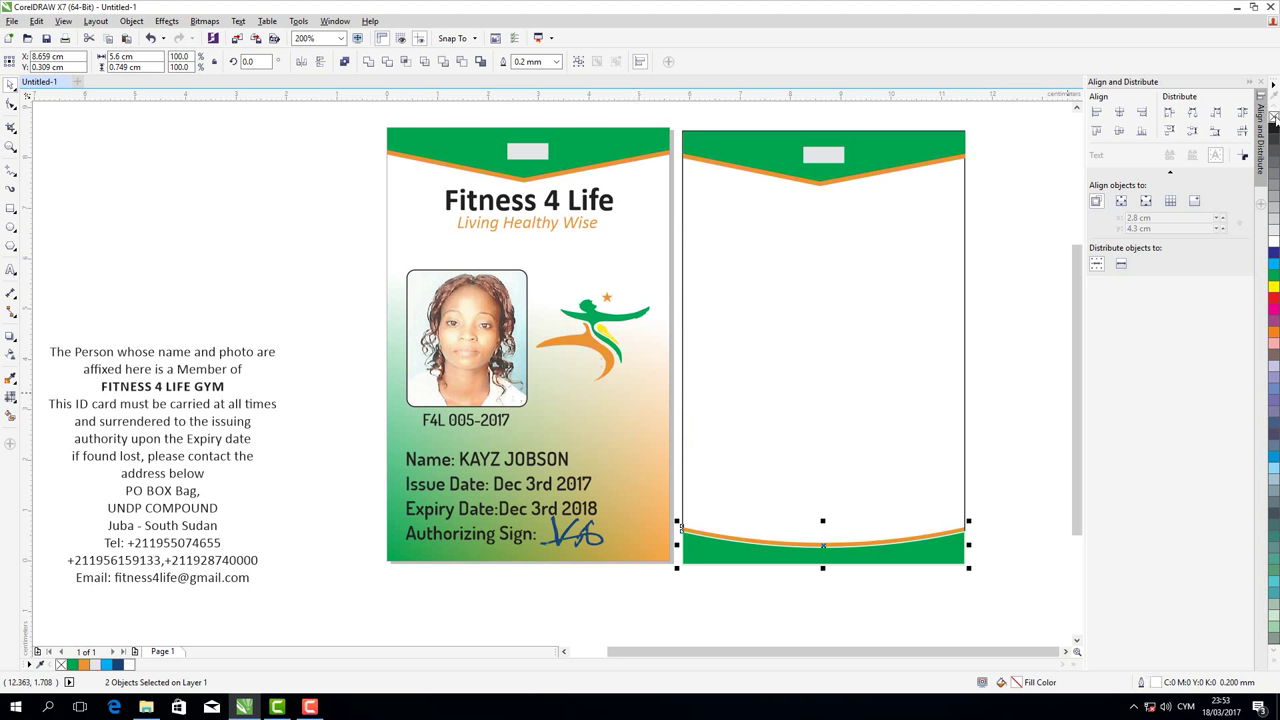
pyautogui.rightClick(1273, 117)
pyautogui.press('Escape')
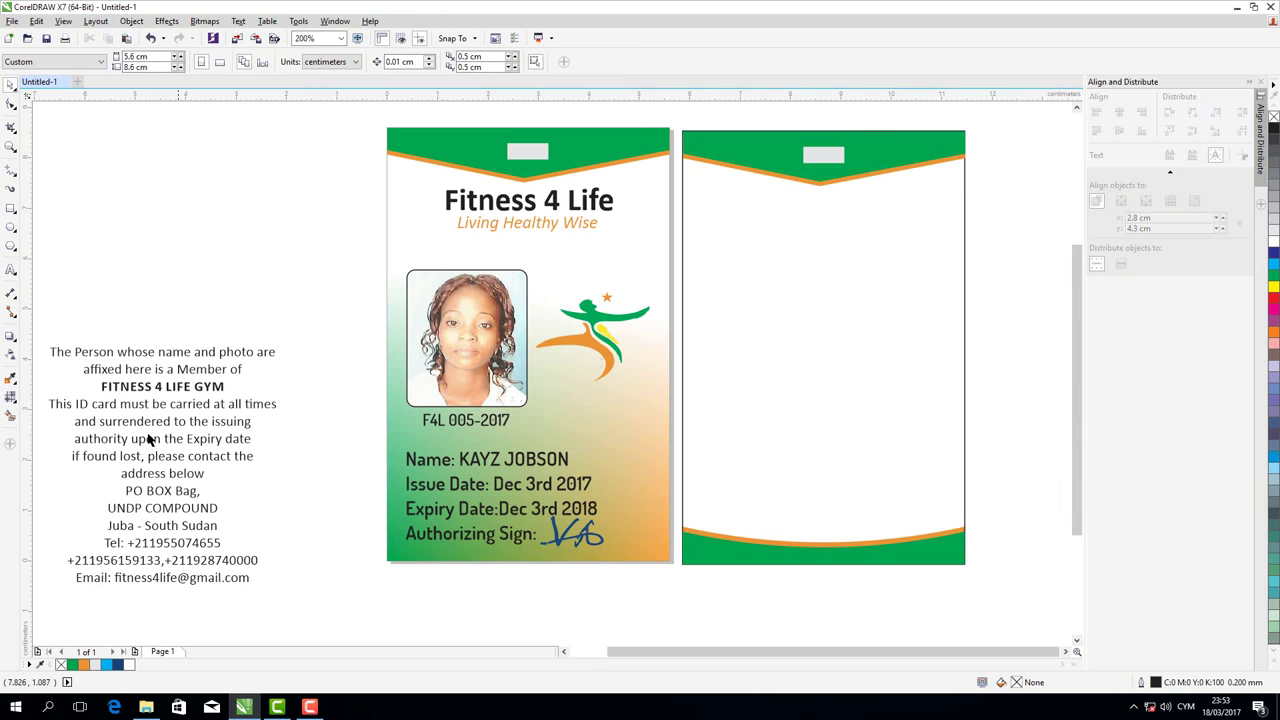
# Place guides at the back card's centre and move the membership text block onto it
pyautogui.moveTo(165, 413)
pyautogui.mouseDown()
pyautogui.moveTo(212, 361)
pyautogui.moveTo(241, 362)
pyautogui.mouseUp()
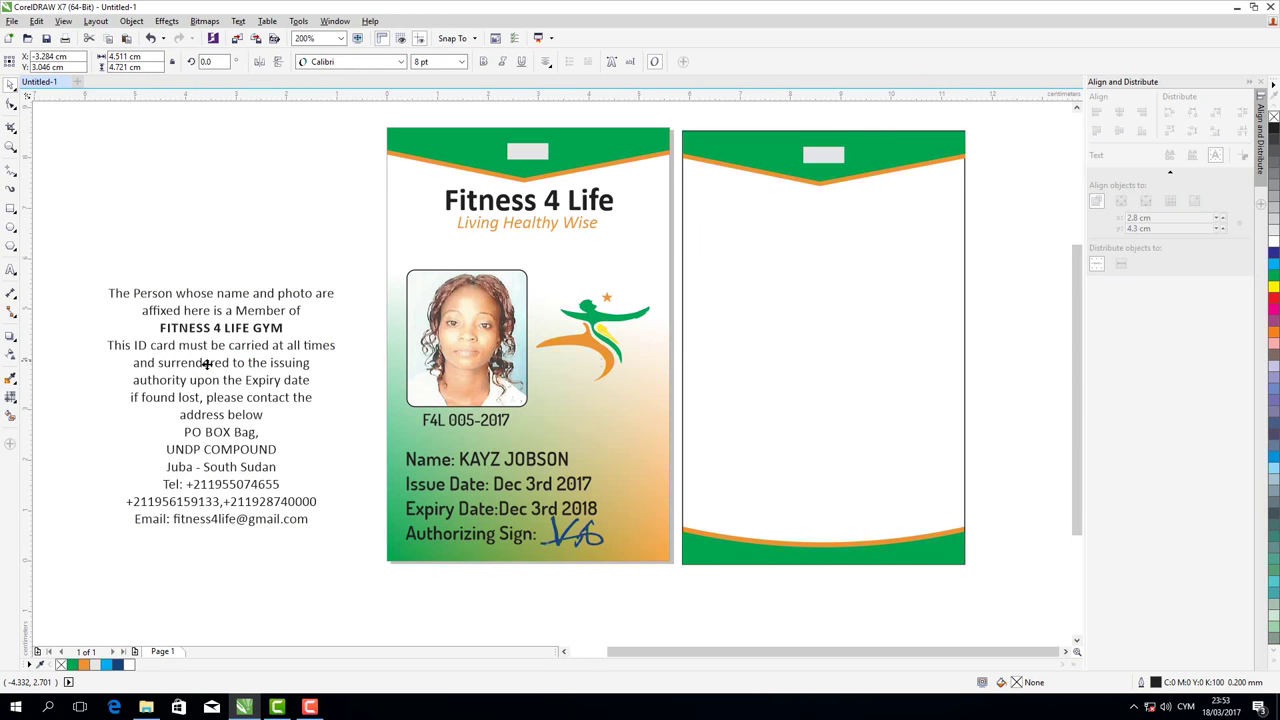
pyautogui.click(686, 216)
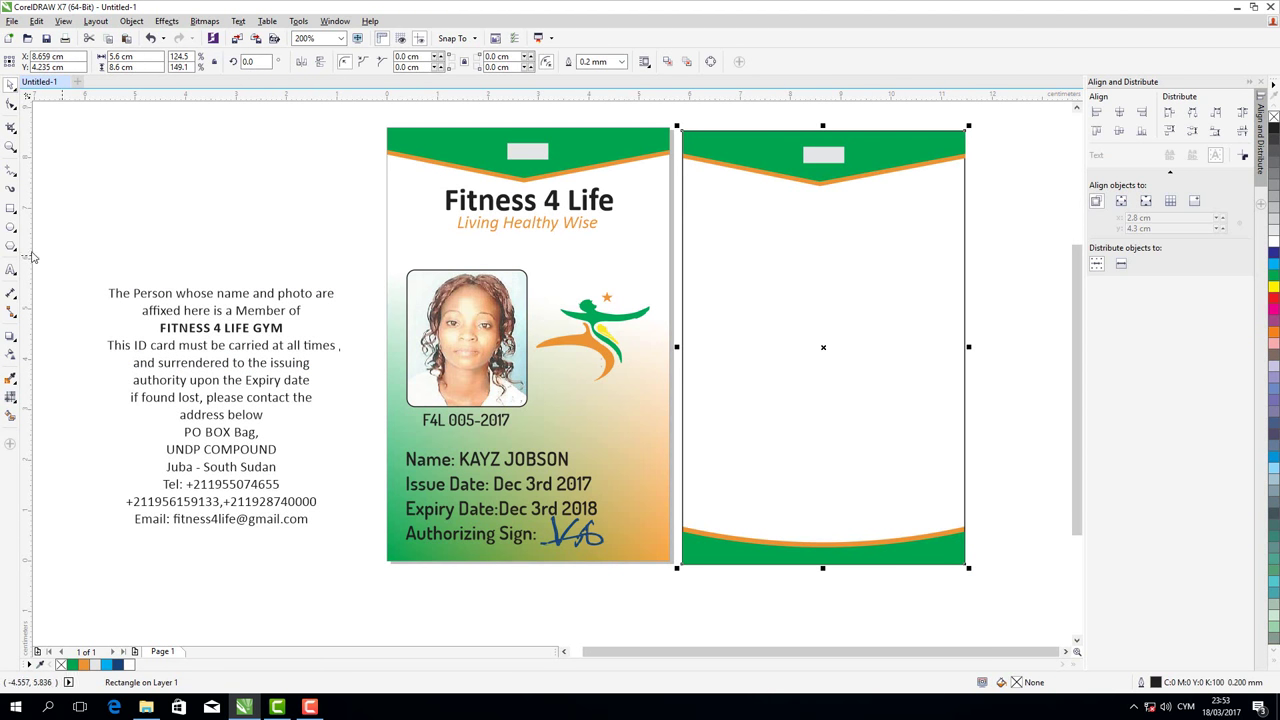
pyautogui.moveTo(31, 256); pyautogui.dragTo(823, 229)
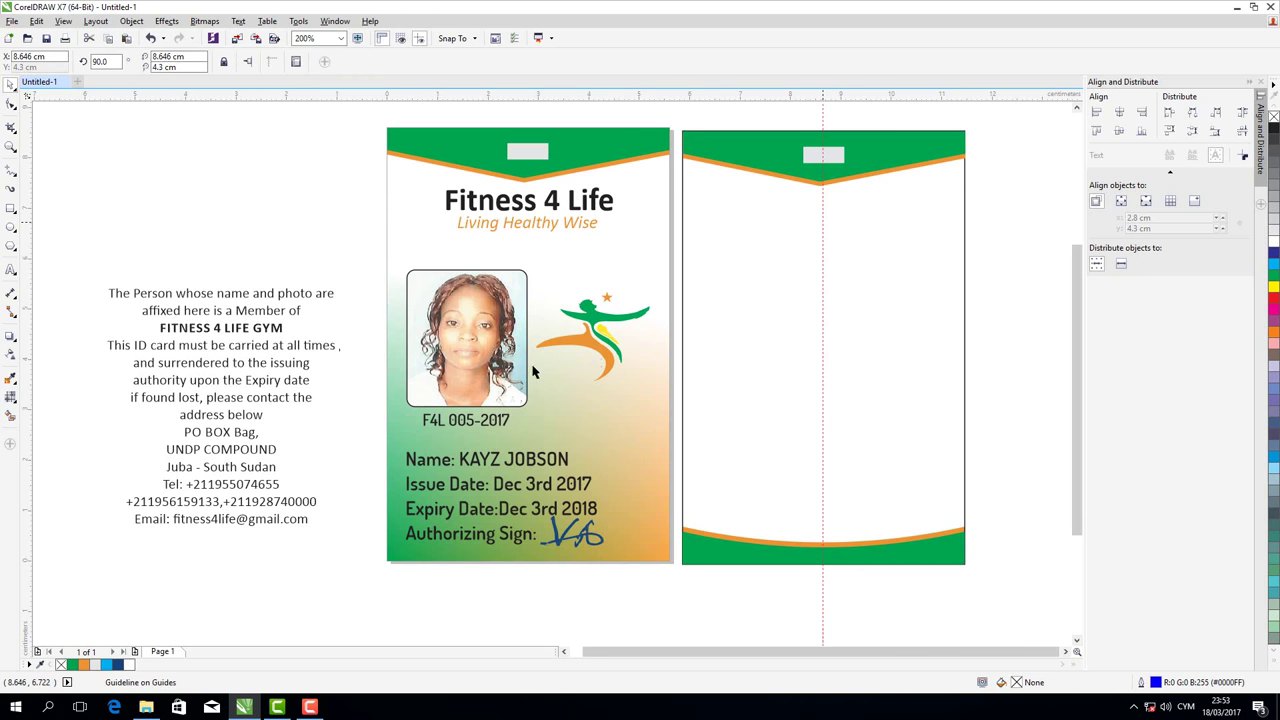
pyautogui.click(965, 258)
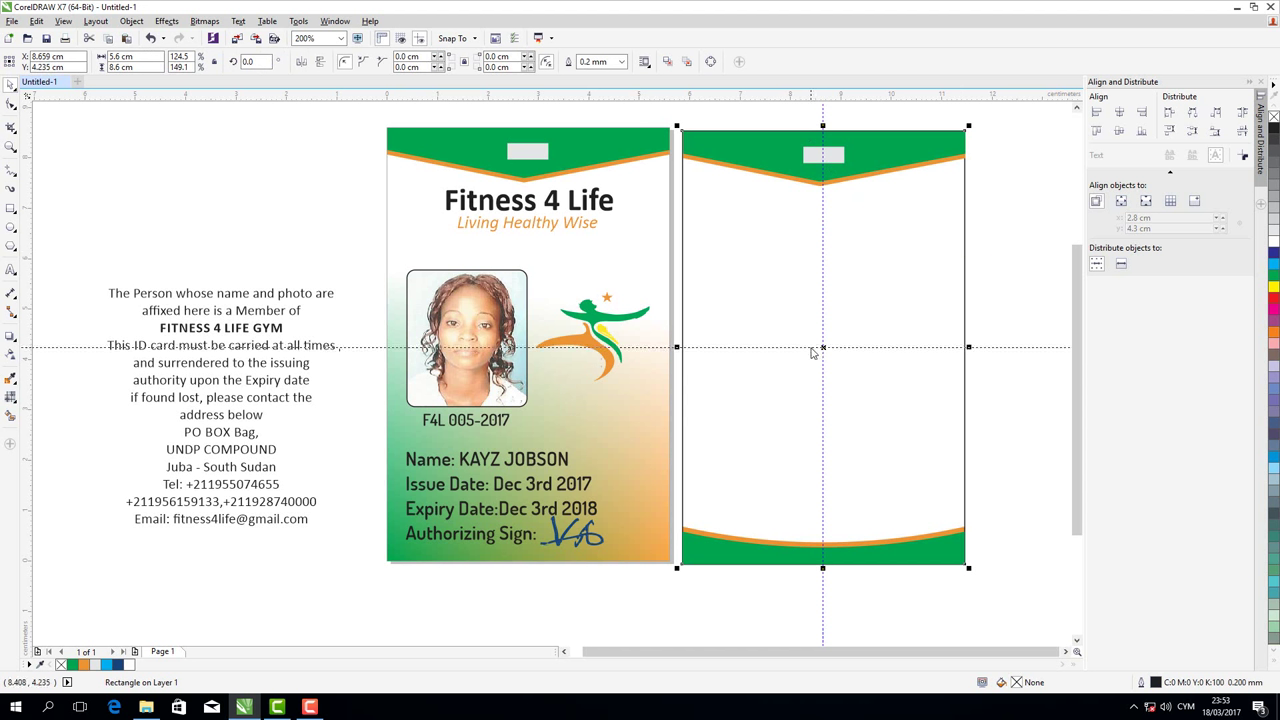
pyautogui.moveTo(812, 350); pyautogui.dragTo(812, 347)
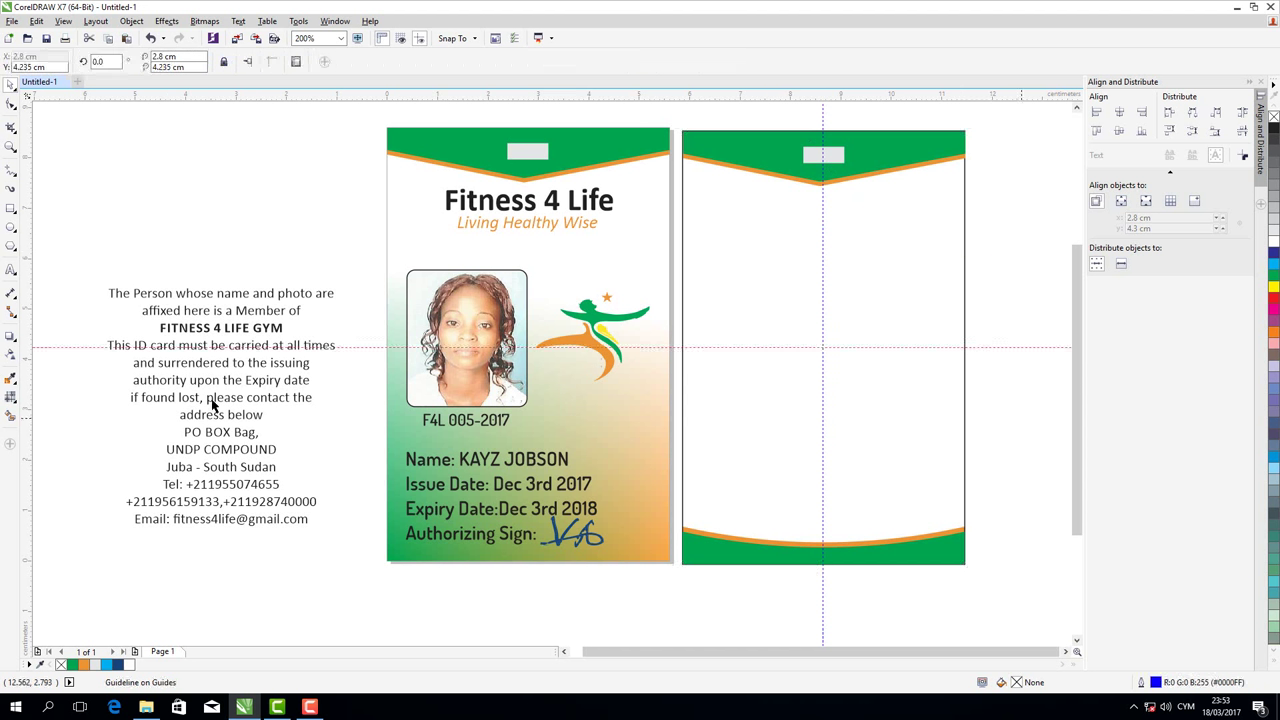
pyautogui.moveTo(219, 397); pyautogui.dragTo(818, 356)
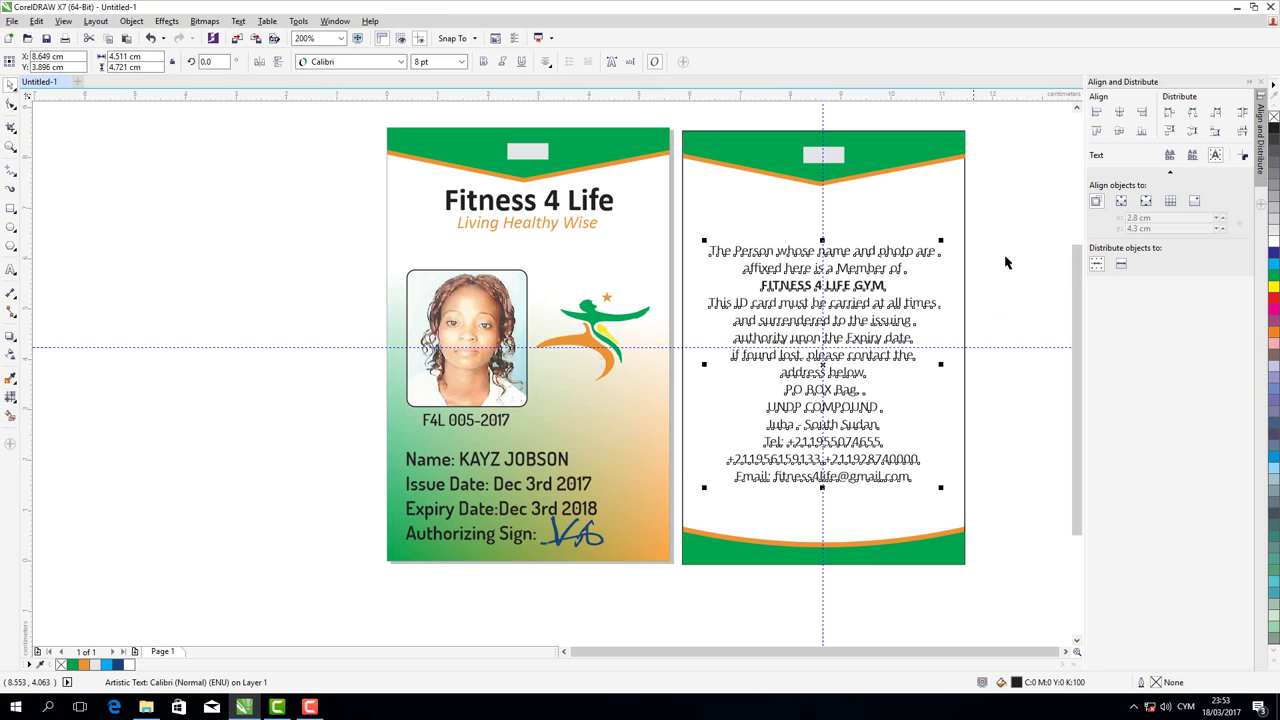
# Copy the front card's figure logo onto the back card and enlarge it to about 200%
pyautogui.press('Escape')
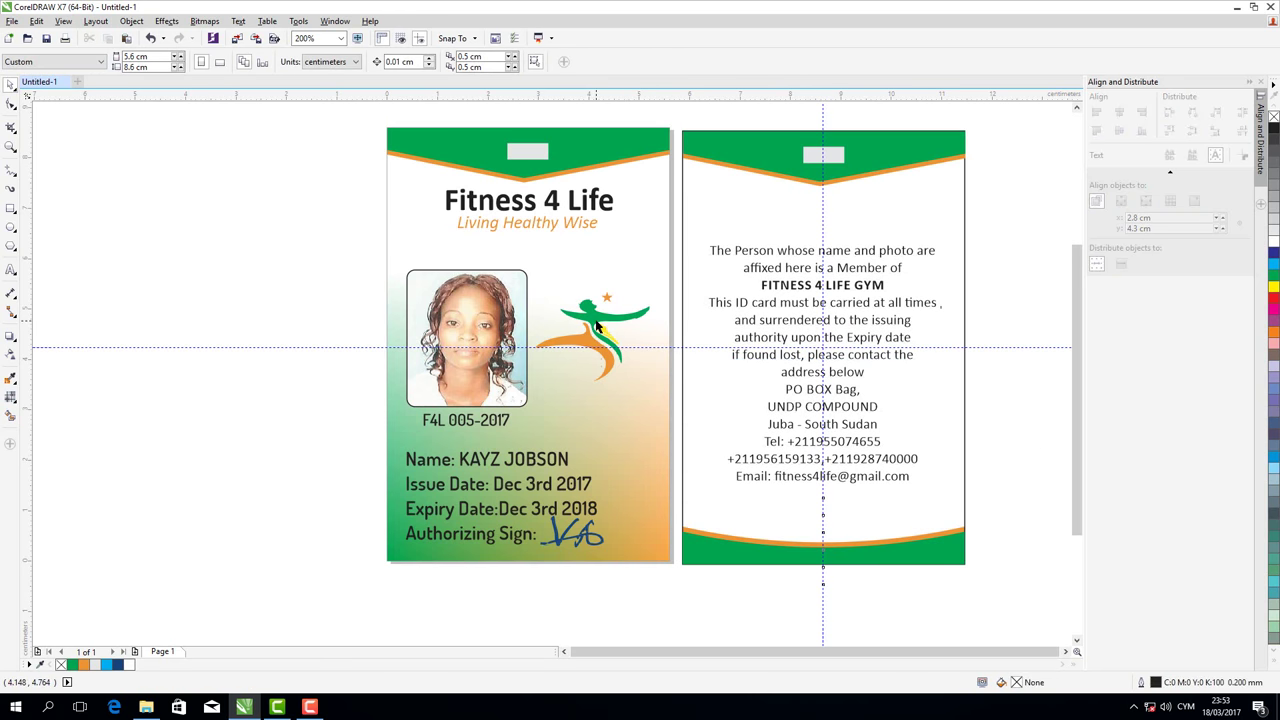
pyautogui.click(598, 324)
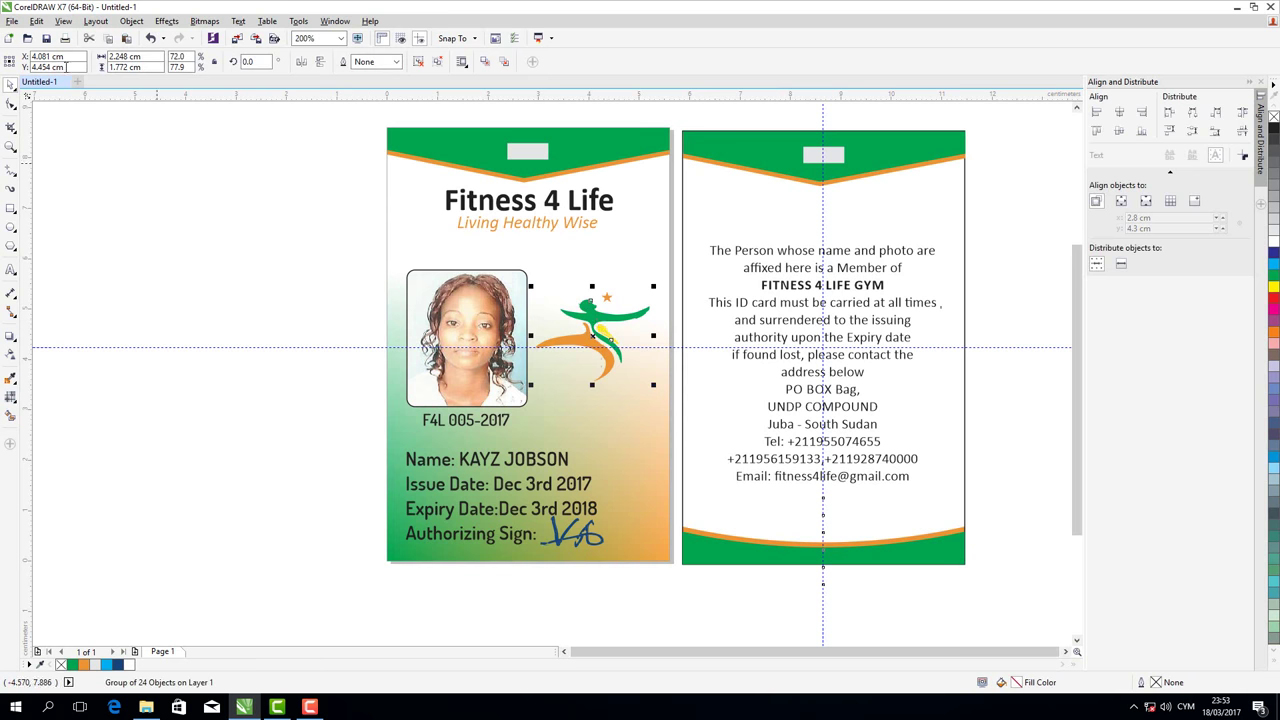
pyautogui.click(36, 21)
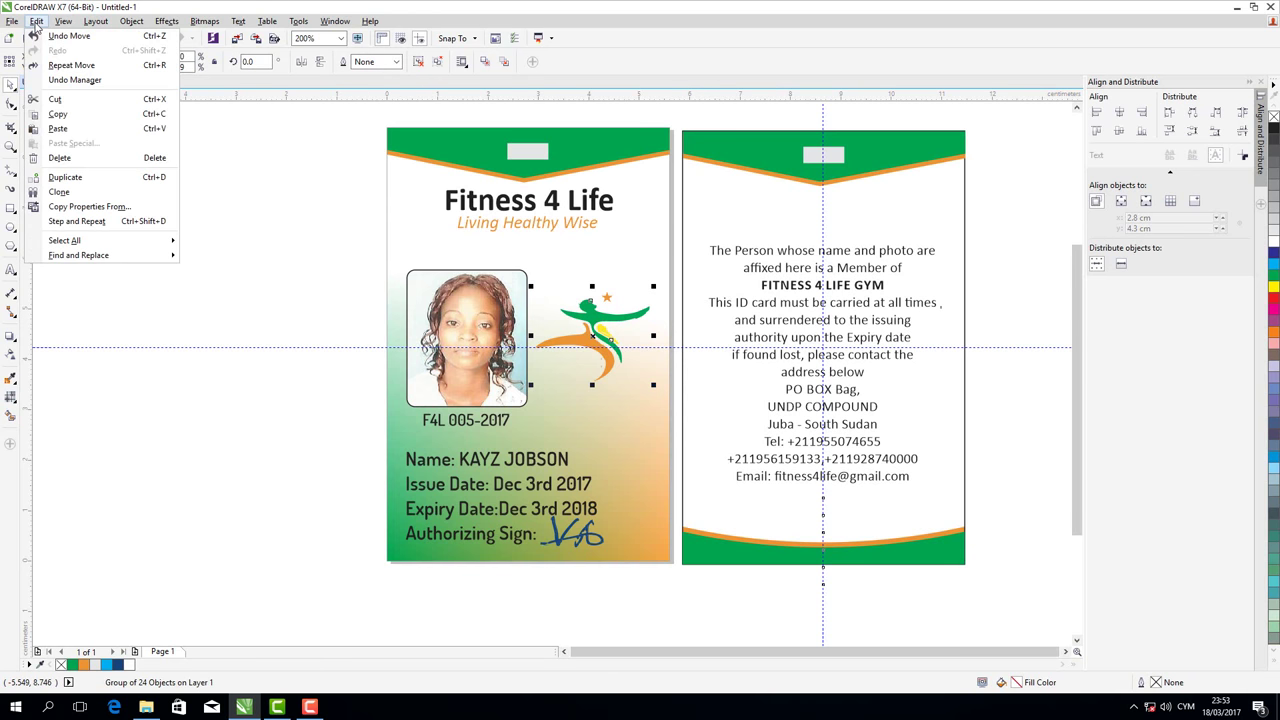
pyautogui.click(57, 114)
pyautogui.click(36, 21)
pyautogui.click(58, 131)
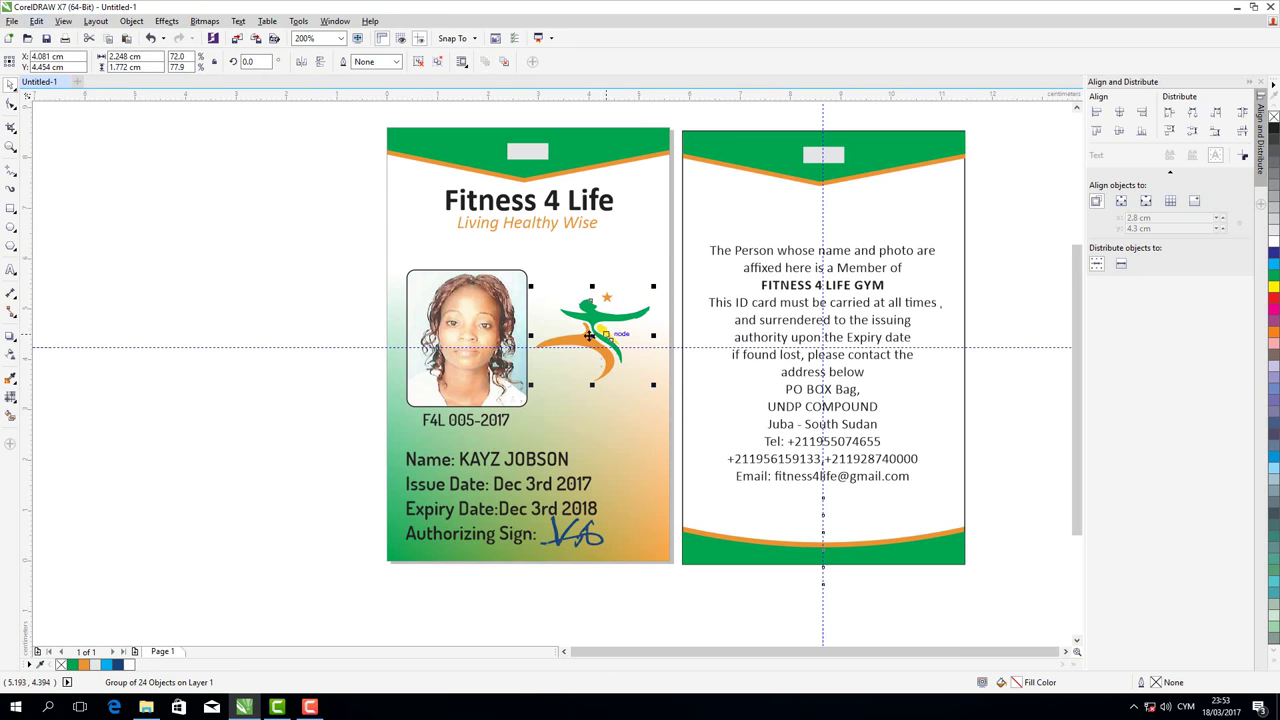
pyautogui.moveTo(648, 345); pyautogui.dragTo(822, 343)
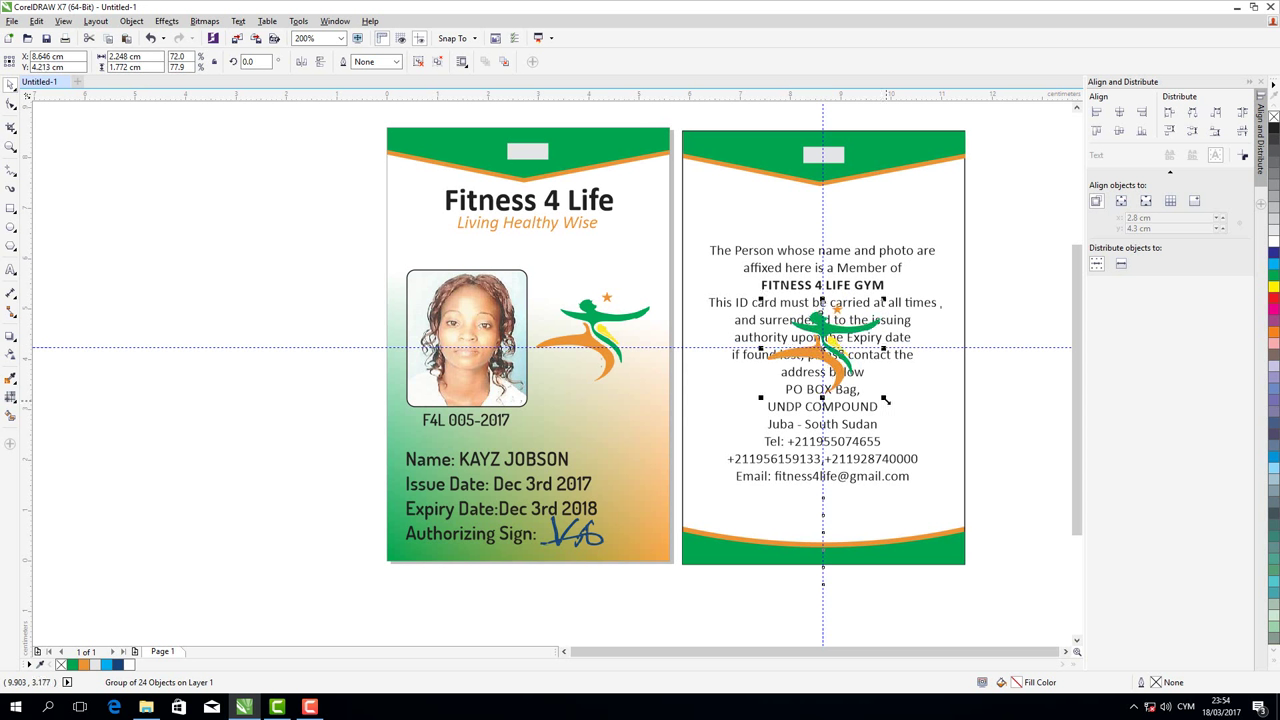
pyautogui.moveTo(885, 399); pyautogui.dragTo(943, 482)
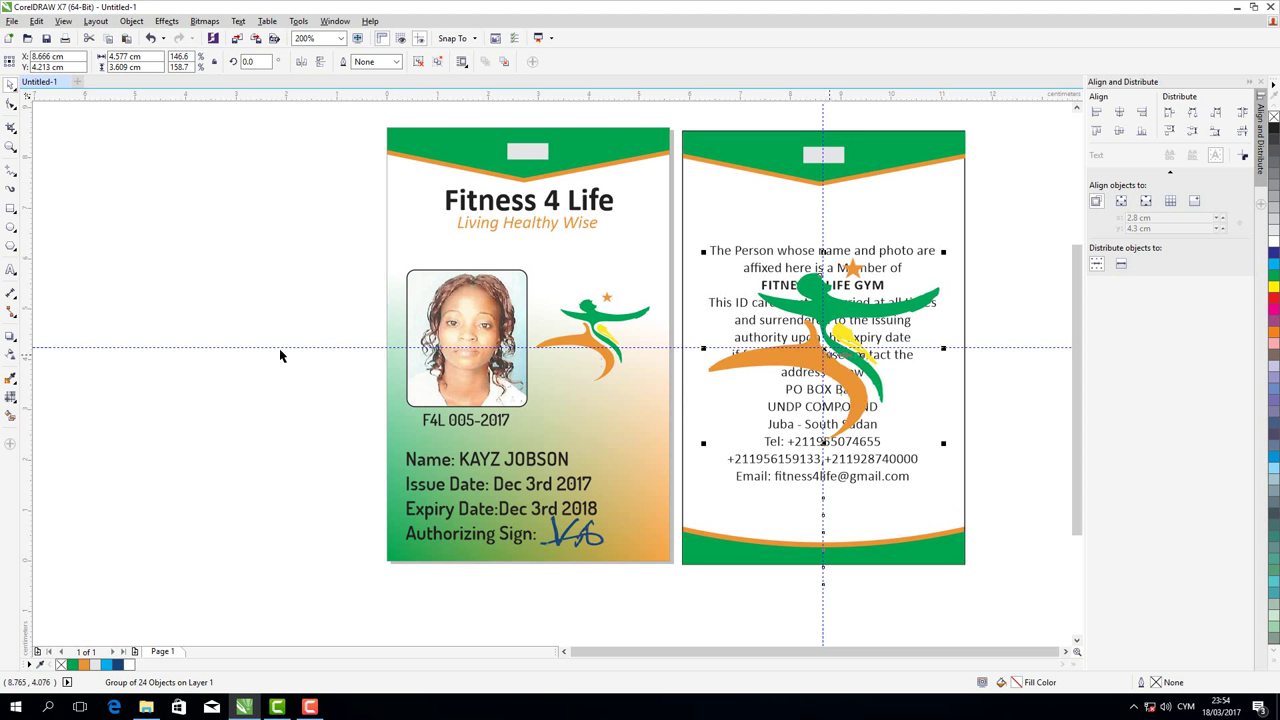
# Give the back-card logo uniform transparency of about 90
pyautogui.click(11, 355)
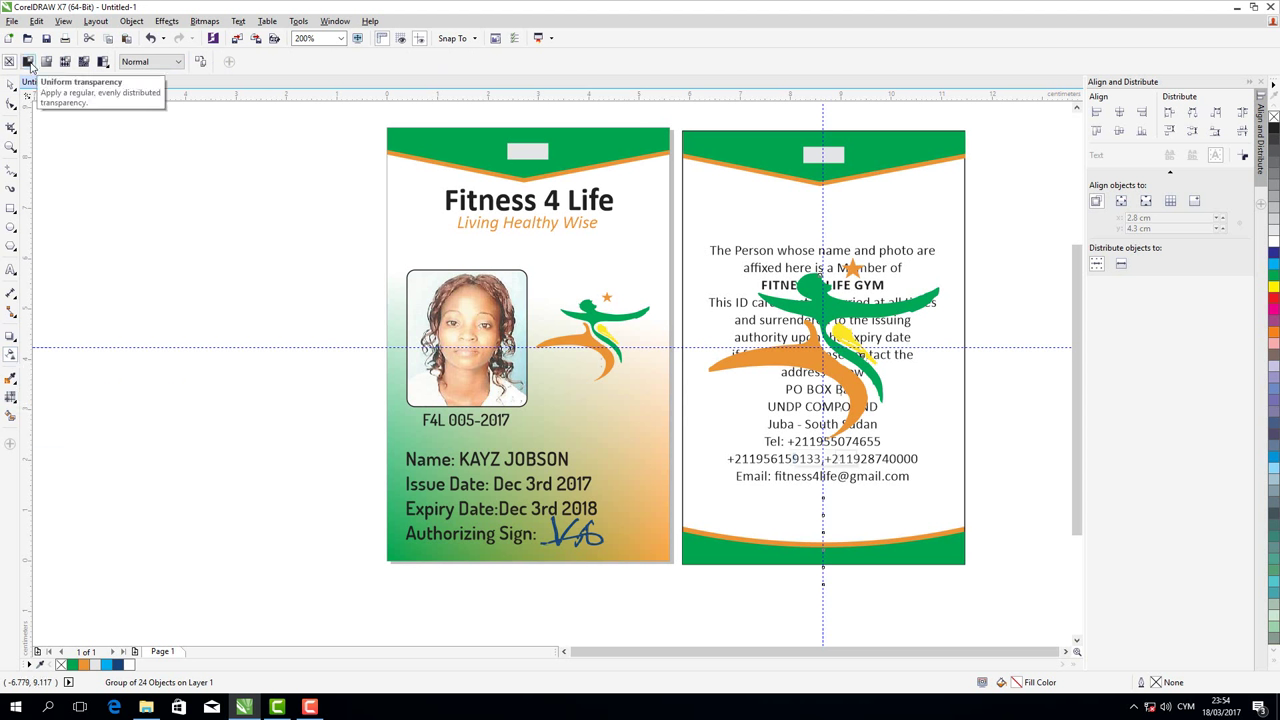
pyautogui.click(29, 62)
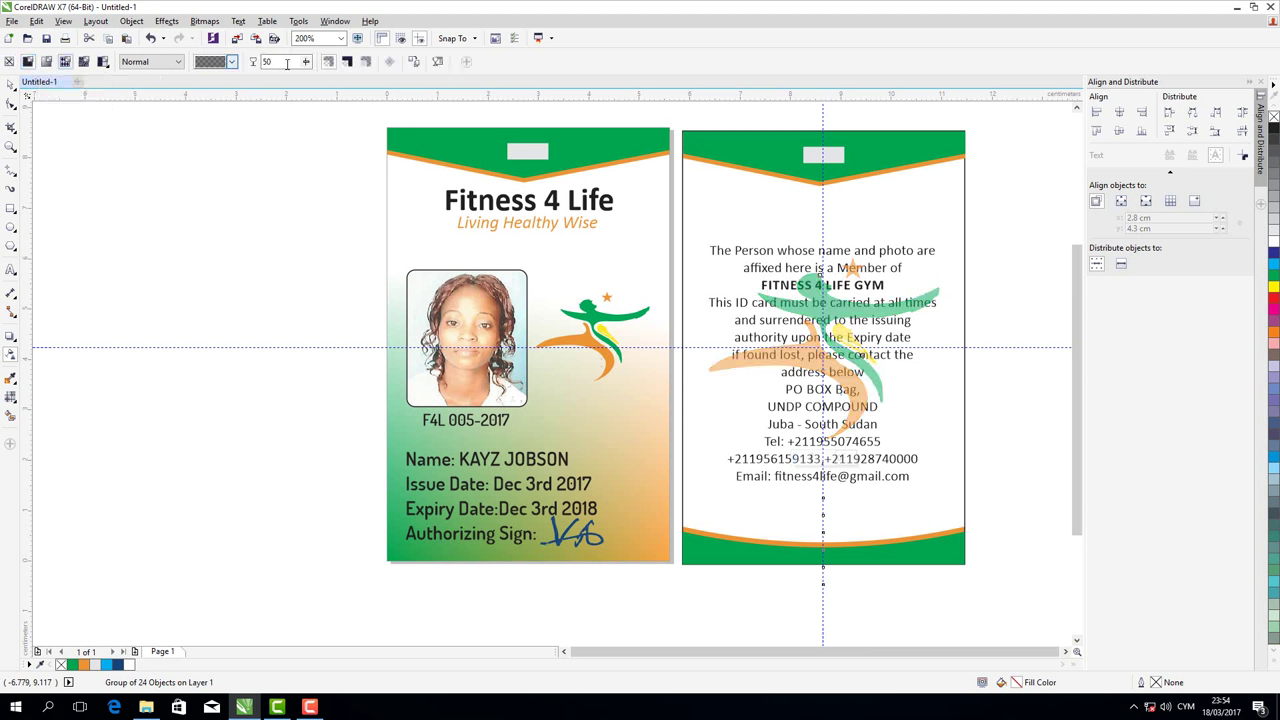
pyautogui.click(275, 62)
pyautogui.write('95')
pyautogui.press('Return')
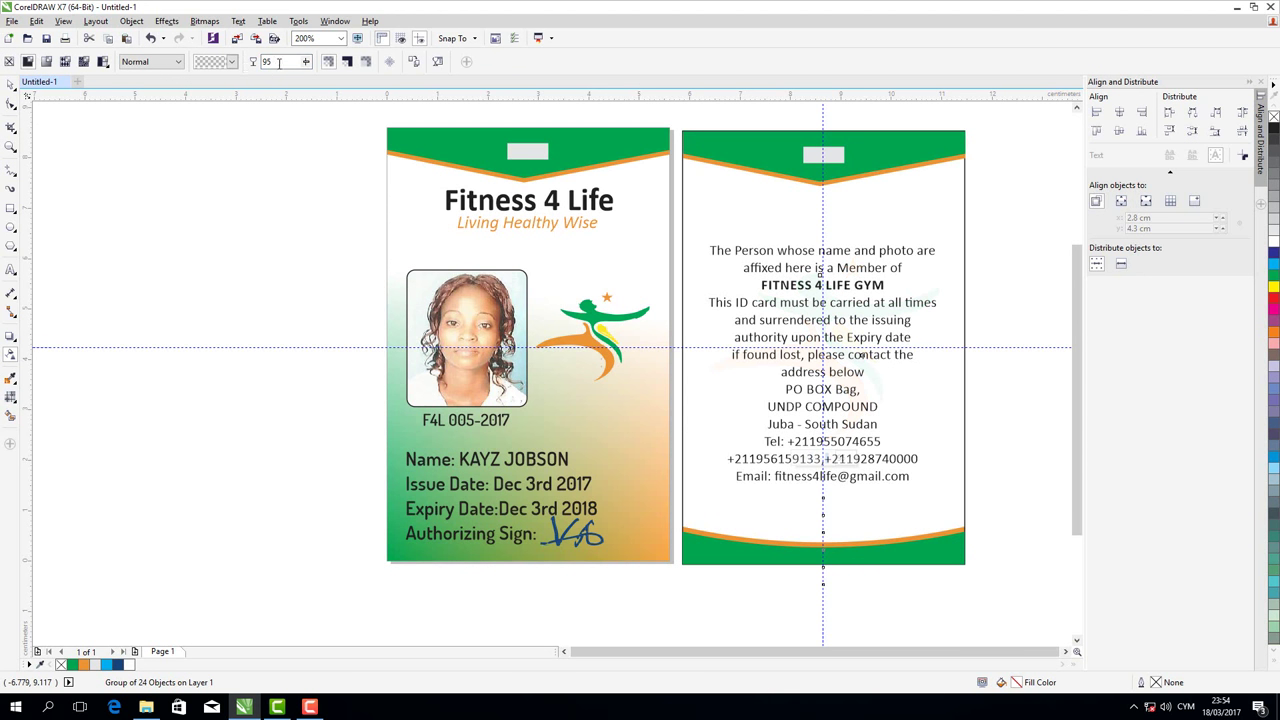
pyautogui.click(268, 62)
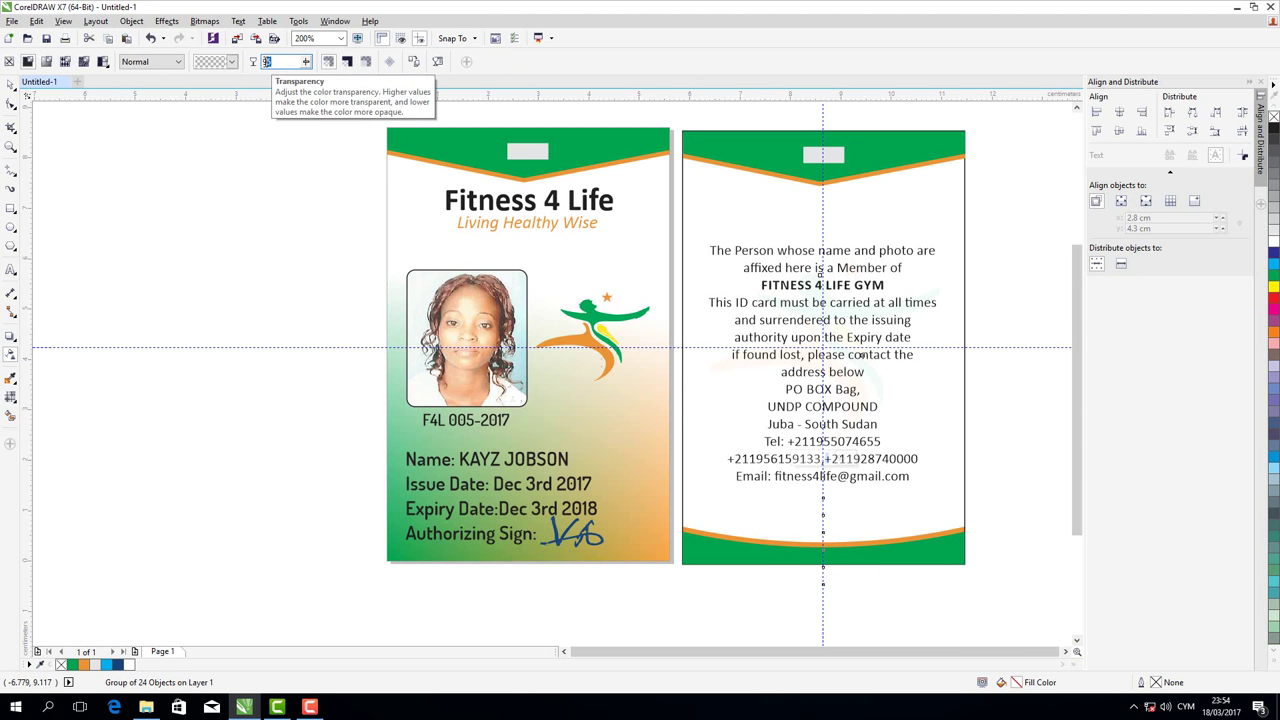
pyautogui.write('80')
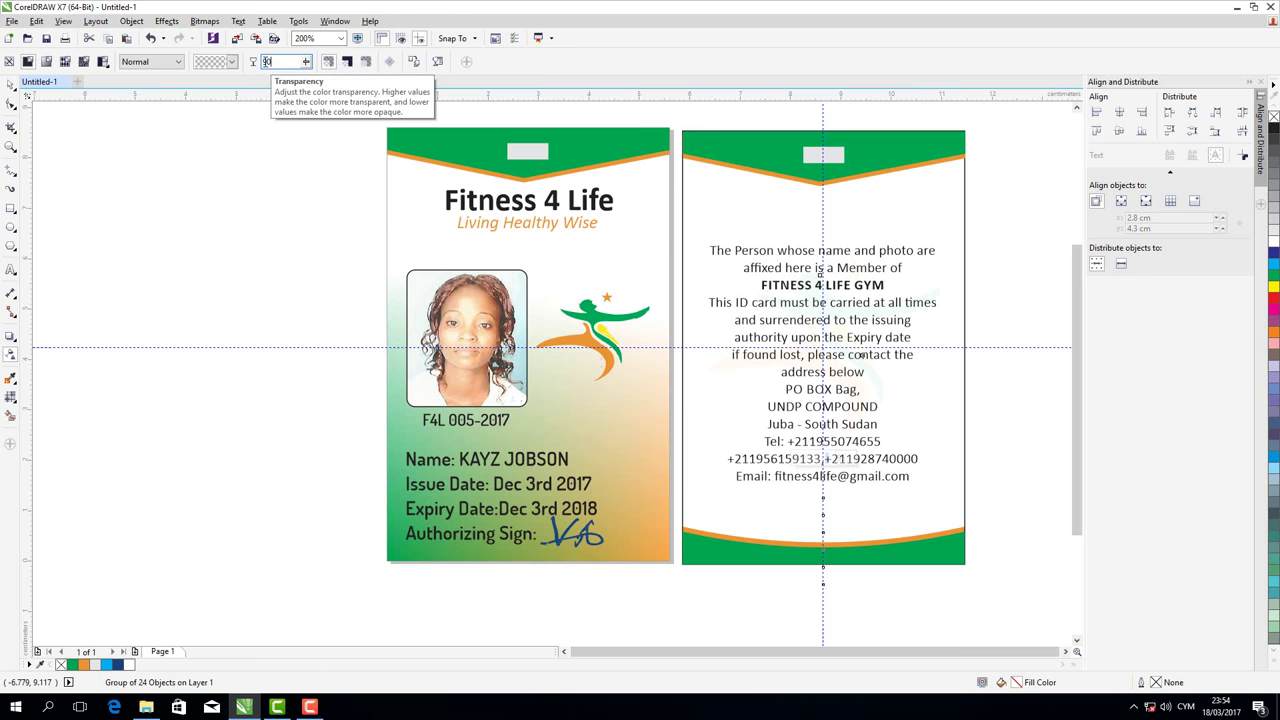
pyautogui.press('BackSpace')
pyautogui.write('9')
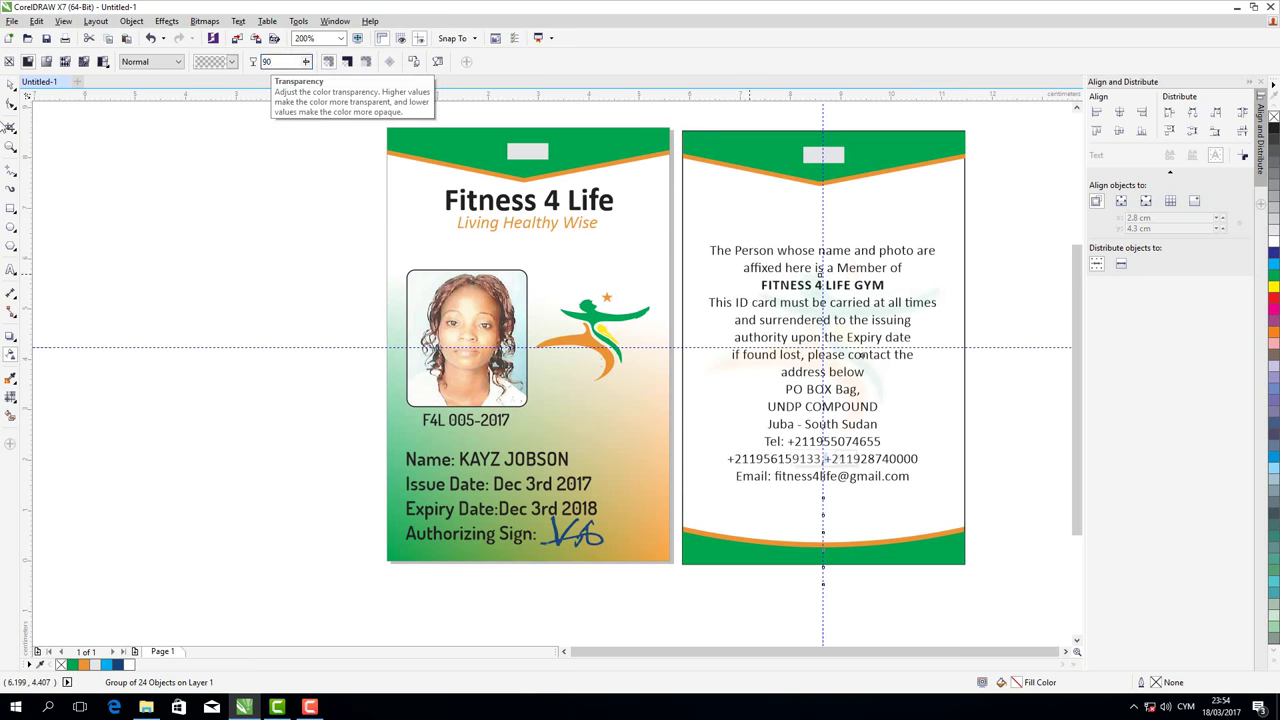
# Send the faded logo behind the text and select the front Fitness 4 Life title
pyautogui.click(10, 85)
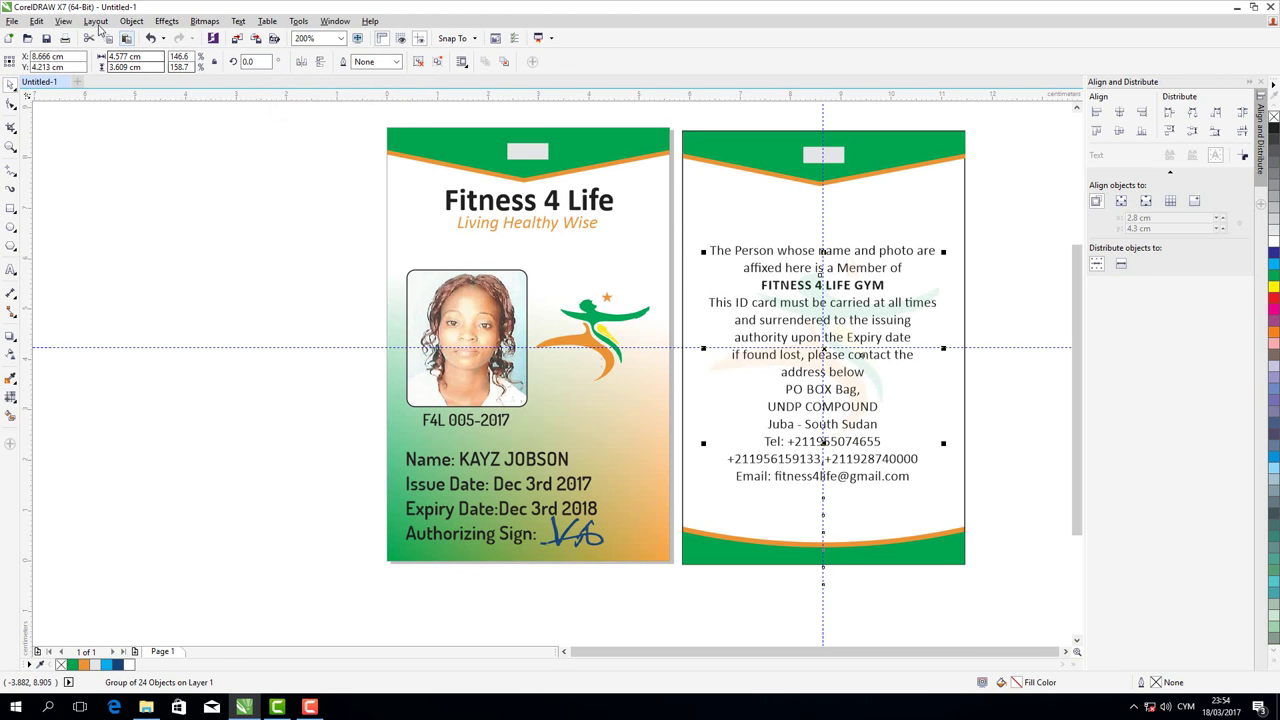
pyautogui.click(131, 21)
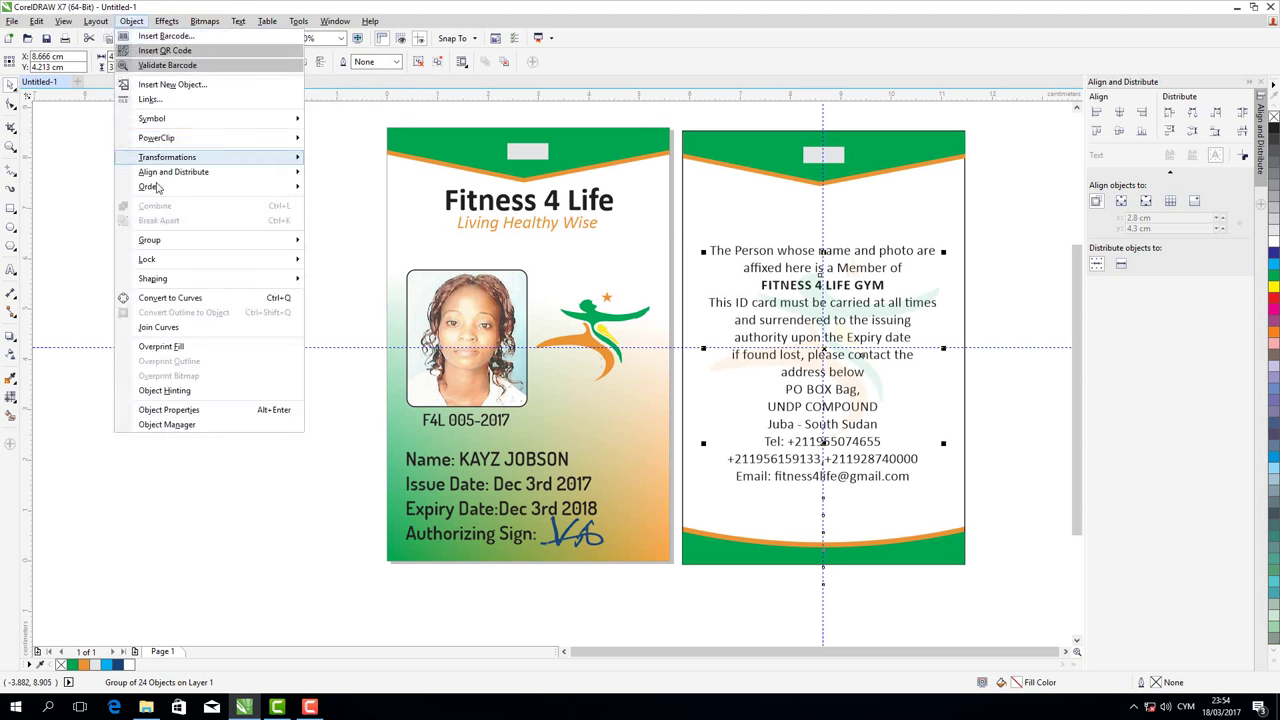
pyautogui.moveTo(149, 186)
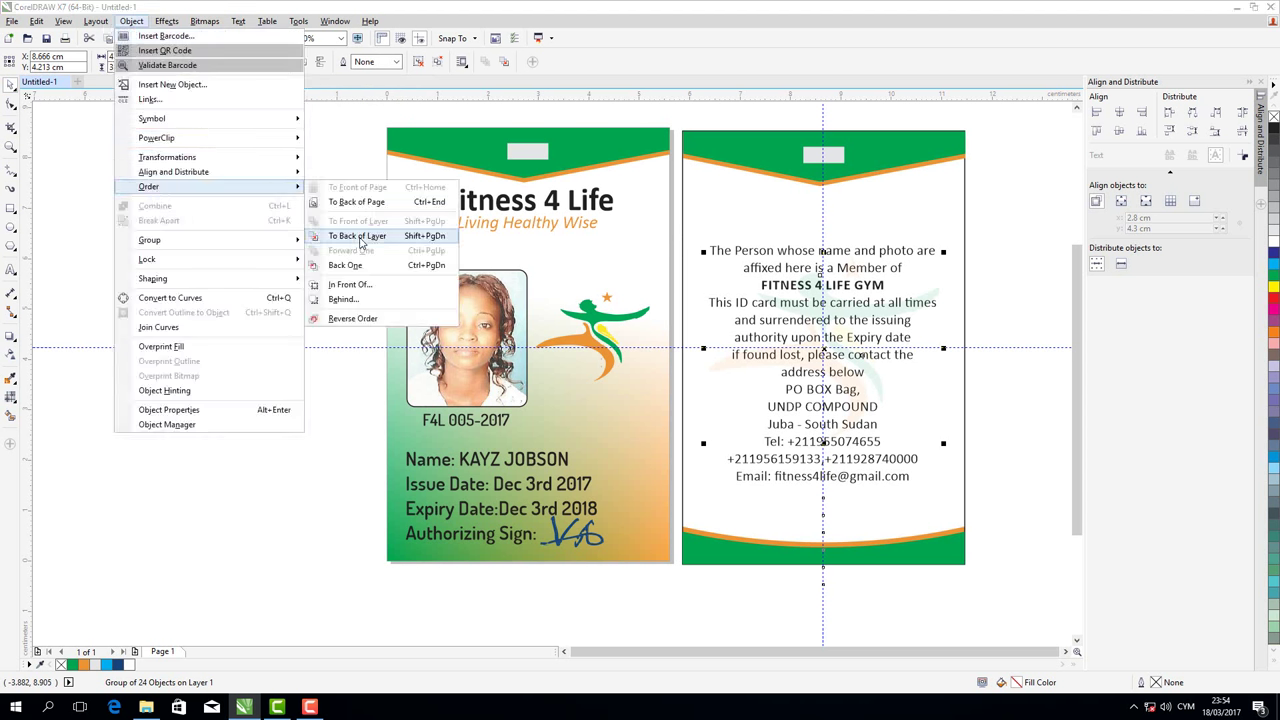
pyautogui.click(358, 236)
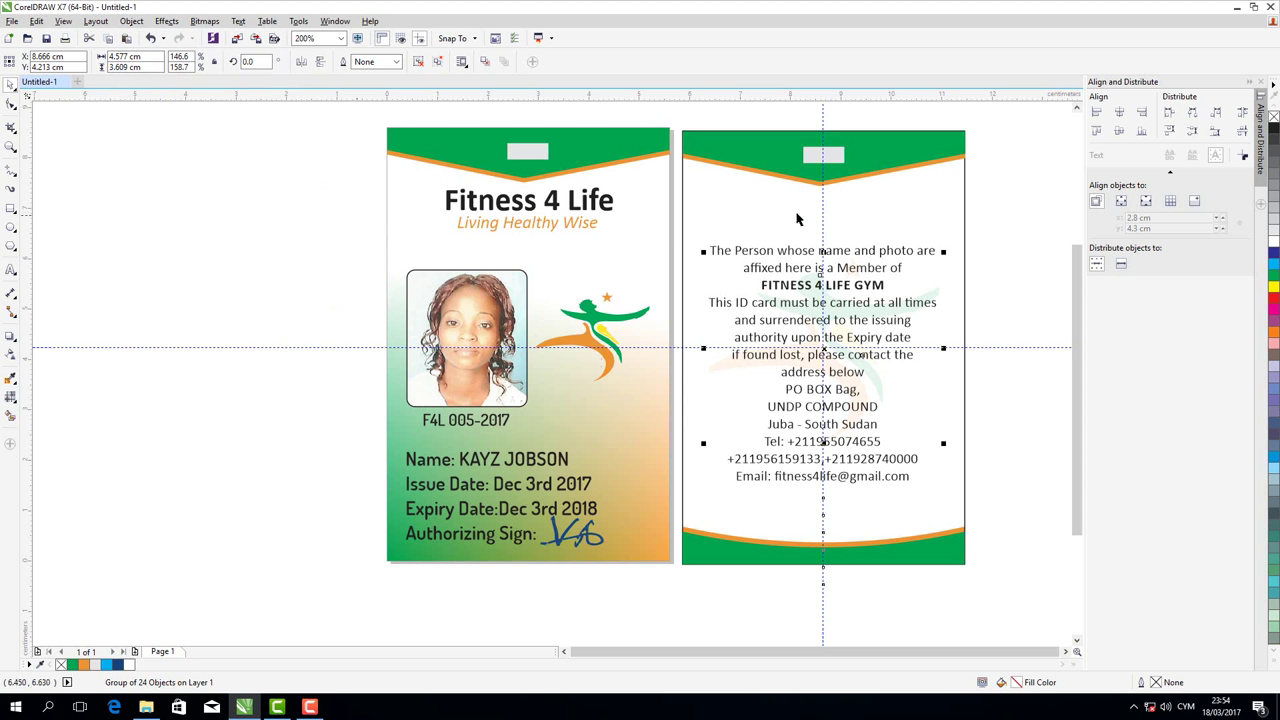
pyautogui.click(588, 211)
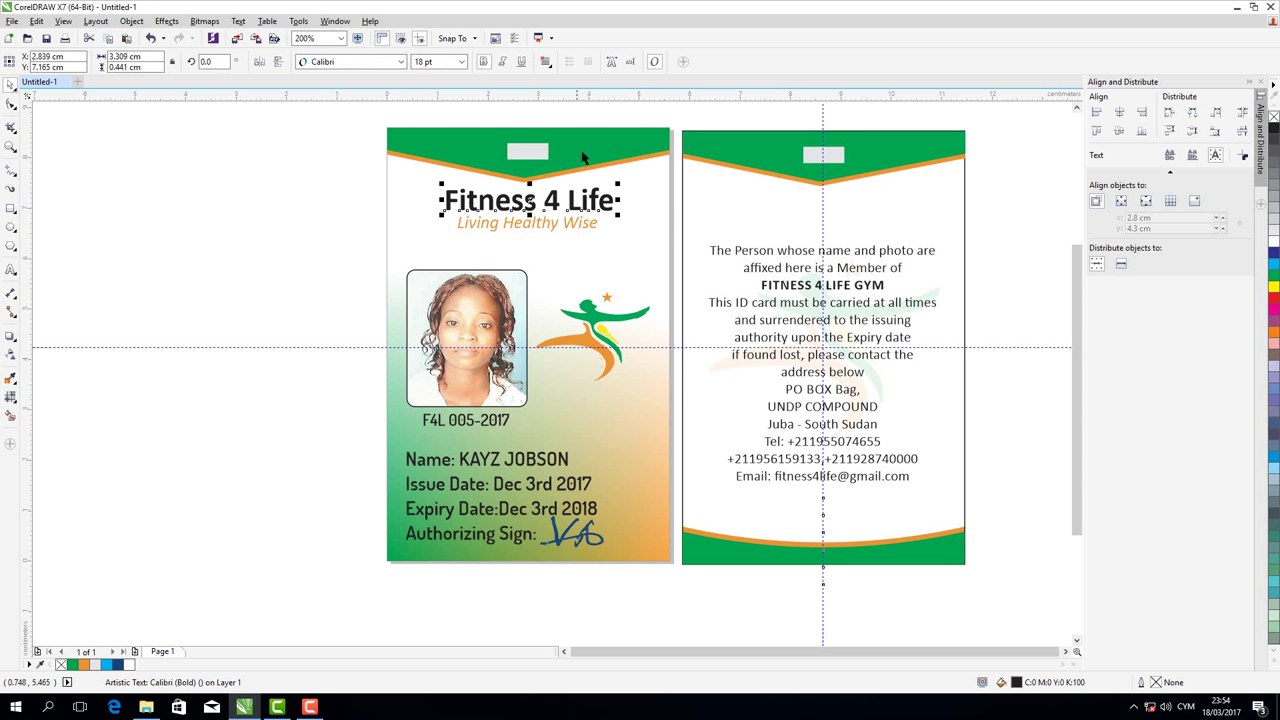
# Colour the front Fitness 4 Life title green and select it with the tagline
pyautogui.click(72, 665)
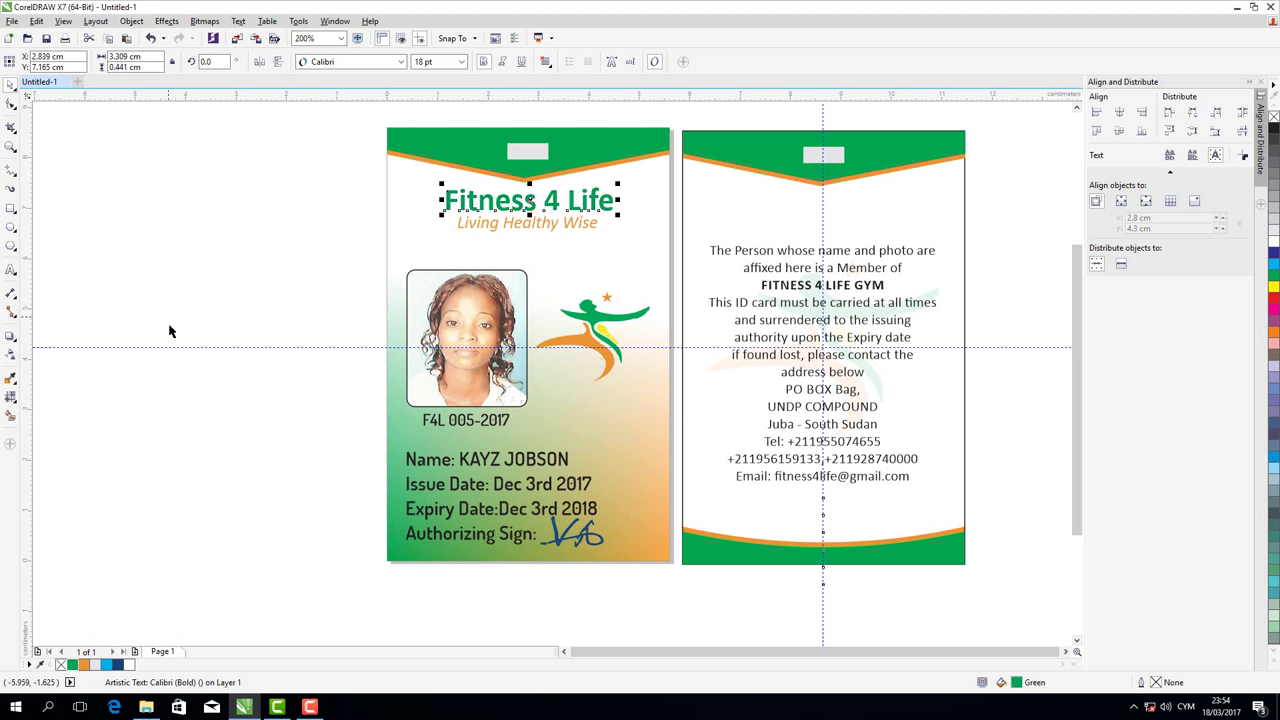
pyautogui.click(170, 331)
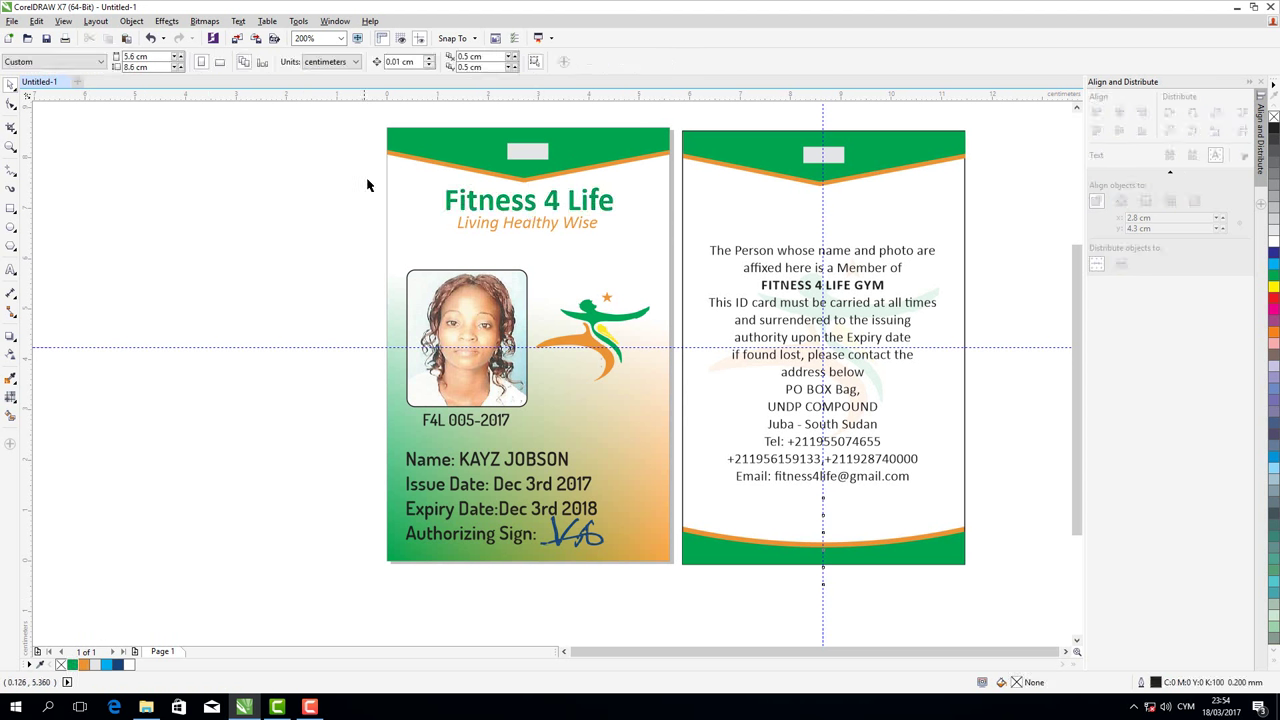
pyautogui.moveTo(367, 180); pyautogui.dragTo(632, 243)
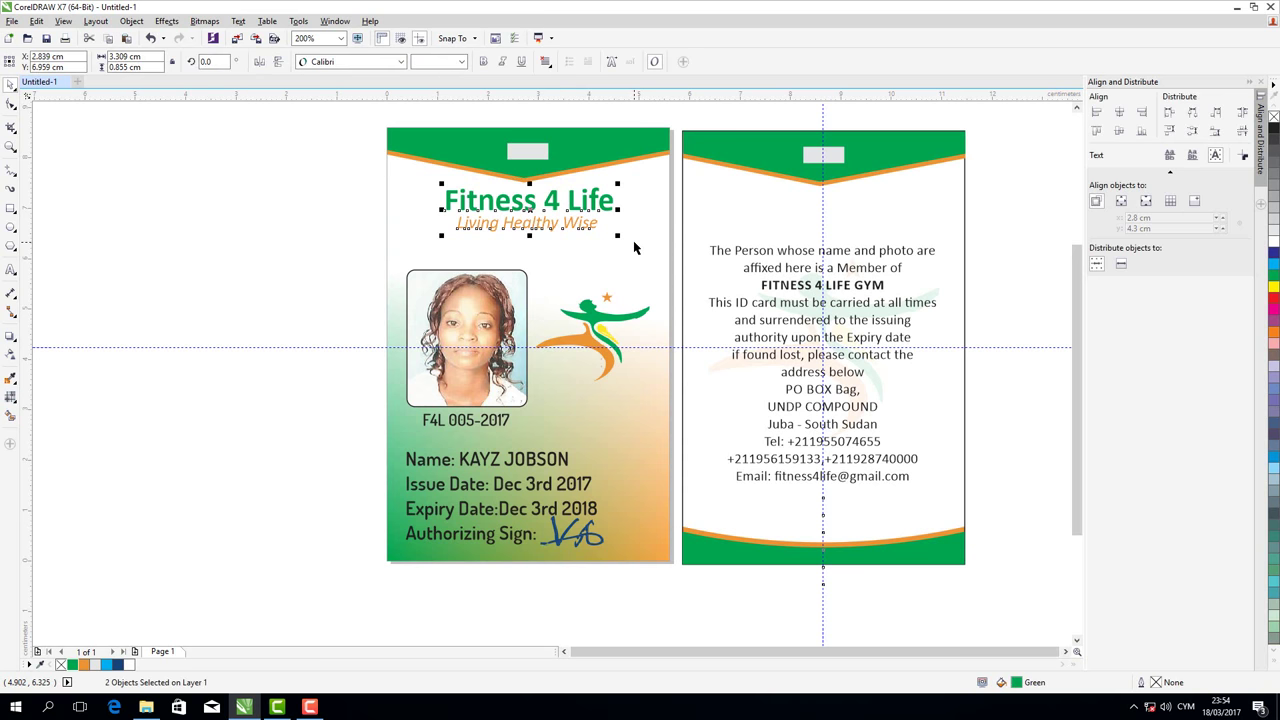
# Copy the title and tagline to the top of the back card, nudged slightly down
pyautogui.click(38, 22)
pyautogui.click(62, 114)
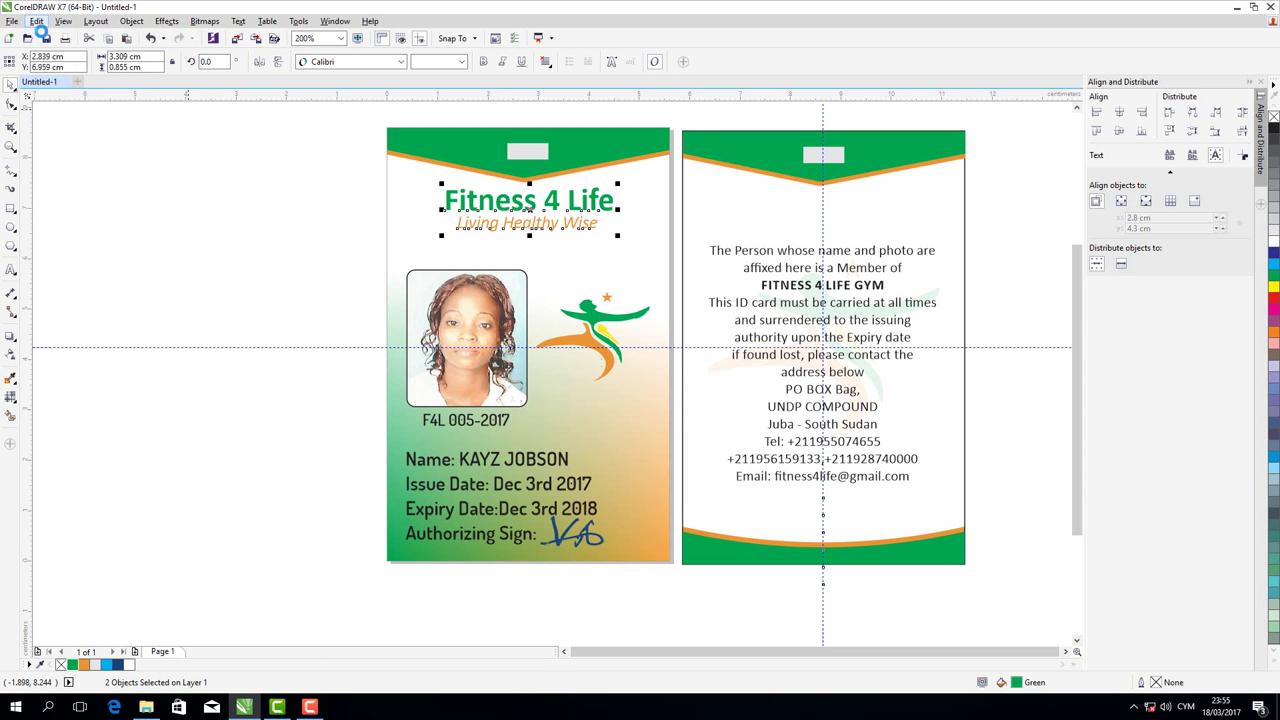
pyautogui.click(38, 22)
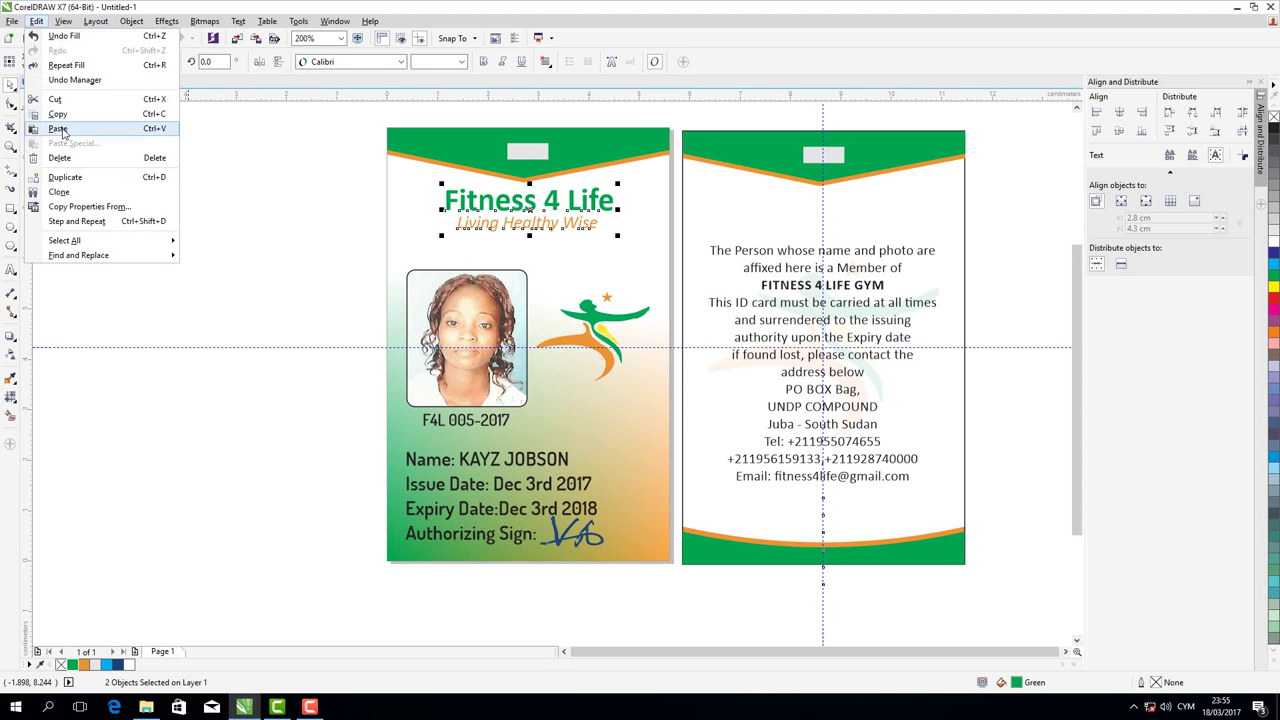
pyautogui.click(63, 131)
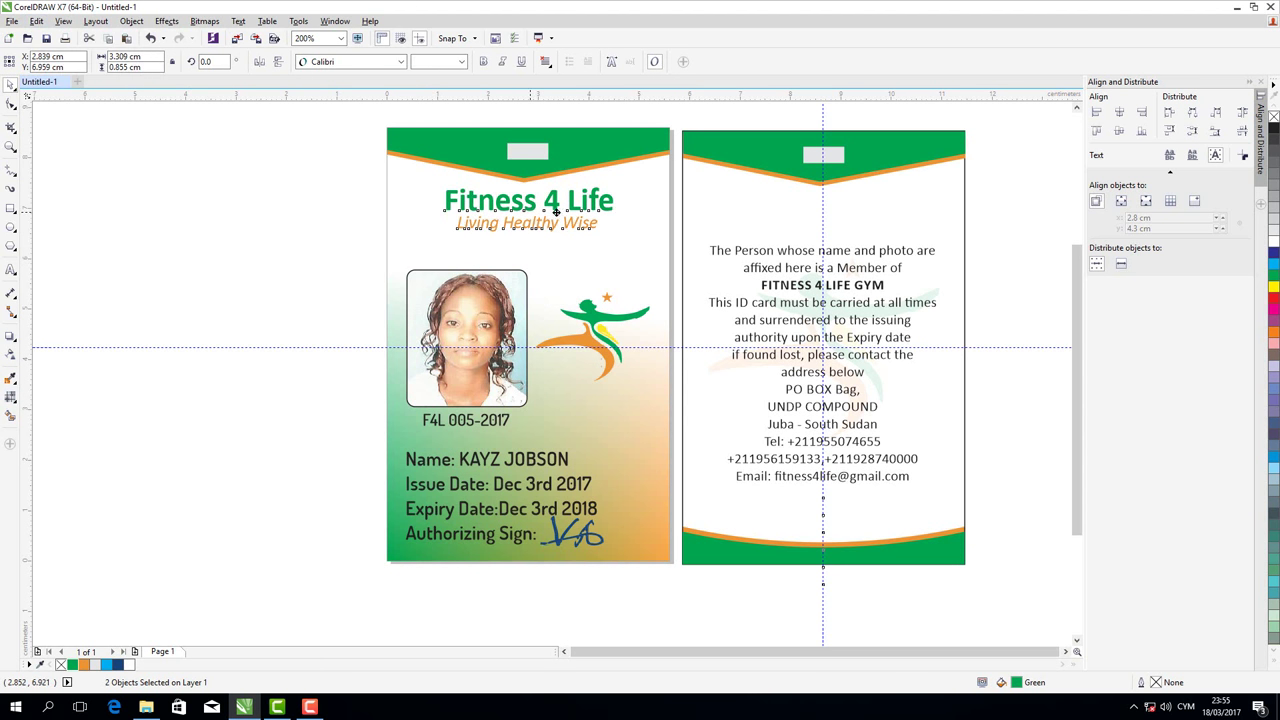
pyautogui.moveTo(556, 211); pyautogui.dragTo(559, 211)
pyautogui.moveTo(643, 215); pyautogui.dragTo(819, 215)
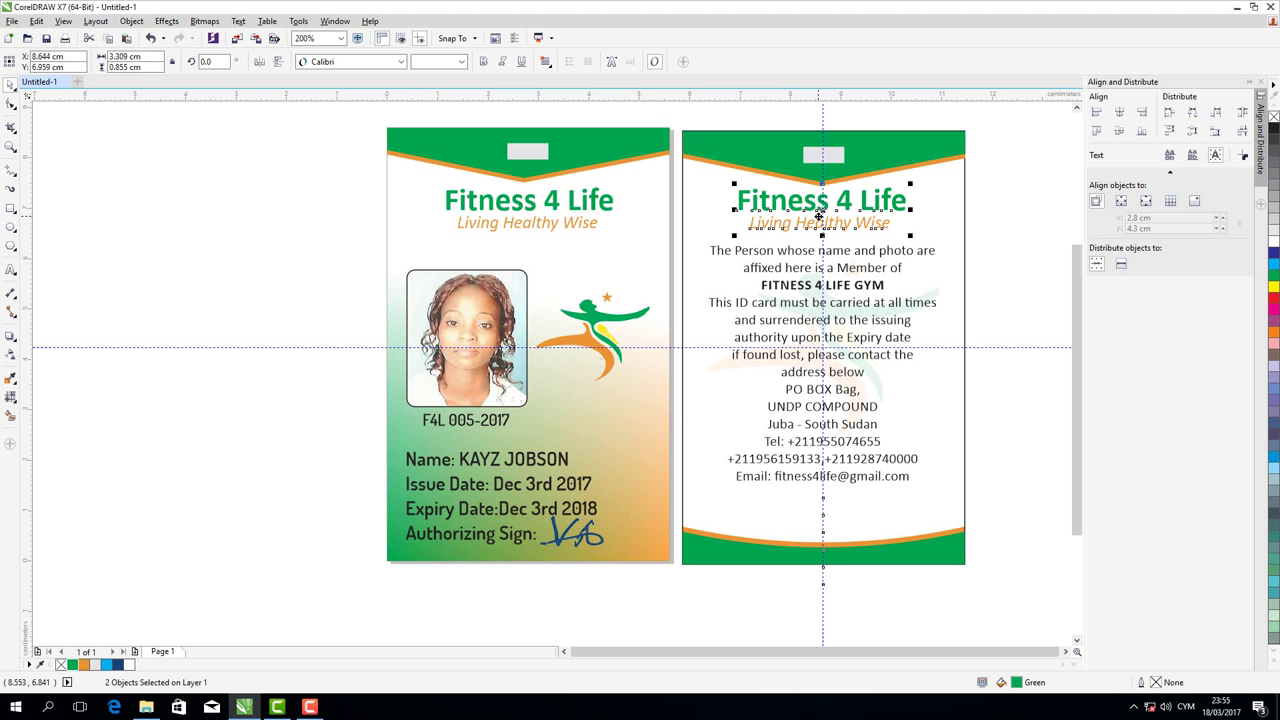
pyautogui.press('Down')
# Apply the Dosis font to the back-card and front-card titles
pyautogui.click(400, 64)
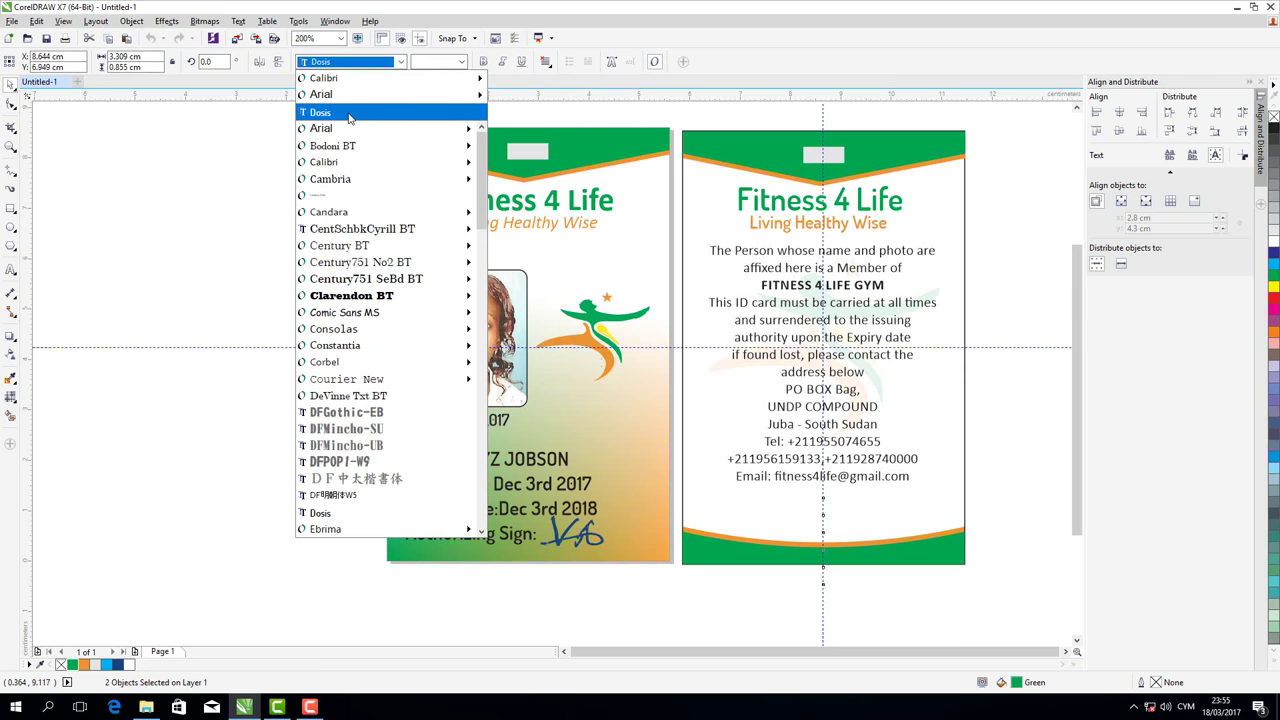
pyautogui.click(349, 114)
pyautogui.moveTo(363, 174); pyautogui.dragTo(636, 240)
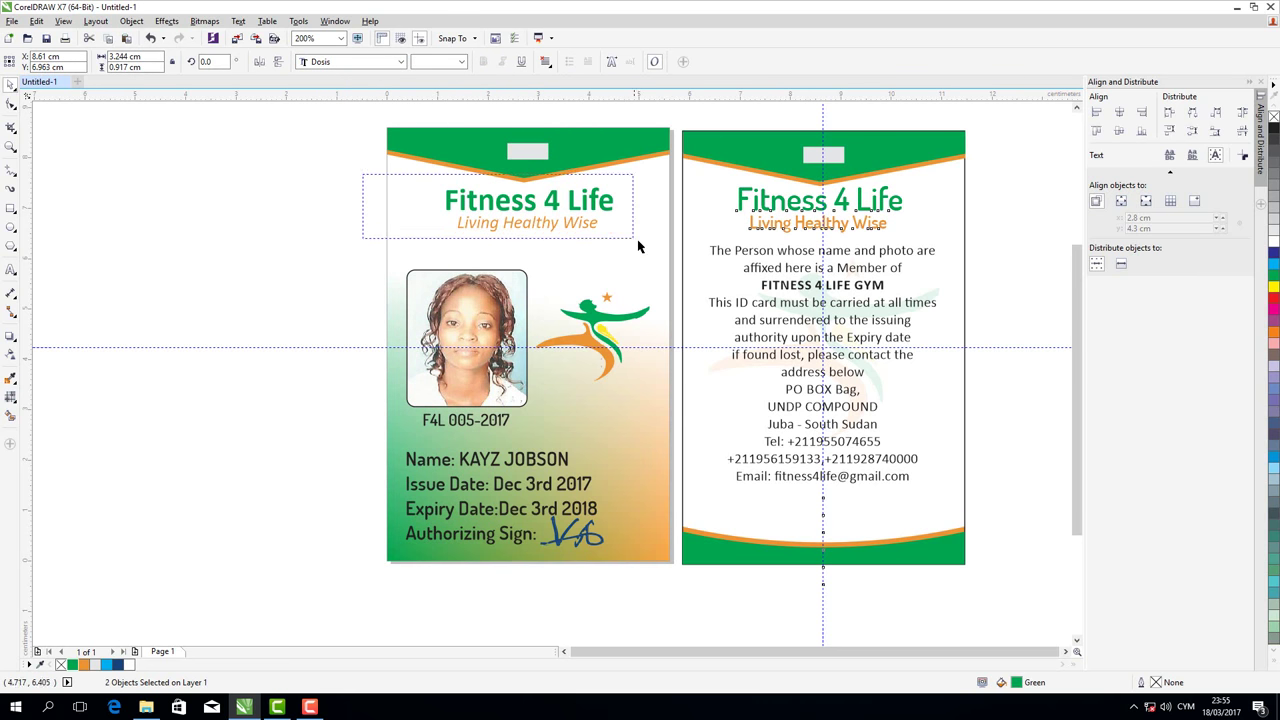
pyautogui.click(400, 62)
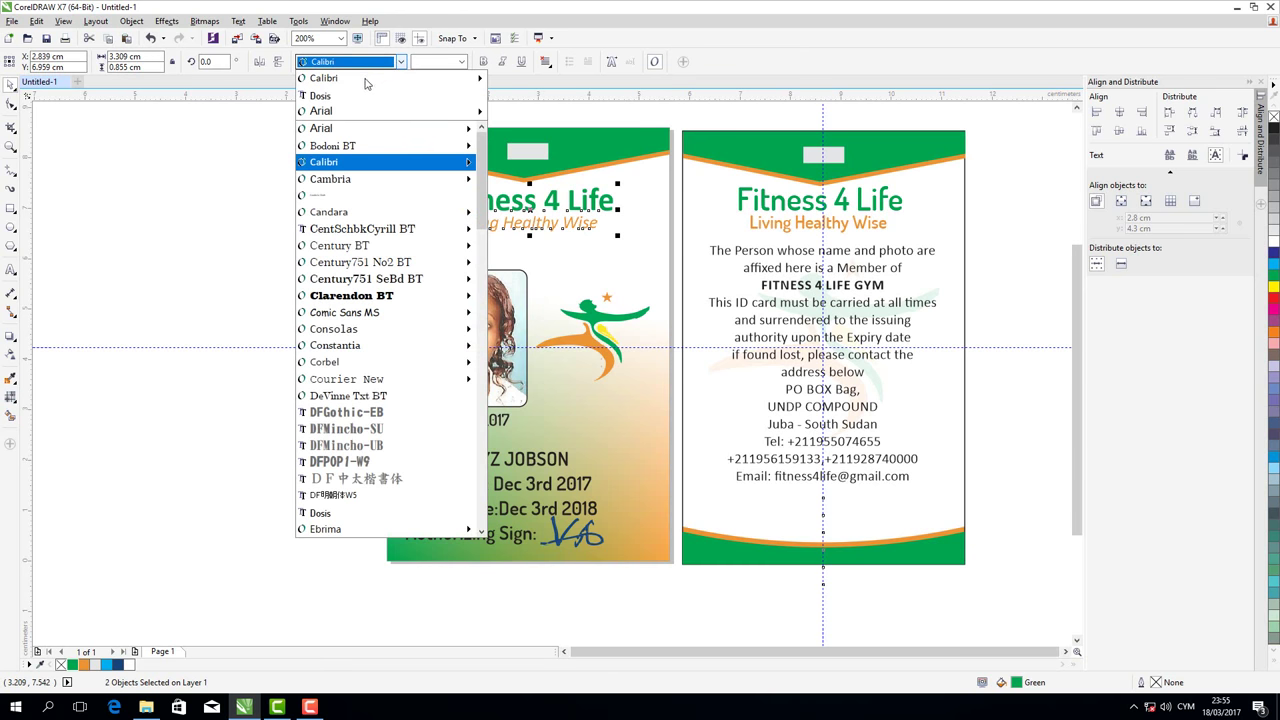
pyautogui.click(335, 97)
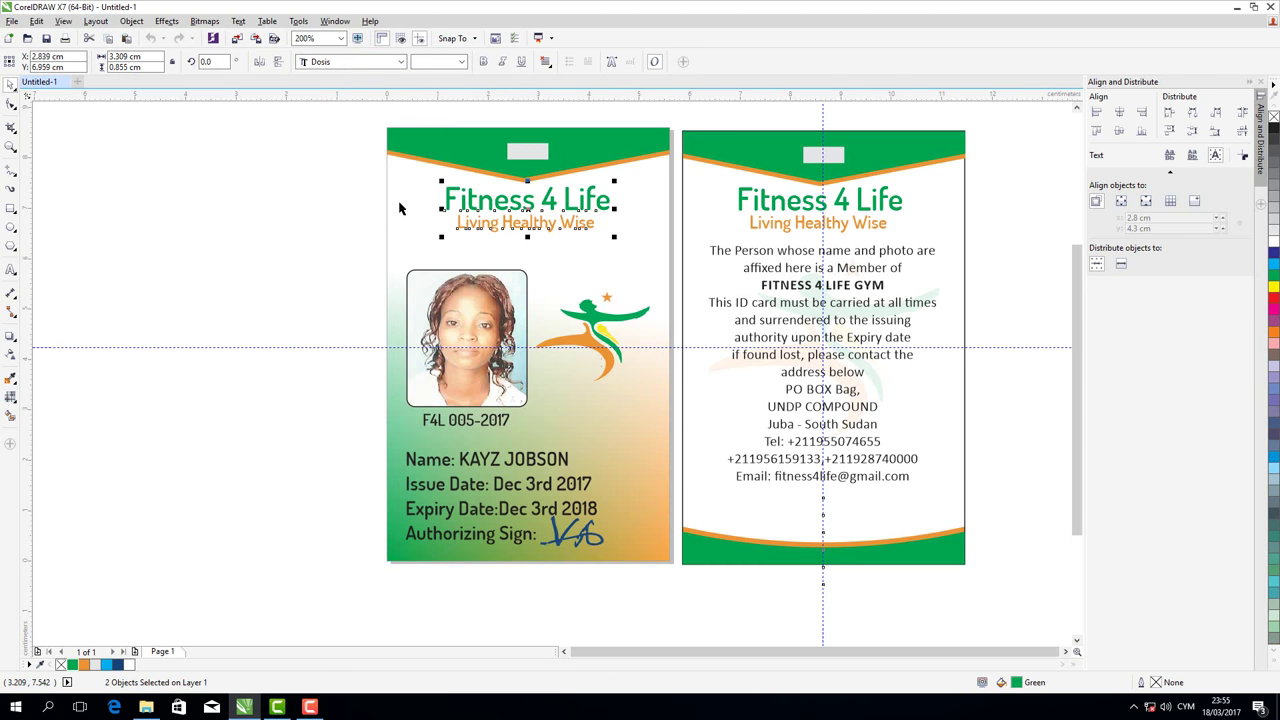
# Nudge the back card's titles right and centre the front card's two title lines
pyautogui.click(815, 205)
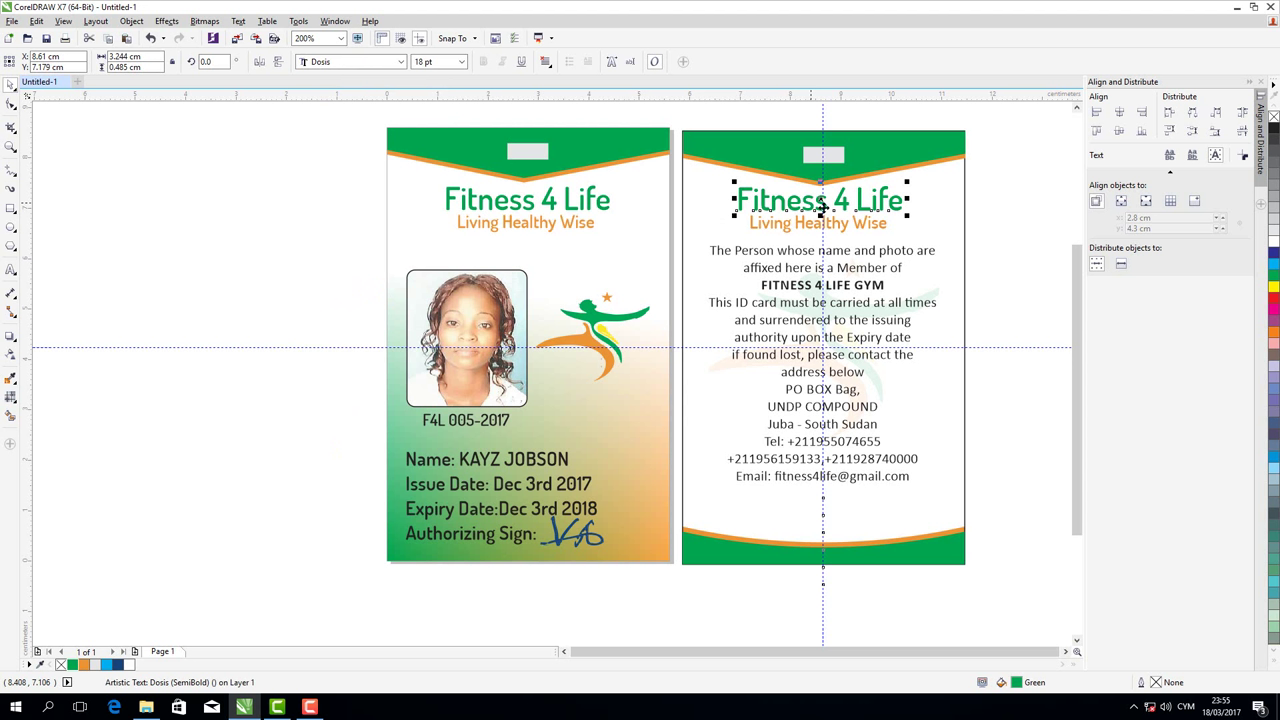
pyautogui.click(975, 196)
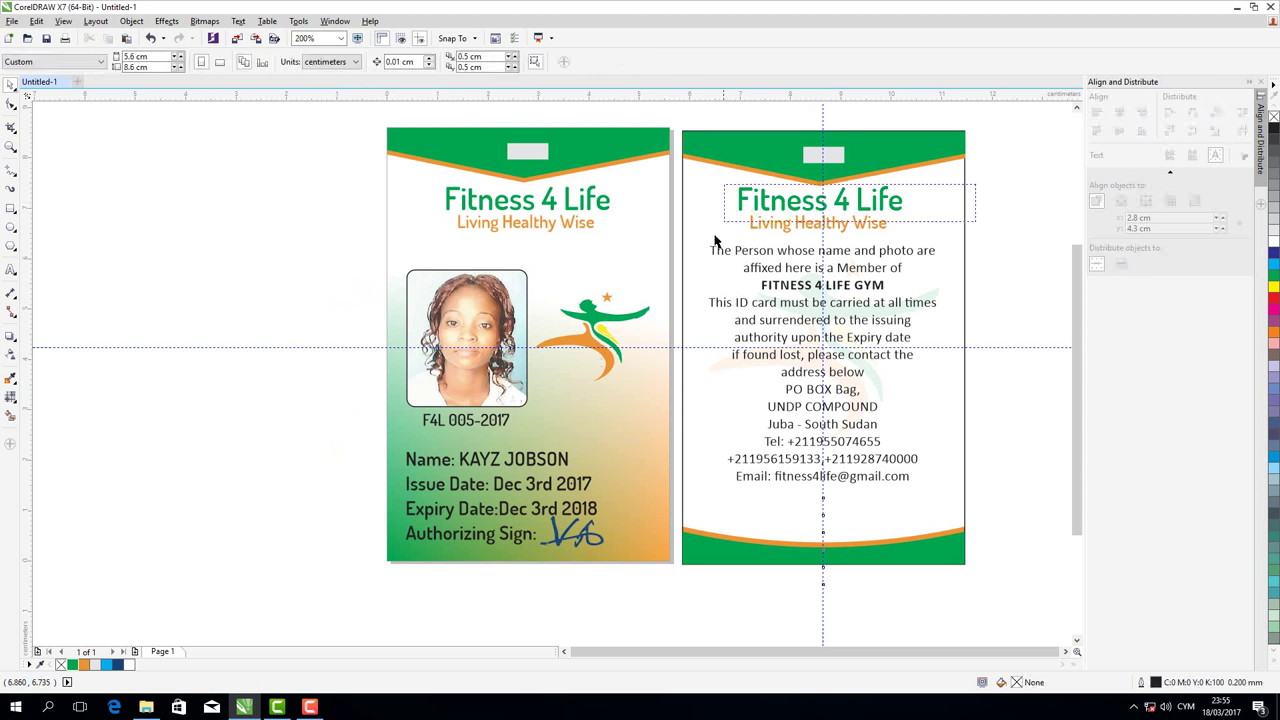
pyautogui.moveTo(977, 184); pyautogui.dragTo(714, 240)
pyautogui.hotkey('ctrl', 'Right')
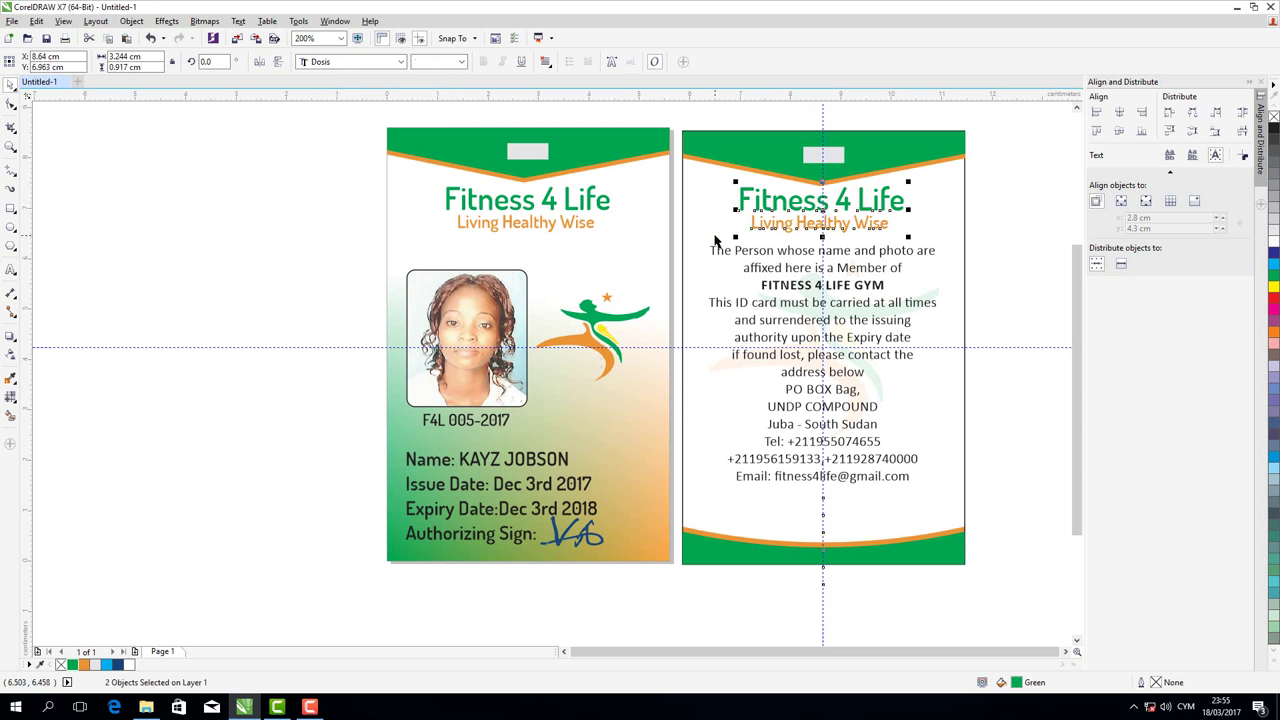
pyautogui.hotkey('ctrl', 'Right')
pyautogui.moveTo(330, 173); pyautogui.dragTo(680, 260)
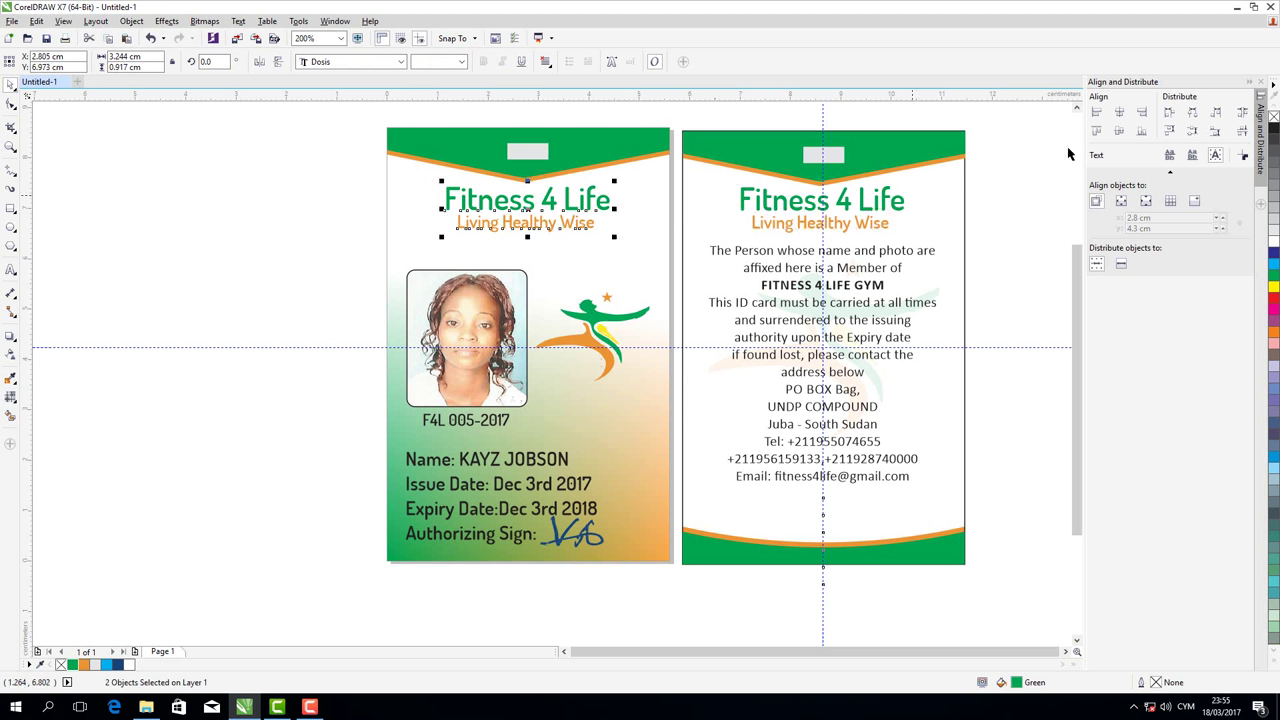
pyautogui.click(1120, 114)
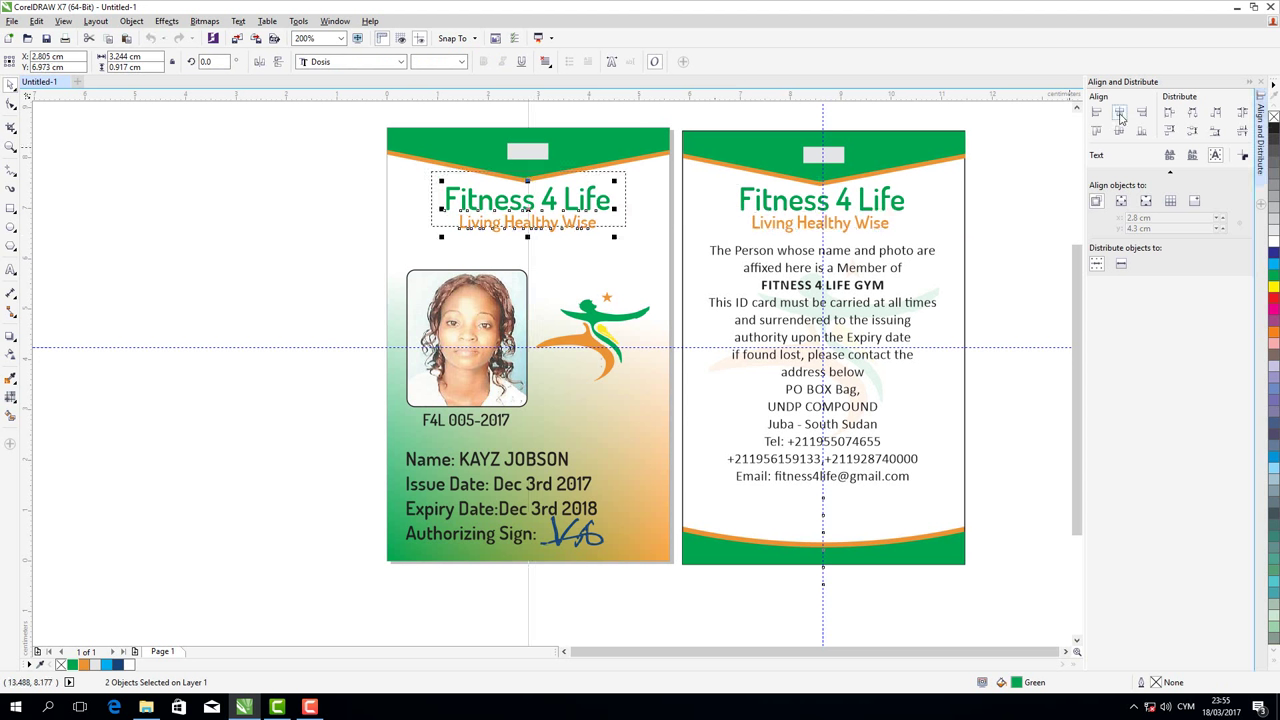
pyautogui.press('Escape')
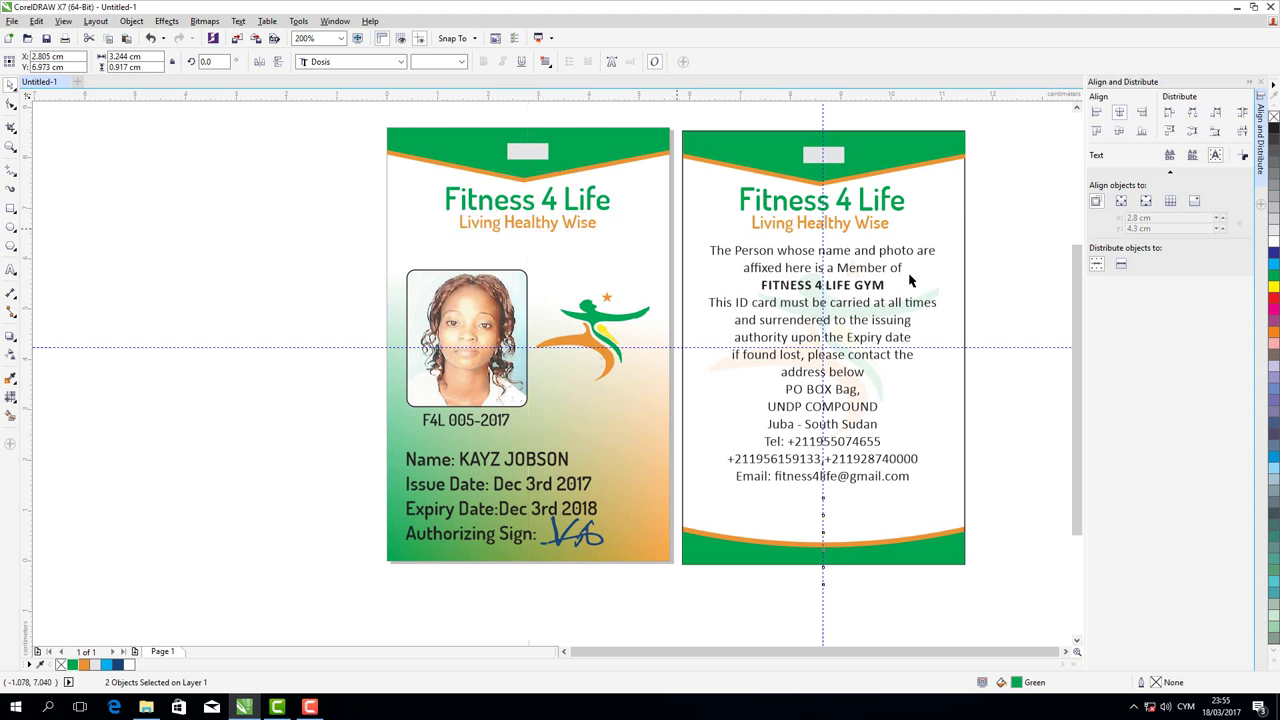
# Centre the back card's body text and delete the guidelines
pyautogui.click(990, 283)
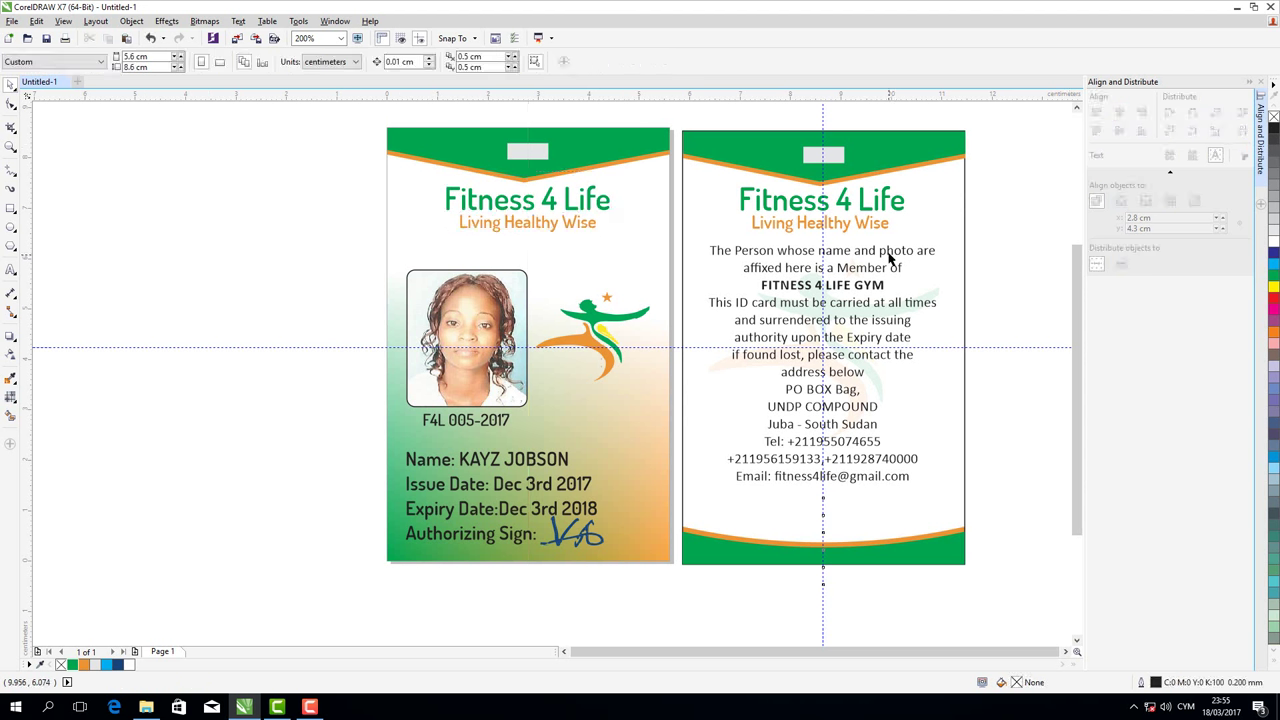
pyautogui.click(971, 280)
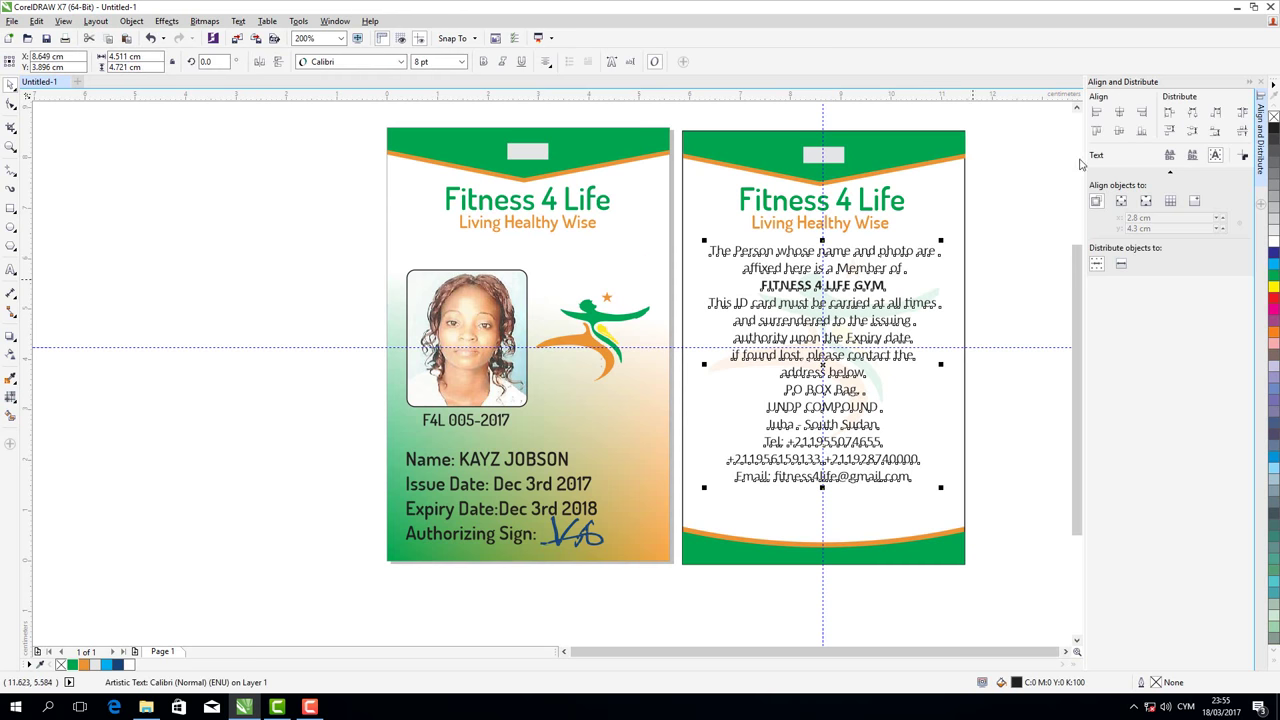
pyautogui.click(1120, 113)
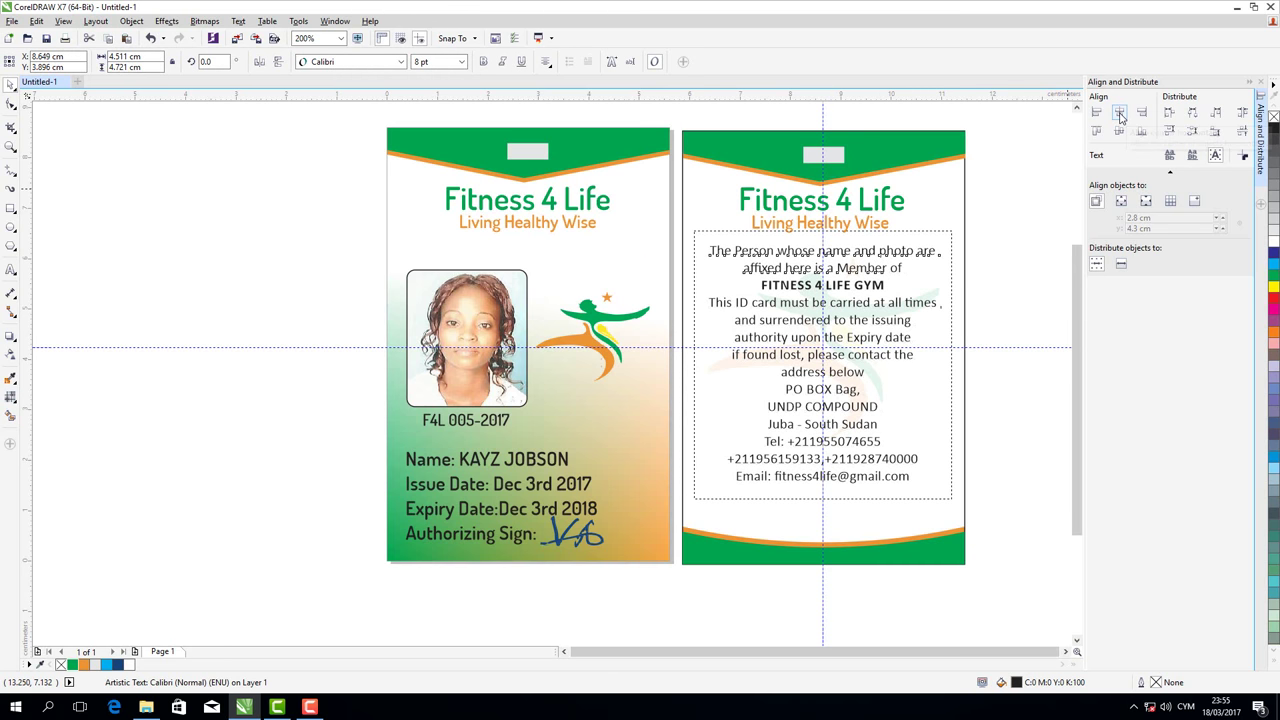
pyautogui.click(1012, 352)
pyautogui.click(1014, 347)
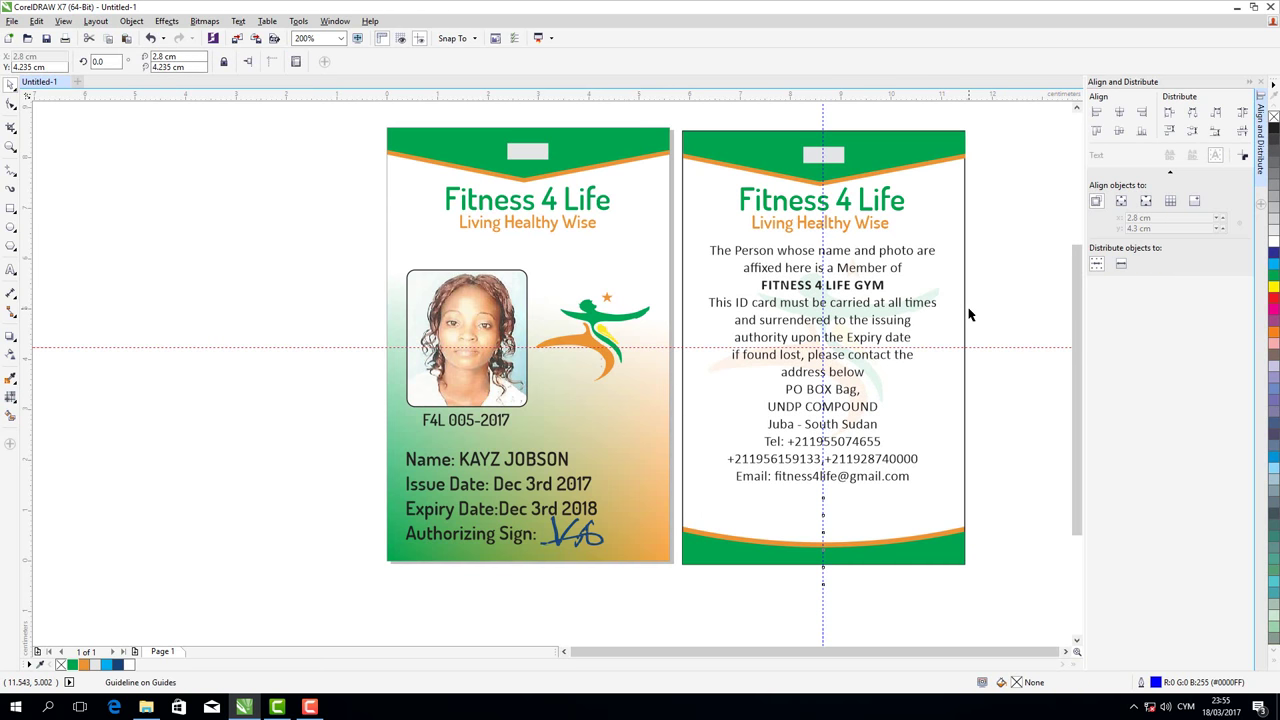
pyautogui.press('Delete')
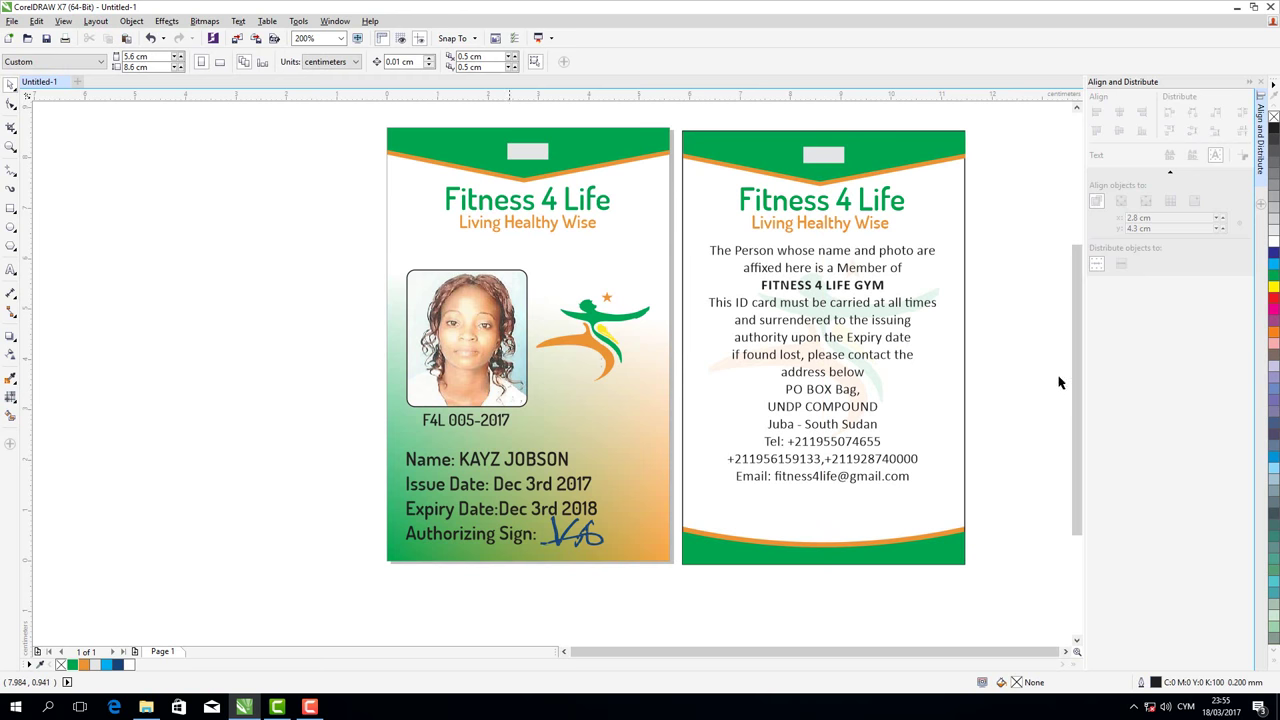
# Add a 14 pt 'Front' label above the front card
pyautogui.moveTo(1078, 368); pyautogui.dragTo(1078, 341)
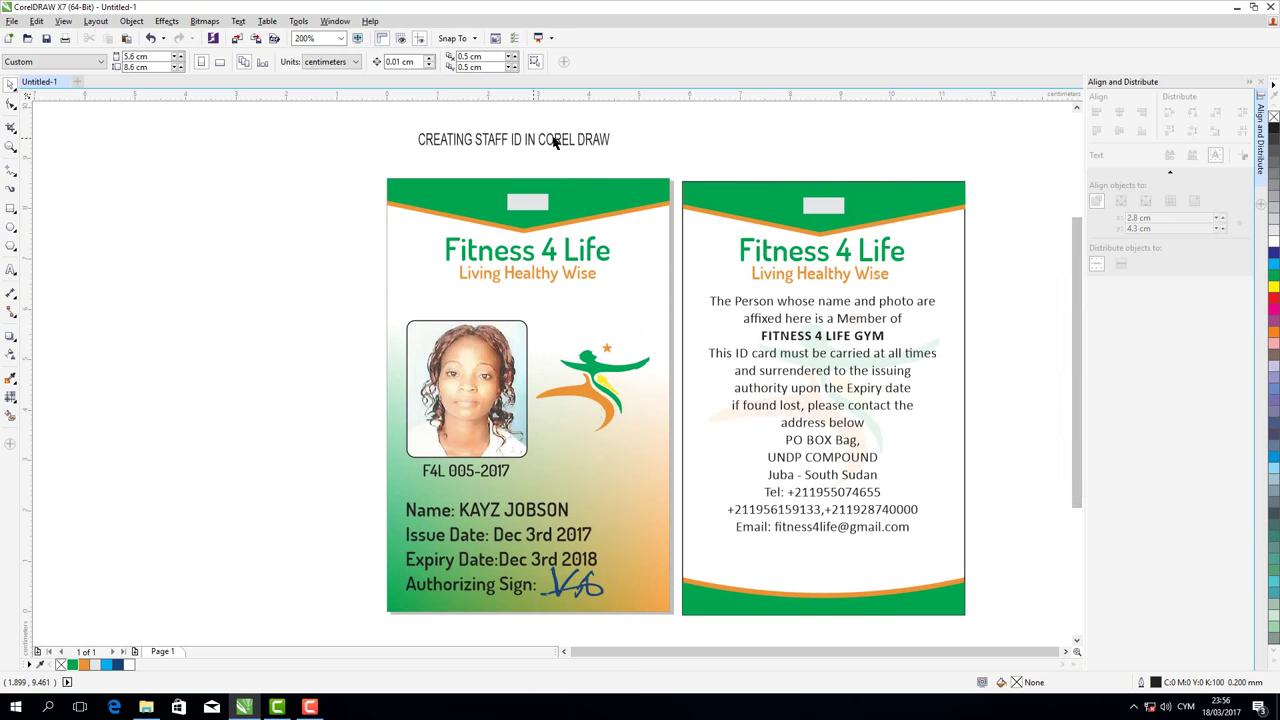
pyautogui.click(175, 297)
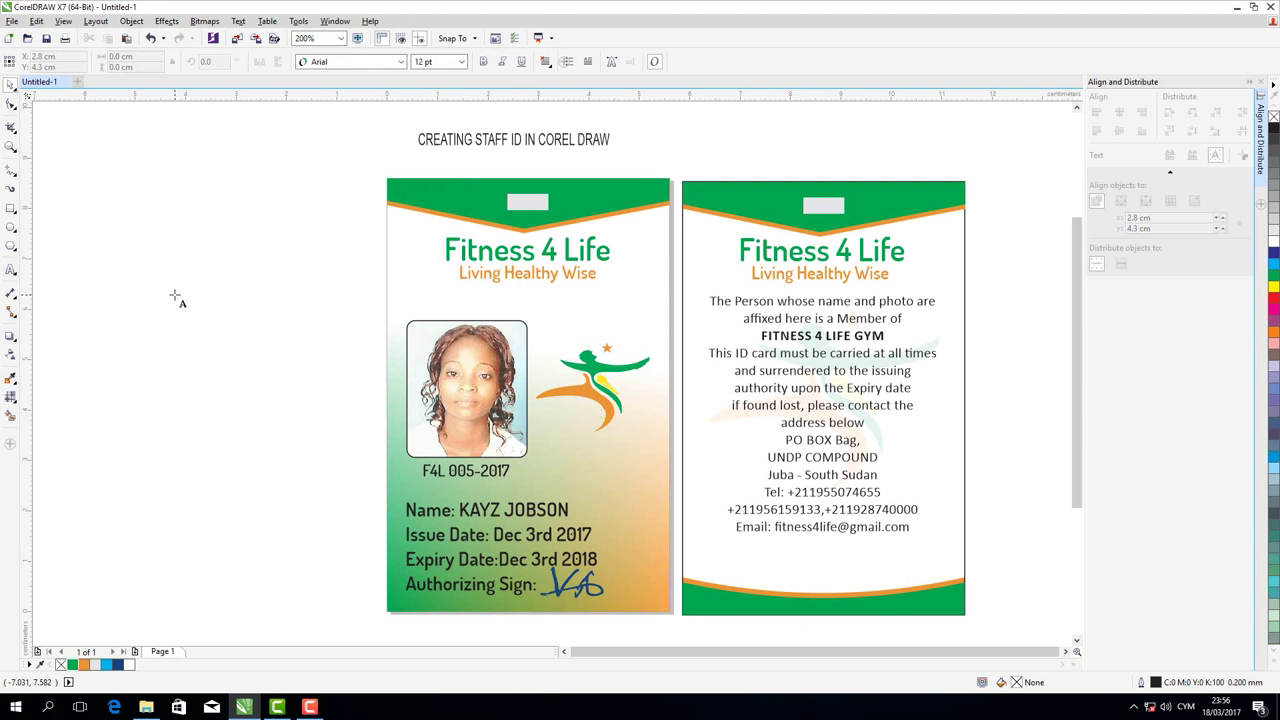
pyautogui.write('Fr')
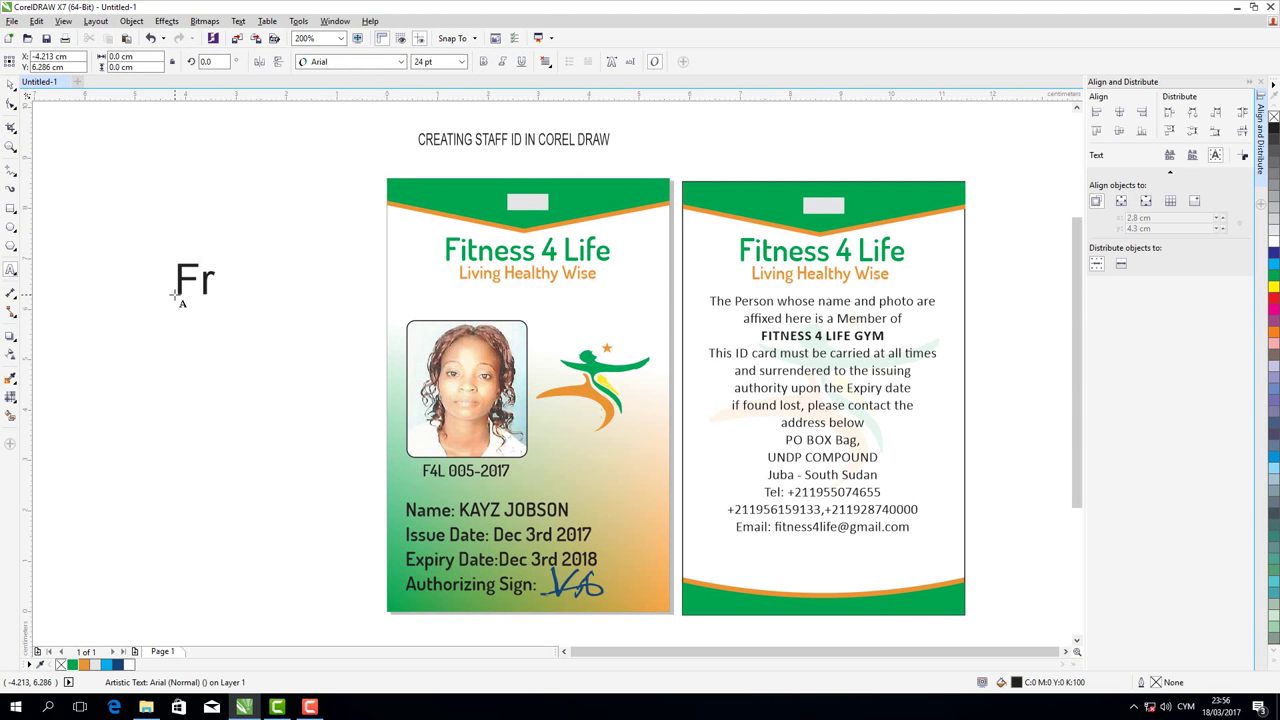
pyautogui.write('ont')
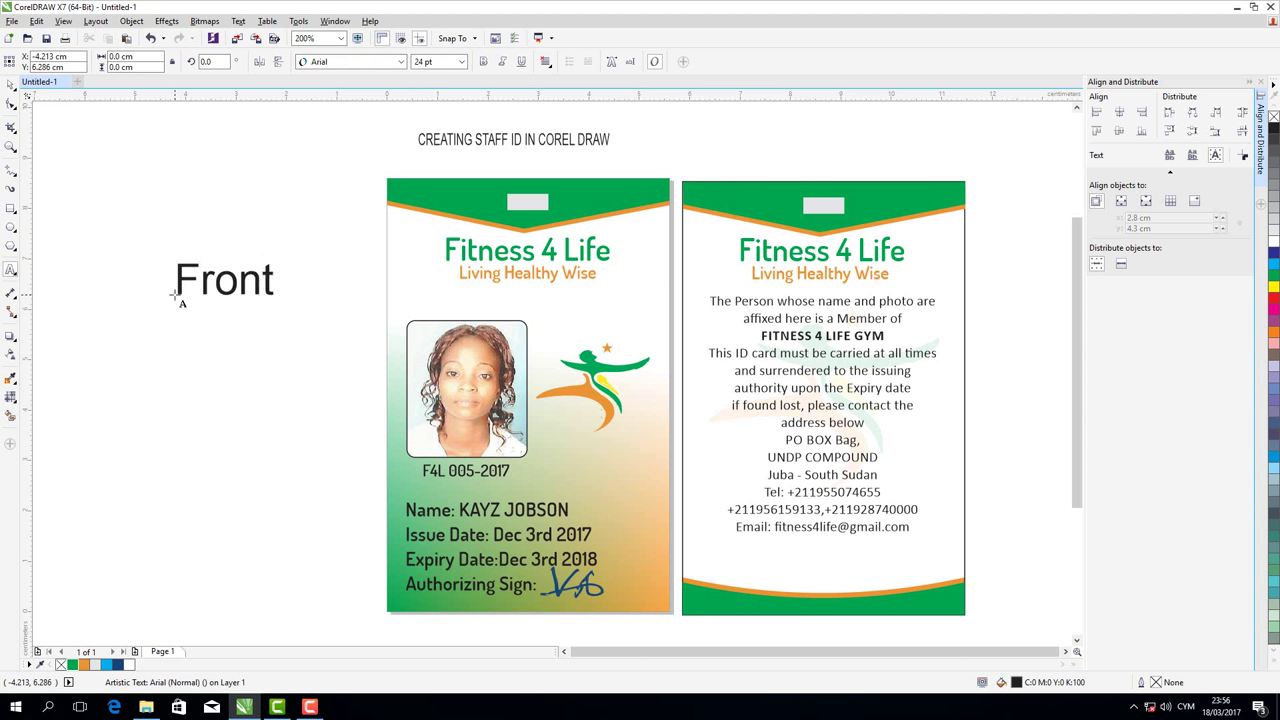
pyautogui.moveTo(175, 290); pyautogui.dragTo(276, 285)
pyautogui.click(461, 62)
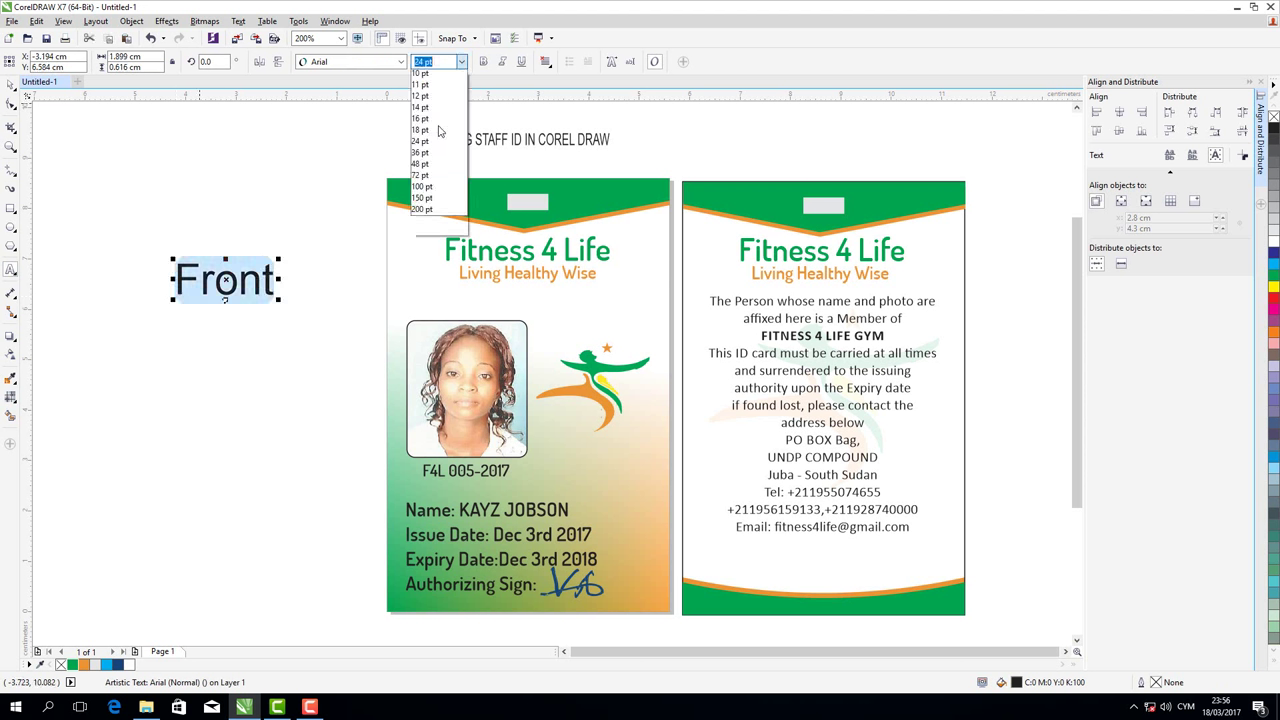
pyautogui.write('14')
pyautogui.click(11, 84)
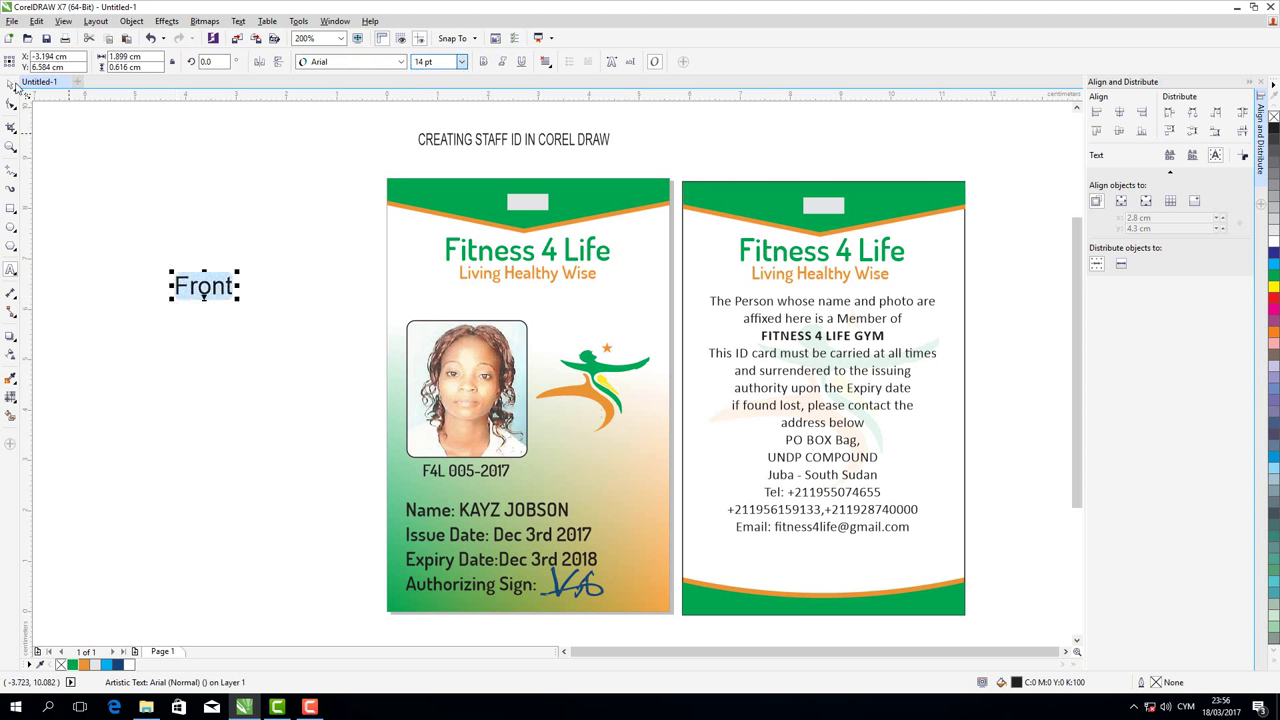
pyautogui.moveTo(204, 286); pyautogui.dragTo(521, 163)
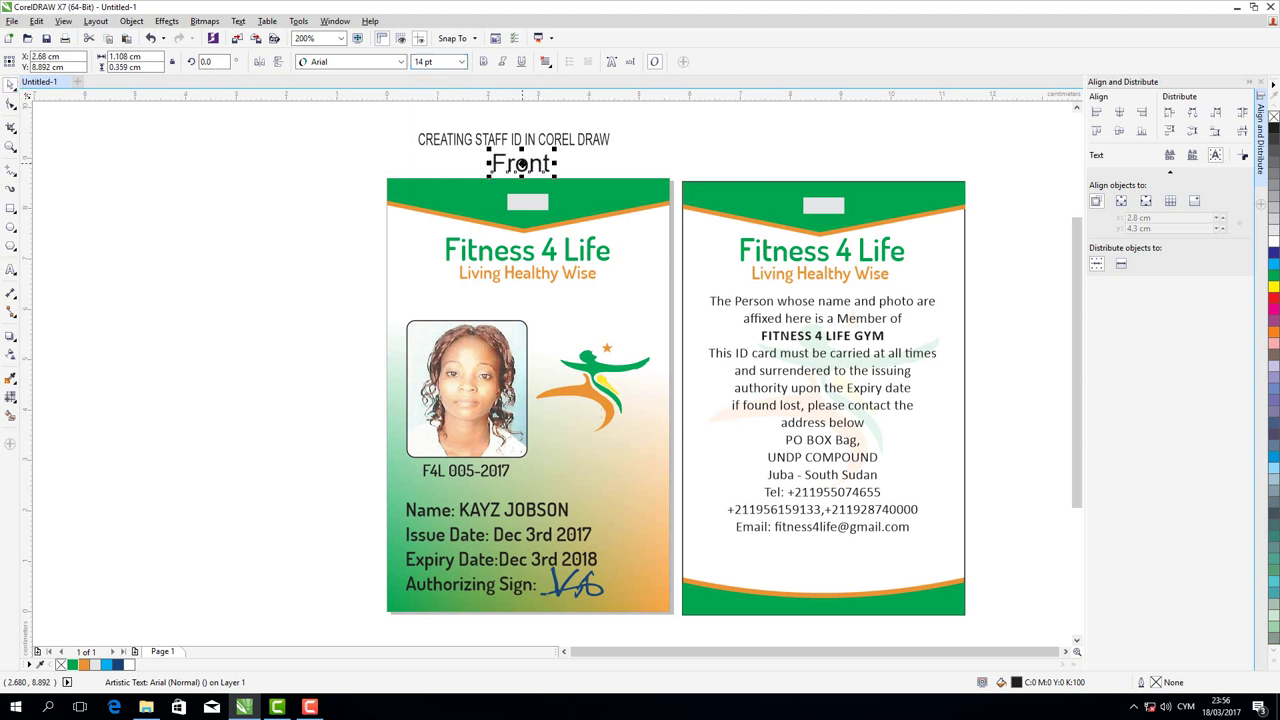
# Copy the label above the back card and change its text to 'Back'
pyautogui.moveTo(521, 165); pyautogui.dragTo(829, 166)
pyautogui.click(10, 270)
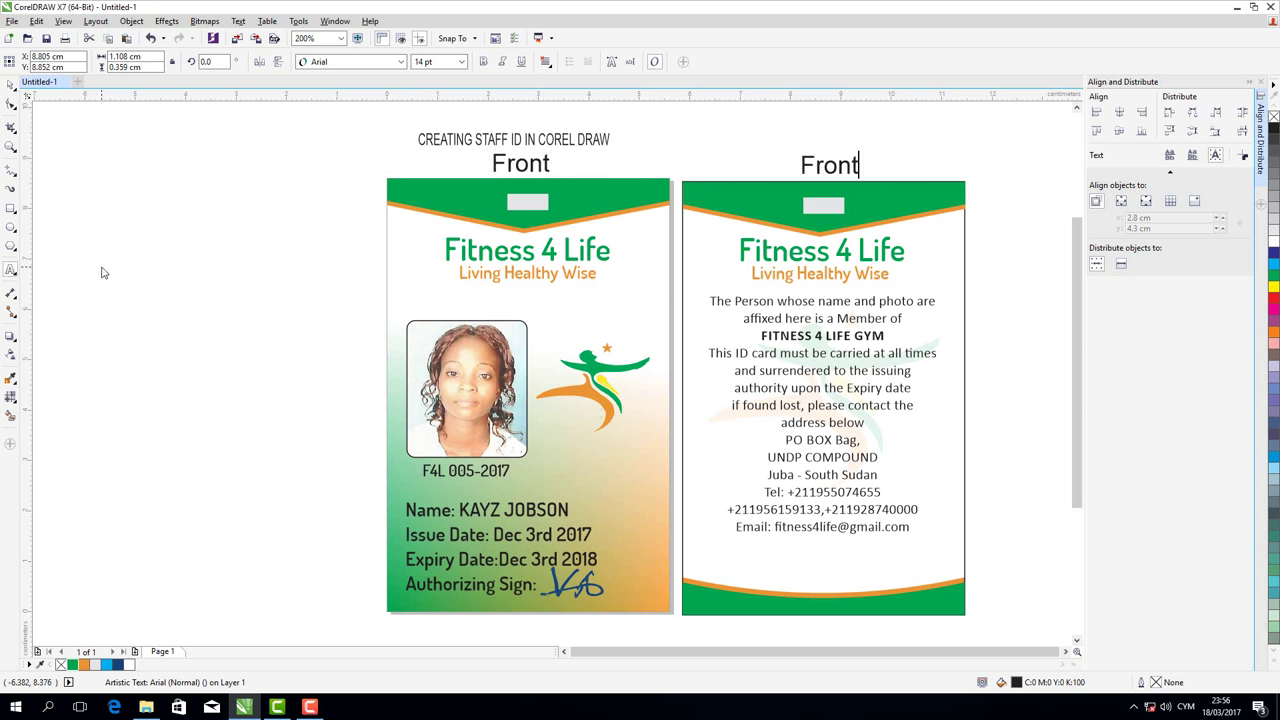
pyautogui.press('BackSpace')
pyautogui.press('BackSpace')
pyautogui.press('BackSpace')
pyautogui.press('BackSpace')
pyautogui.press('BackSpace')
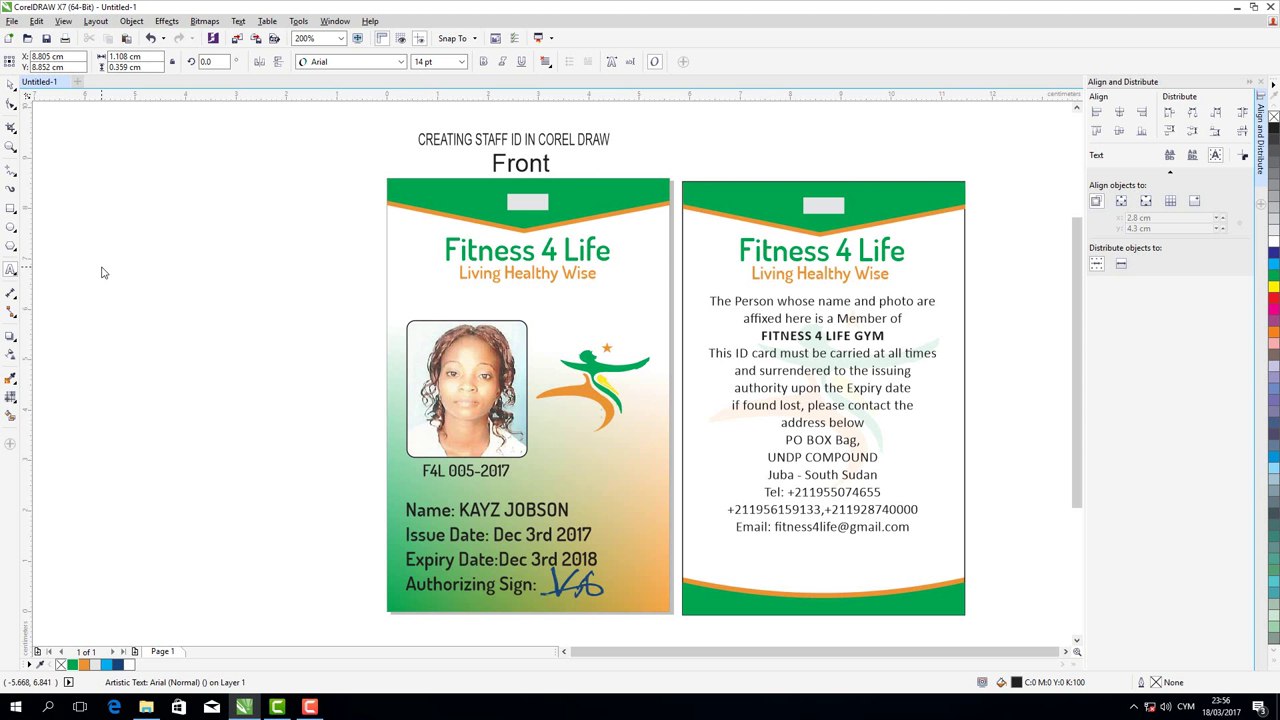
pyautogui.write('Back')
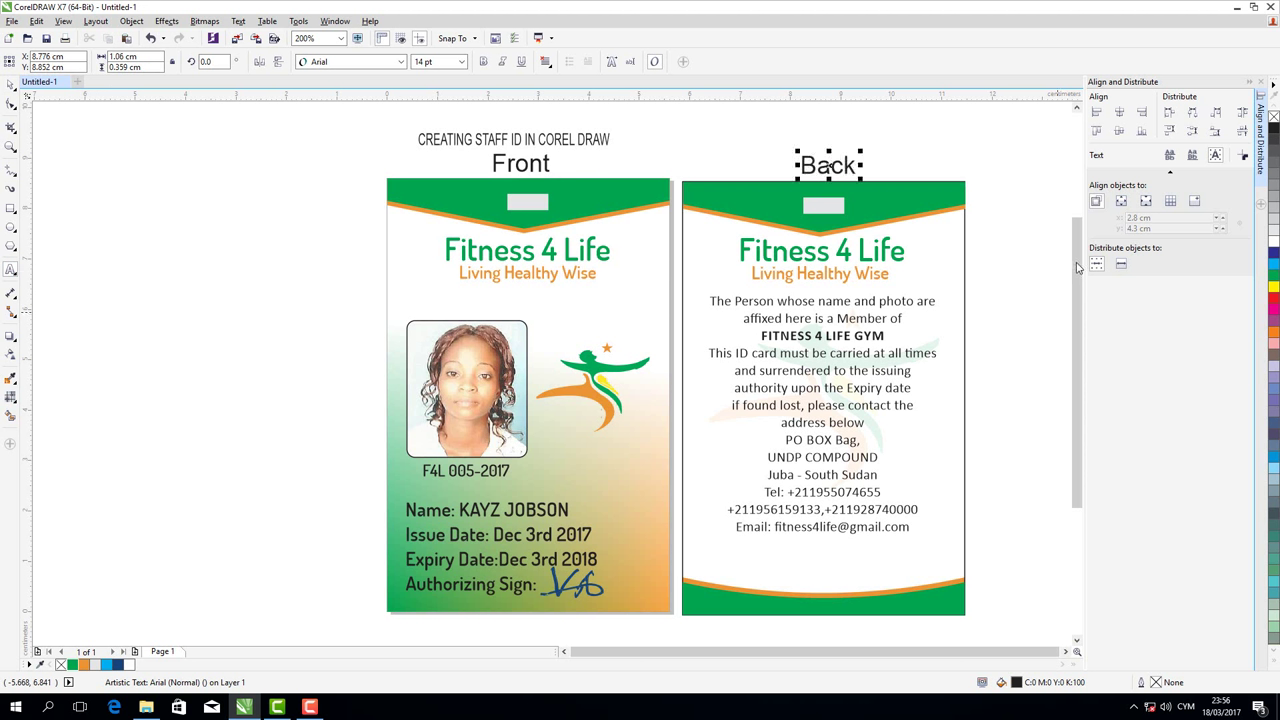
pyautogui.moveTo(1077, 278); pyautogui.dragTo(1078, 289)
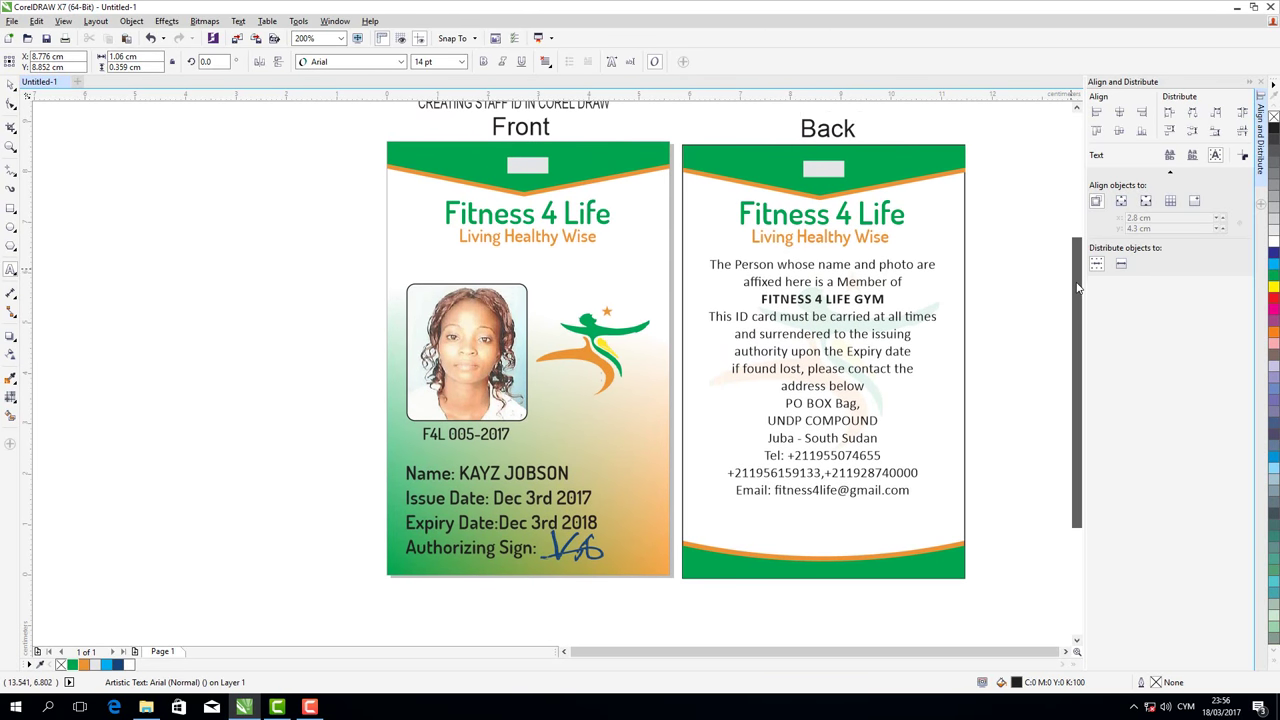
pyautogui.press('Escape')
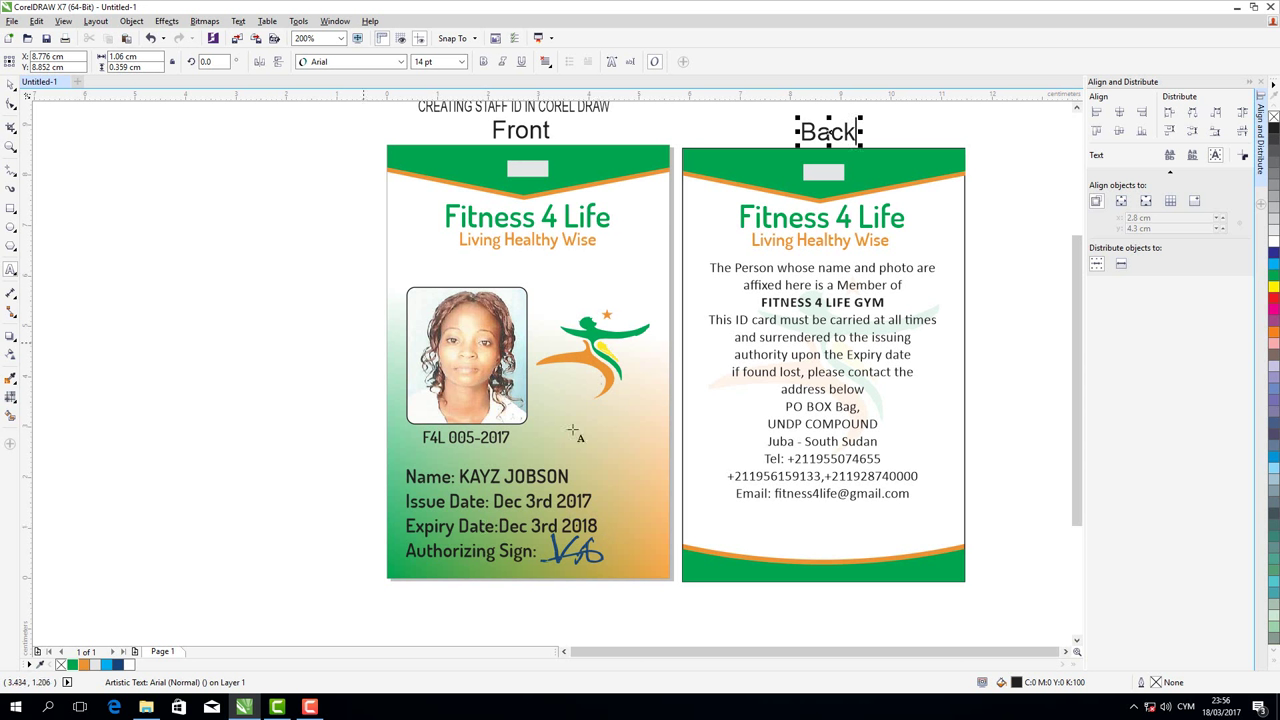
pyautogui.click(11, 85)
pyautogui.press('Escape')
pyautogui.click(408, 303)
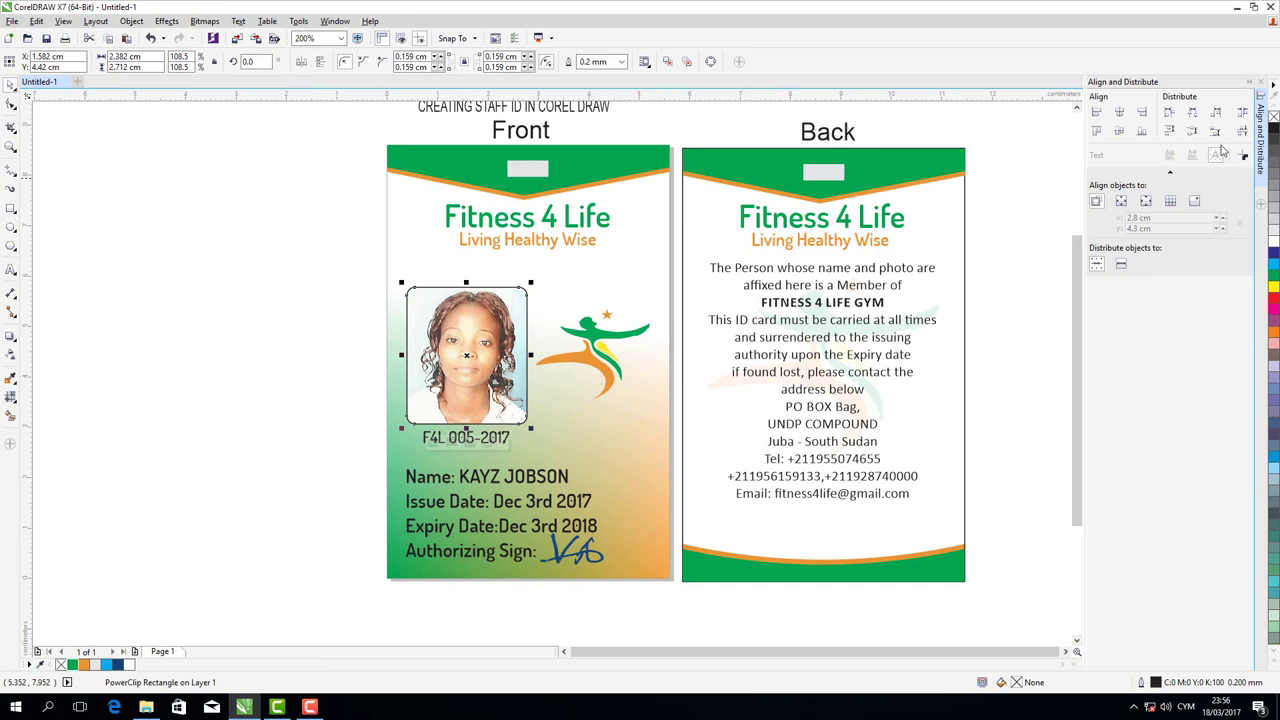
pyautogui.rightClick(1274, 118)
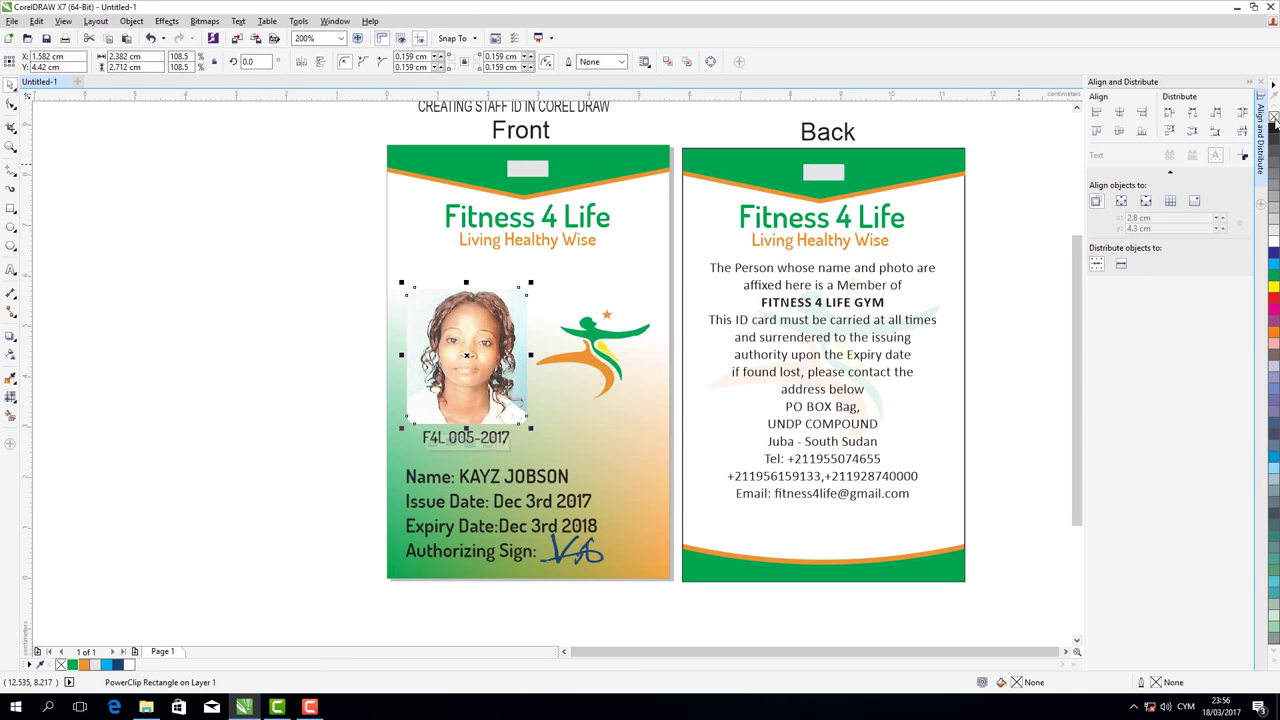
pyautogui.rightClick(1274, 128)
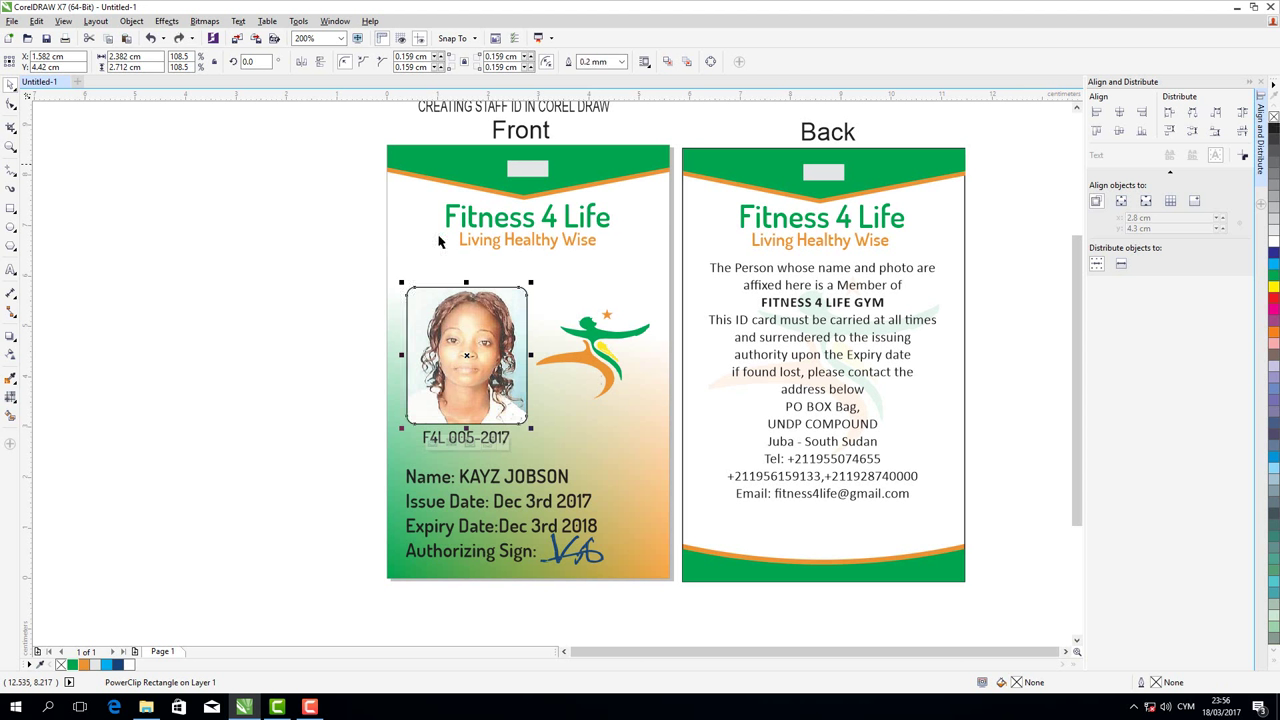
pyautogui.click(228, 250)
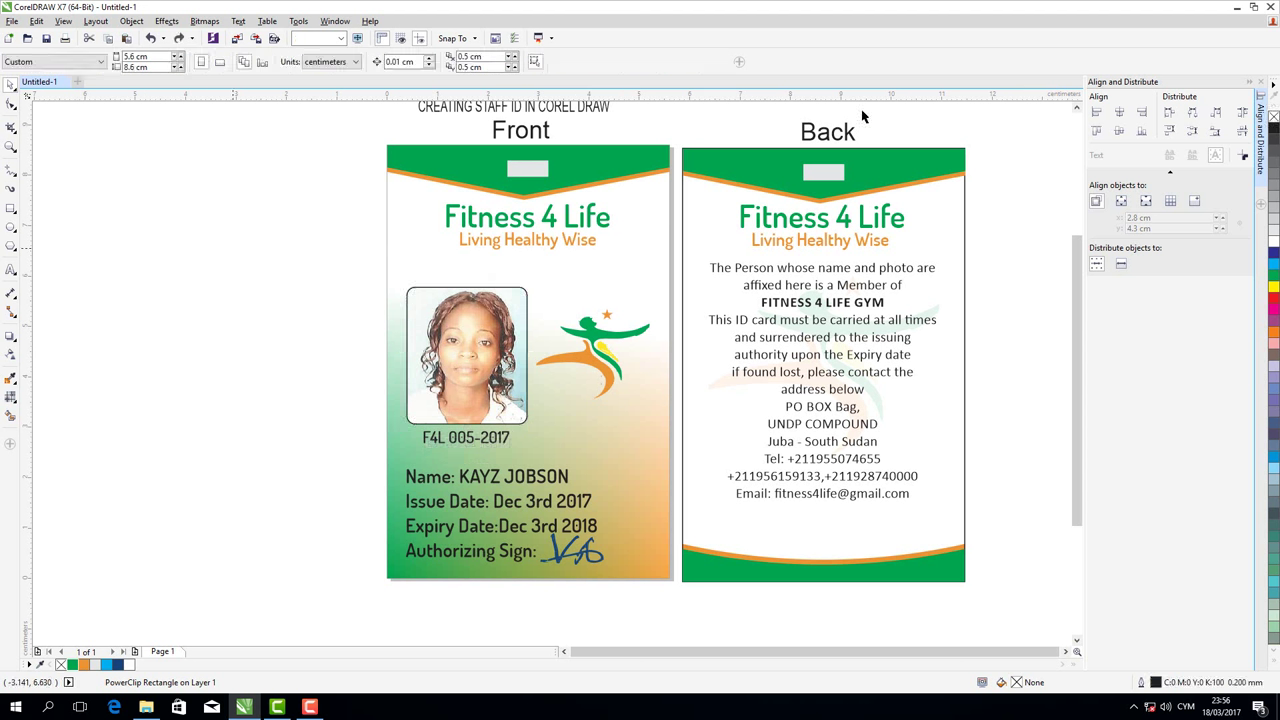
pyautogui.click(1065, 651)
pyautogui.moveTo(1077, 393); pyautogui.dragTo(1077, 379)
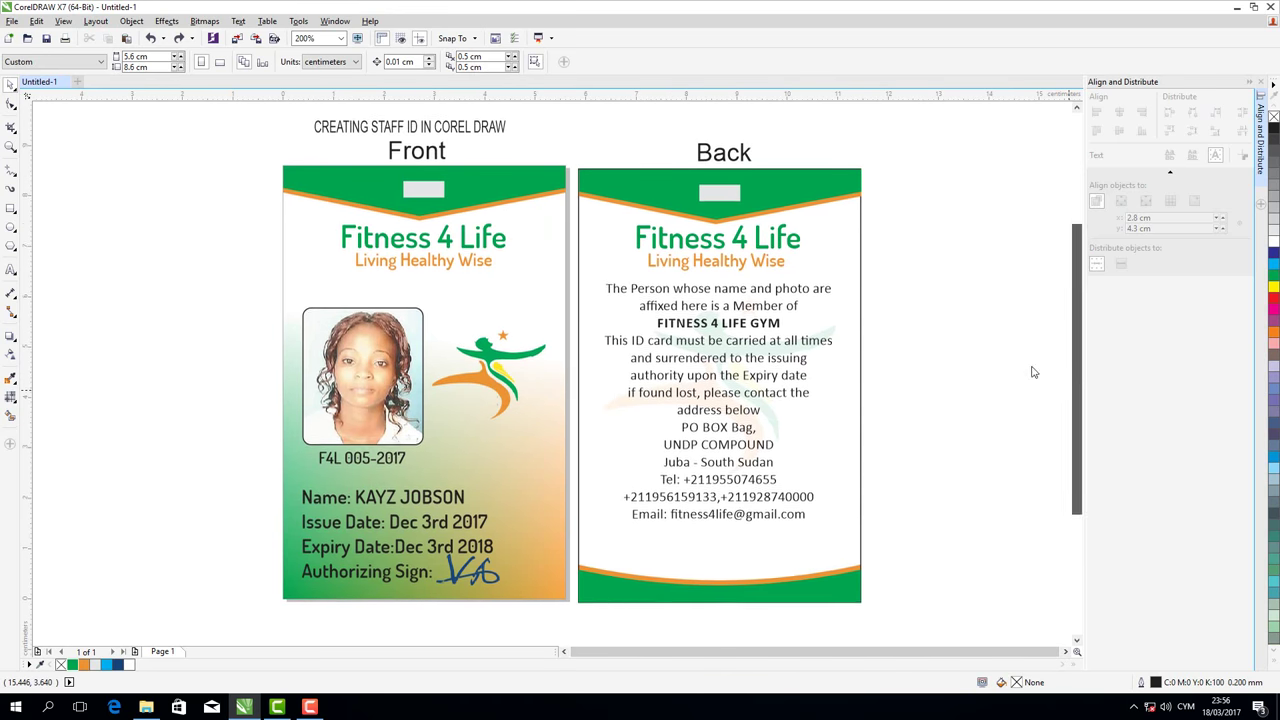